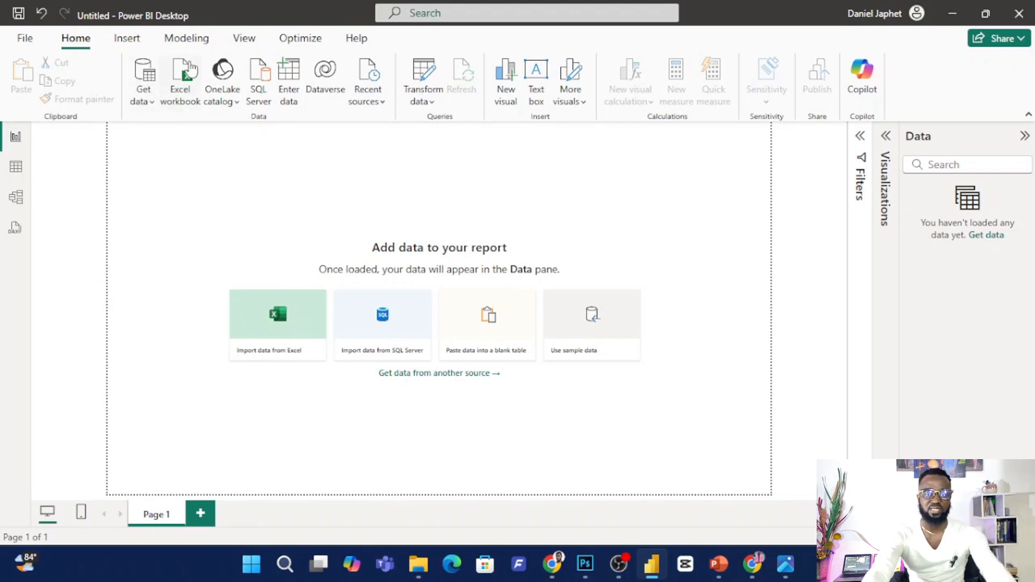
Import the file "data cleaning in power Bi" by showing all file types, and open it for transformation in Power Query.
left_click(184, 92)
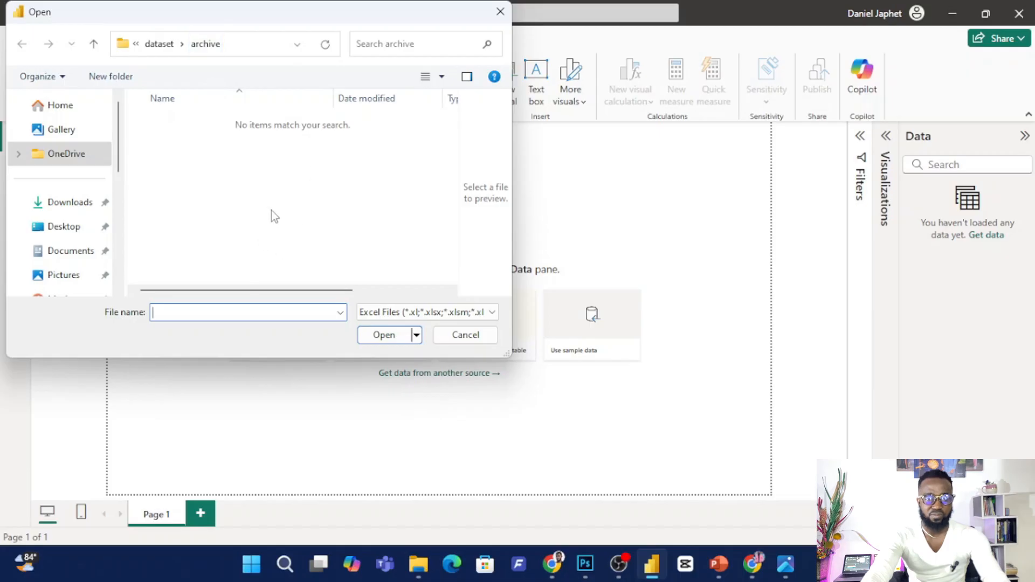
left_click(474, 312)
left_click(398, 340)
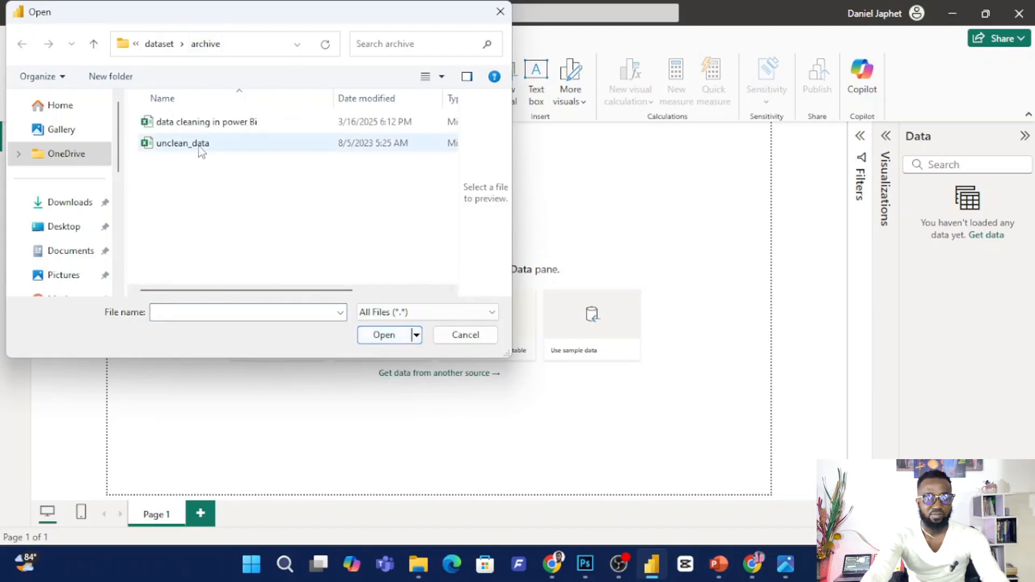
left_click(216, 125)
left_click(386, 335)
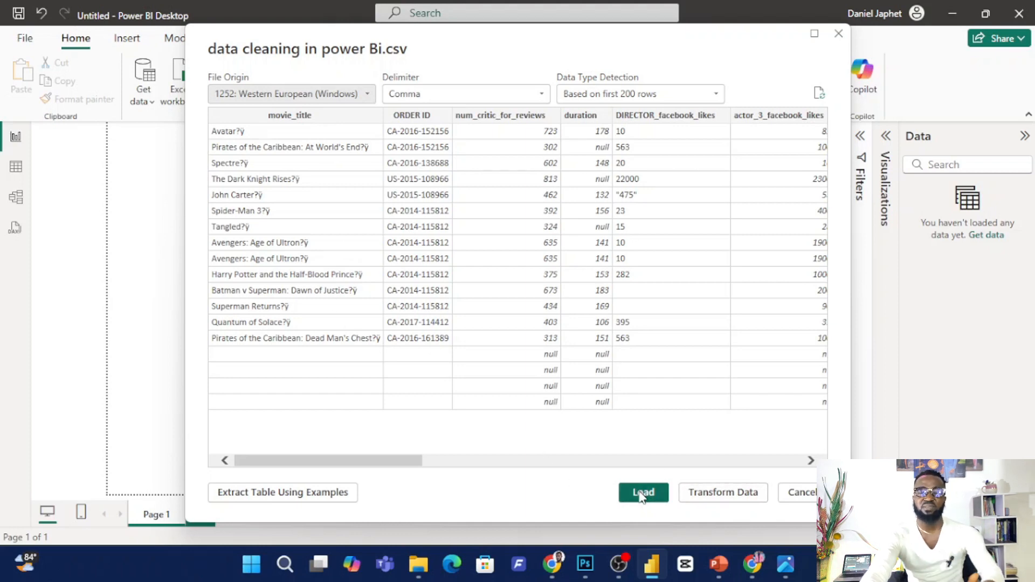
left_click(735, 495)
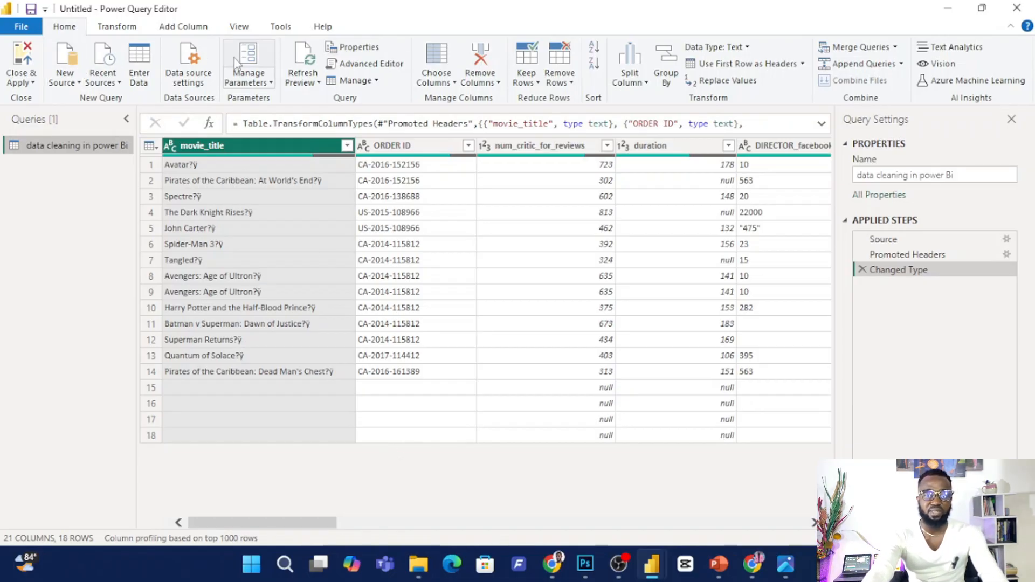
Look over the transform and add-column commands and examine the table's columns for inconsistent headers, blanks and nulls.
left_click(115, 28)
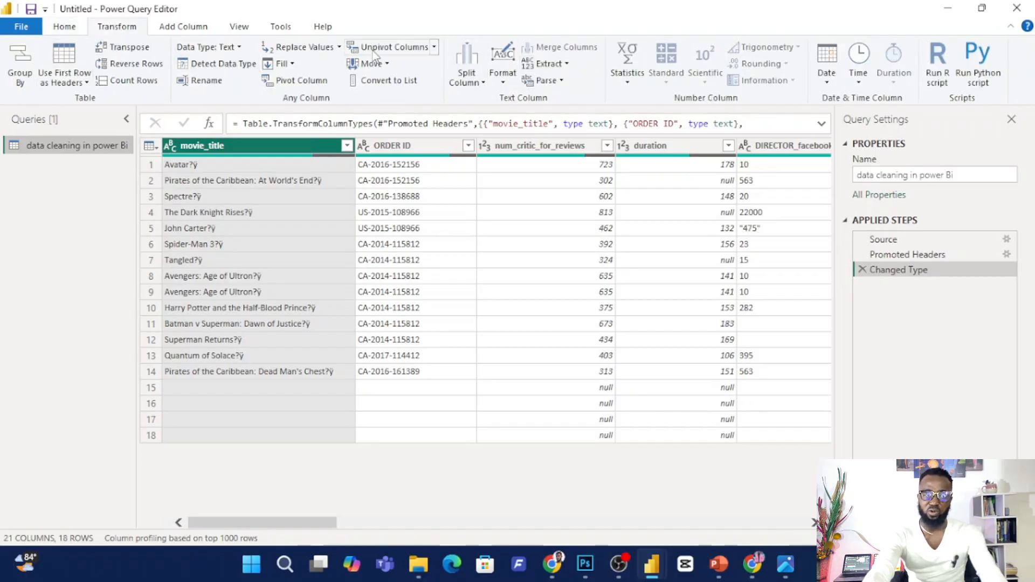
left_click(203, 28)
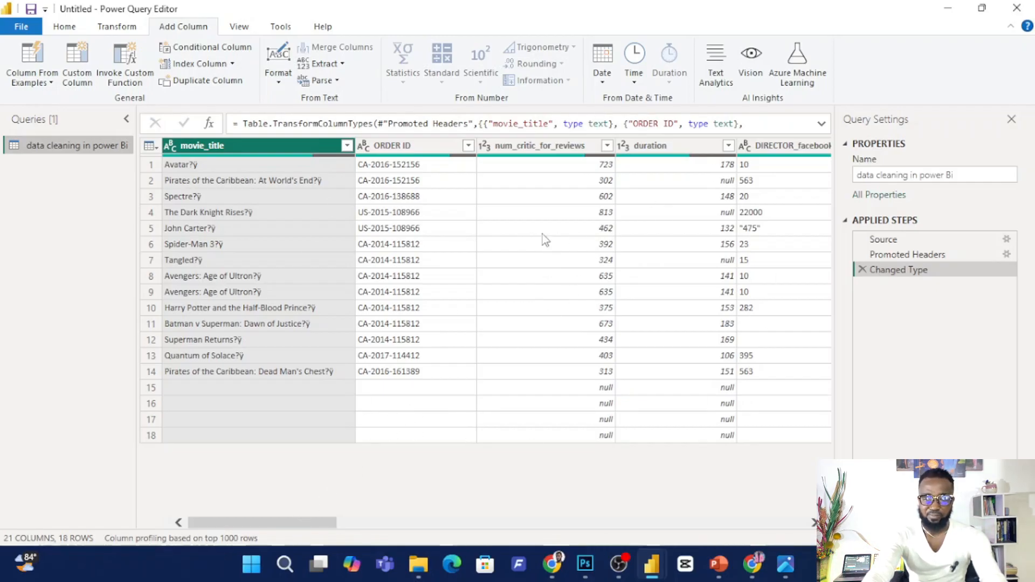
left_click_drag(241, 522, 243, 524)
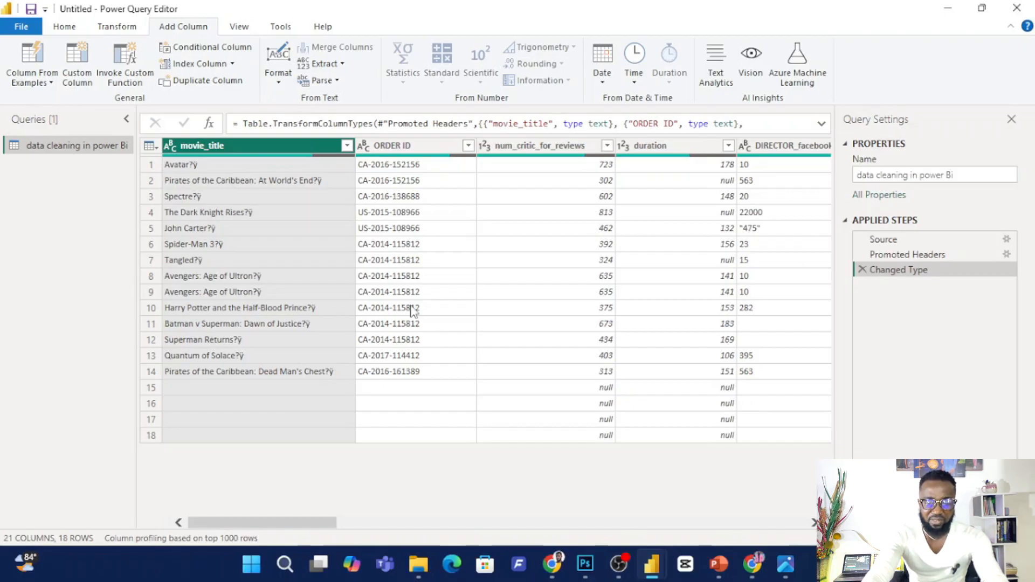
left_click_drag(274, 522, 304, 522)
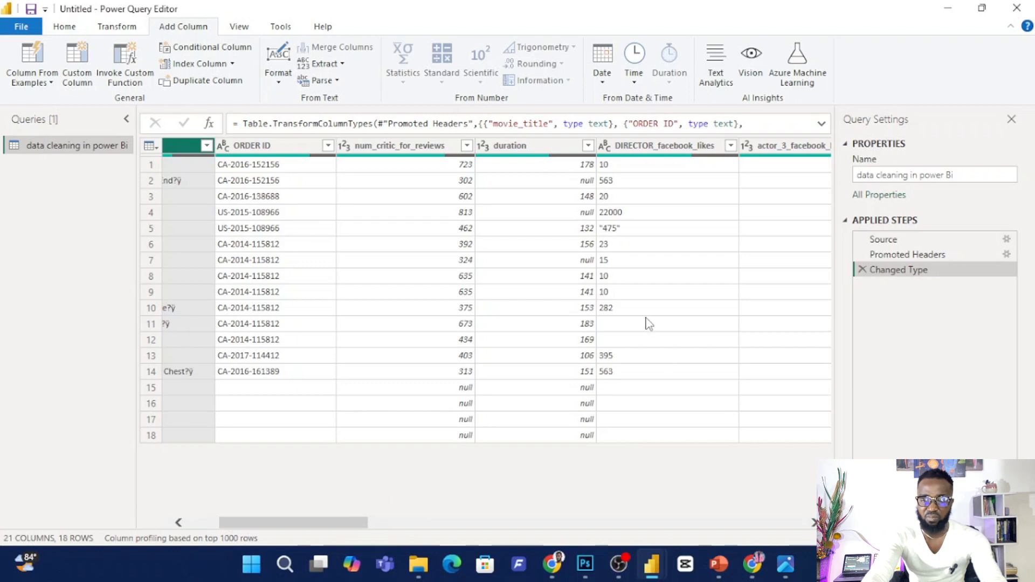
left_click_drag(355, 524, 451, 469)
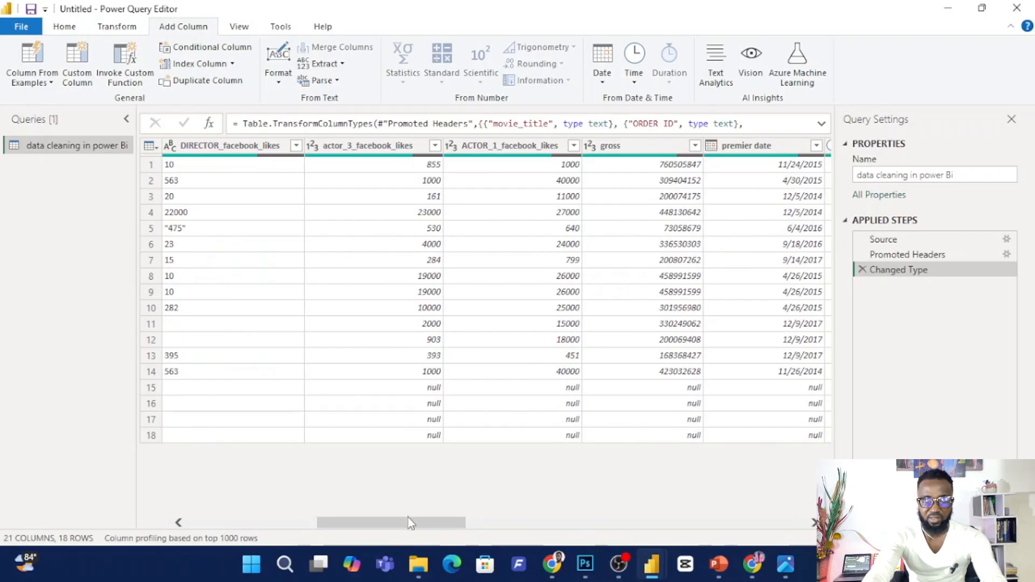
left_click_drag(409, 522, 642, 517)
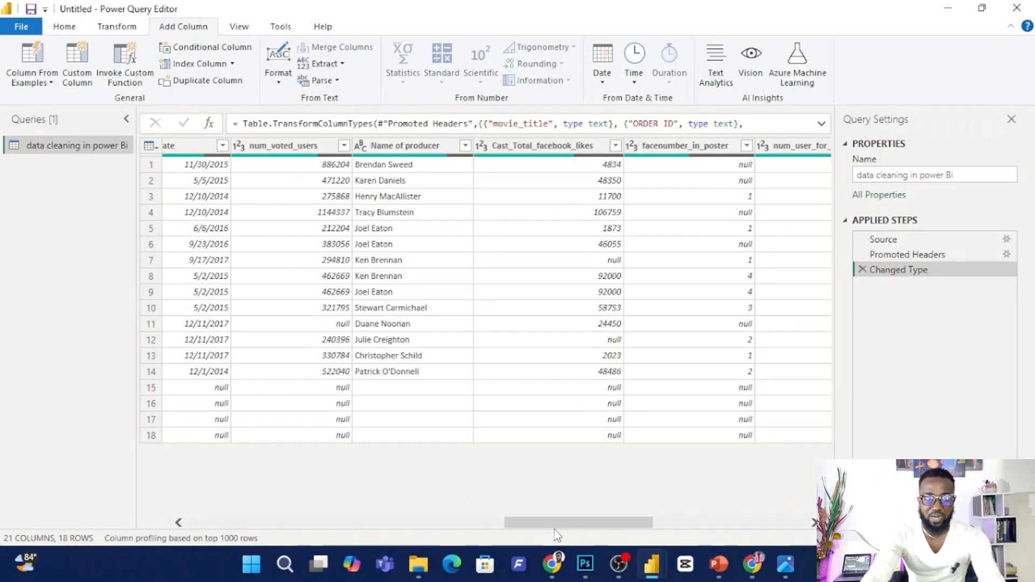
left_click_drag(555, 524, 237, 524)
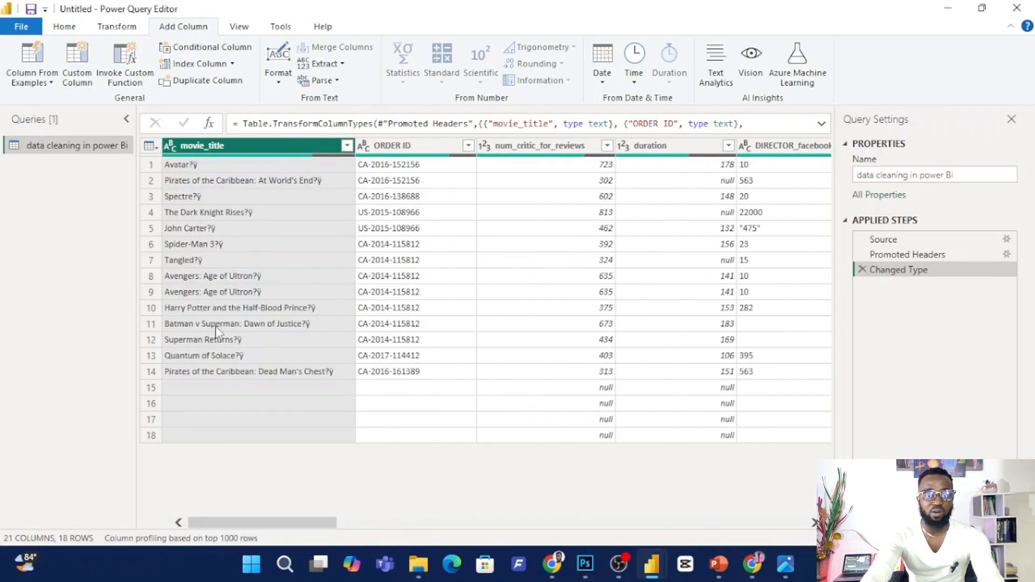
Rename the ORDER ID column to ID.
right_click(405, 150)
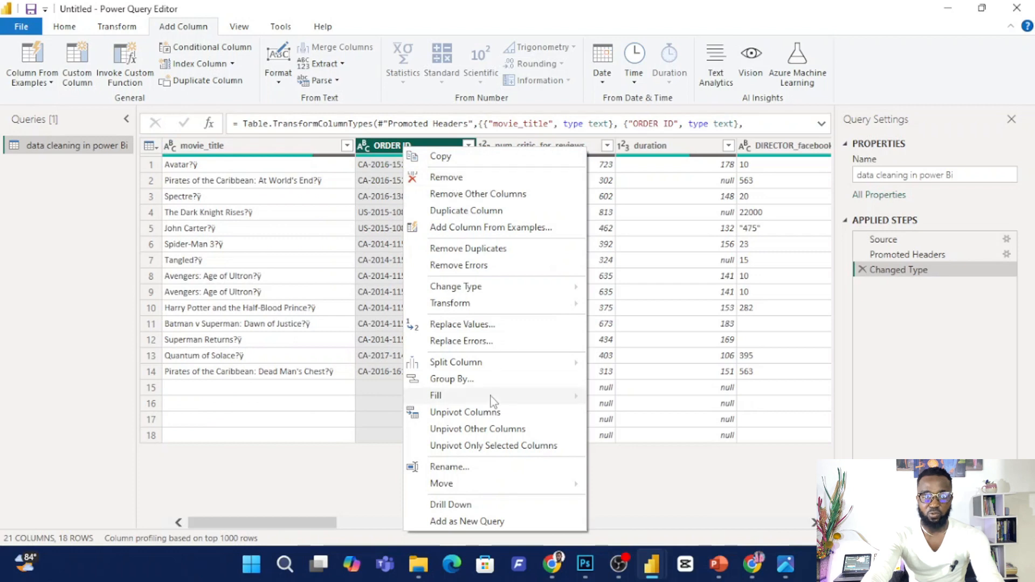
left_click(464, 473)
key("Return")
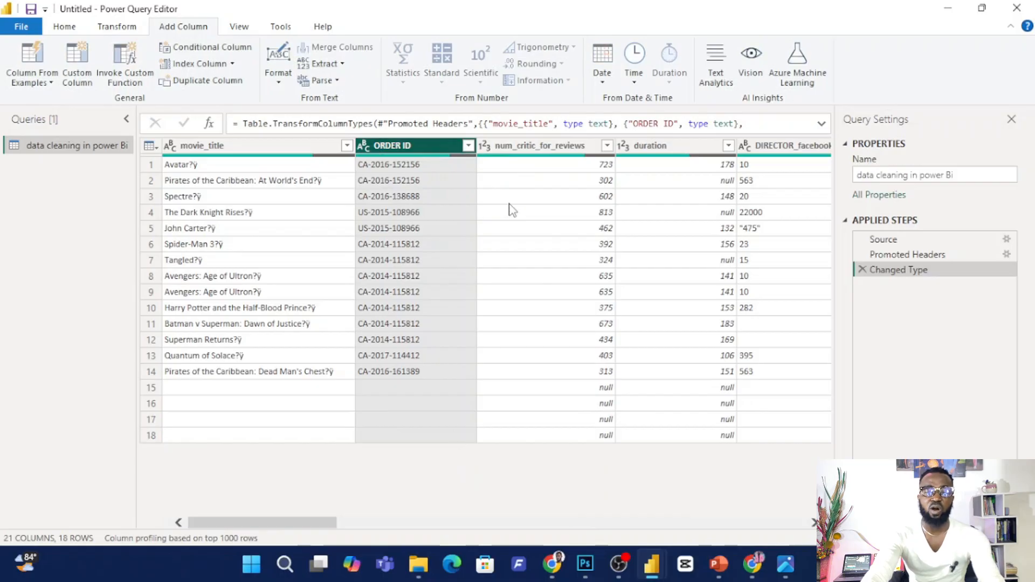
double_click(404, 146)
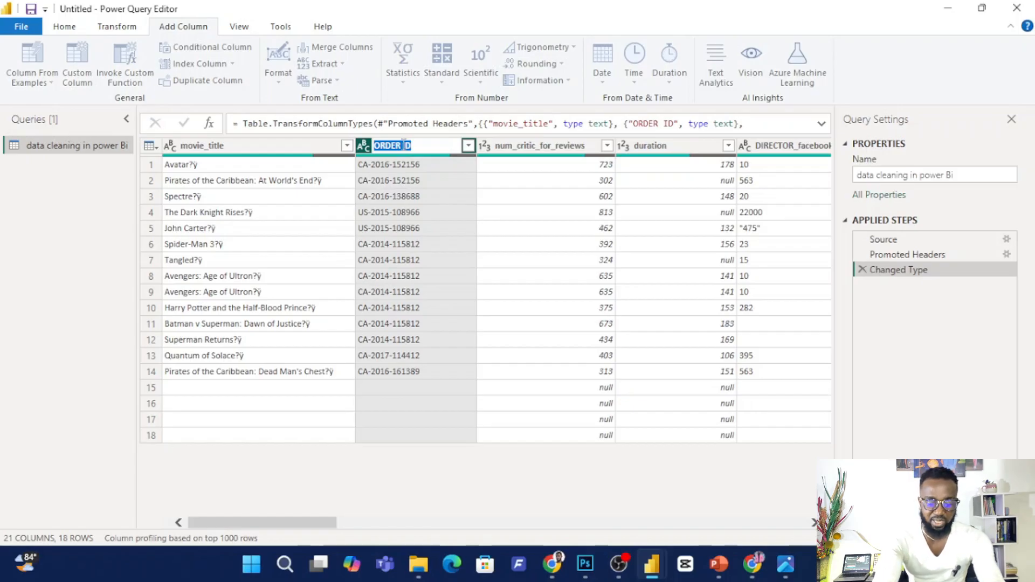
type("i")
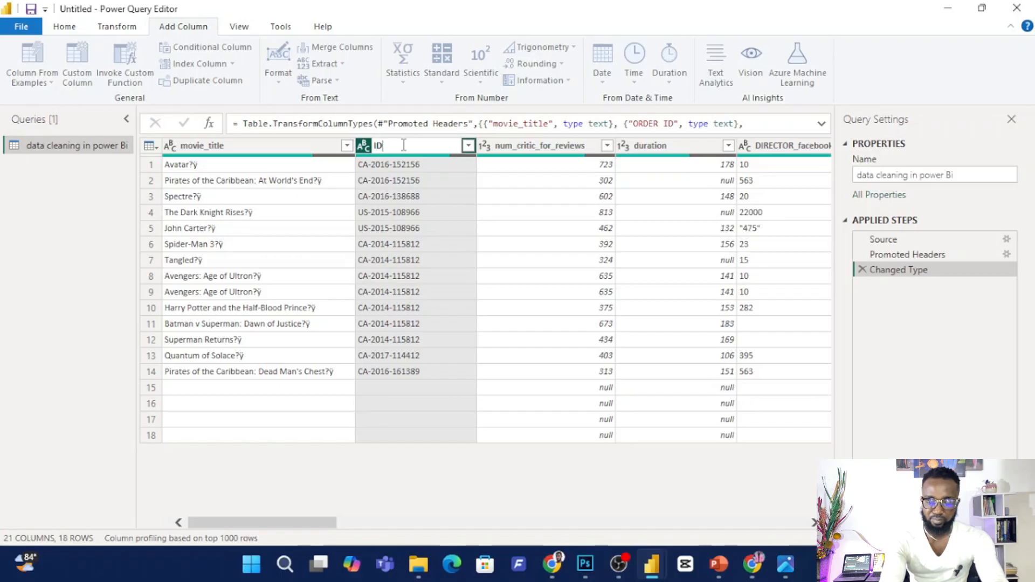
type("D")
key("Return")
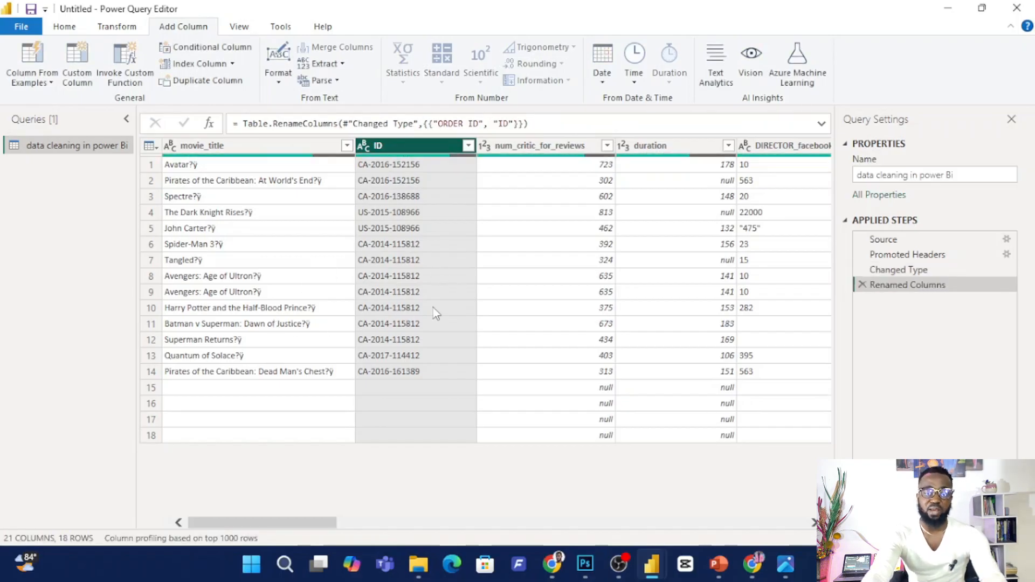
Rename the duration column to Duration with a capital D.
left_click(667, 146)
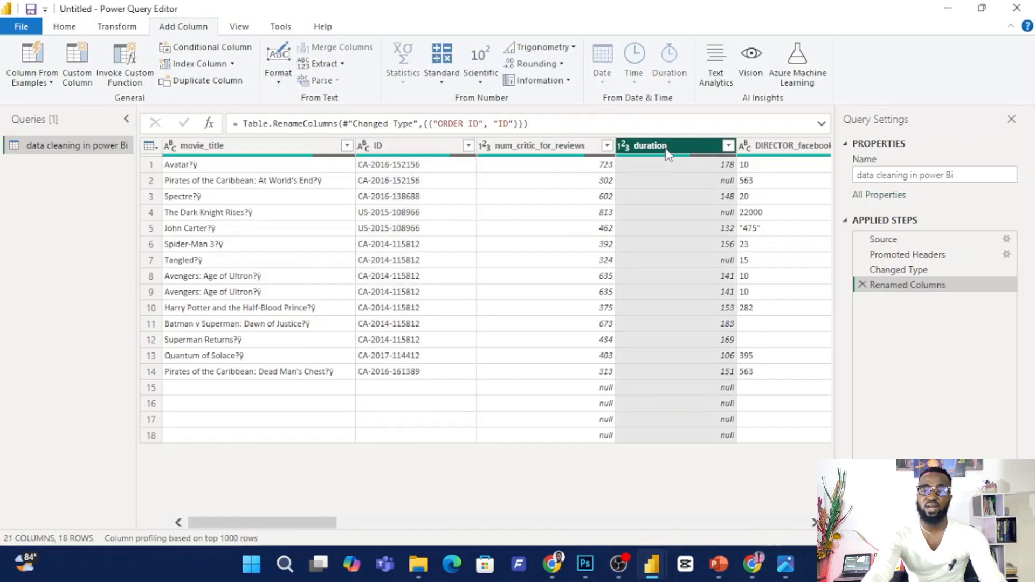
double_click(667, 147)
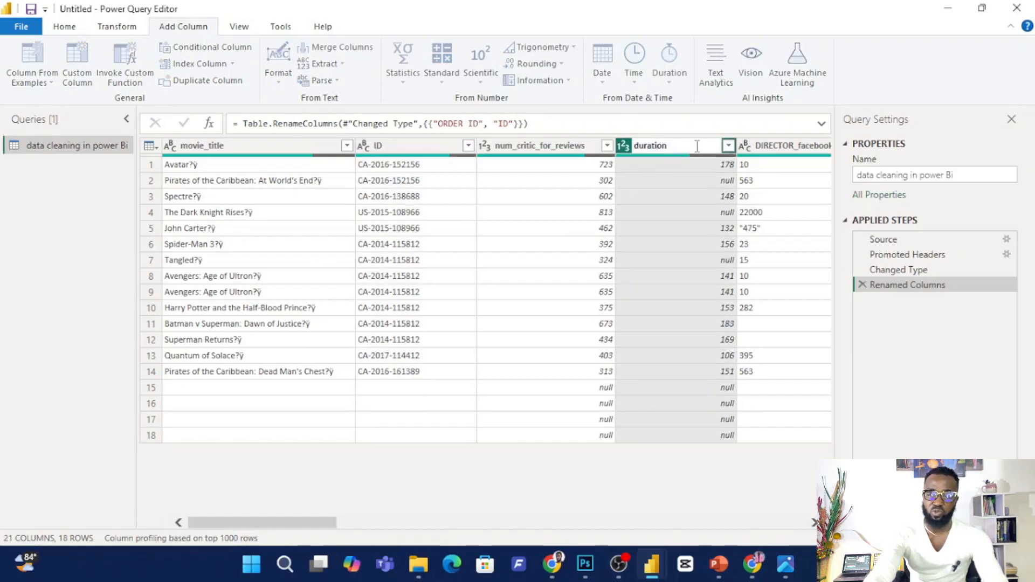
left_click_drag(697, 146, 515, 157)
type("Duration")
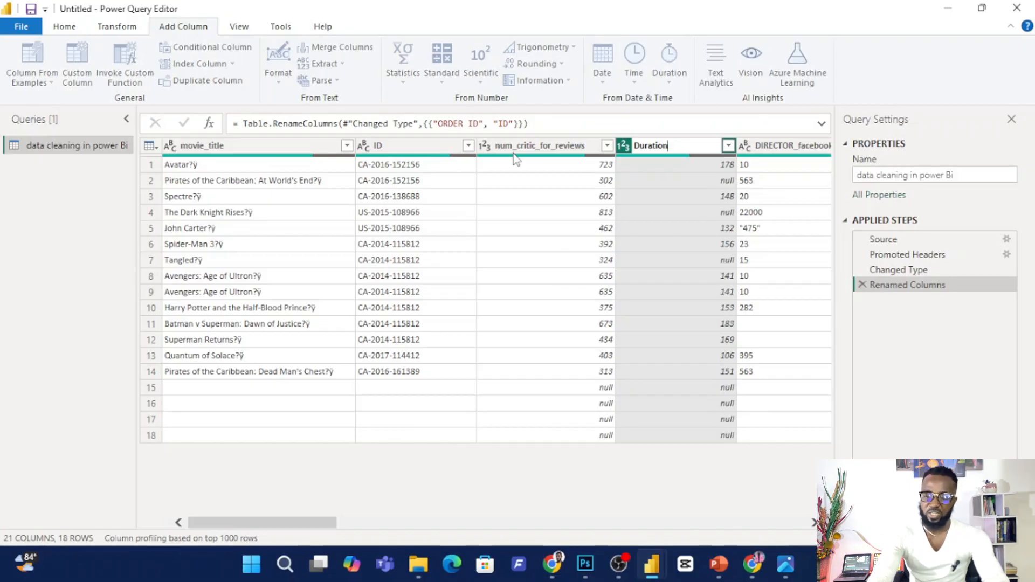
key("Return")
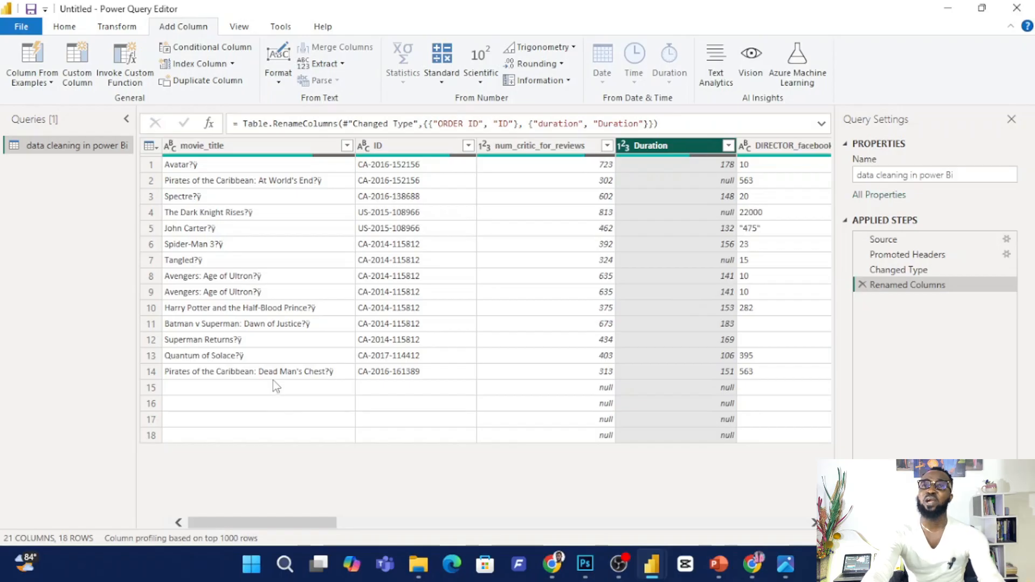
Remove the blank rows at the end of the movie table.
left_click(189, 386)
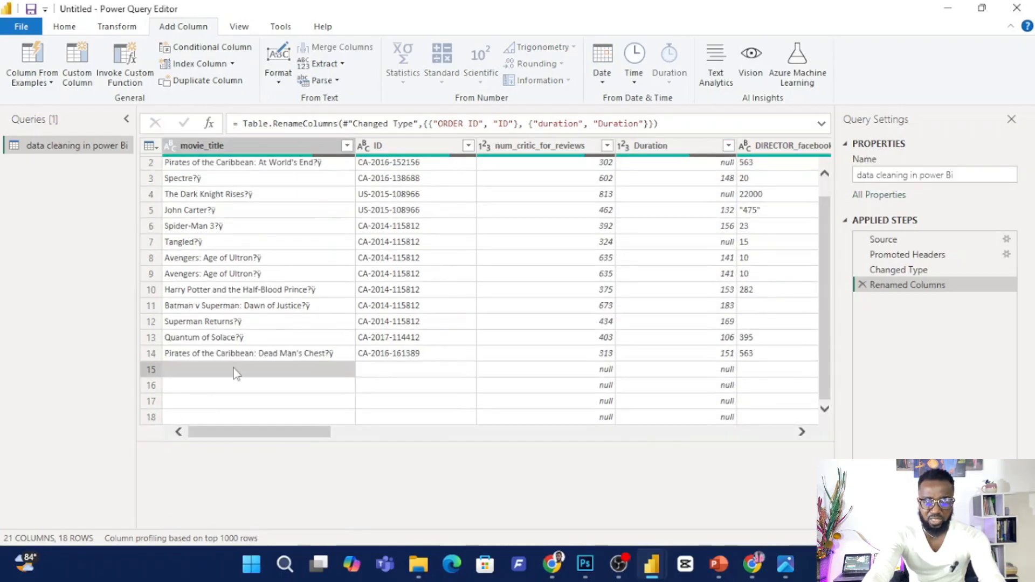
left_click_drag(241, 432, 138, 455)
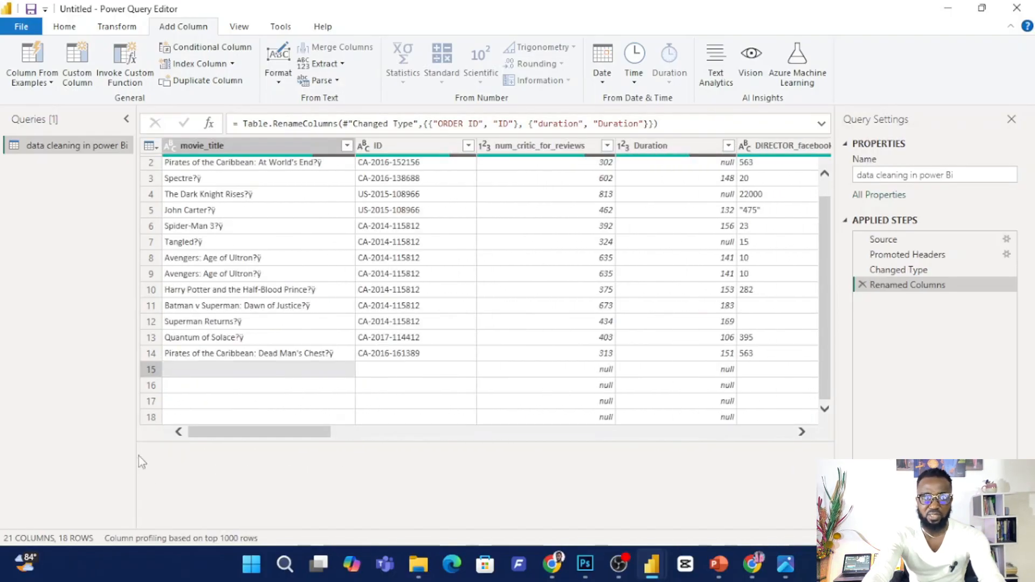
left_click(151, 369)
left_click(65, 27)
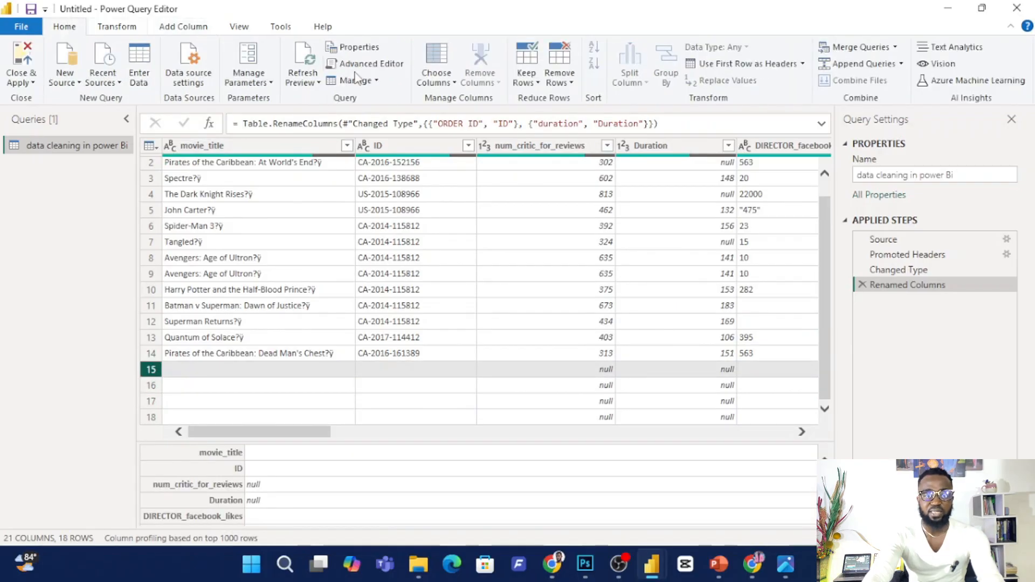
left_click(570, 85)
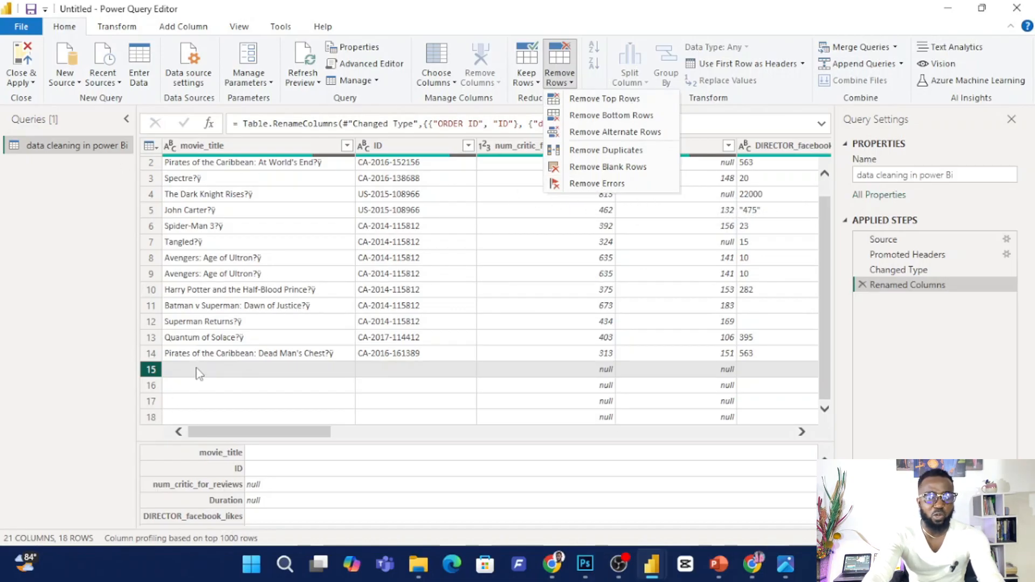
left_click(613, 169)
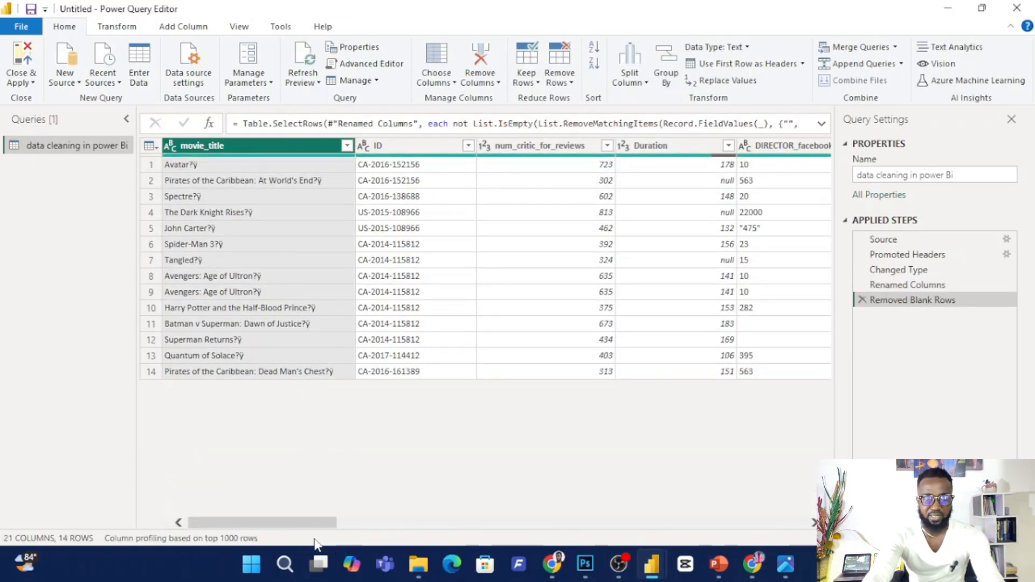
Remove the Duration column from the table.
left_click_drag(314, 522, 375, 495)
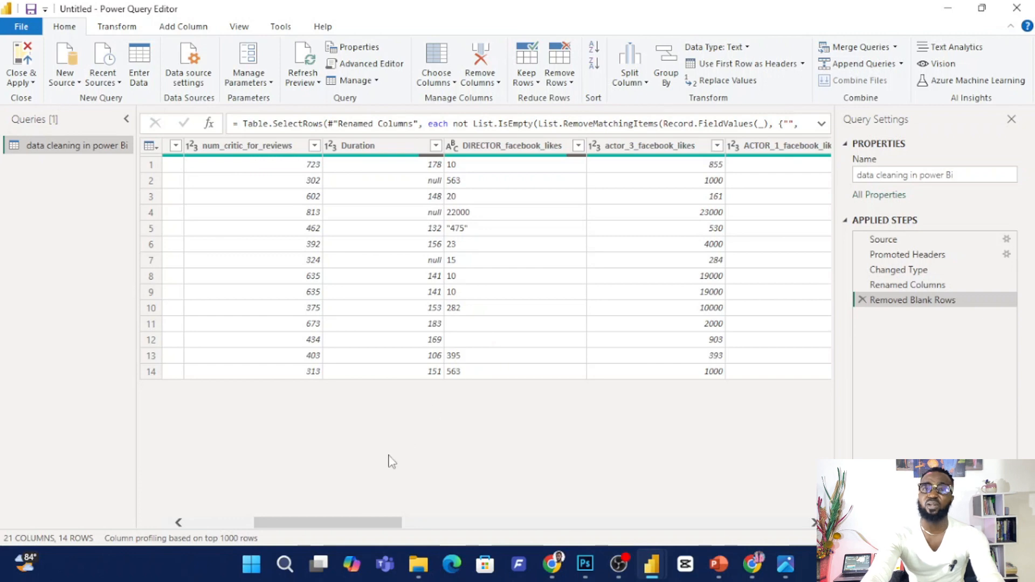
left_click_drag(326, 521, 232, 516)
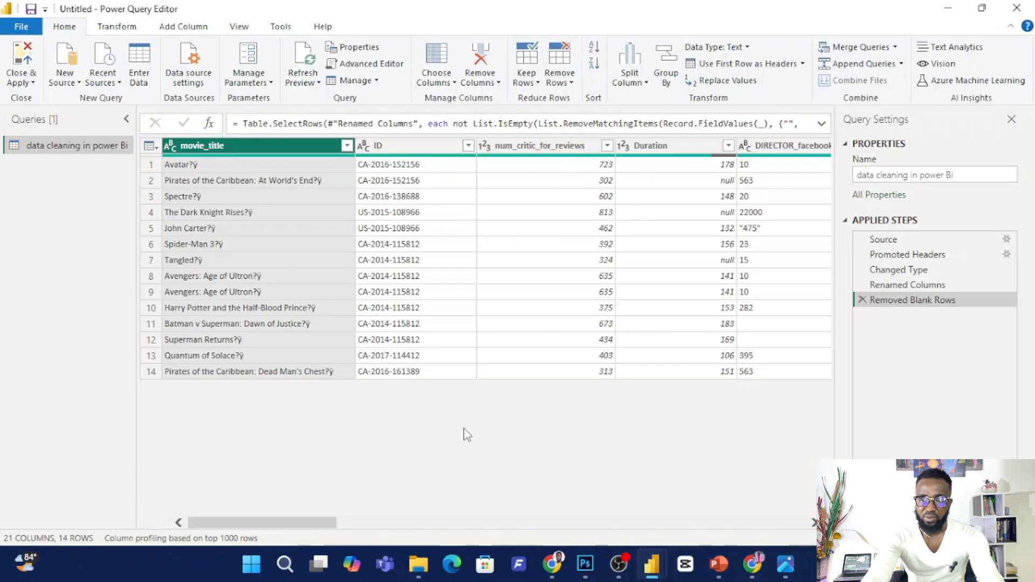
left_click(668, 145)
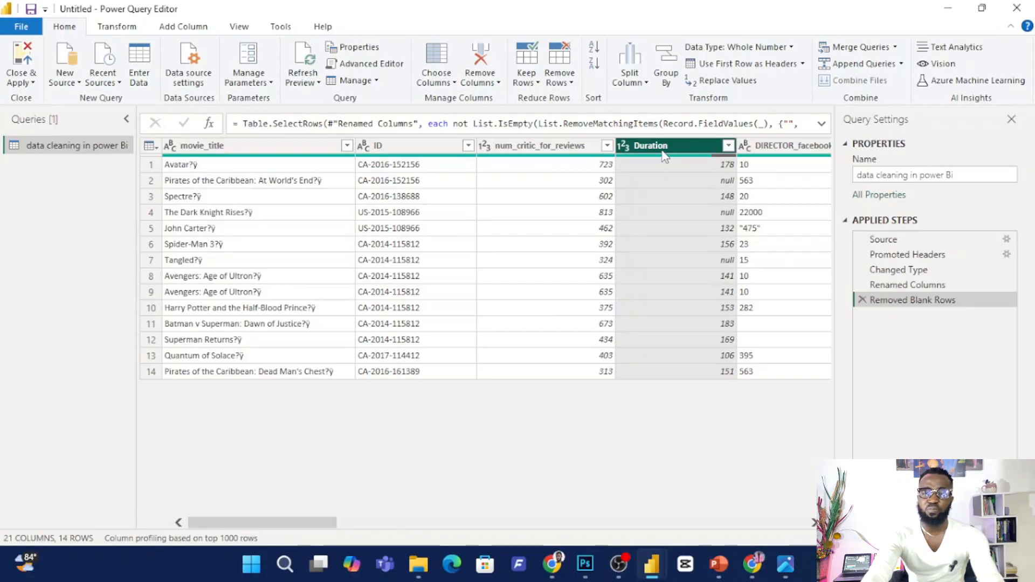
left_click(499, 83)
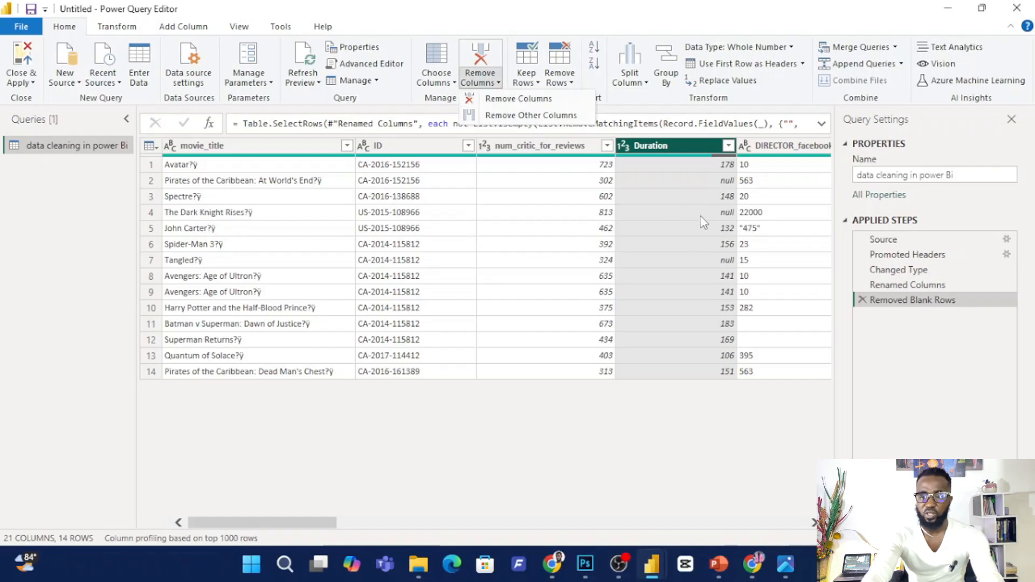
left_click(519, 98)
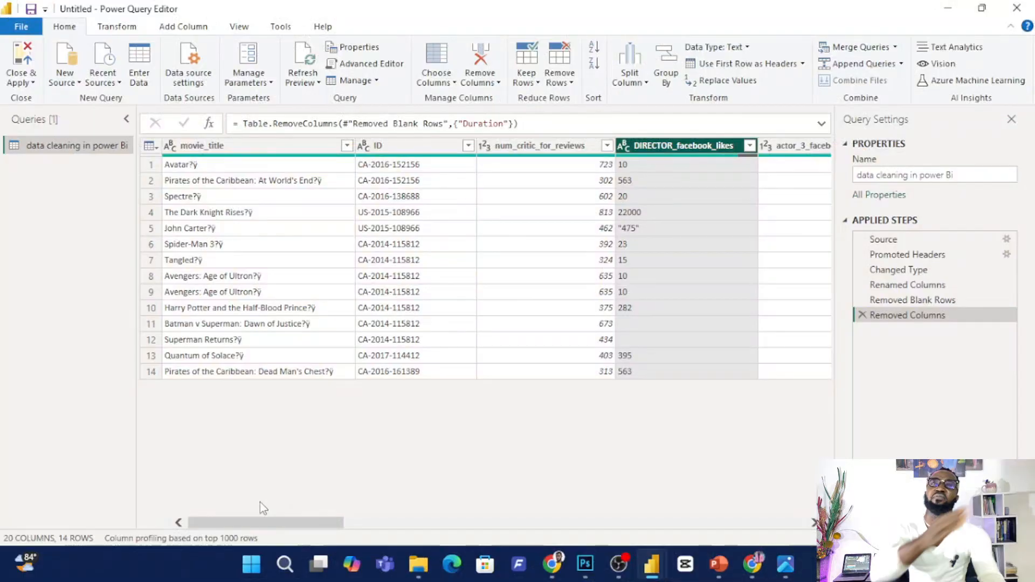
Remove the ID, DIRECTOR_facebook_likes and ACTOR_1_facebook_likes columns from the movie table.
scroll(429, 338, "right", 3)
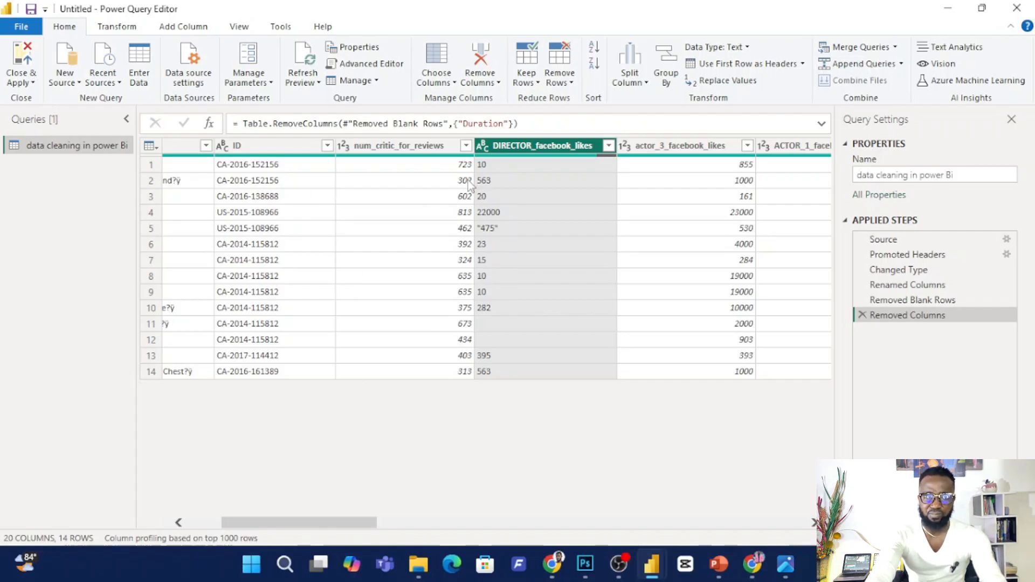
left_click(260, 147)
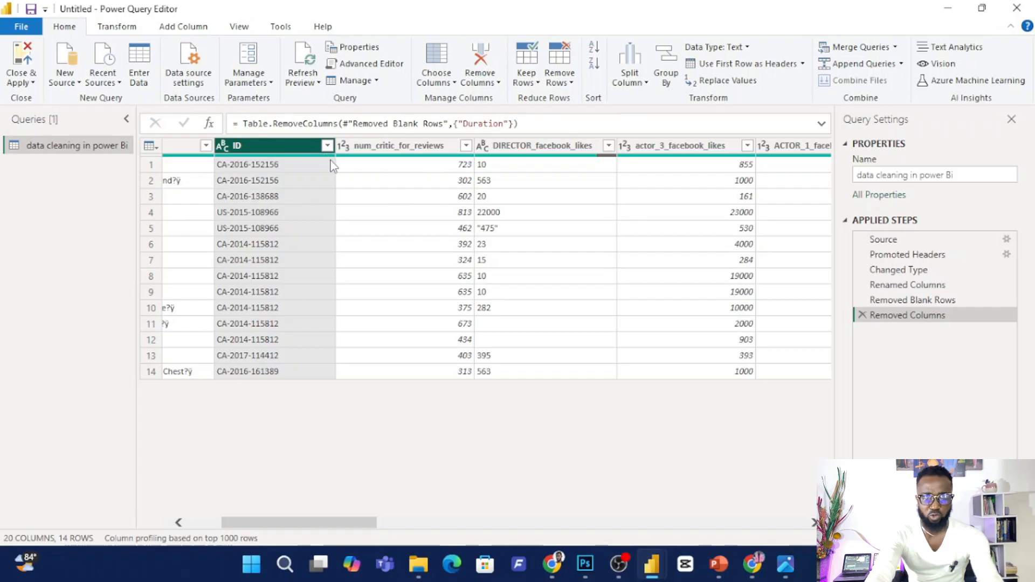
left_click(533, 150, "ctrl")
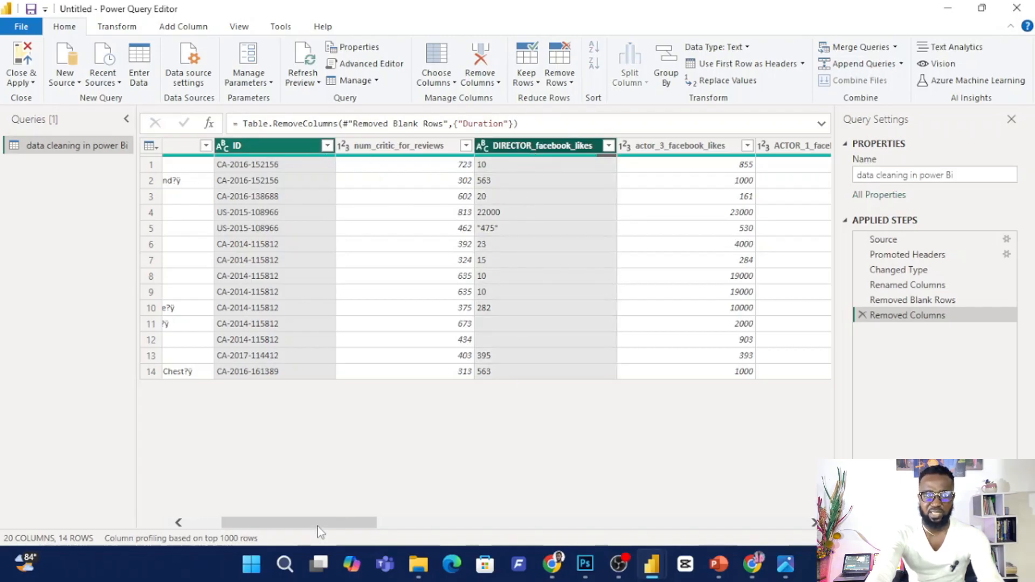
left_click_drag(318, 525, 359, 532)
left_click(684, 151, "ctrl")
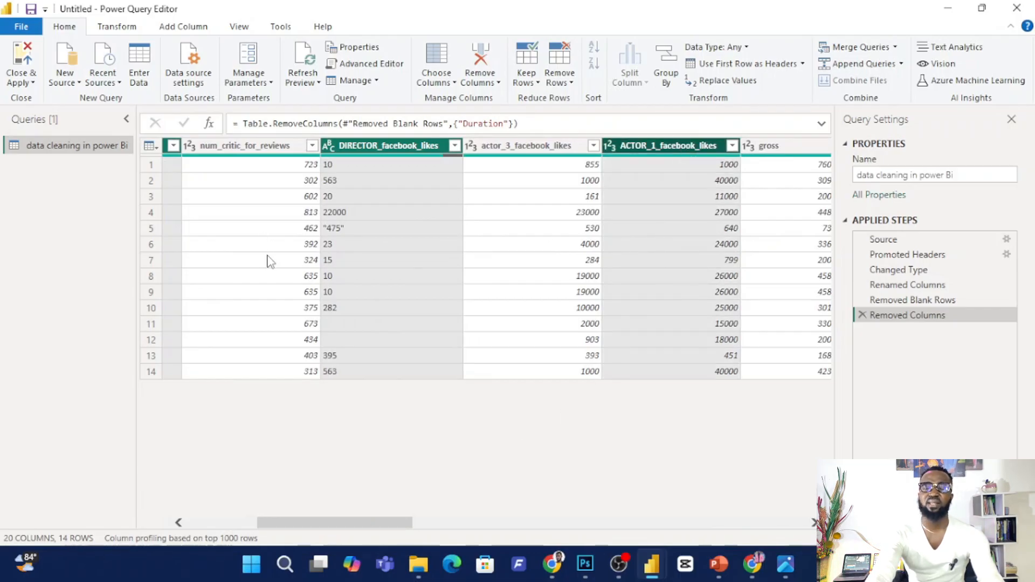
left_click(499, 83)
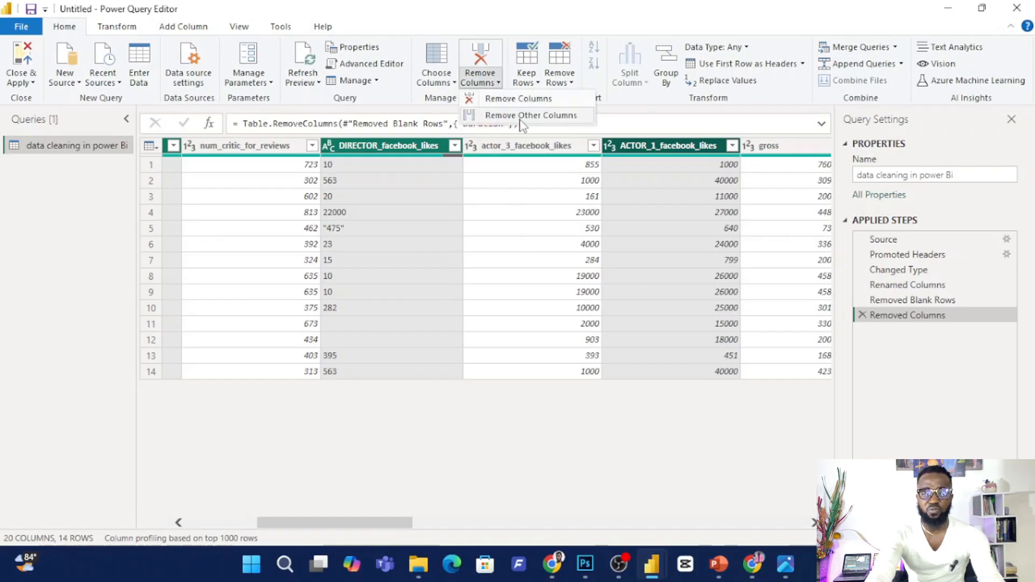
right_click(397, 147)
left_click(434, 171)
Remove all columns other than movie_title, num_critic_for_reviews and actor_3_facebook_likes.
left_click(296, 150)
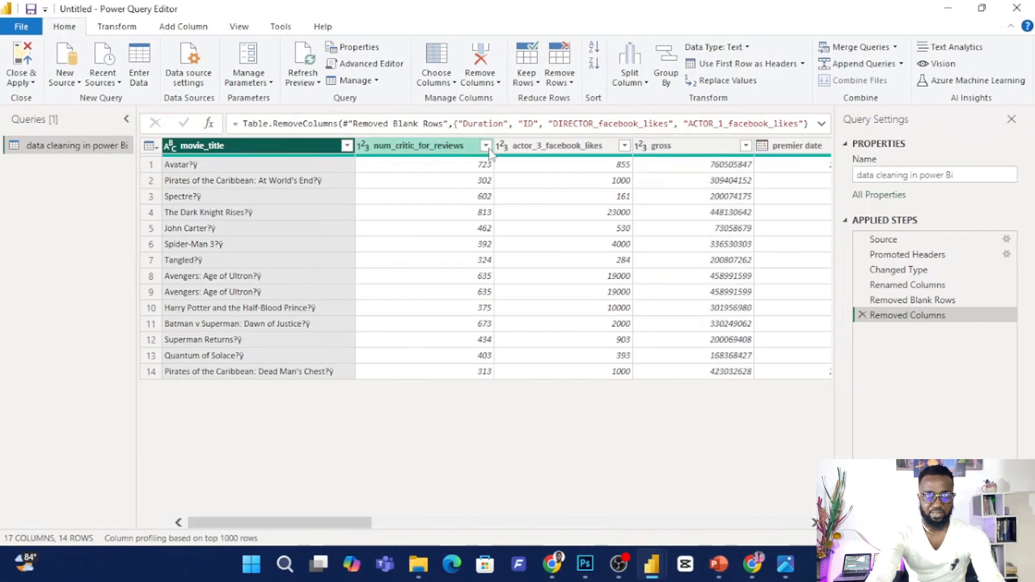
left_click(555, 149, "shift")
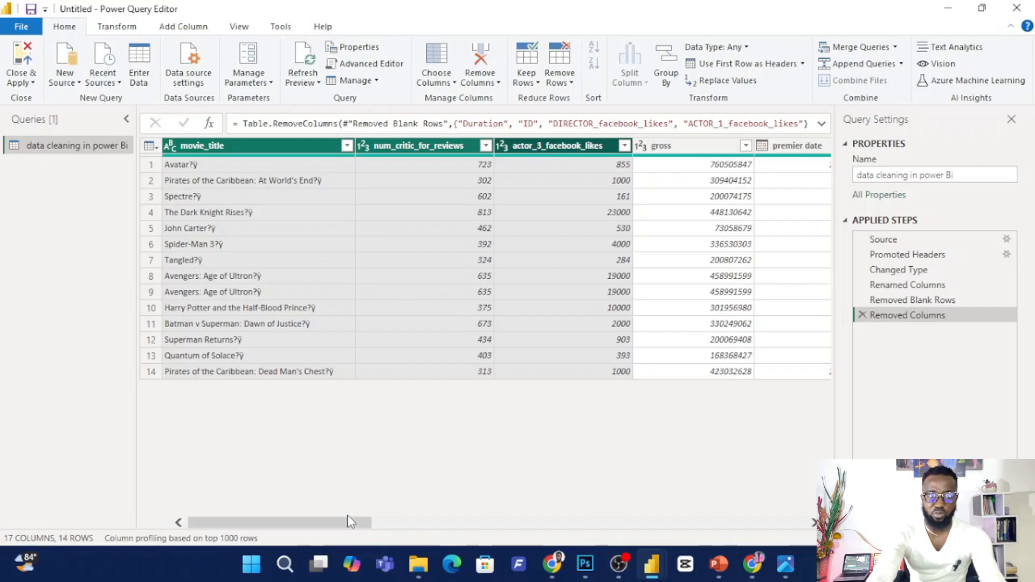
left_click_drag(349, 522, 512, 526)
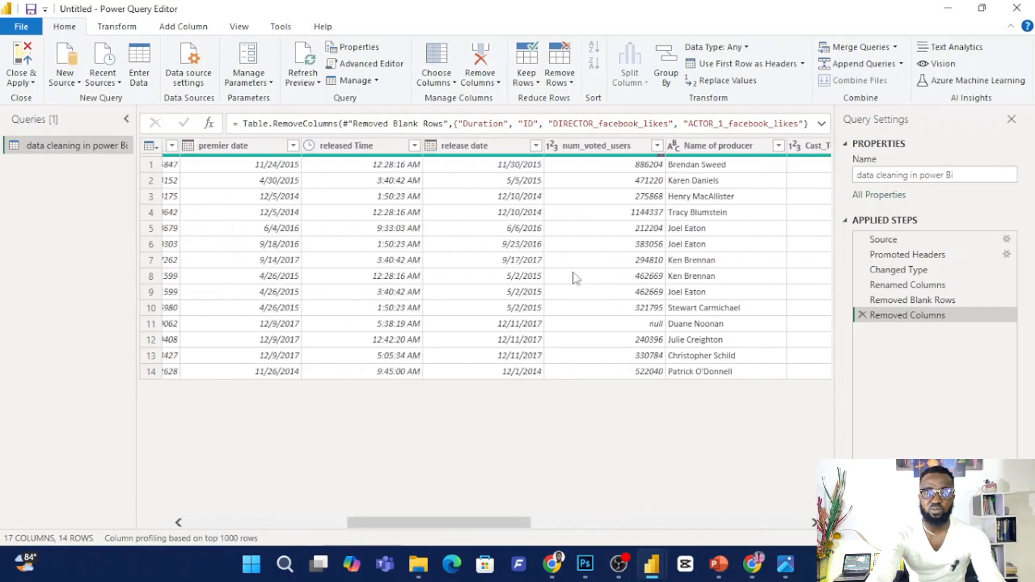
left_click(495, 84)
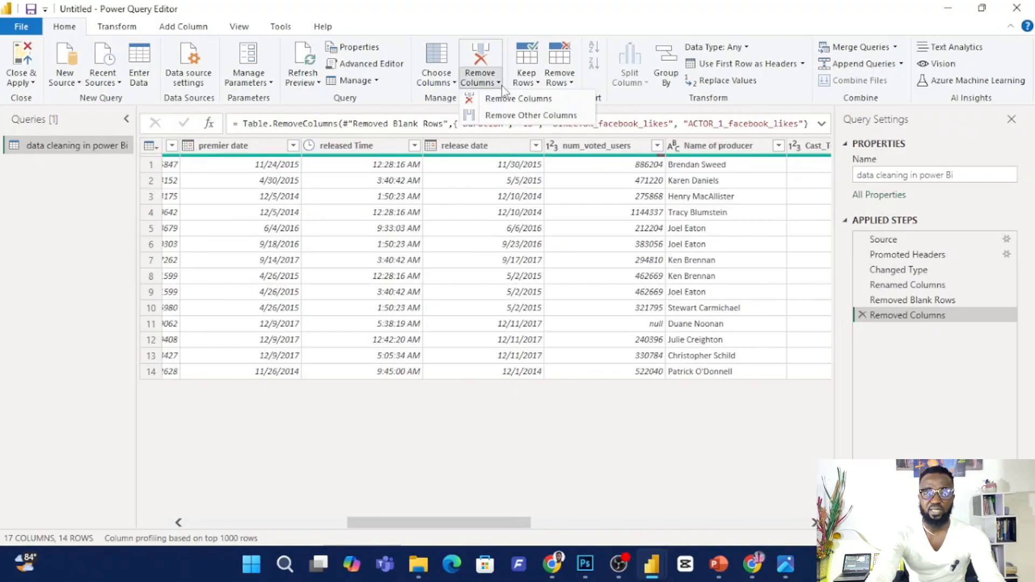
left_click(528, 115)
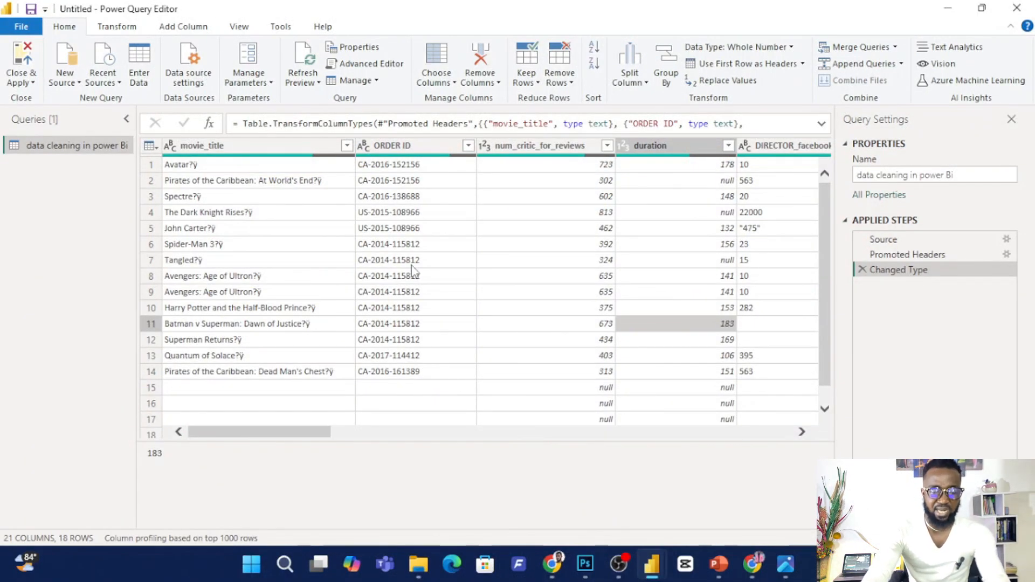
Keep only the Name of producer column by removing all other columns.
left_click_drag(310, 429, 591, 400)
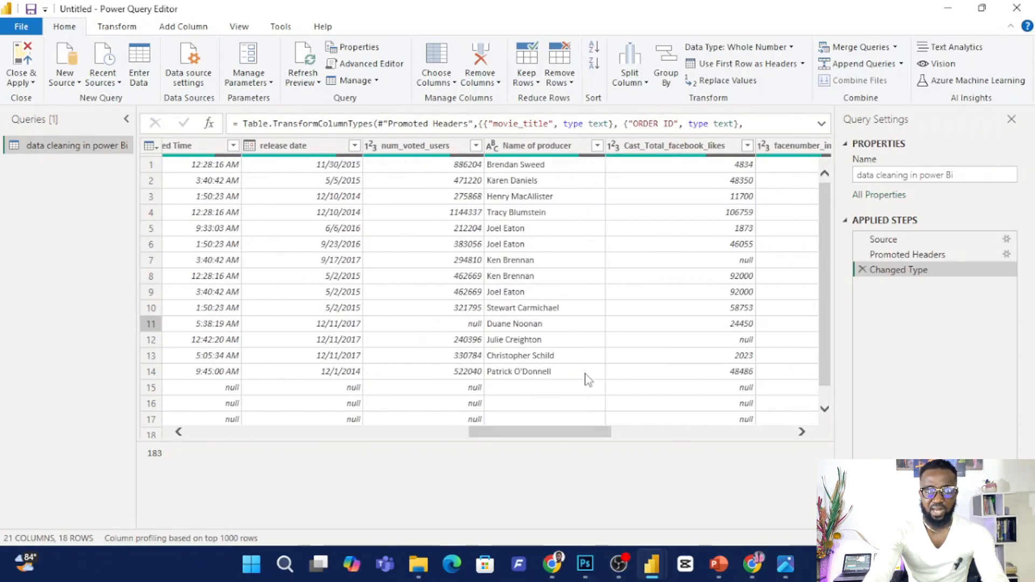
left_click(533, 149)
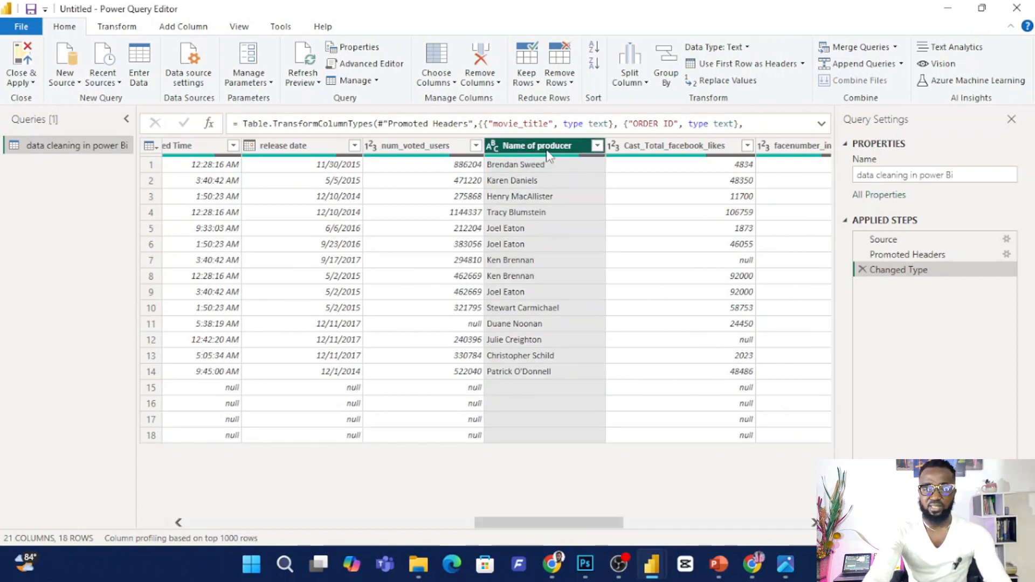
right_click(546, 151)
left_click(602, 197)
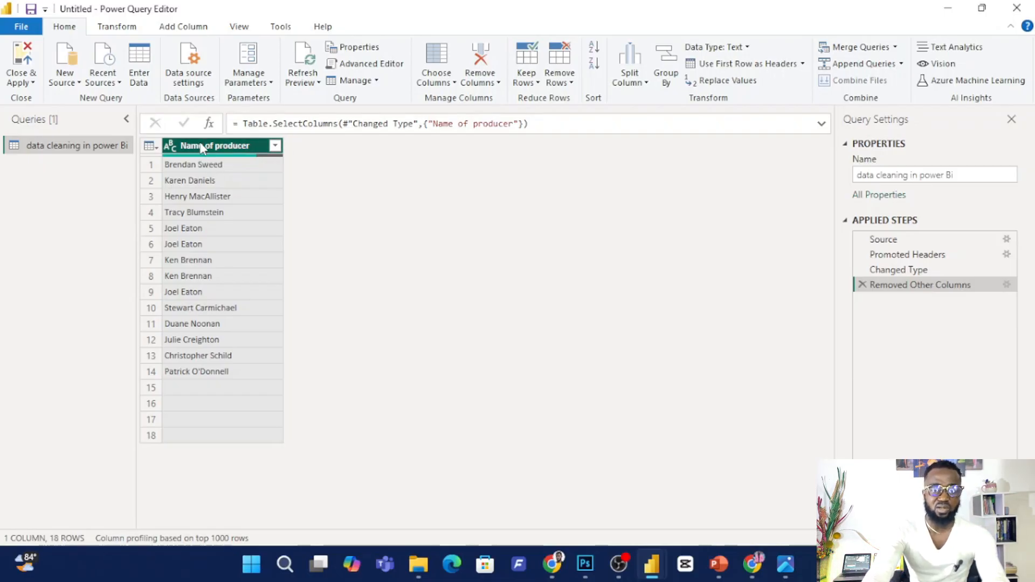
Split the Name of producer column by delimiter, using Space at each occurrence.
left_click(116, 26)
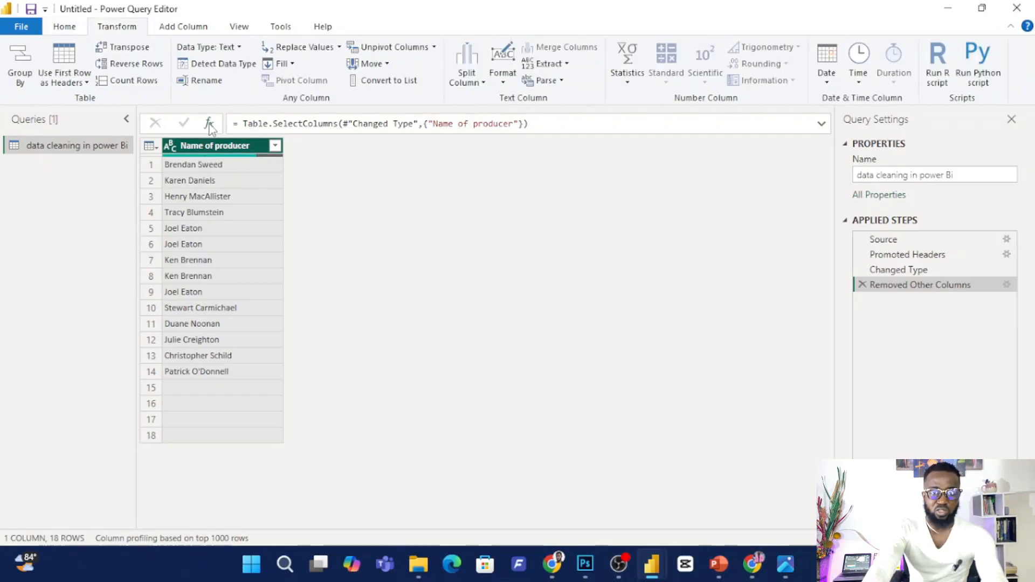
left_click(478, 86)
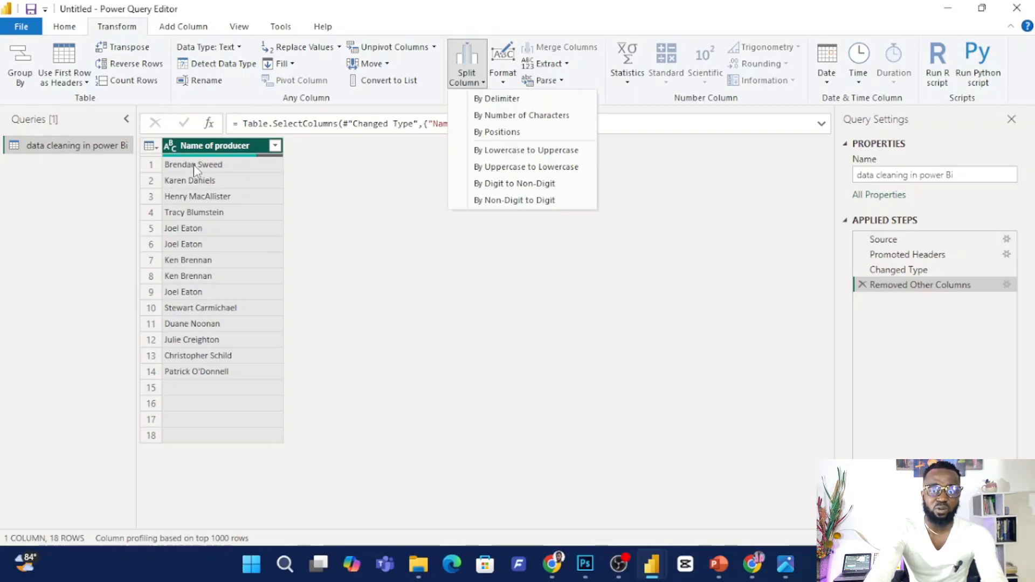
left_click(492, 102)
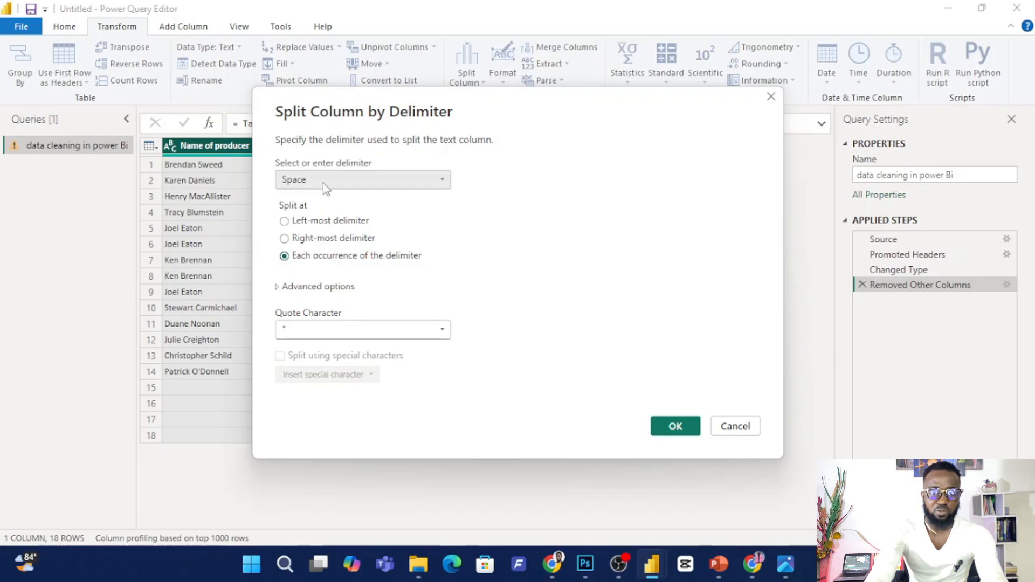
left_click(312, 182)
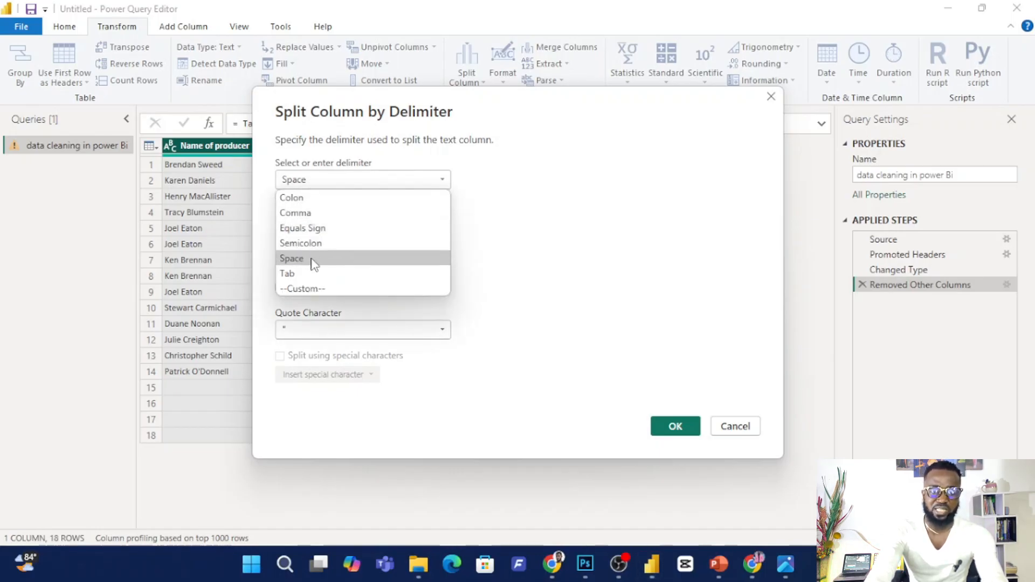
left_click(314, 261)
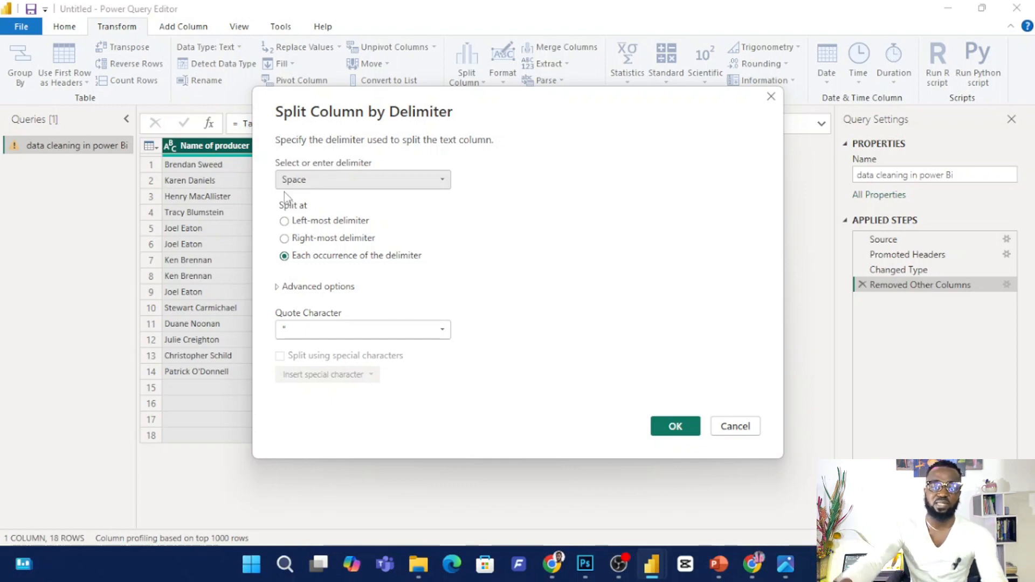
left_click(675, 426)
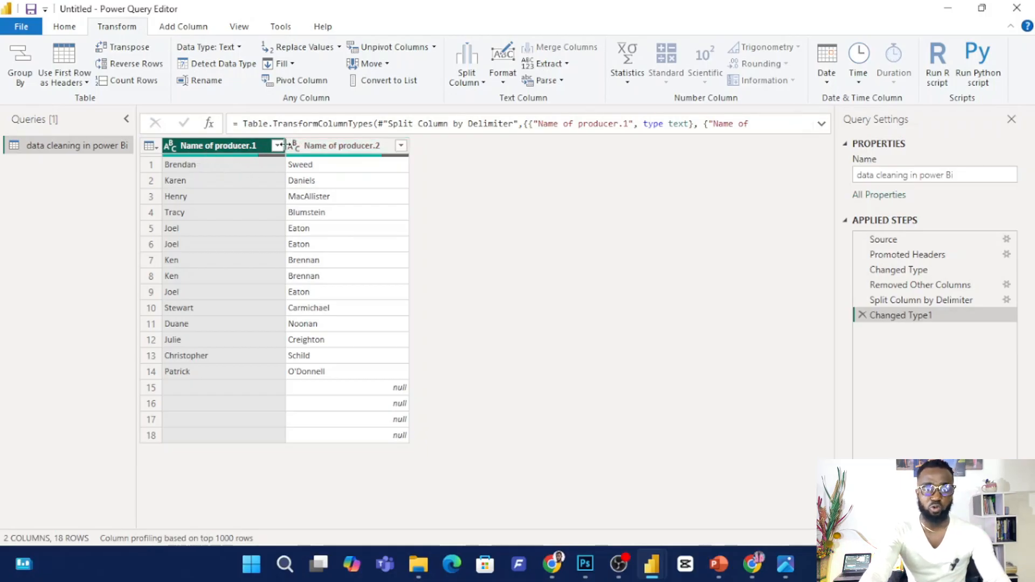
Merge the two split producer name columns into one column named Merged, with Space as the separator.
left_click(345, 151, "ctrl")
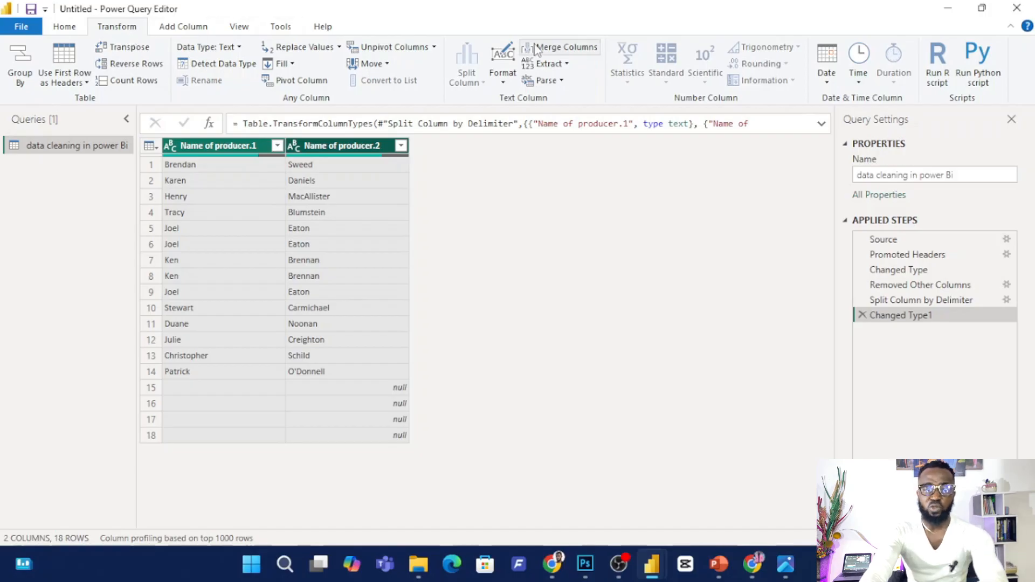
left_click(574, 50)
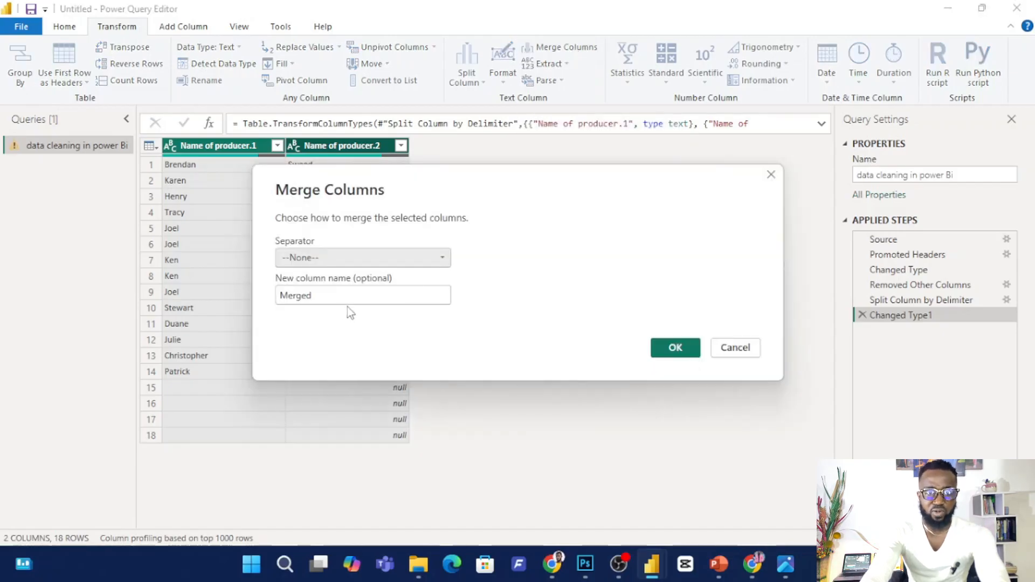
left_click(337, 262)
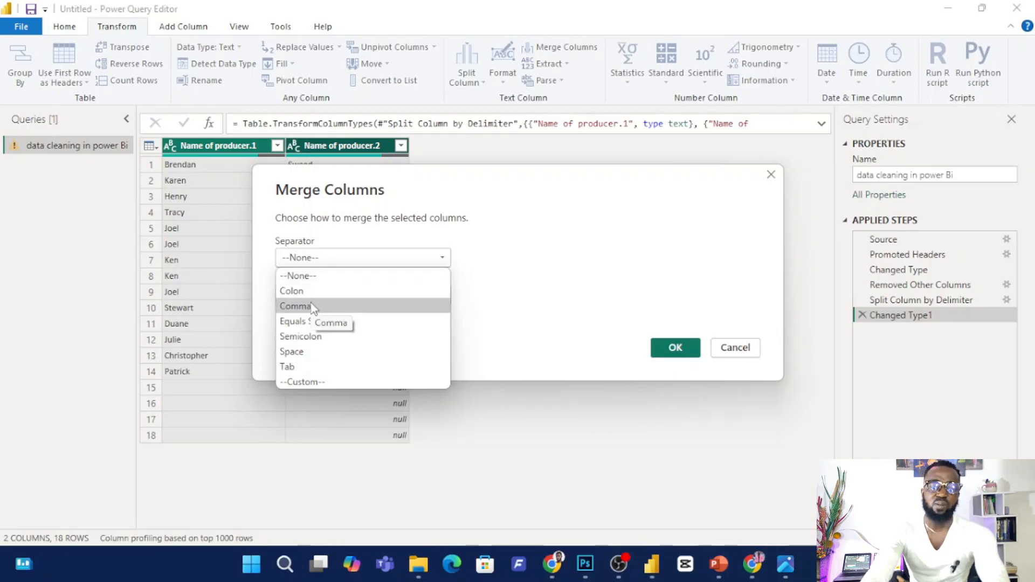
left_click(311, 352)
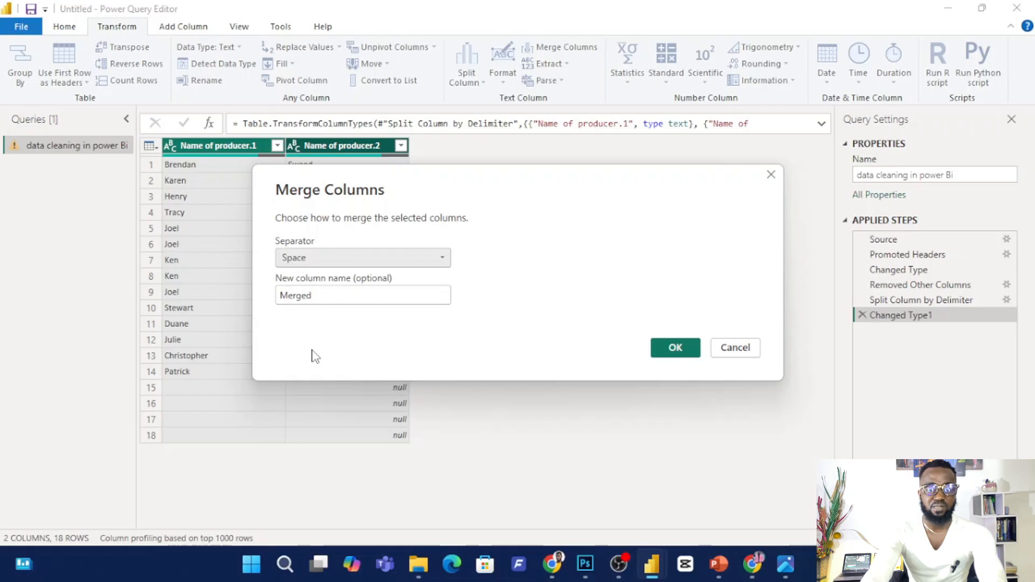
left_click(676, 349)
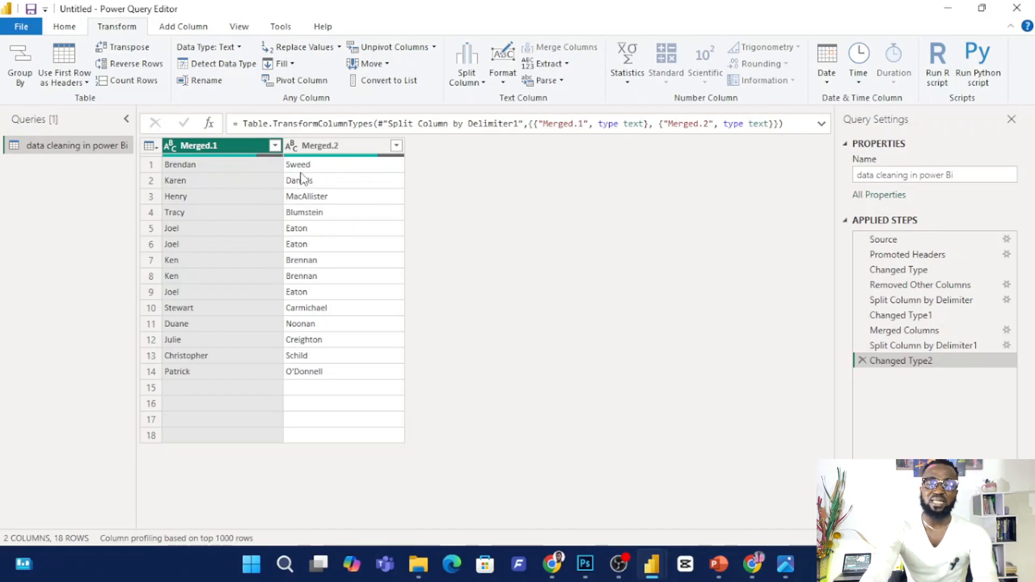
Trim the leading and trailing whitespace in the Merged.1 column.
left_click(503, 69)
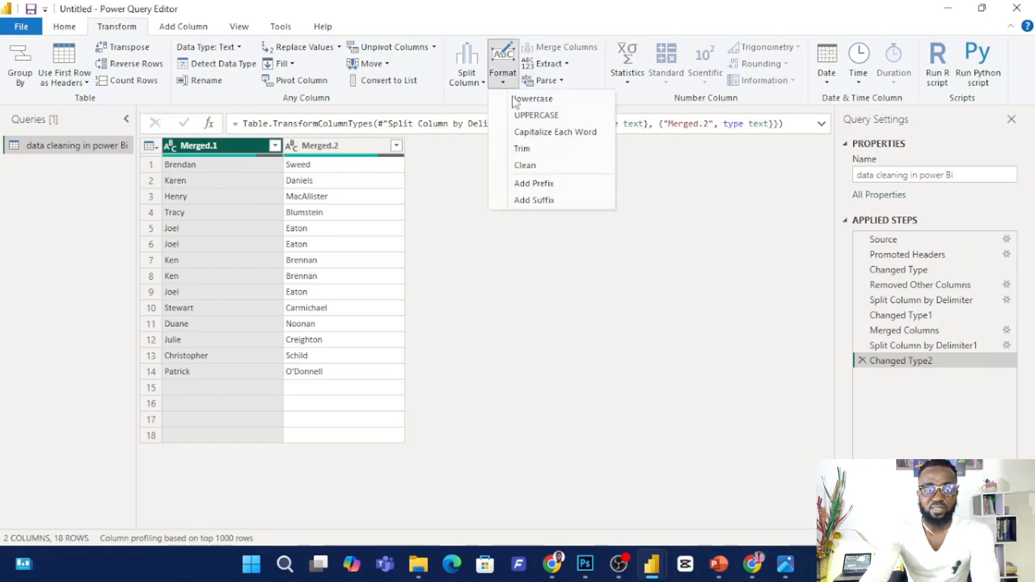
left_click(538, 150)
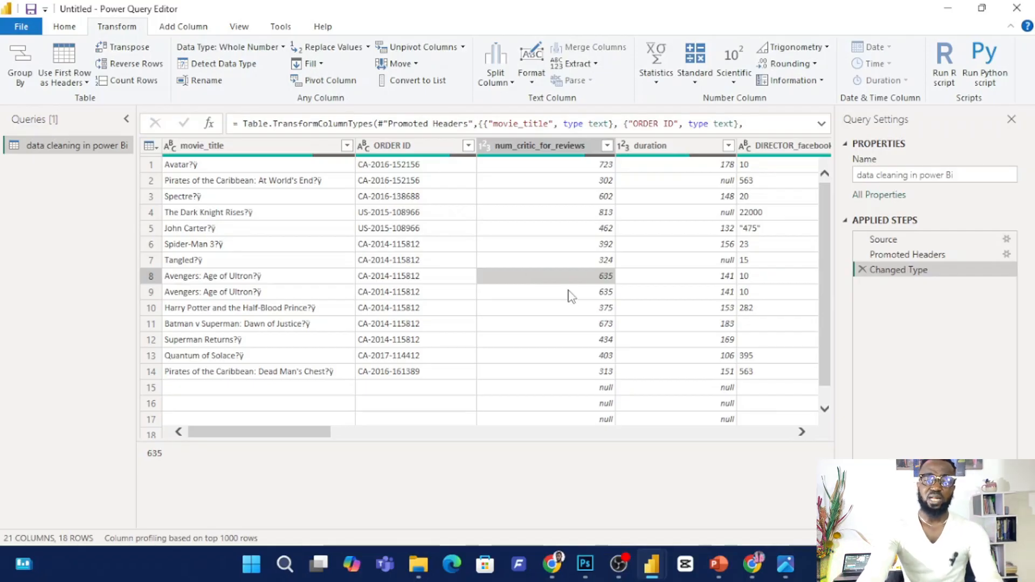
Remove duplicate rows across the entire movie table and check its remaining columns.
left_click(150, 147)
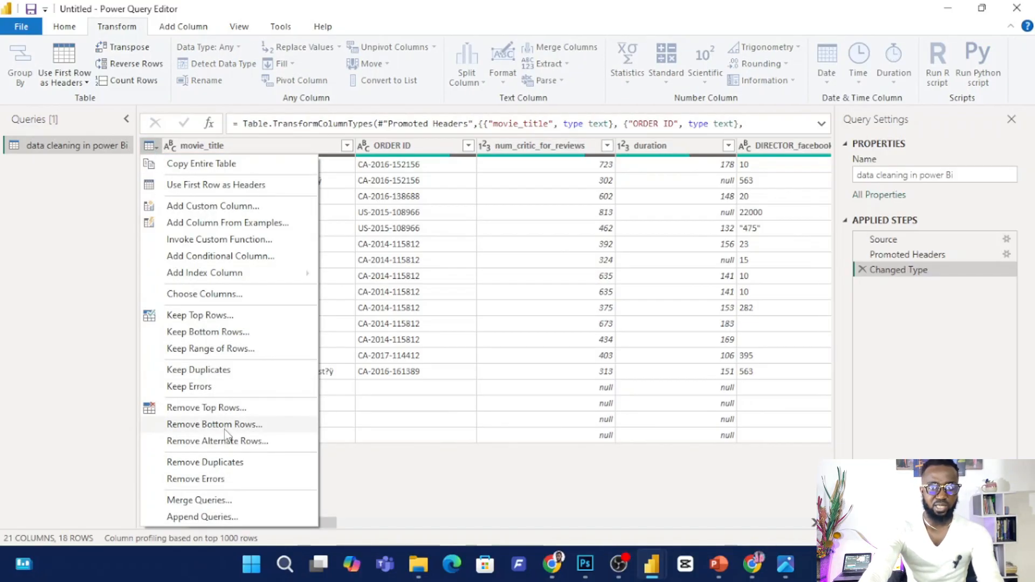
left_click(225, 462)
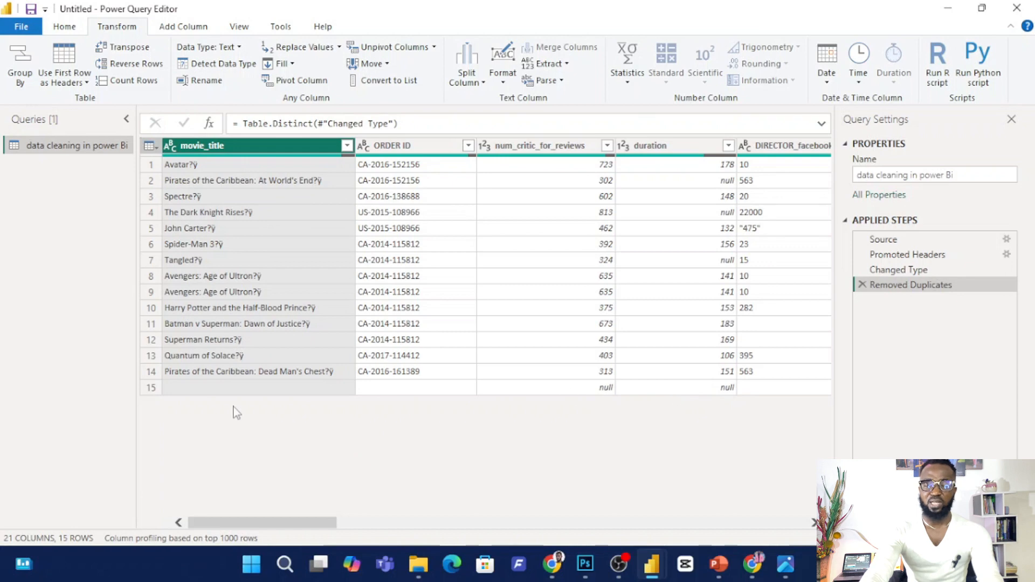
left_click_drag(327, 524, 639, 529)
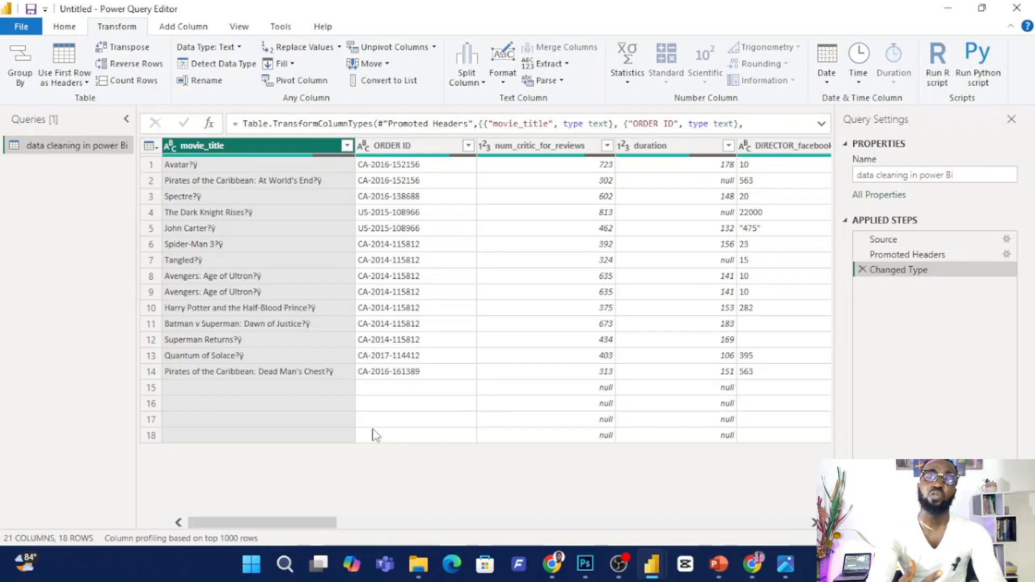
Replace the null values in the num_critic_for_reviews column with 0.
left_click(557, 152)
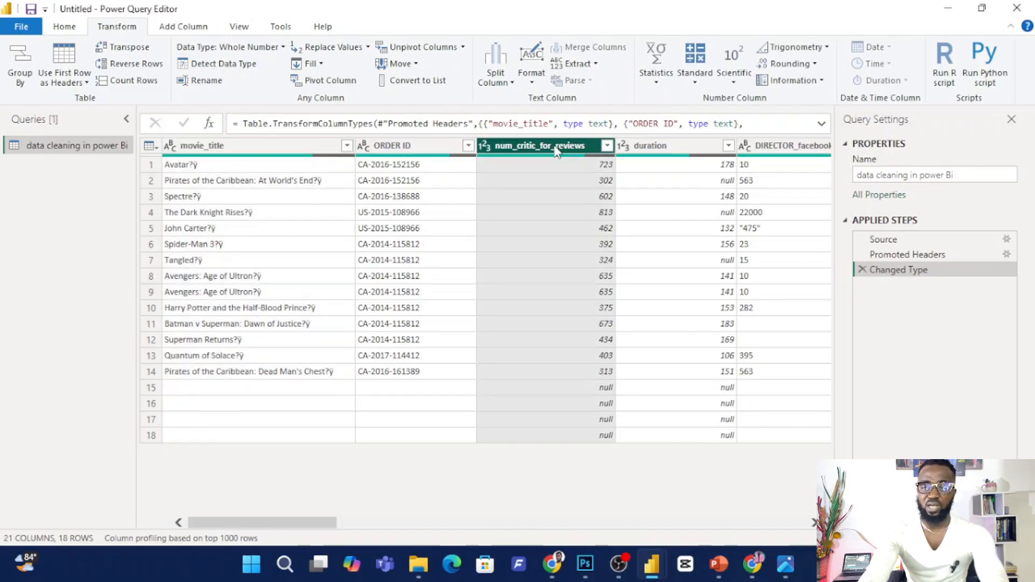
left_click(368, 49)
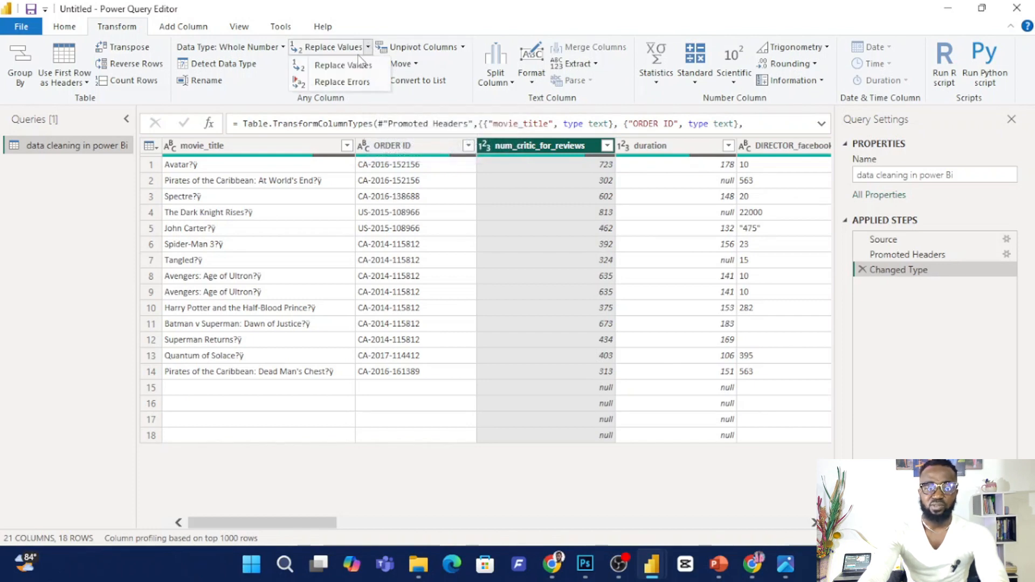
left_click(356, 66)
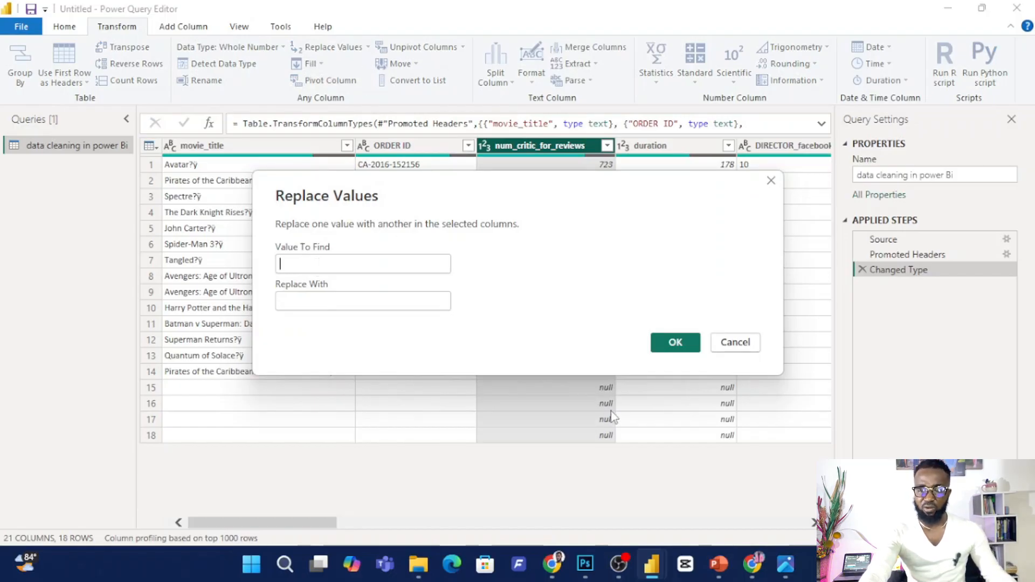
type("null")
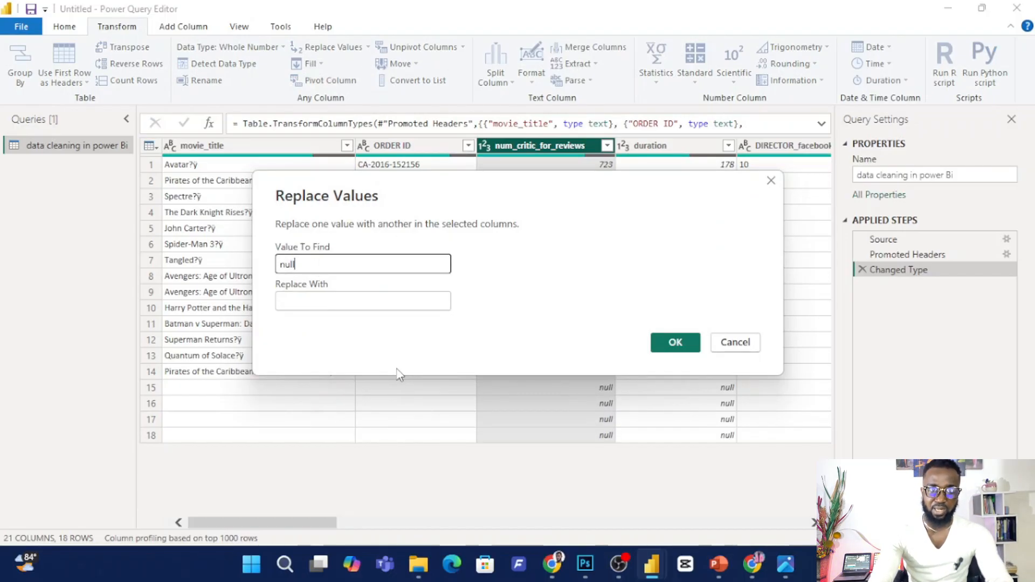
left_click(333, 298)
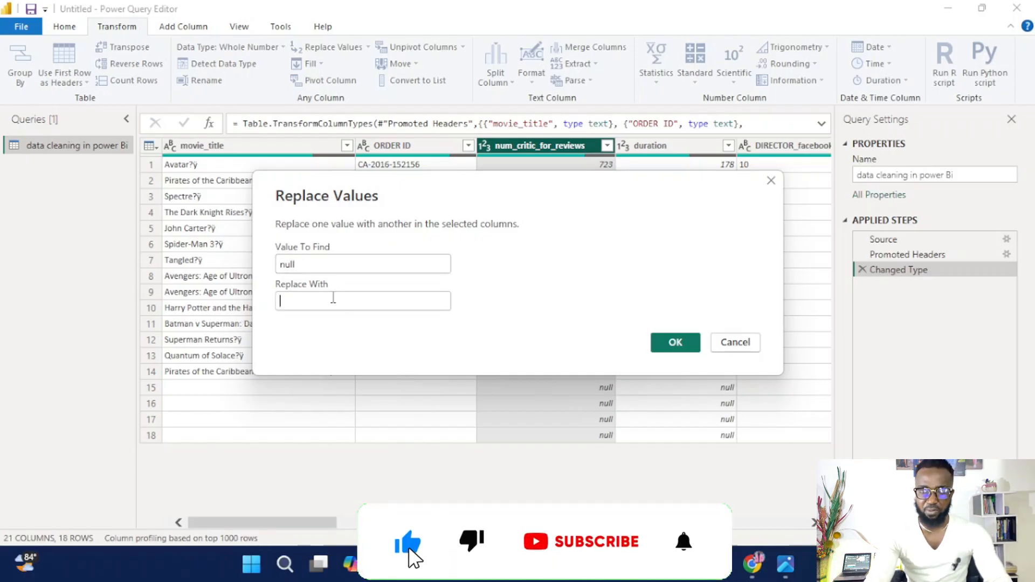
type("0")
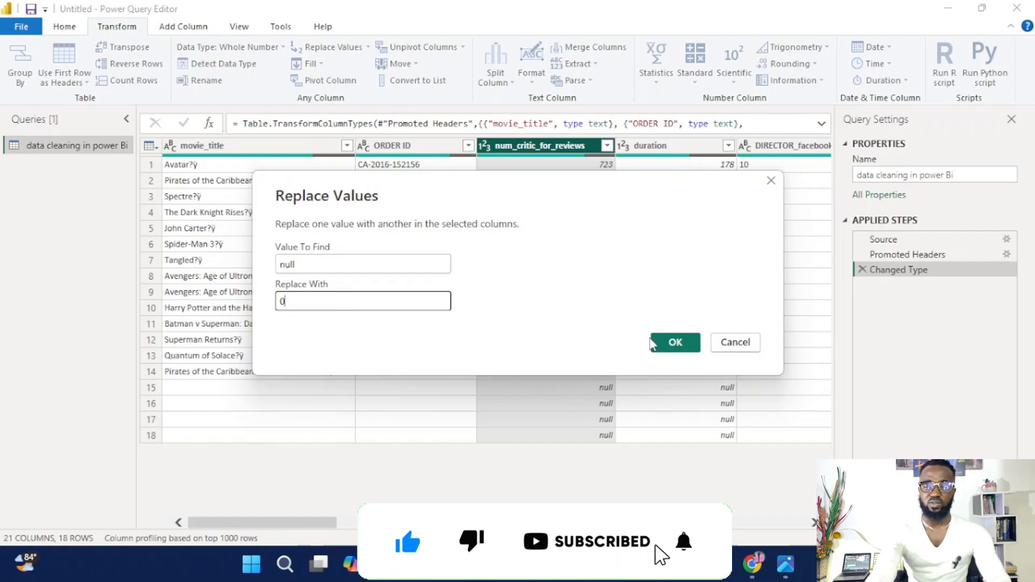
left_click(671, 343)
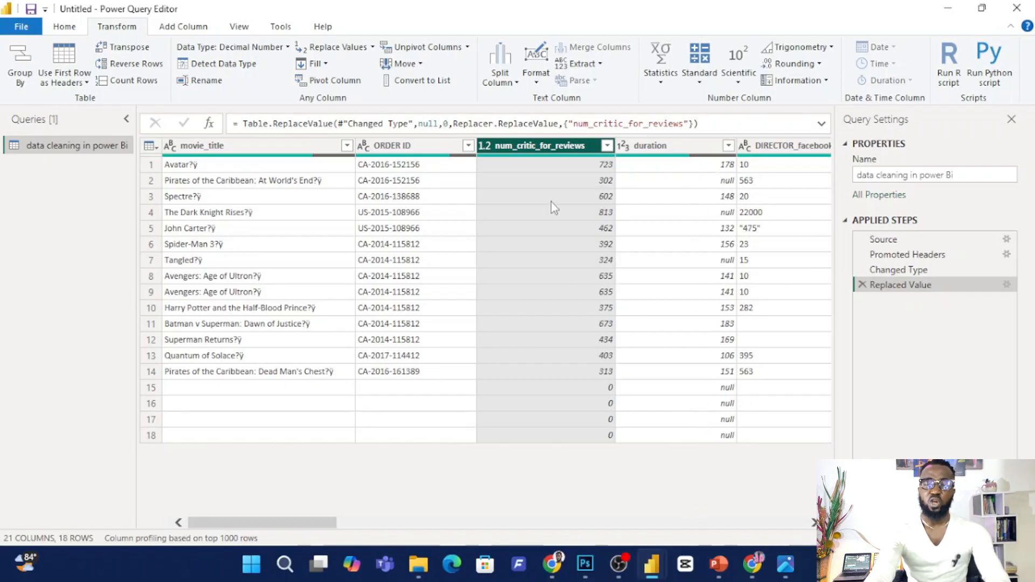
Replace the null values in the duration column with 120.
left_click(700, 149)
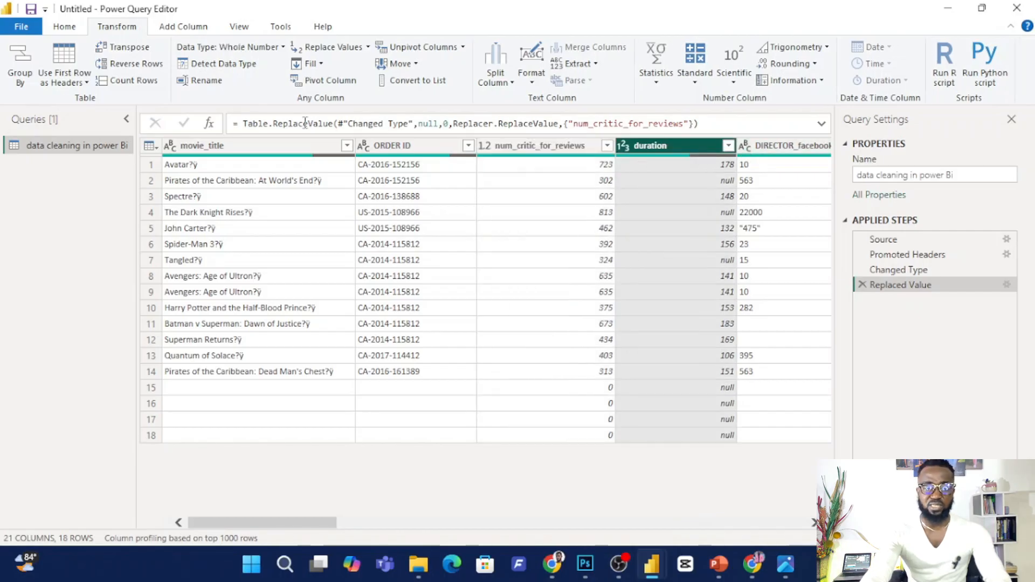
left_click(368, 49)
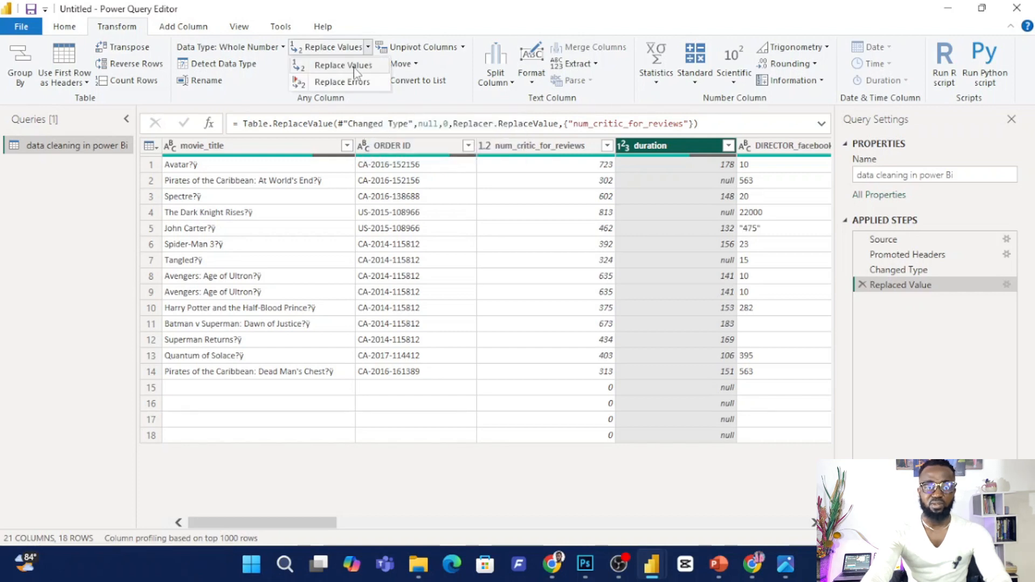
left_click(345, 65)
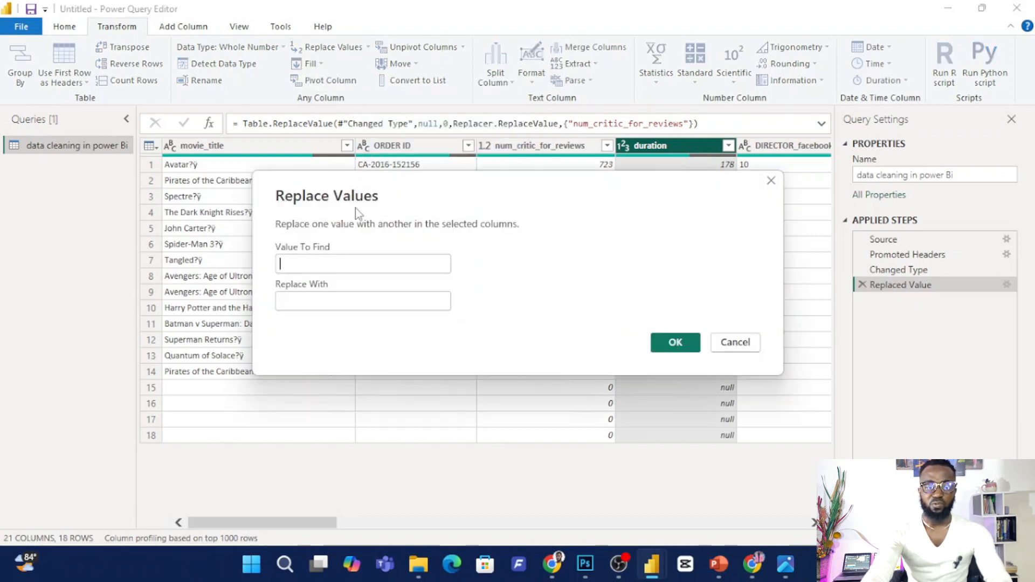
type("null")
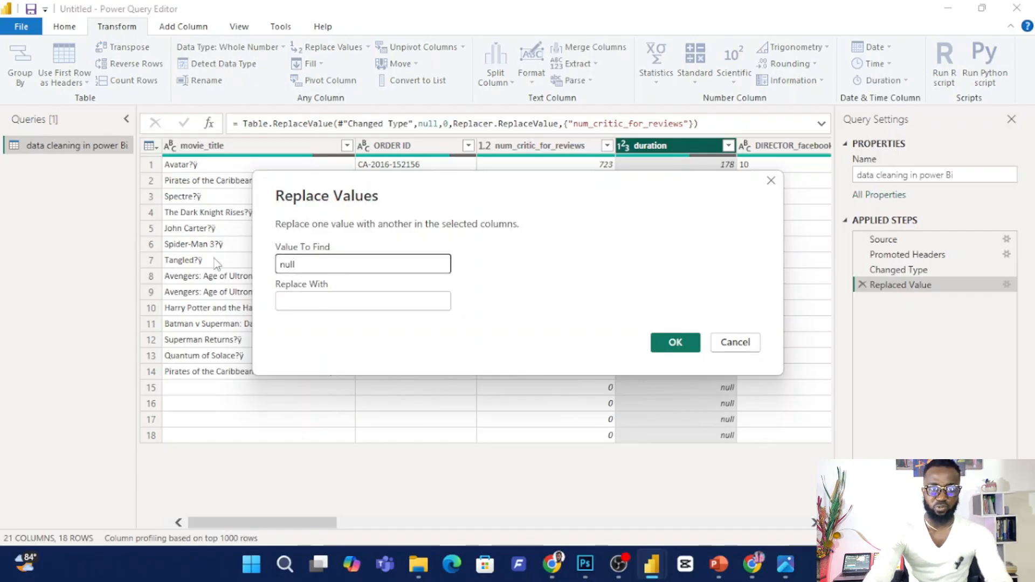
left_click(304, 296)
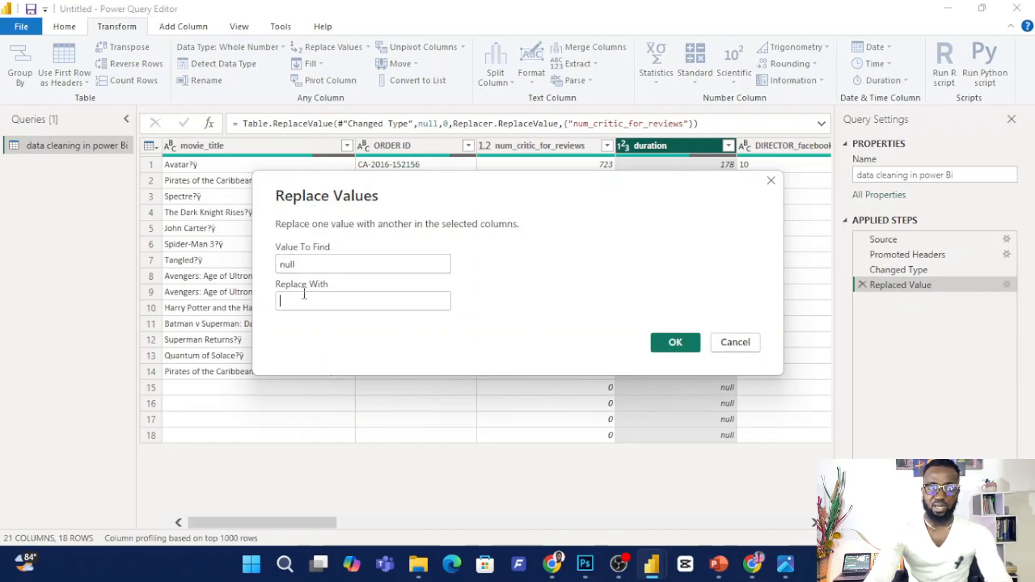
type("120")
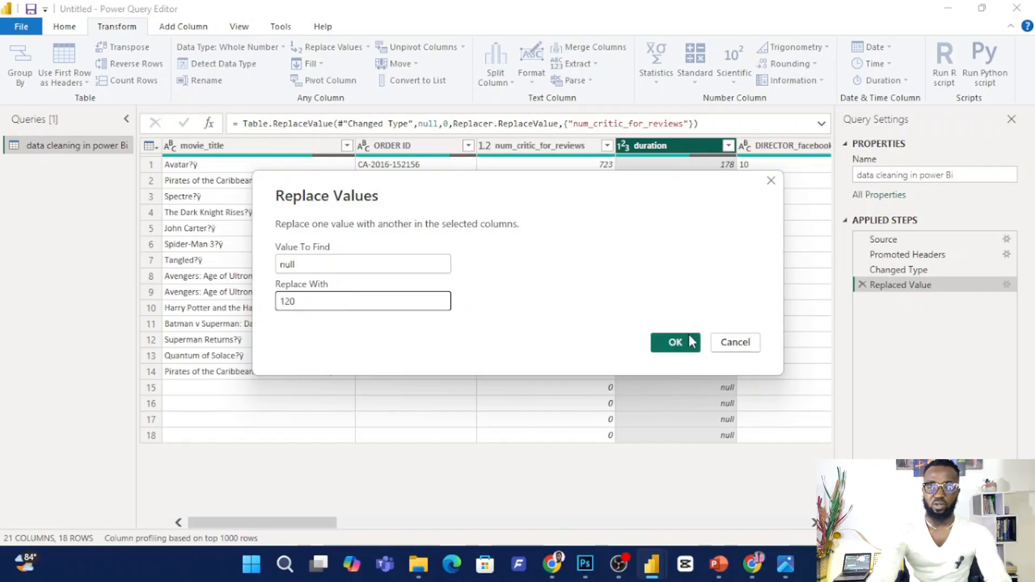
left_click(691, 342)
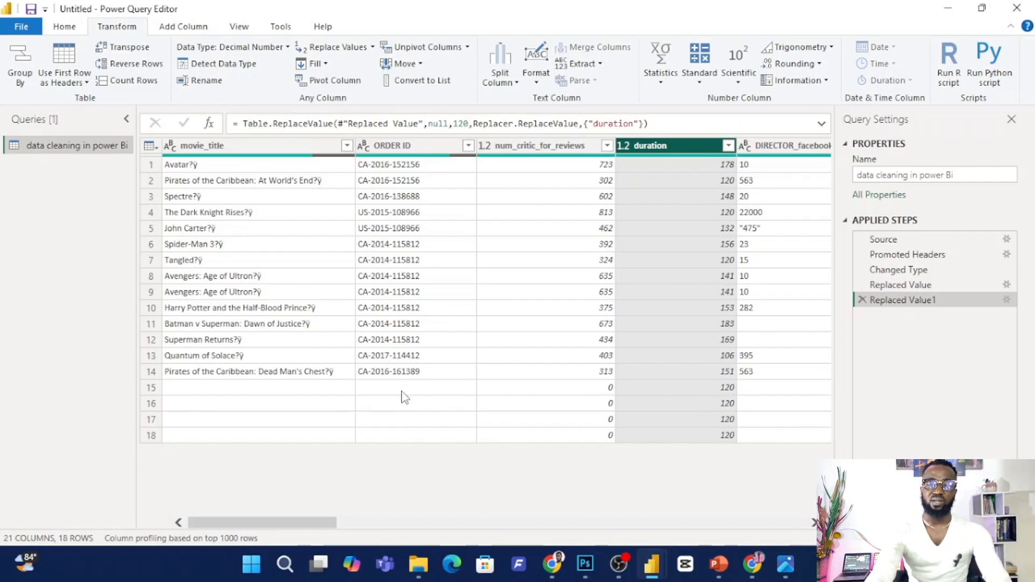
Replace the blank values in the ORDER ID column with 120, leaving the value to find empty.
left_click(405, 146)
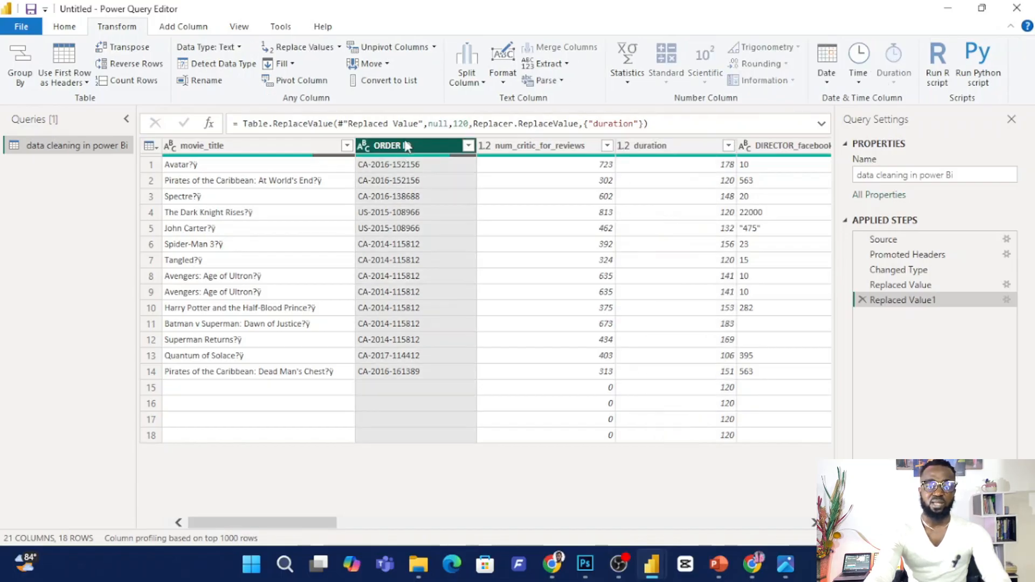
left_click(339, 47)
left_click(322, 65)
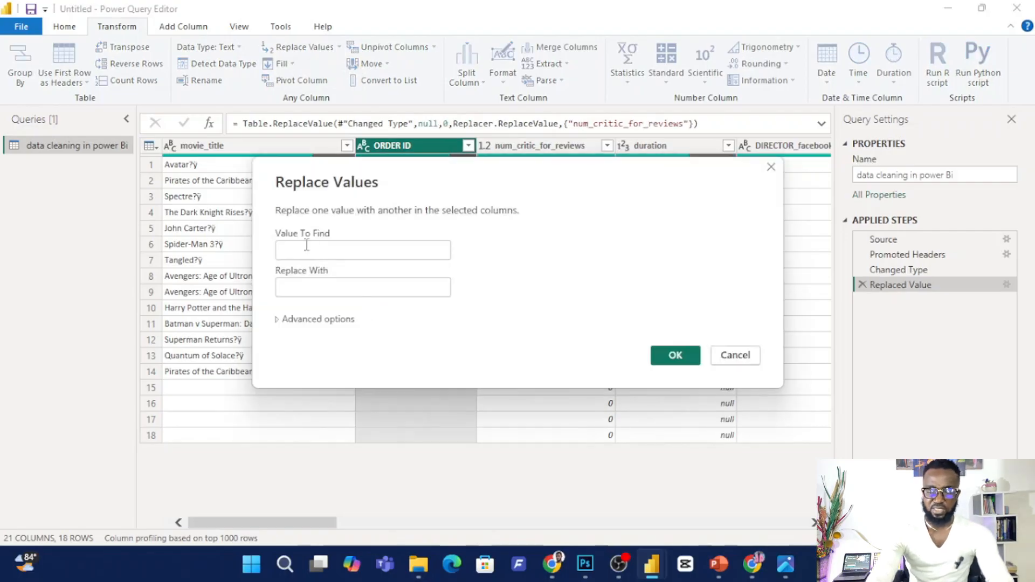
left_click(306, 247)
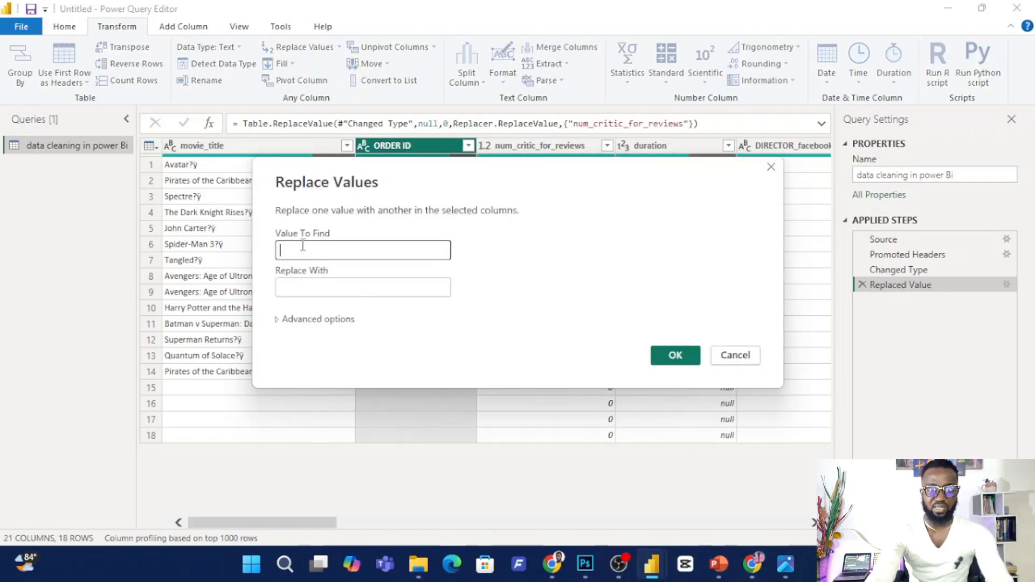
left_click(316, 286)
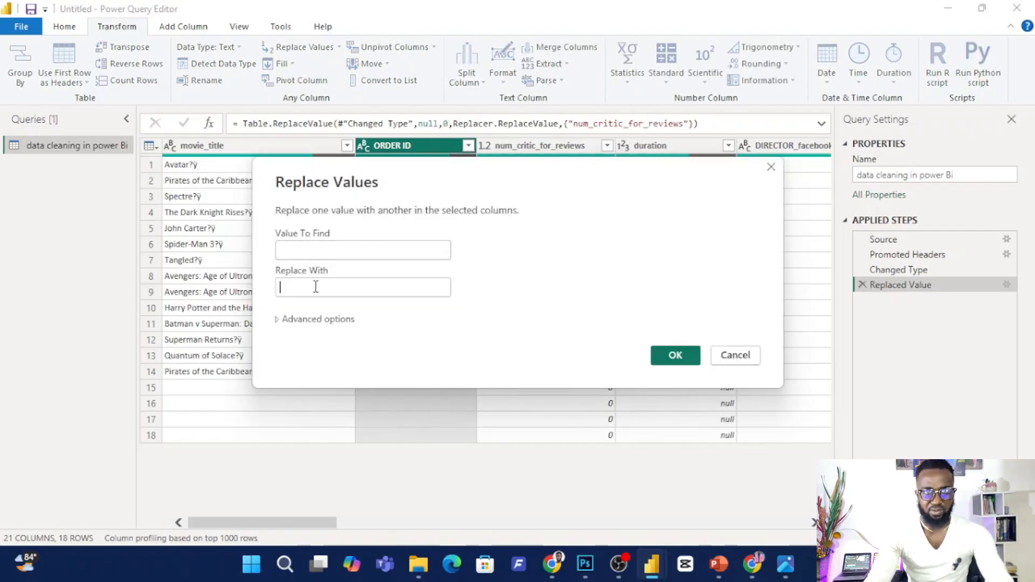
type("100")
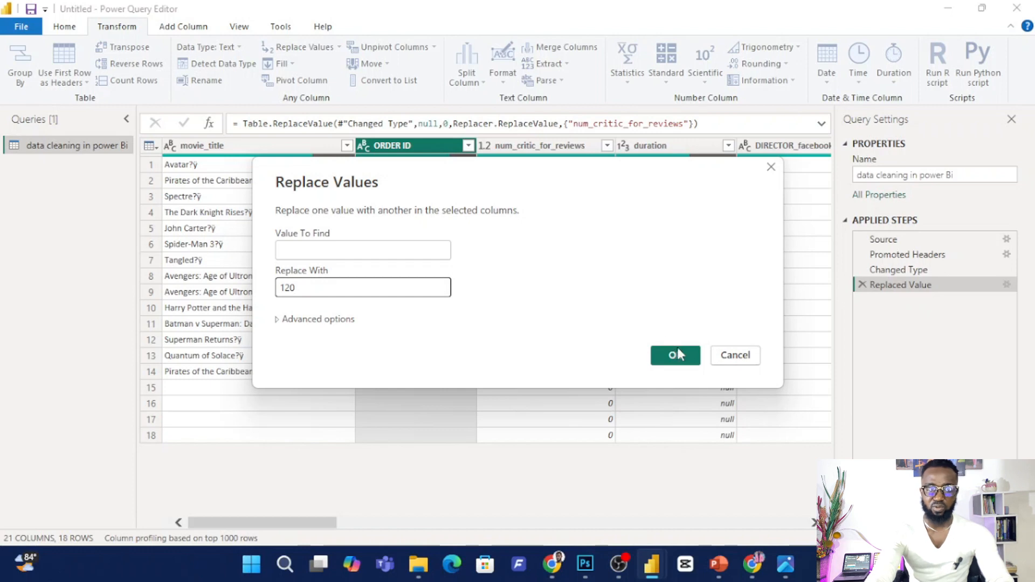
left_click(678, 352)
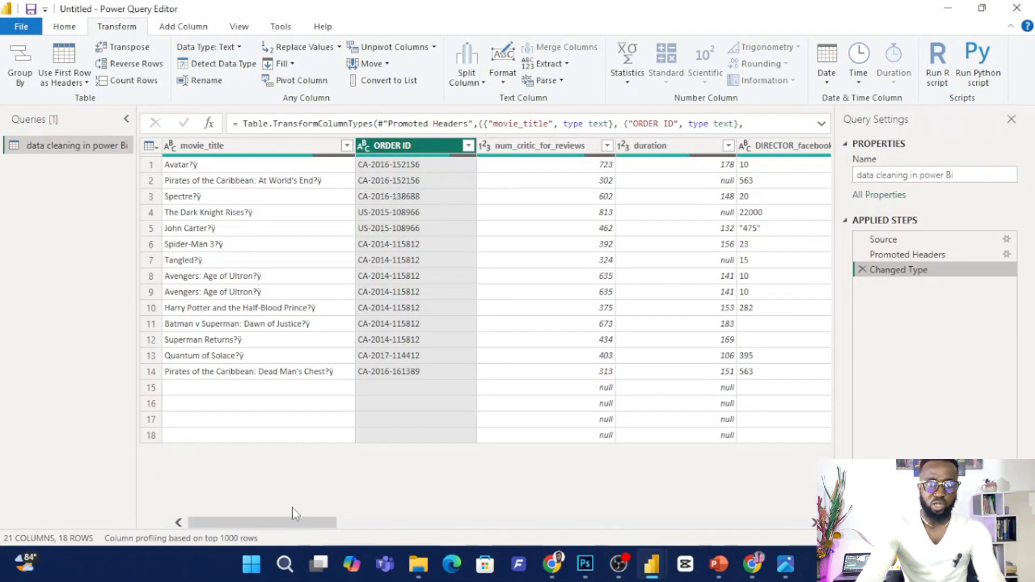
Examine the data type choices of the movie_title, ORDER ID and premier date columns, keeping Date for premier date.
left_click_drag(301, 521, 290, 513)
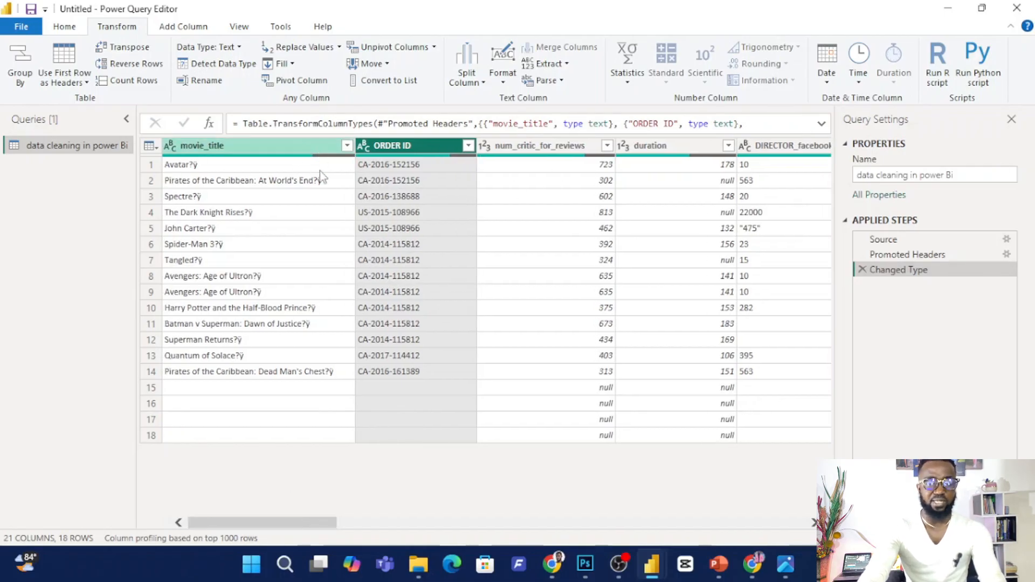
left_click(169, 146)
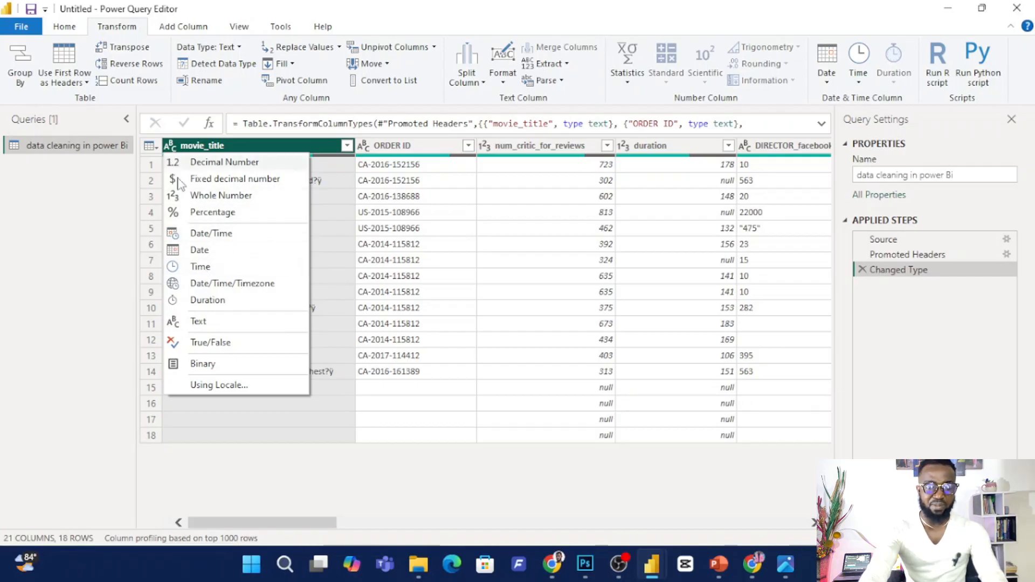
left_click(323, 304)
left_click(325, 309)
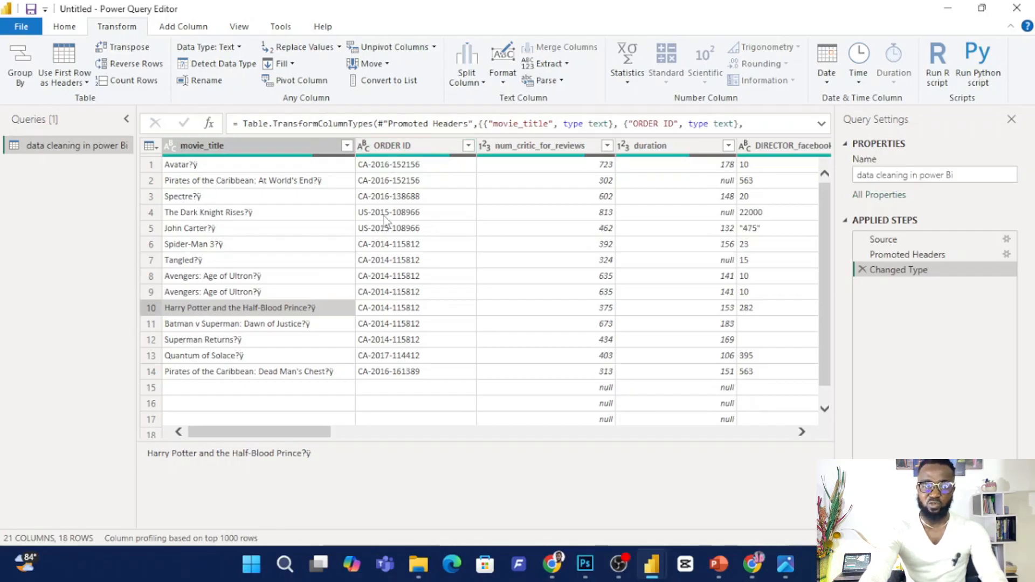
left_click(363, 146)
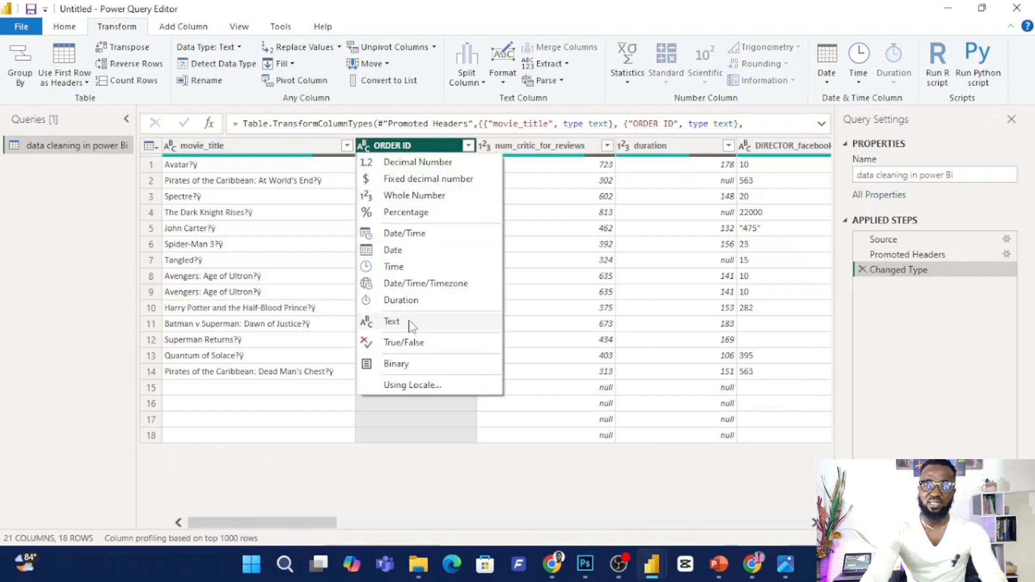
left_click(518, 419)
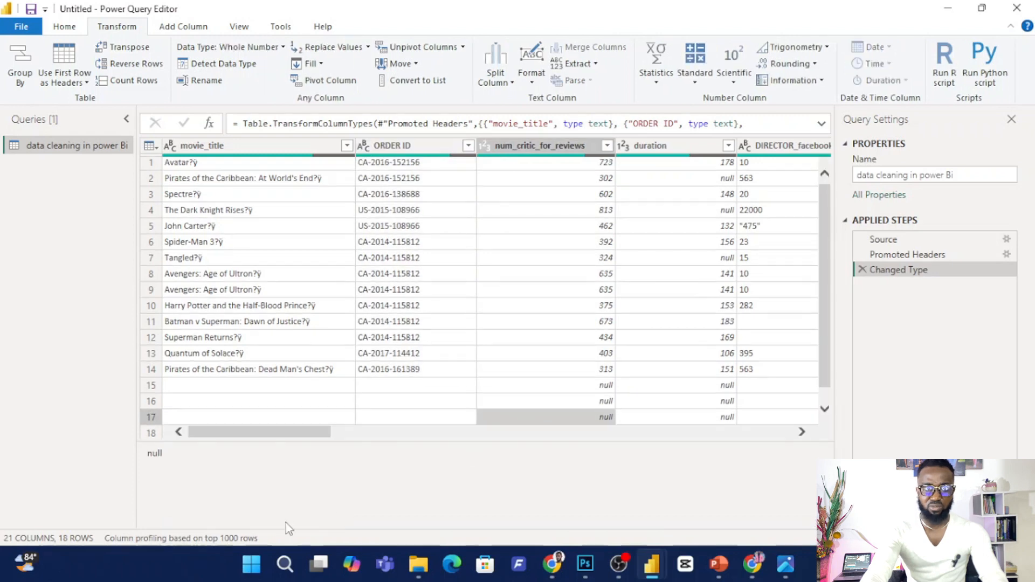
left_click_drag(318, 433, 492, 442)
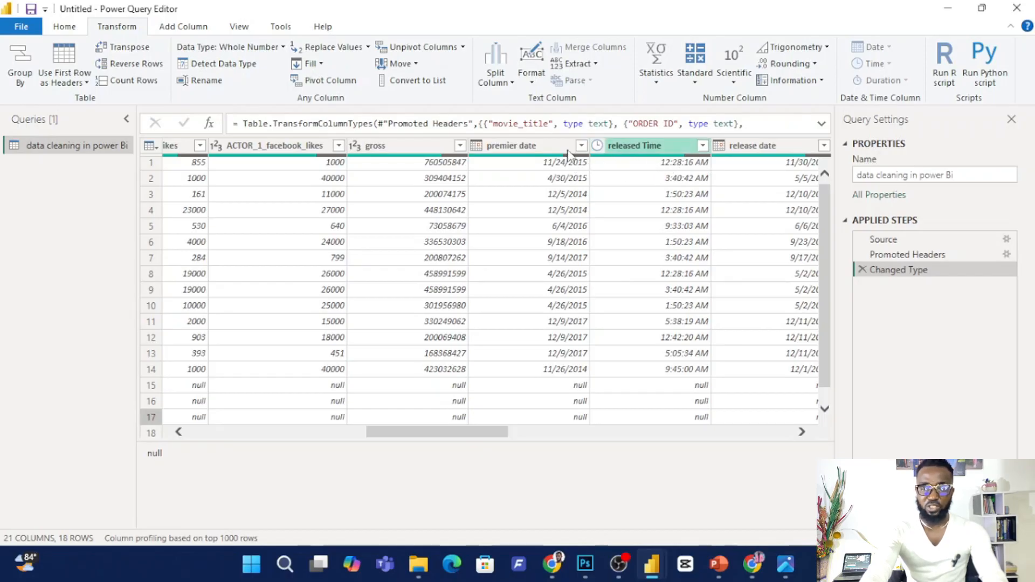
left_click(477, 147)
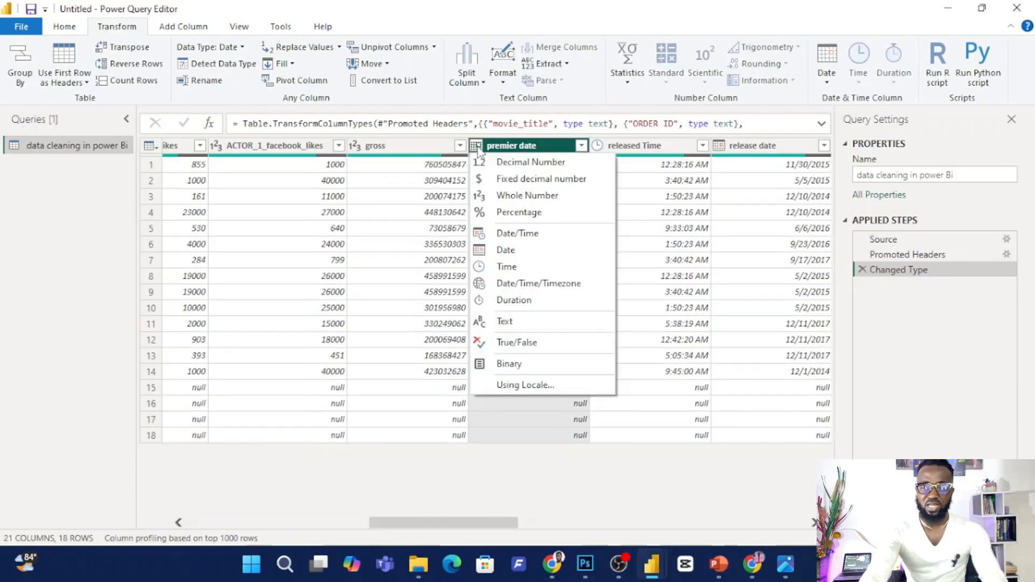
left_click(511, 252)
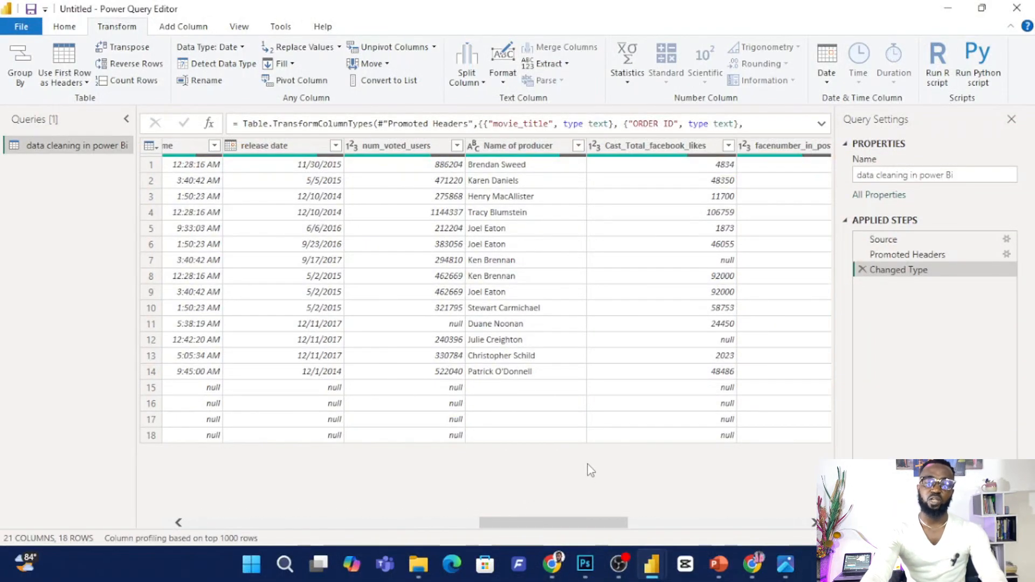
left_click_drag(514, 524, 160, 491)
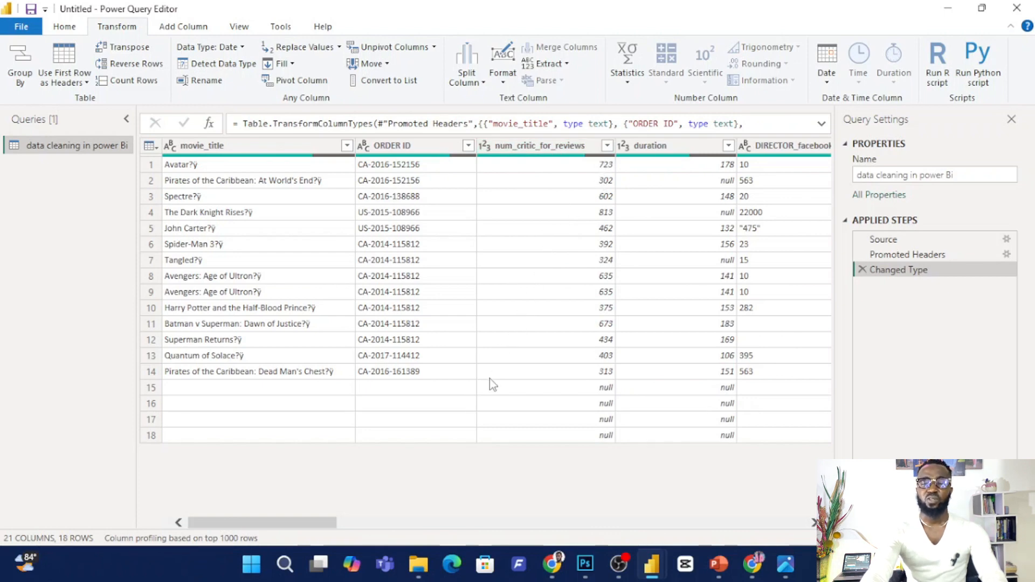
Sort the table by num_critic_for_reviews in ascending order and remove the blank rows.
left_click(607, 146)
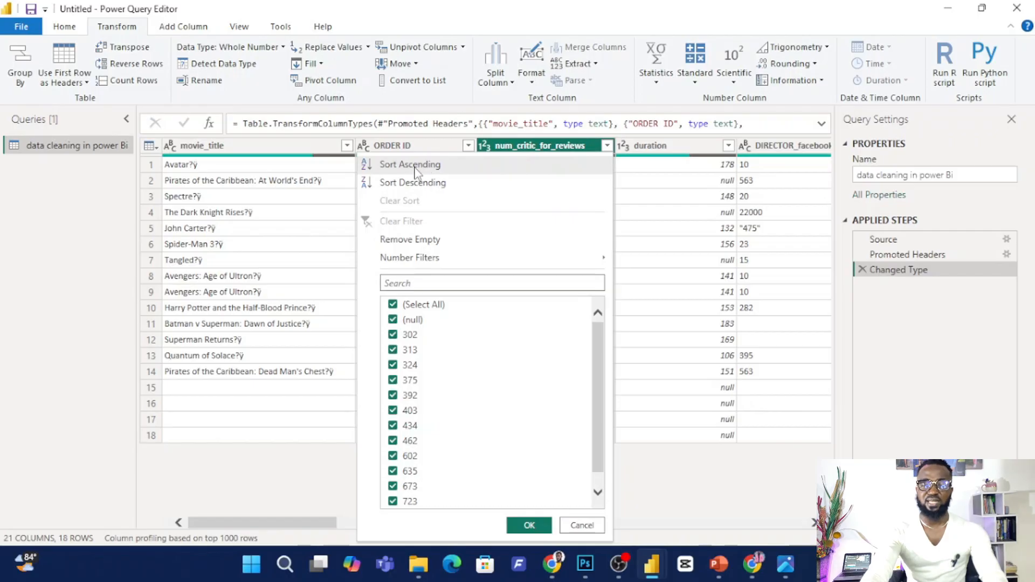
left_click(419, 167)
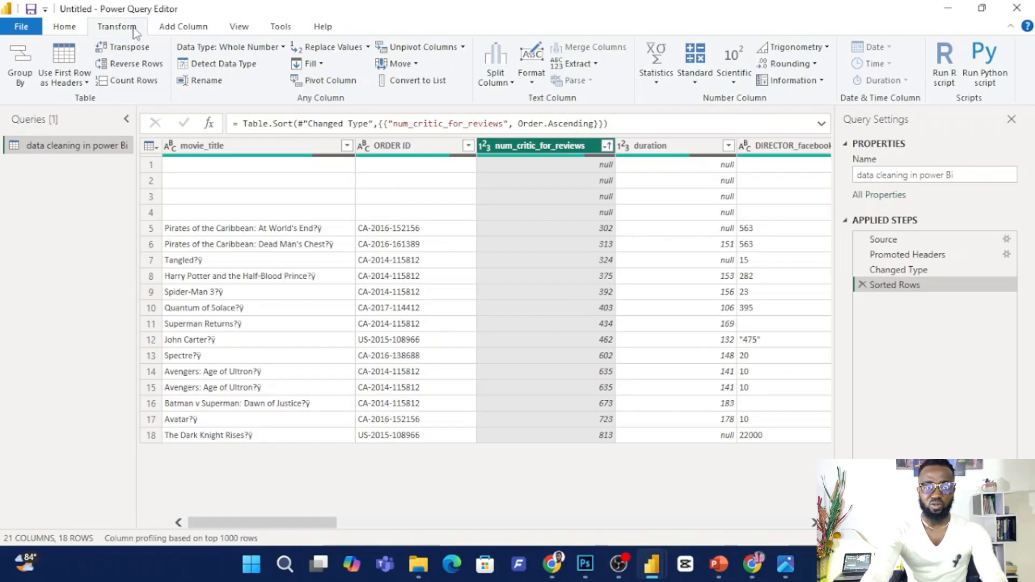
left_click(70, 30)
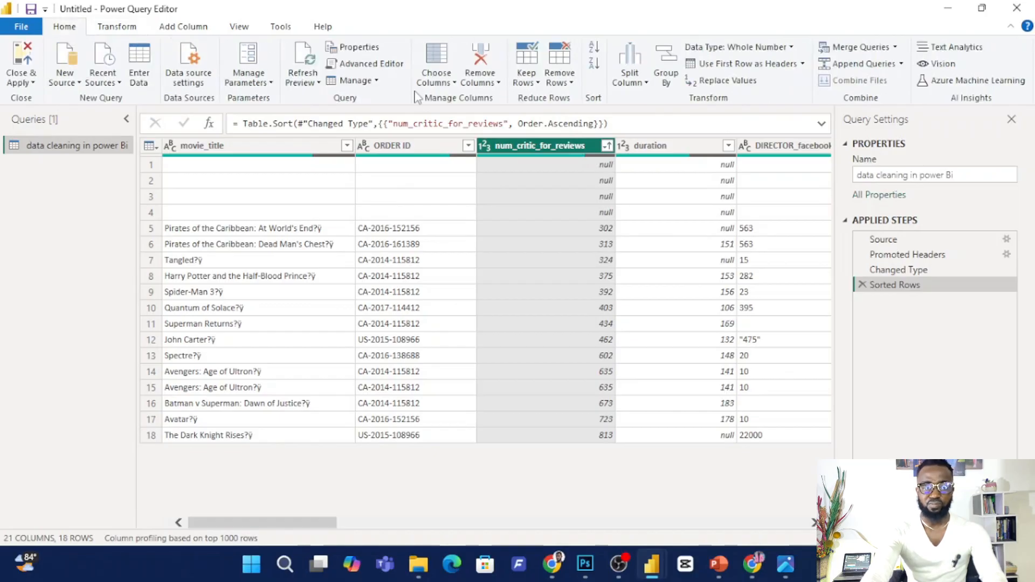
left_click(571, 83)
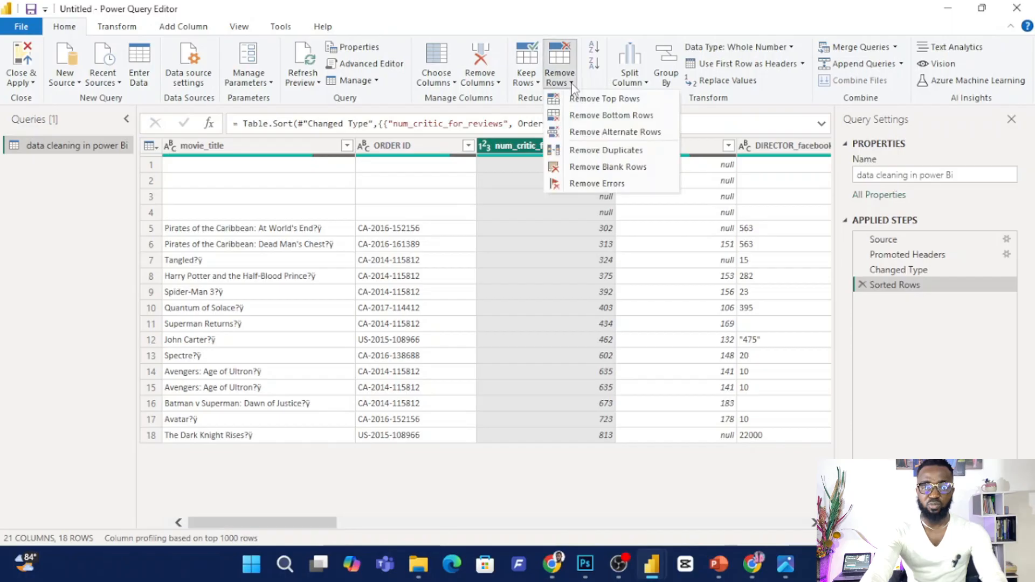
left_click(615, 168)
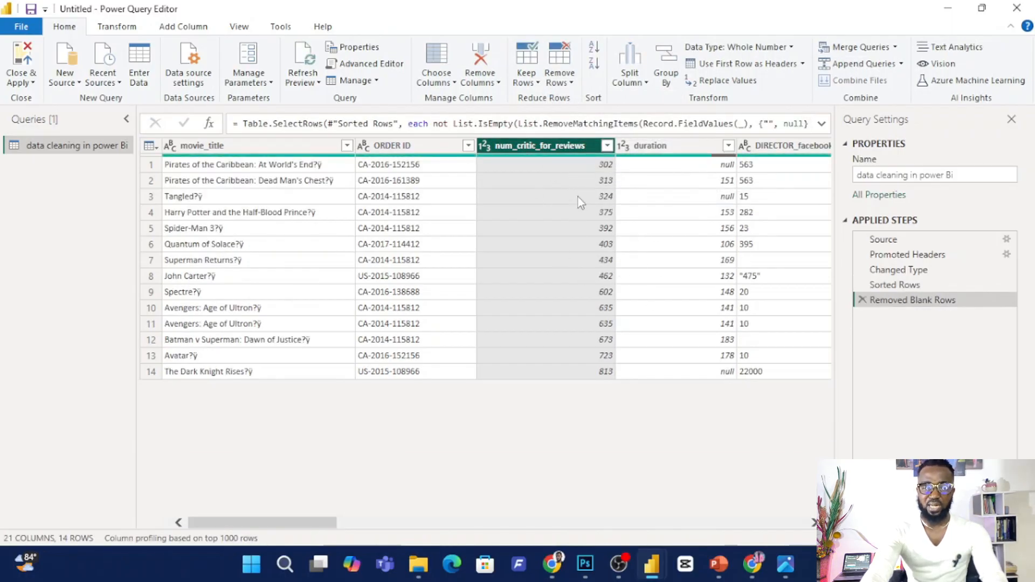
Sort the table by num_critic_for_reviews in descending order and switch it back to ascending order.
left_click(607, 146)
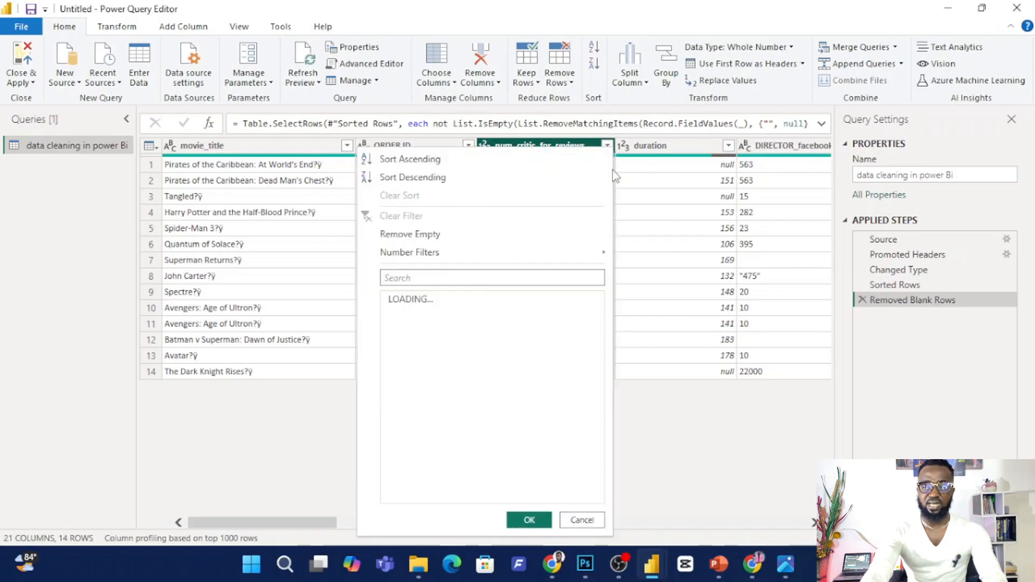
left_click(444, 176)
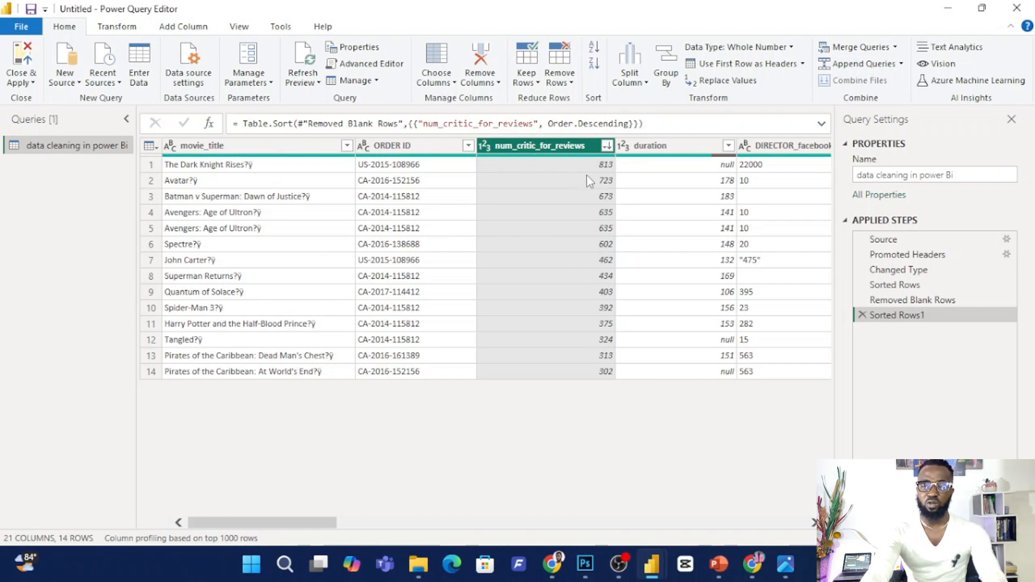
left_click(607, 147)
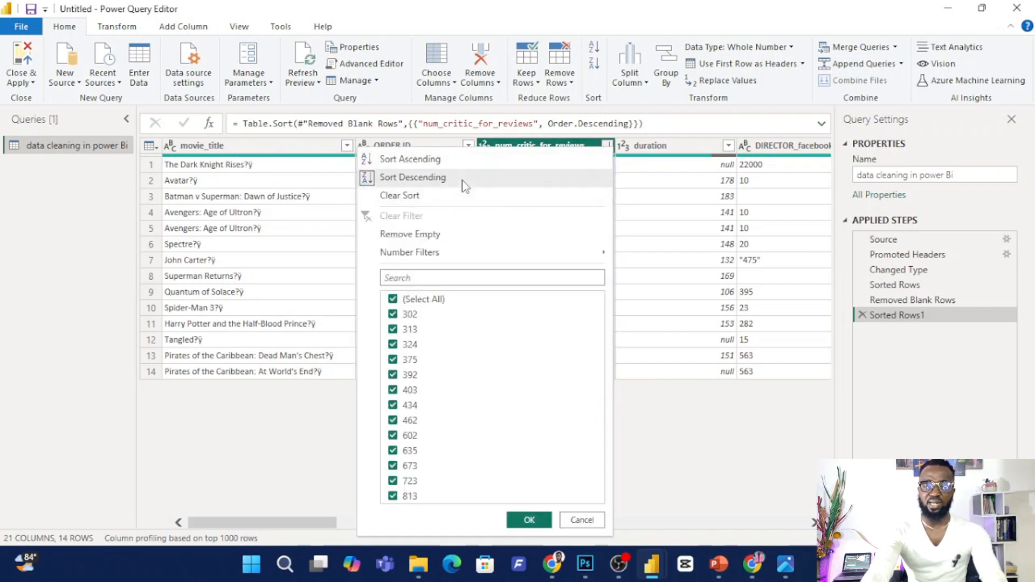
left_click(462, 162)
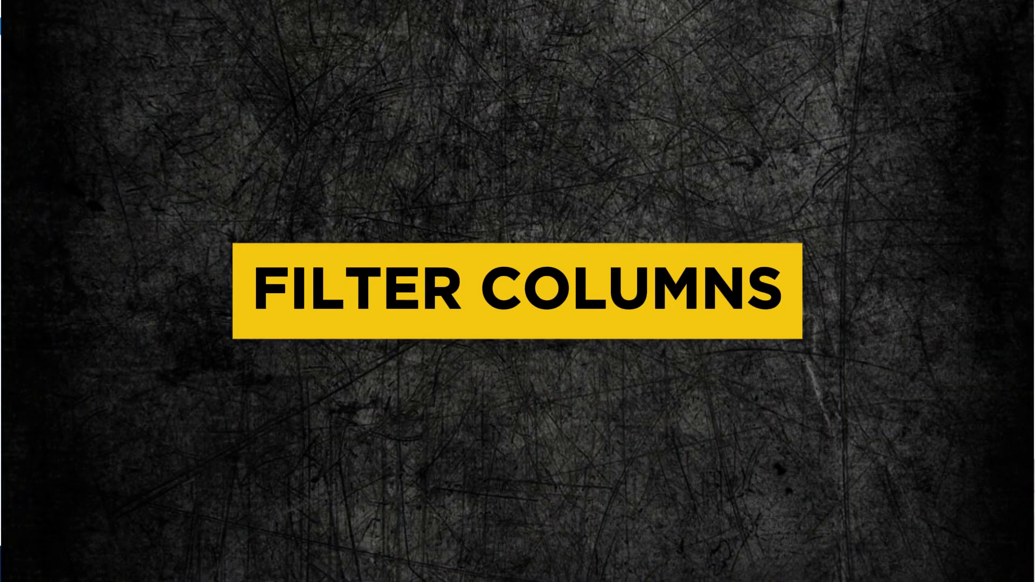
left_click(515, 331)
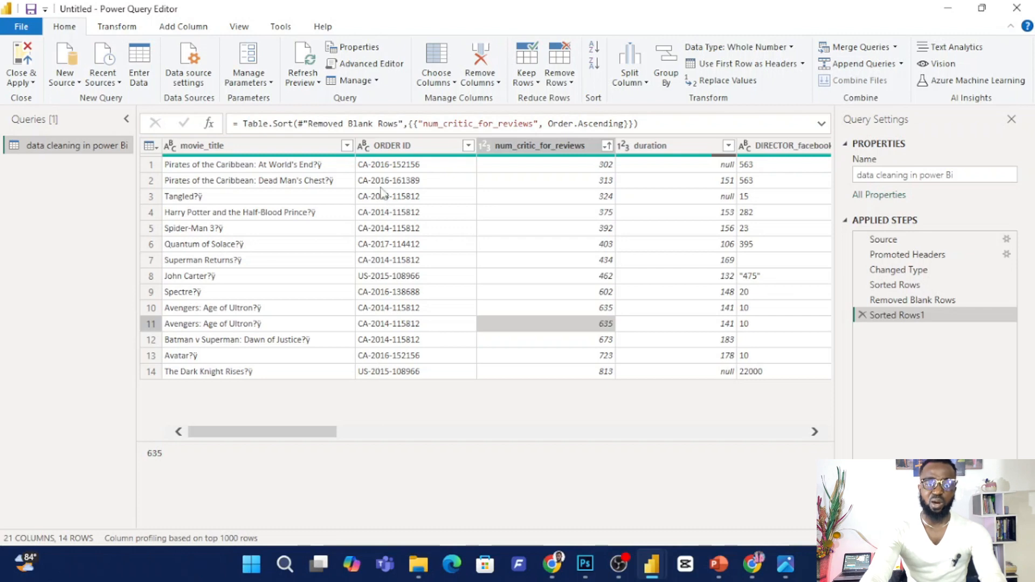
Filter the ORDER ID column to keep only the rows whose order ID begins with US.
left_click(467, 145)
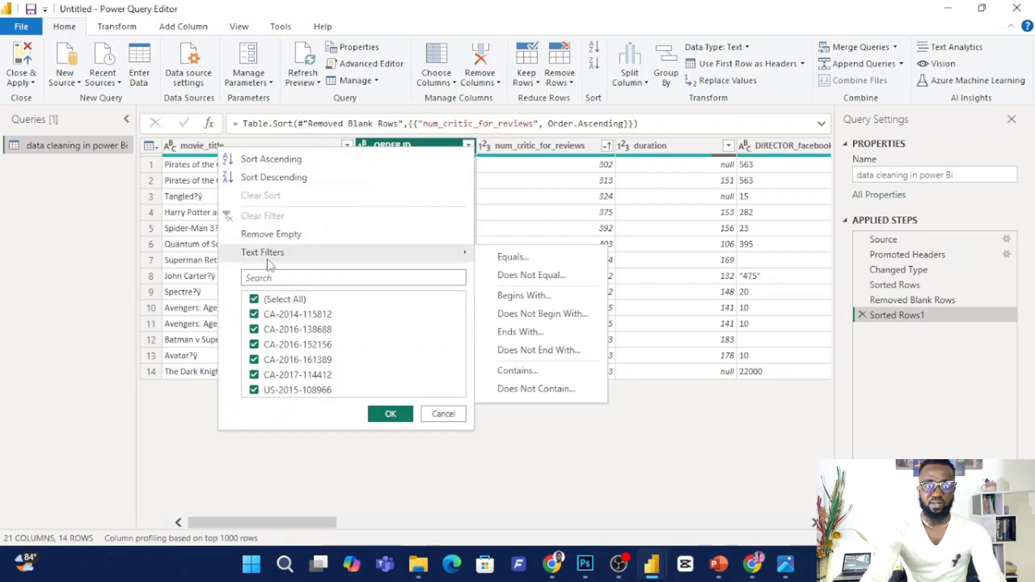
left_click(255, 300)
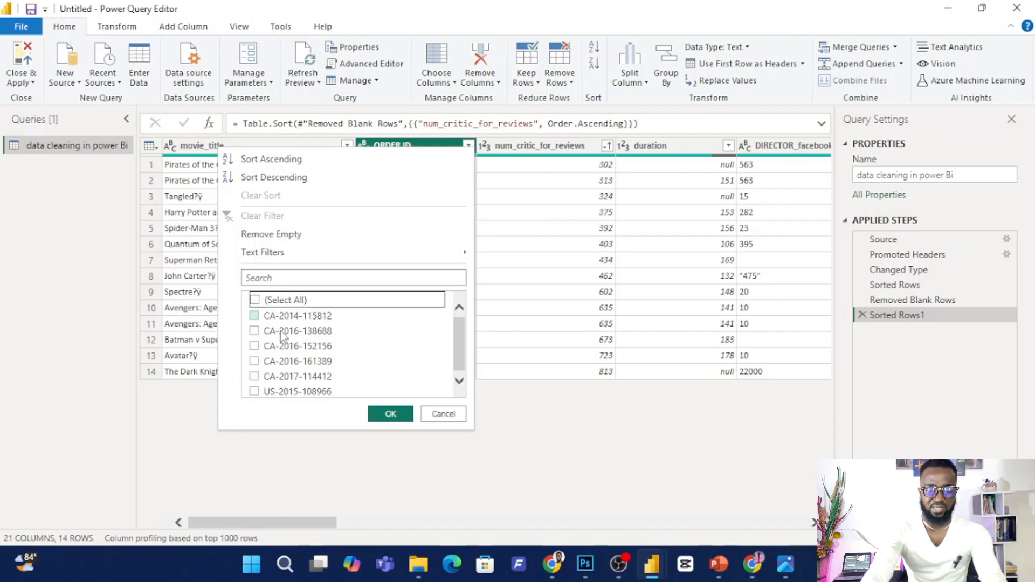
left_click(254, 389)
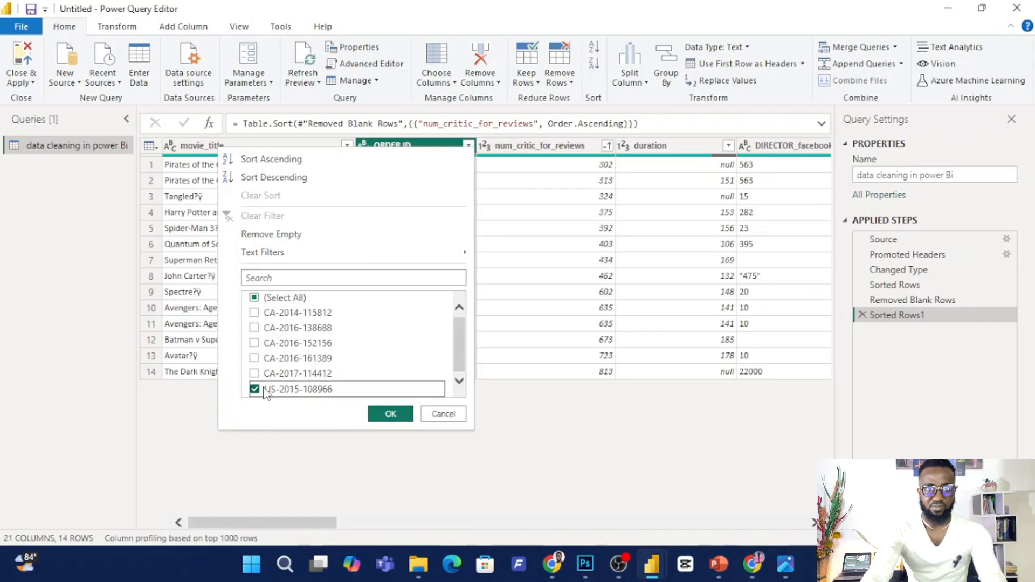
left_click(391, 414)
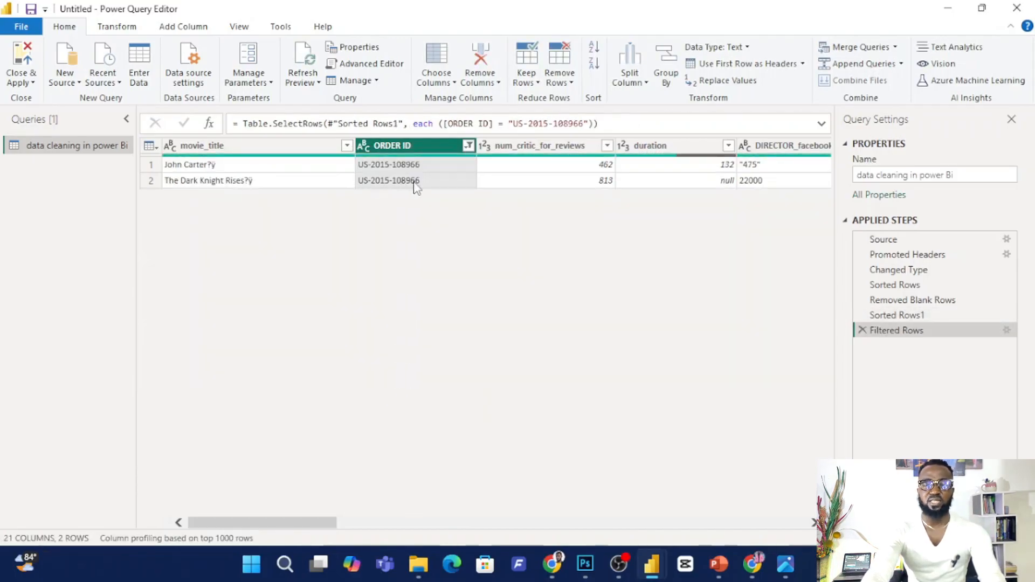
Restore all rows by reselecting every value in the ORDER ID filter.
left_click(468, 145)
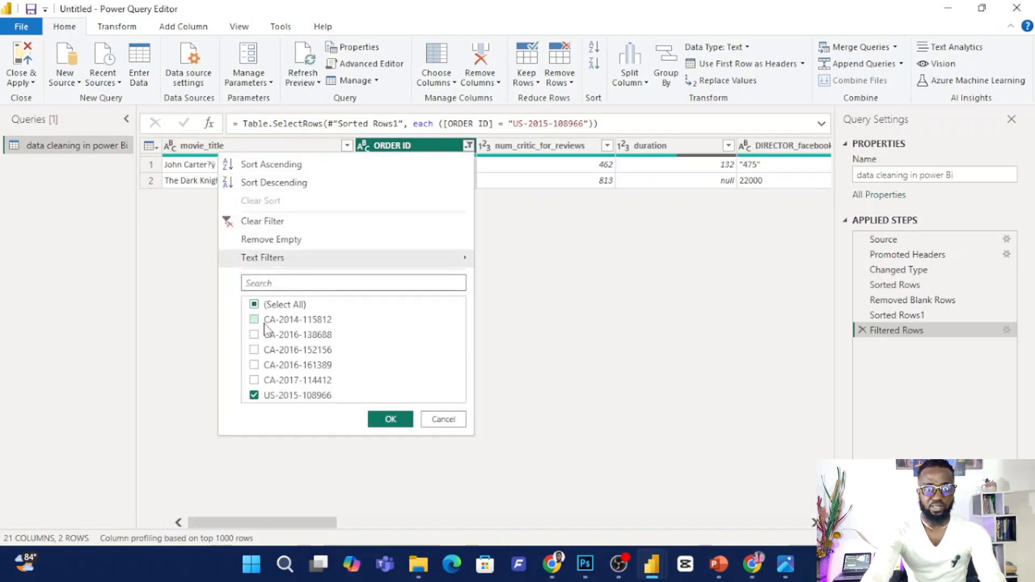
left_click(254, 305)
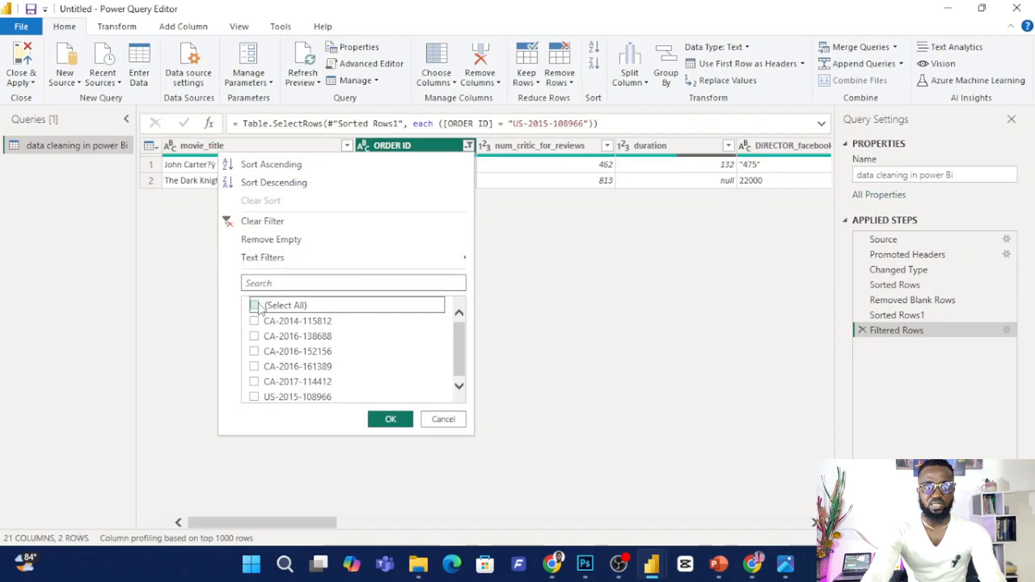
left_click(258, 306)
left_click(407, 421)
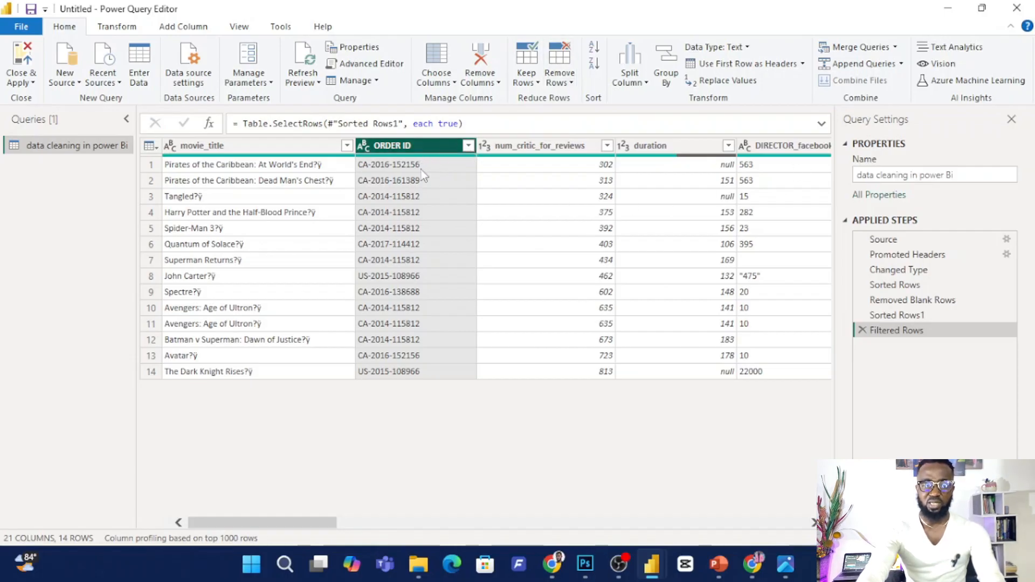
Remove all columns except ORDER ID and add a new column extracting its first 2 characters.
right_click(417, 151)
left_click(490, 193)
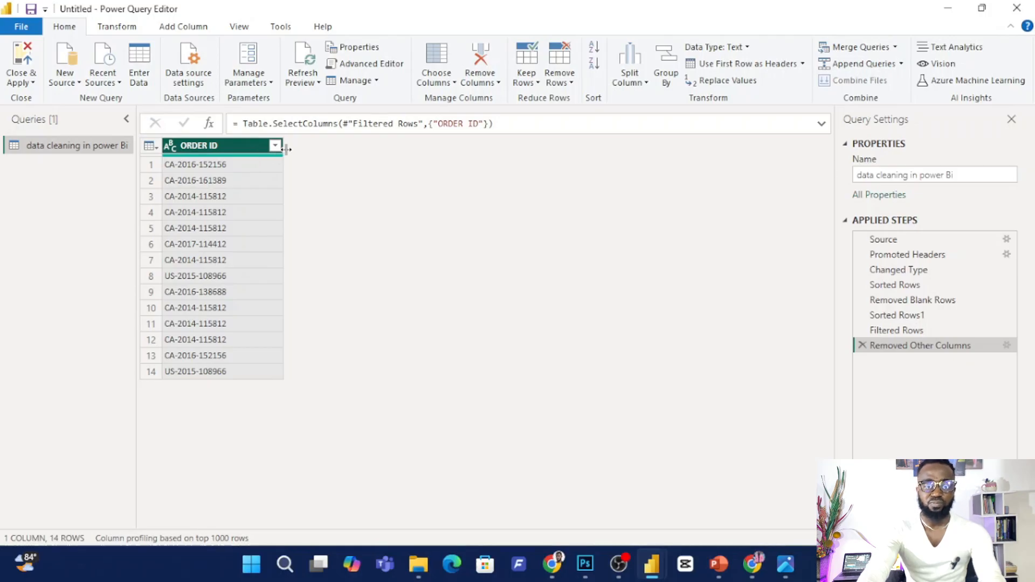
left_click(130, 28)
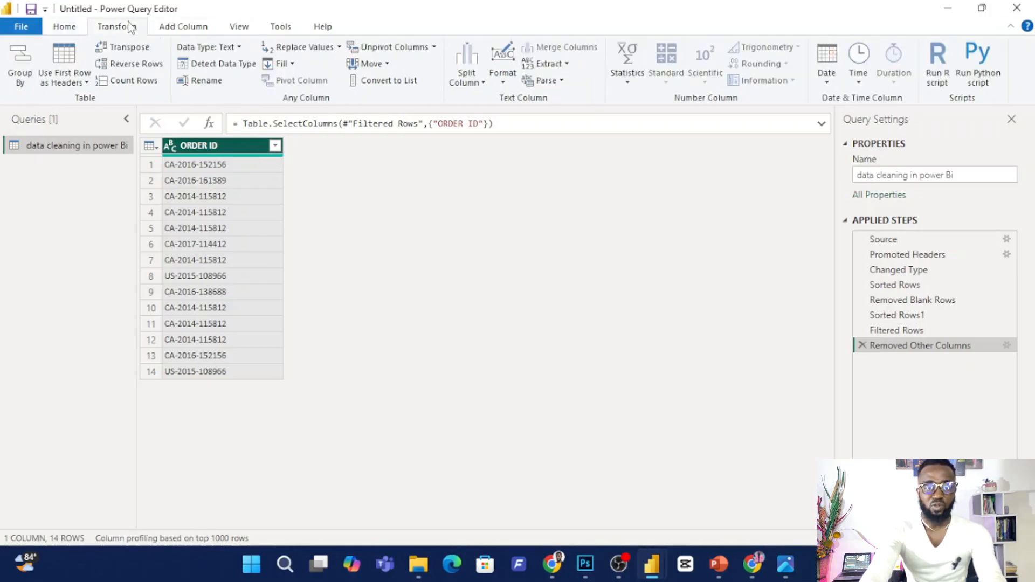
left_click(187, 28)
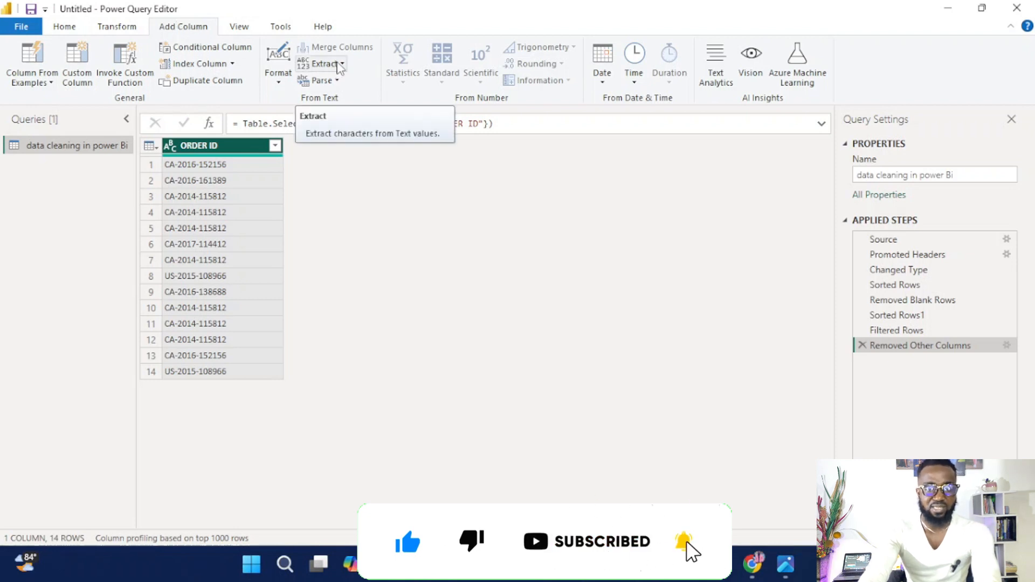
left_click(335, 64)
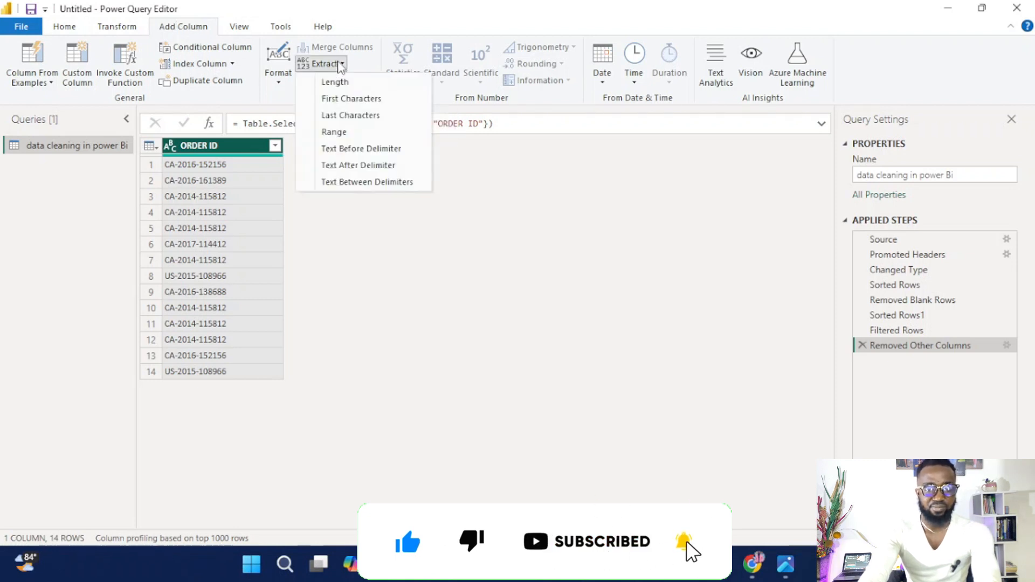
left_click(355, 99)
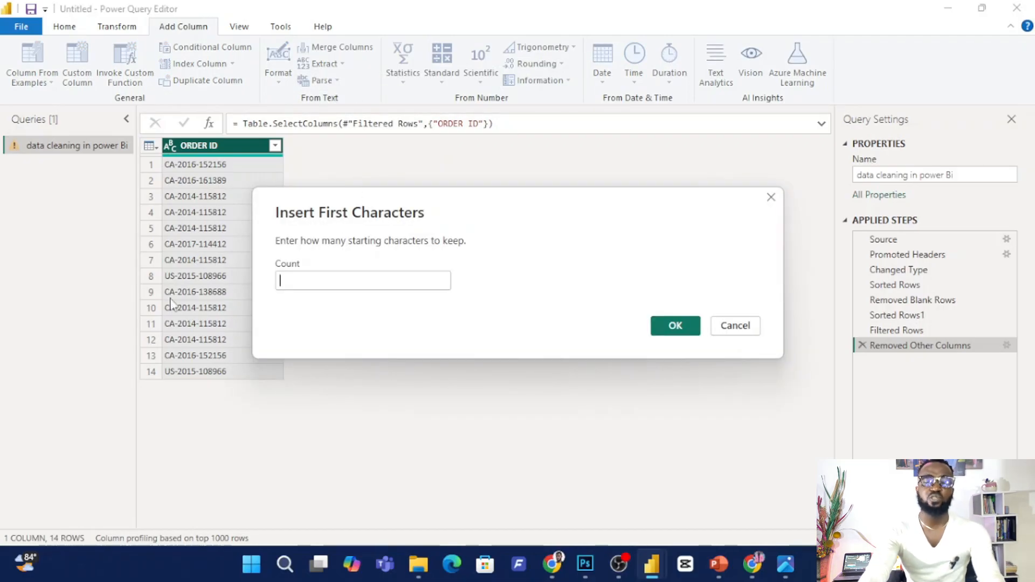
left_click(284, 281)
type("2")
left_click(670, 329)
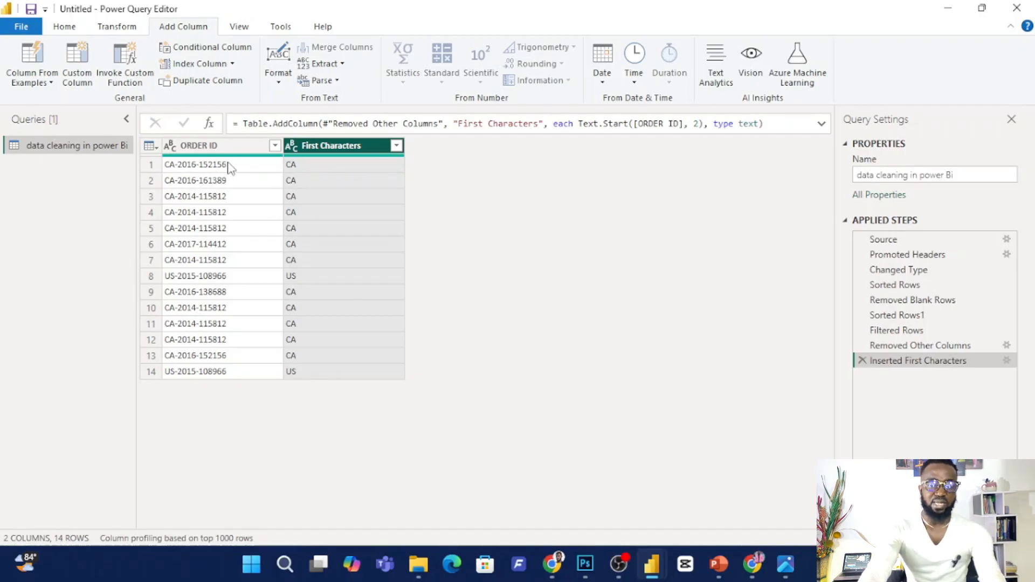
Add a new column extracting the last 6 characters of ORDER ID.
left_click(204, 147)
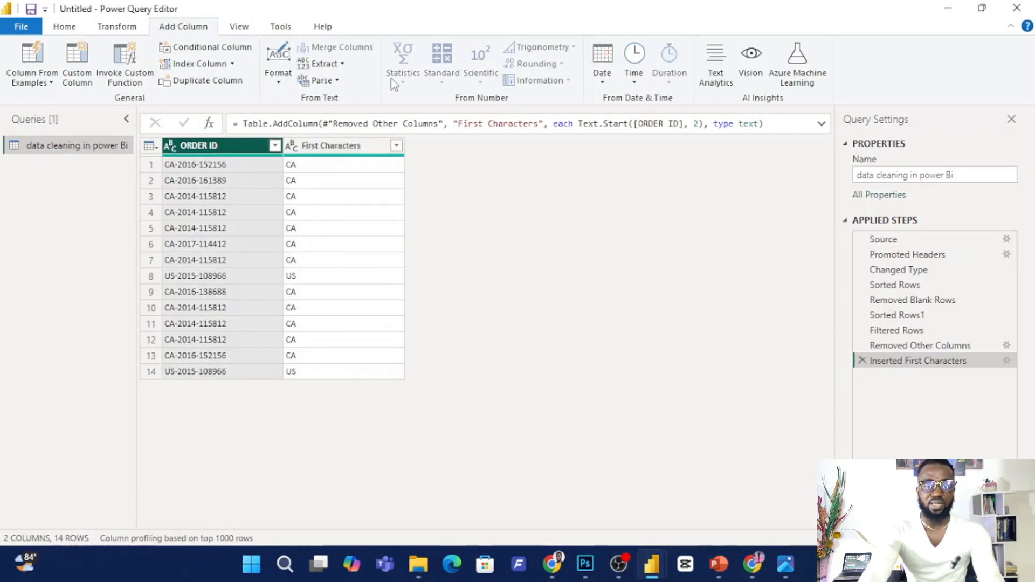
left_click(328, 64)
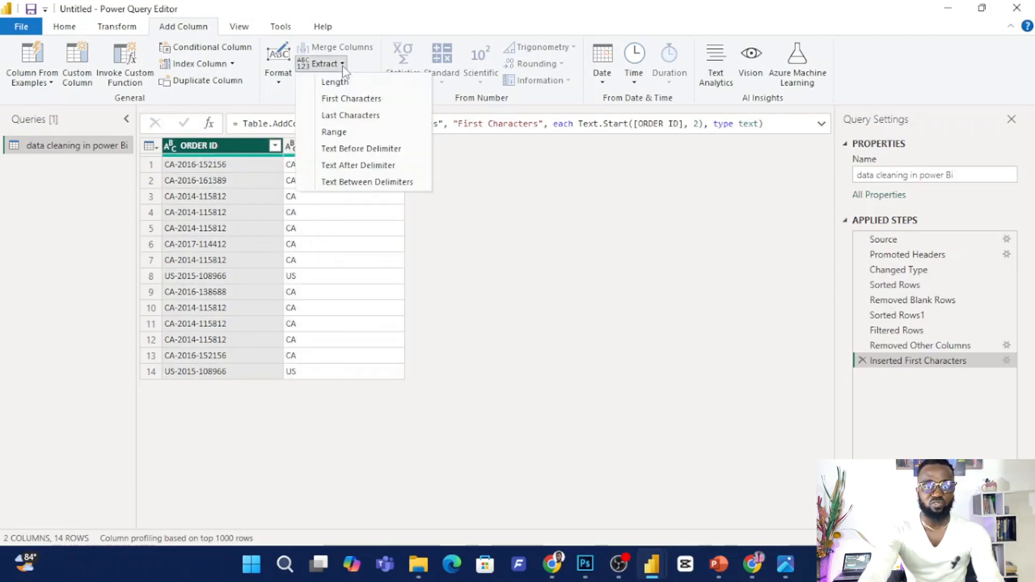
left_click(351, 116)
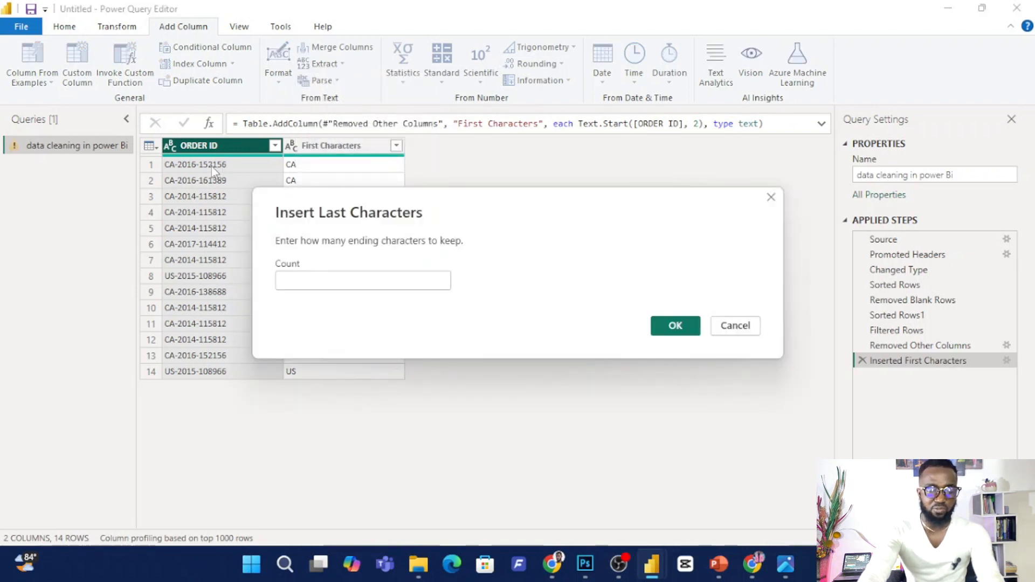
type("6")
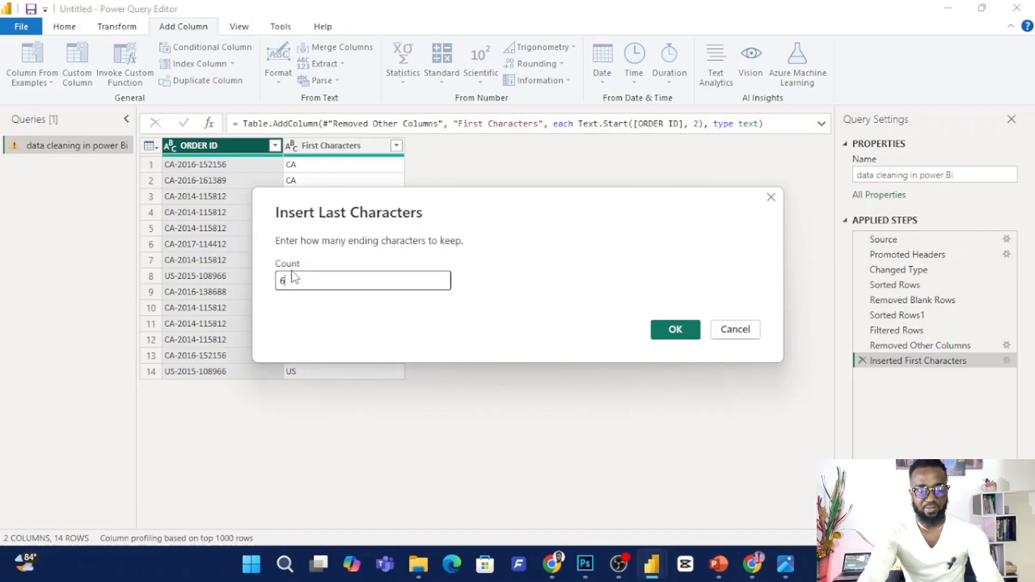
left_click(657, 325)
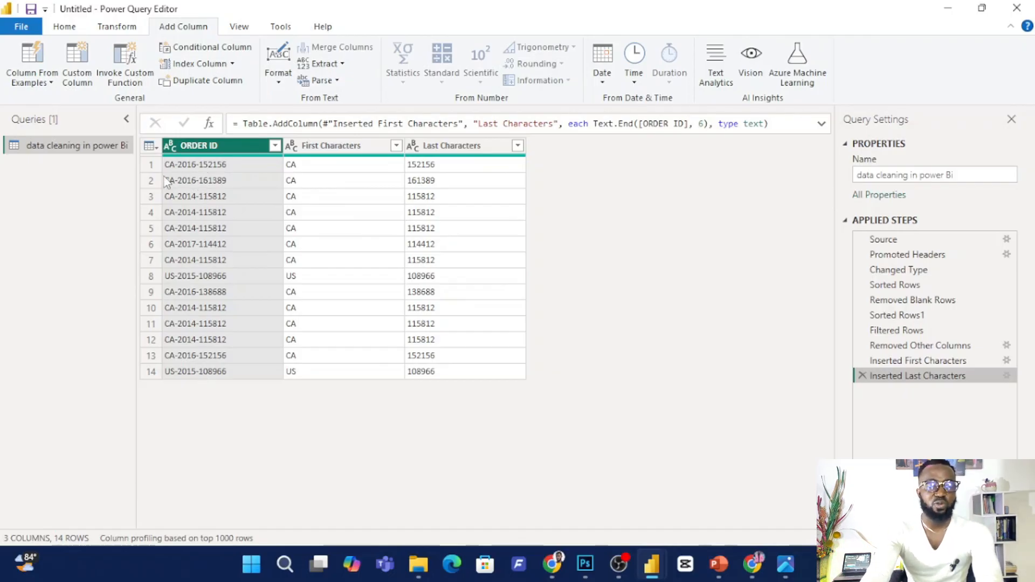
Add a text range column from ORDER ID with starting index 3 and 4 characters.
left_click(342, 65)
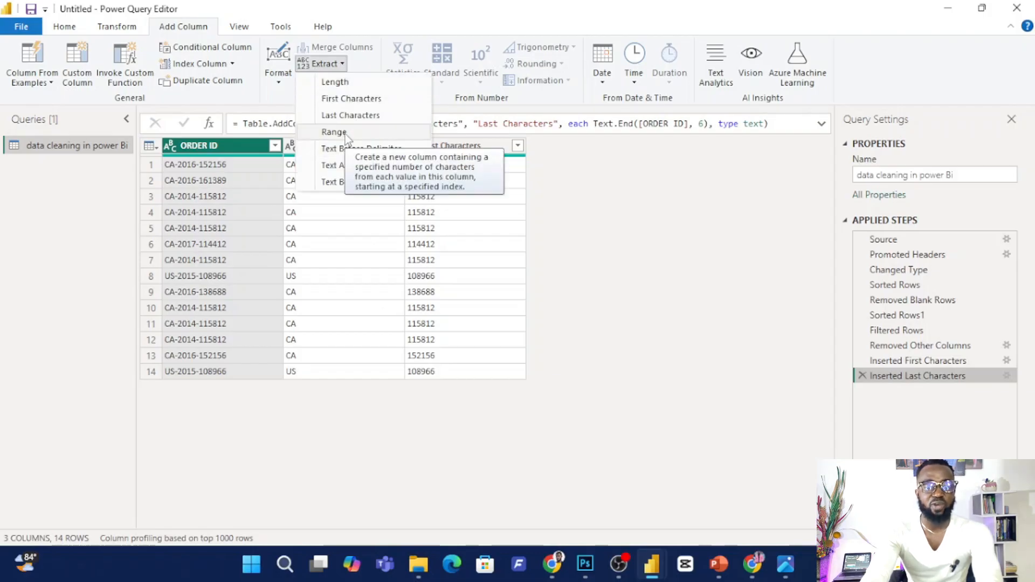
left_click(345, 133)
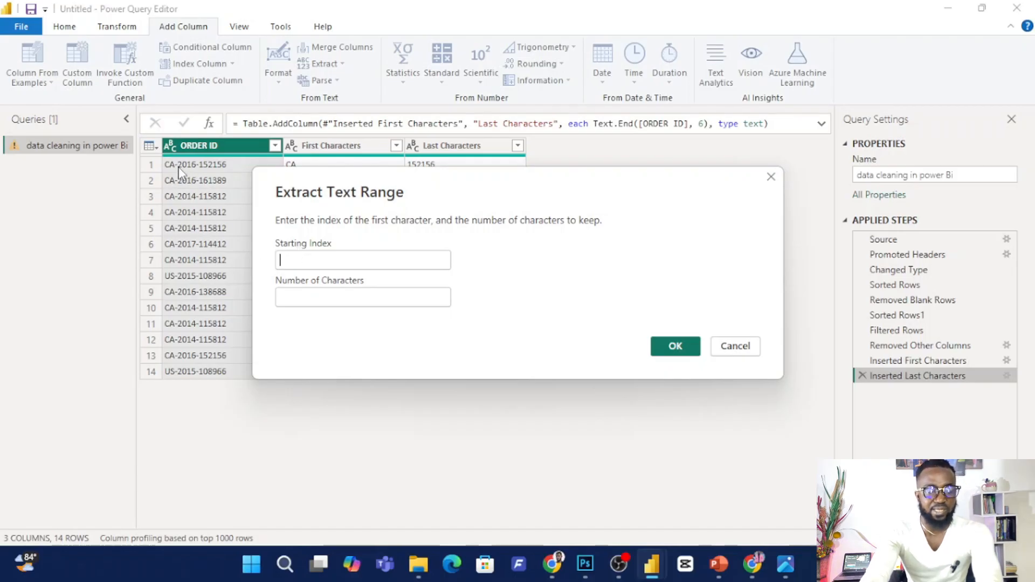
left_click(282, 259)
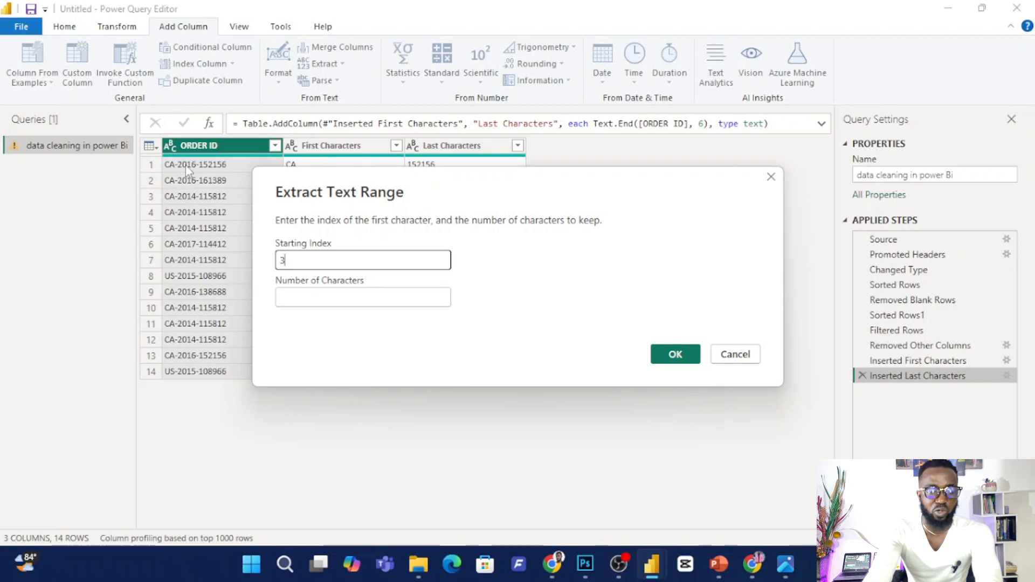
left_click(293, 296)
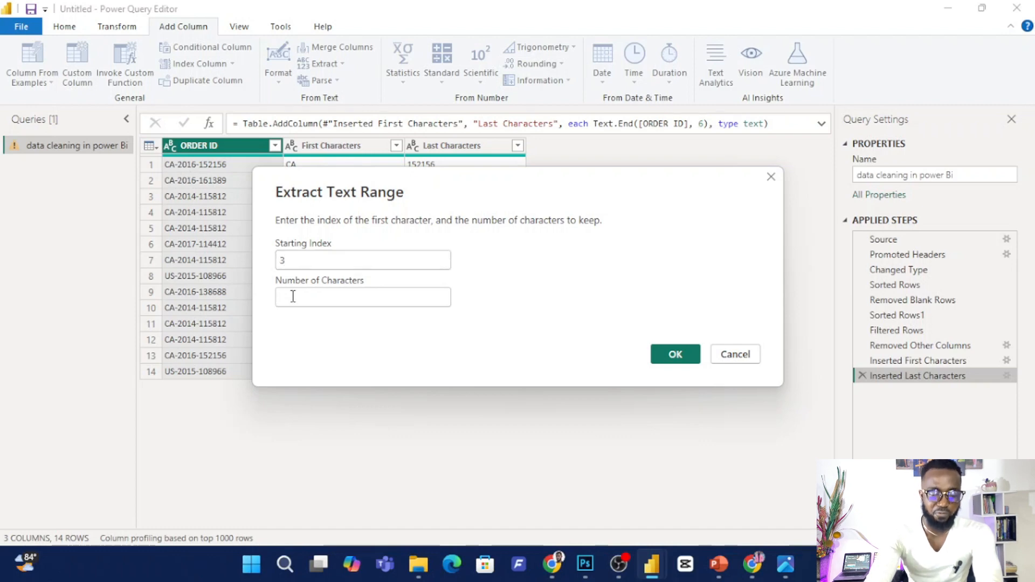
type("4")
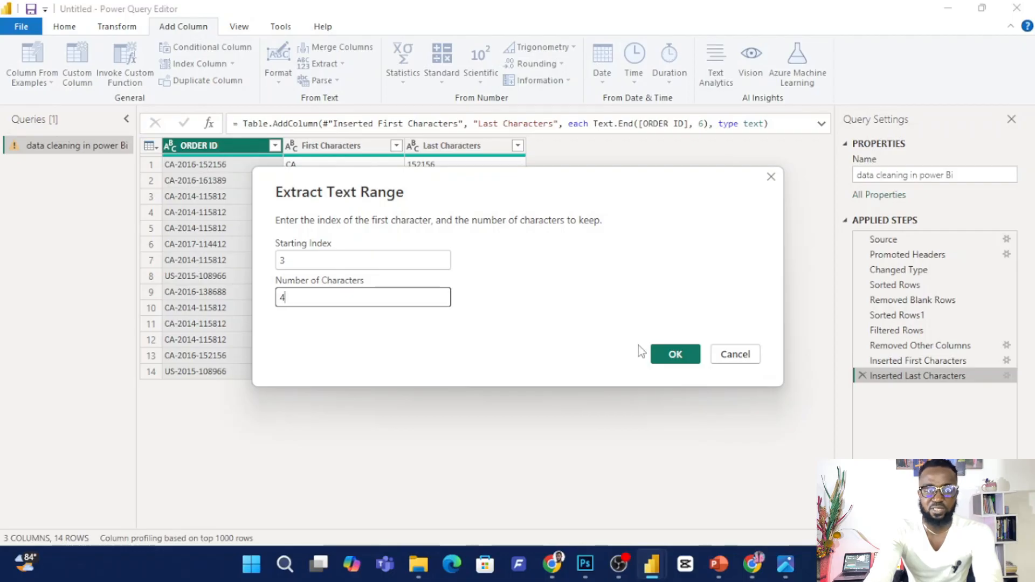
left_click(689, 354)
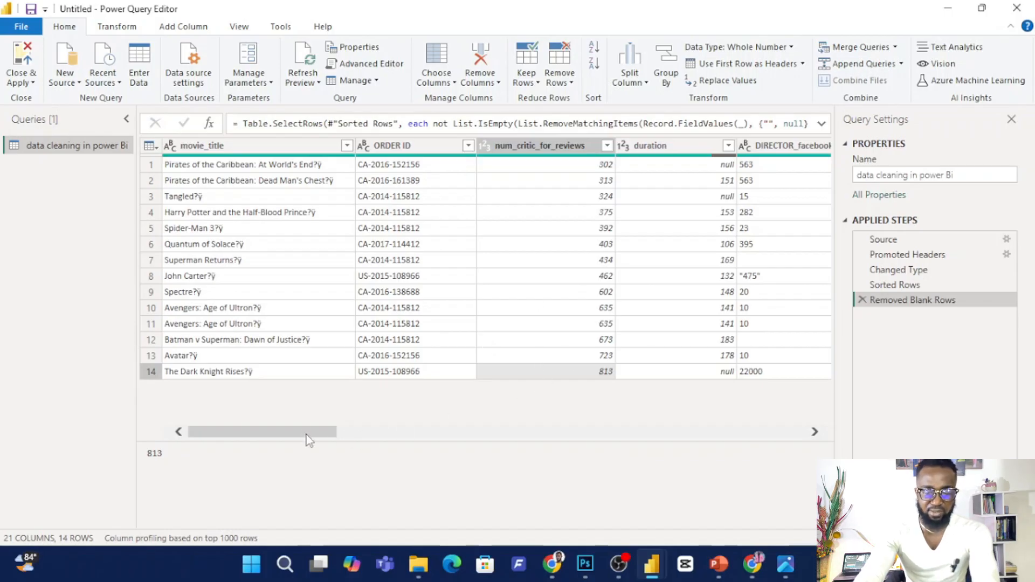
Remove all columns except Name of producer from the table with the blank rows removed.
left_click_drag(308, 434, 578, 437)
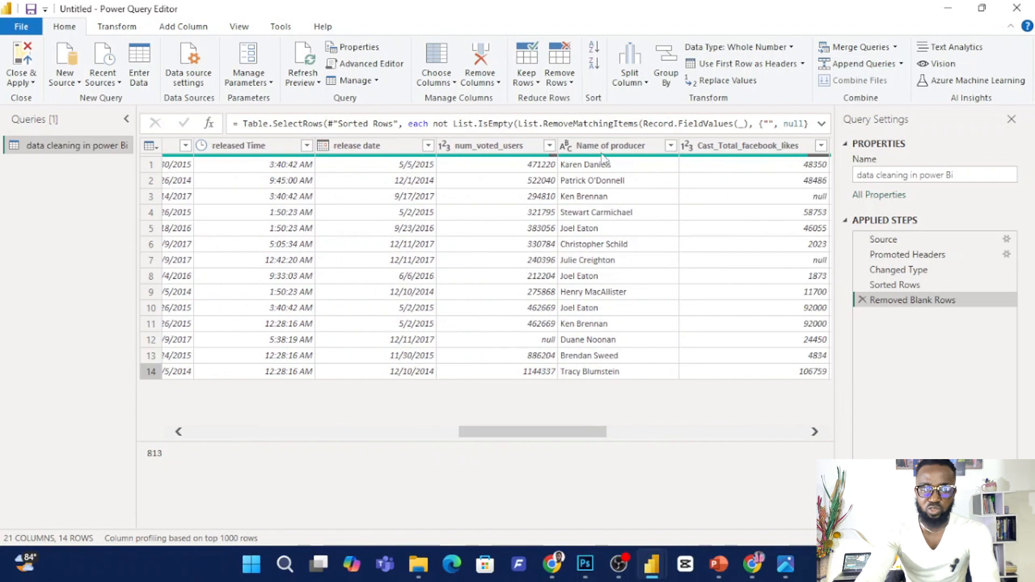
left_click(608, 194)
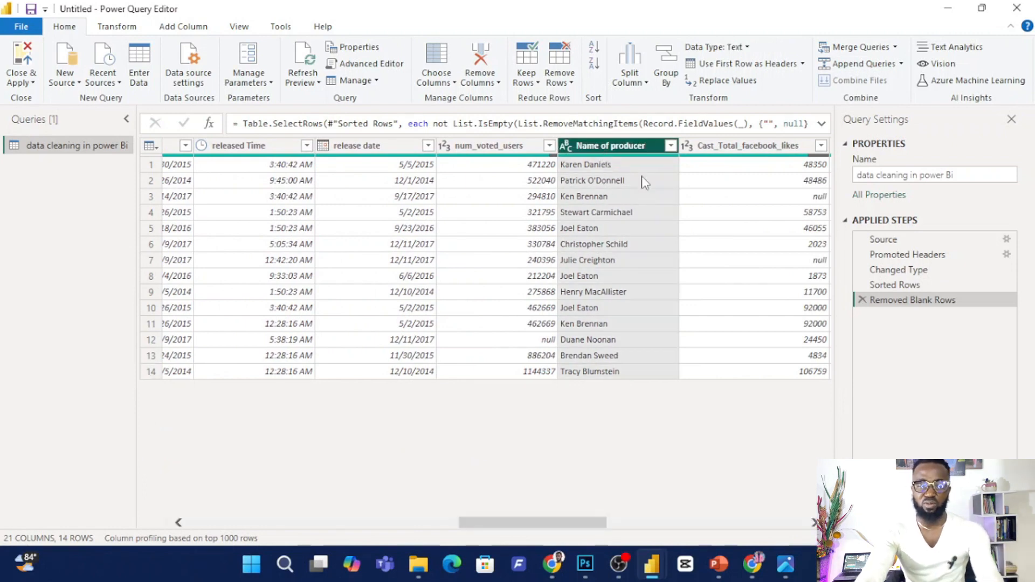
right_click(624, 151)
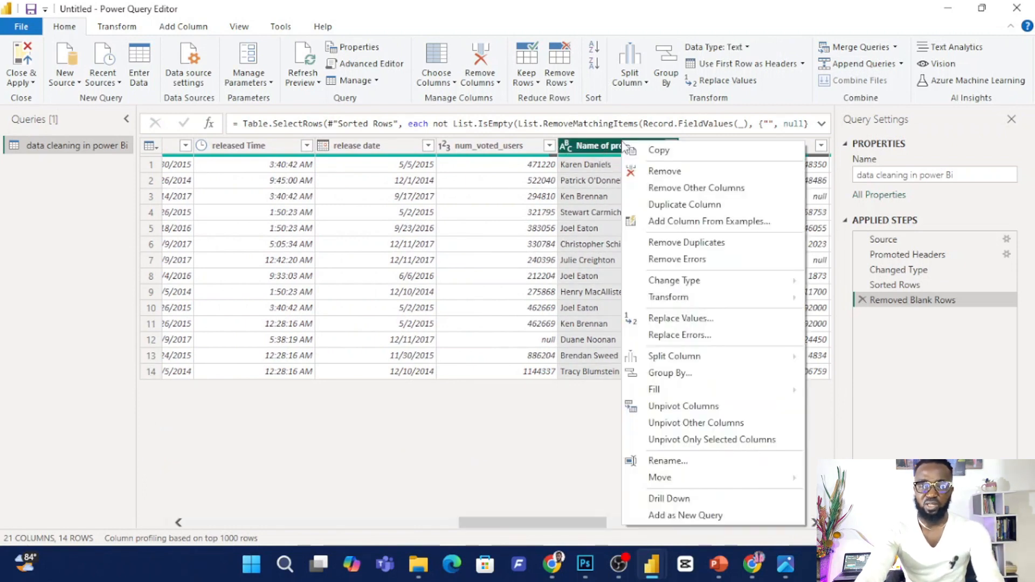
left_click(687, 187)
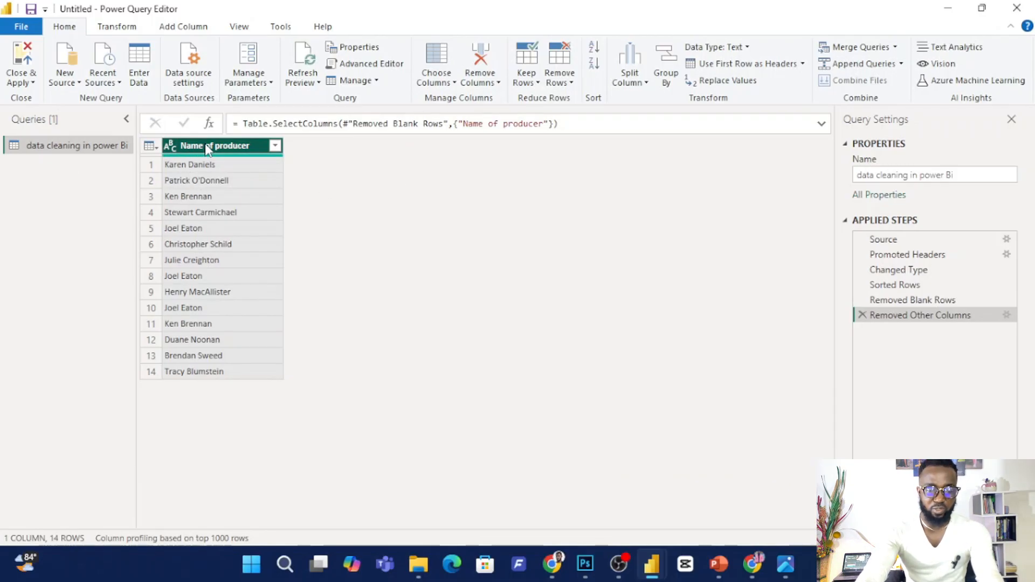
Convert the text in the Name of producer column to lowercase.
left_click(116, 27)
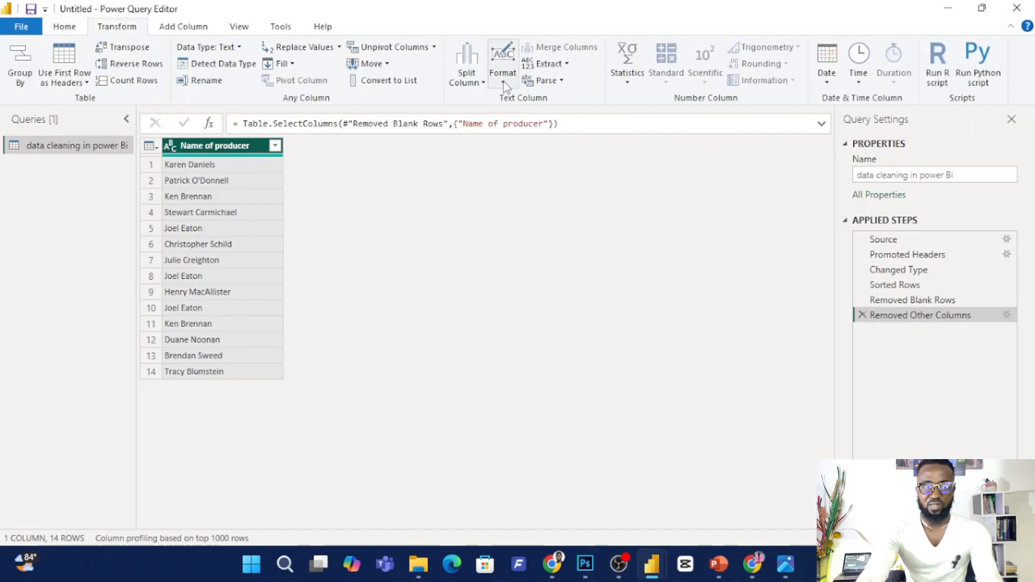
left_click(503, 65)
left_click(537, 100)
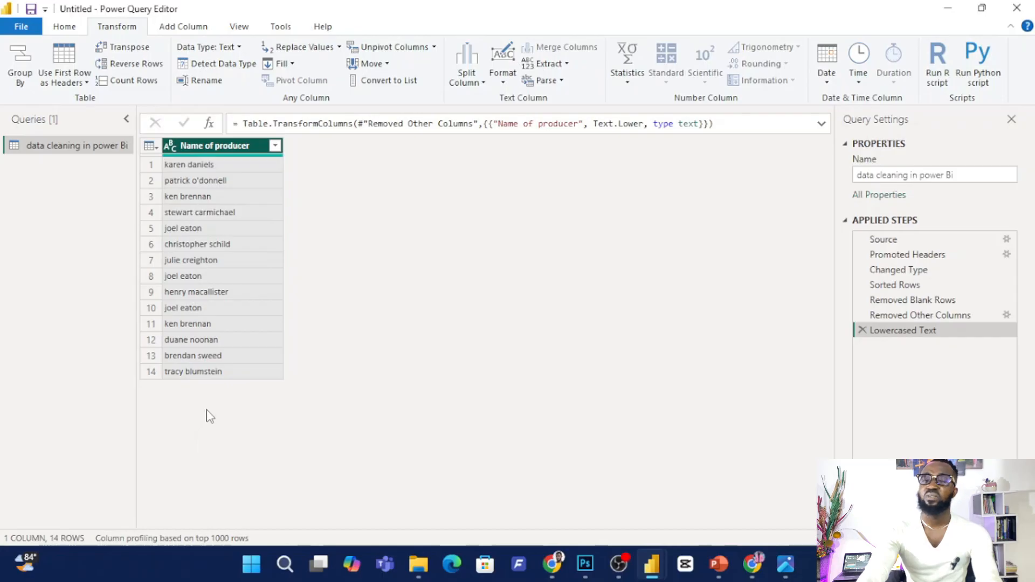
Delete the in-place lowercase step and add a separate lowercase column from Name of producer.
left_click(862, 330)
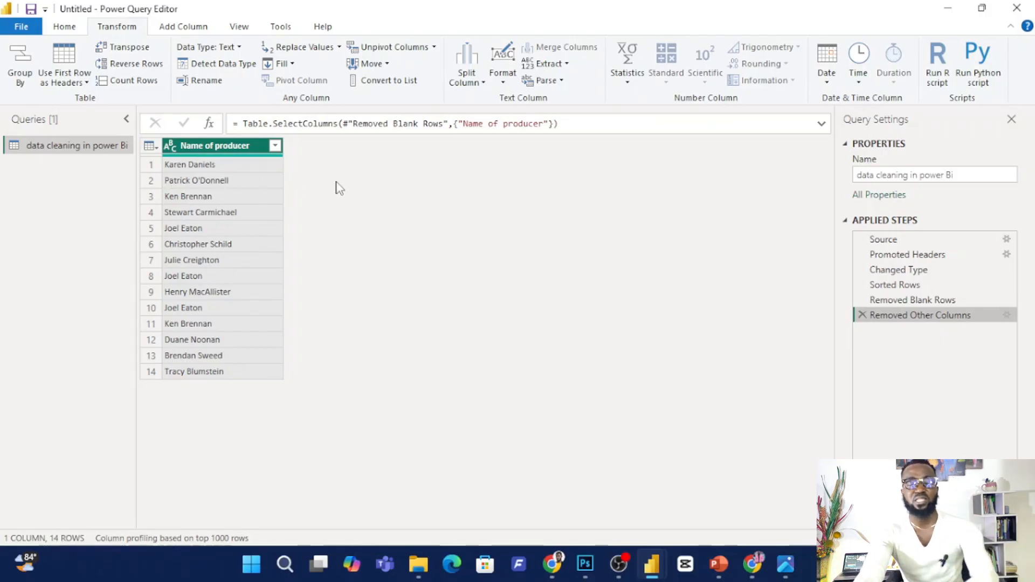
left_click(183, 28)
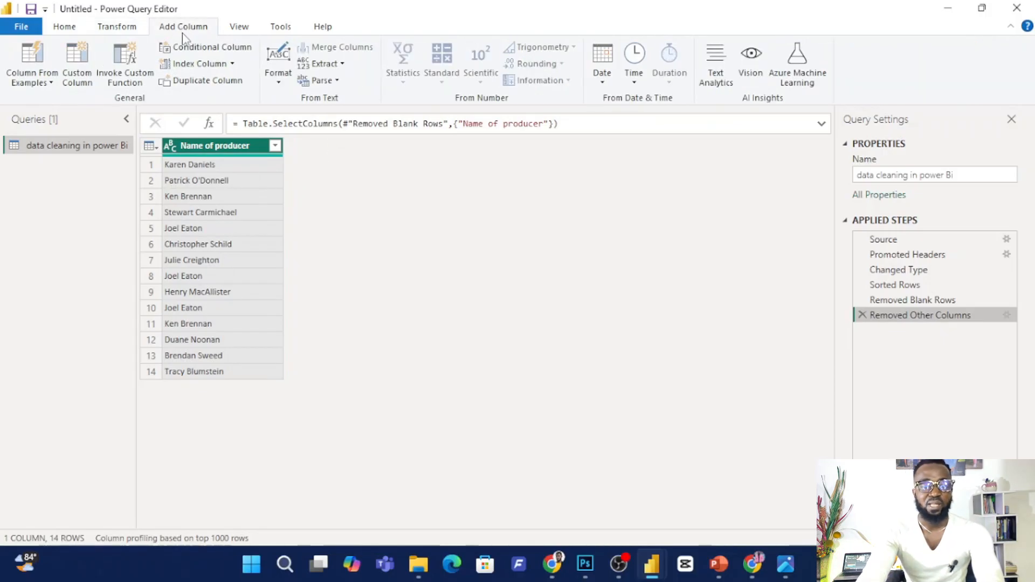
left_click(281, 81)
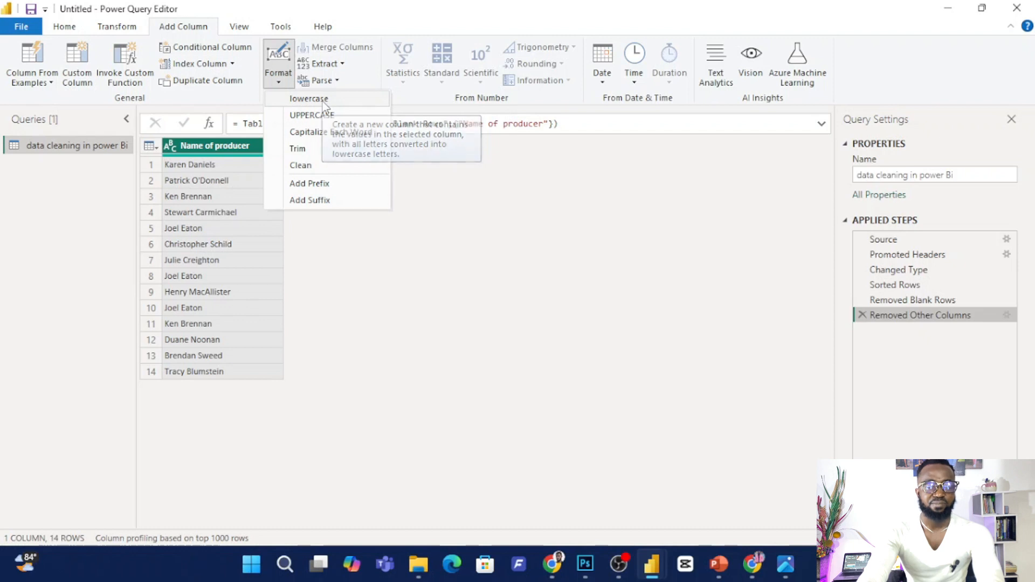
left_click(323, 99)
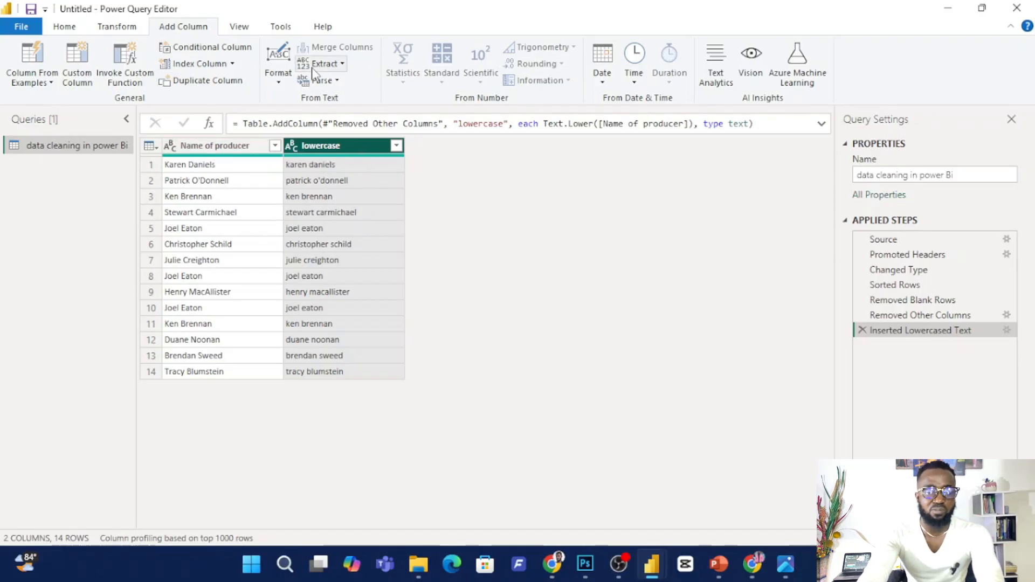
Add an uppercase column and a Capitalize Each Word column of the producer names.
left_click(279, 83)
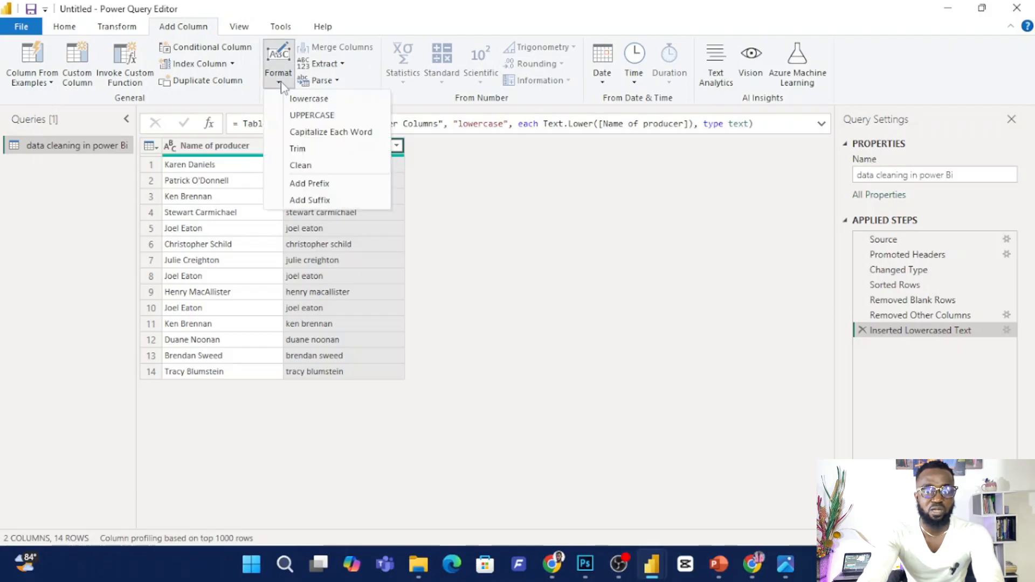
left_click(309, 116)
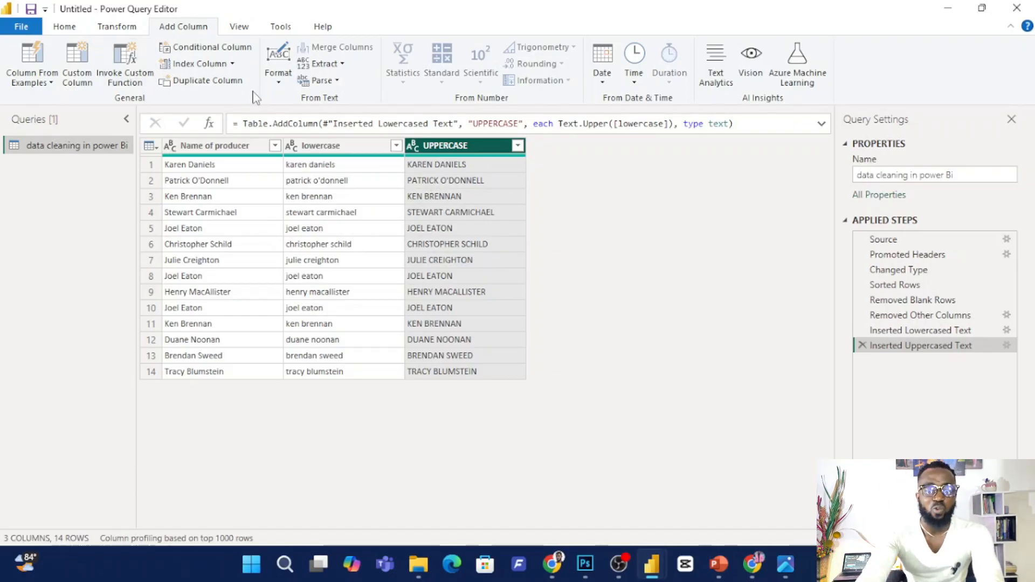
left_click(278, 80)
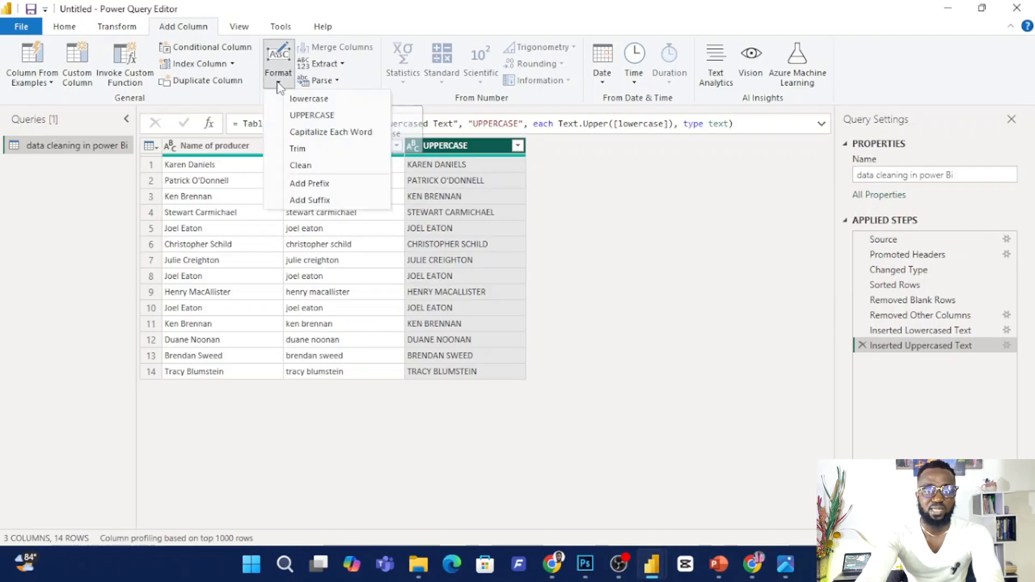
left_click(341, 134)
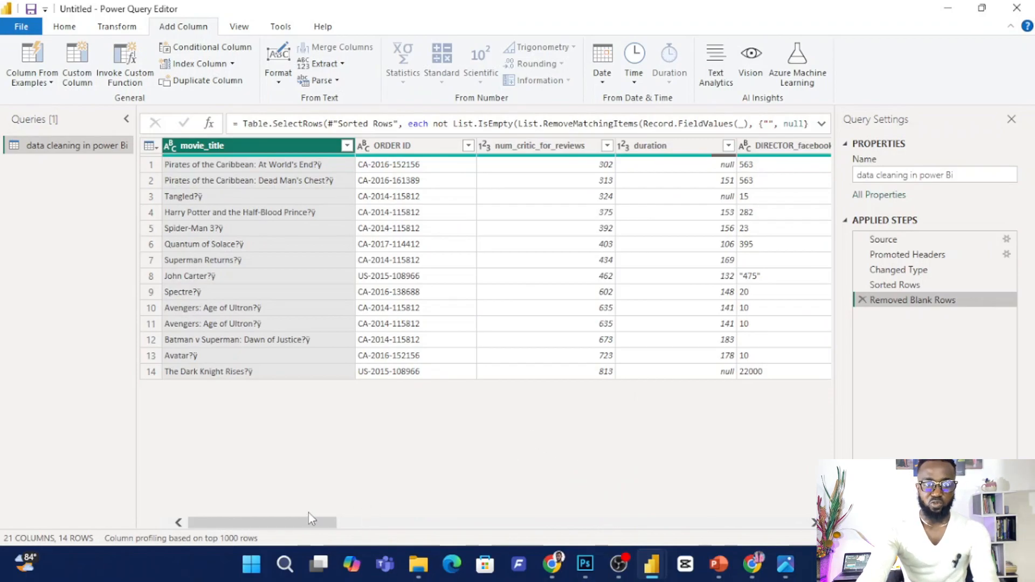
Remove all columns except num_voted_users from the table with the blank rows removed.
left_click_drag(312, 522, 613, 479)
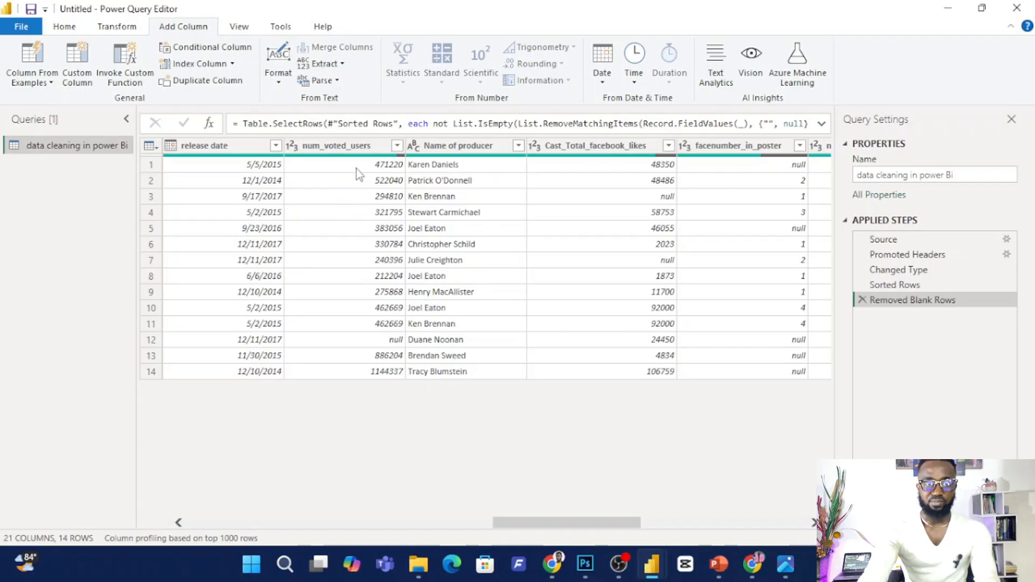
left_click(356, 150)
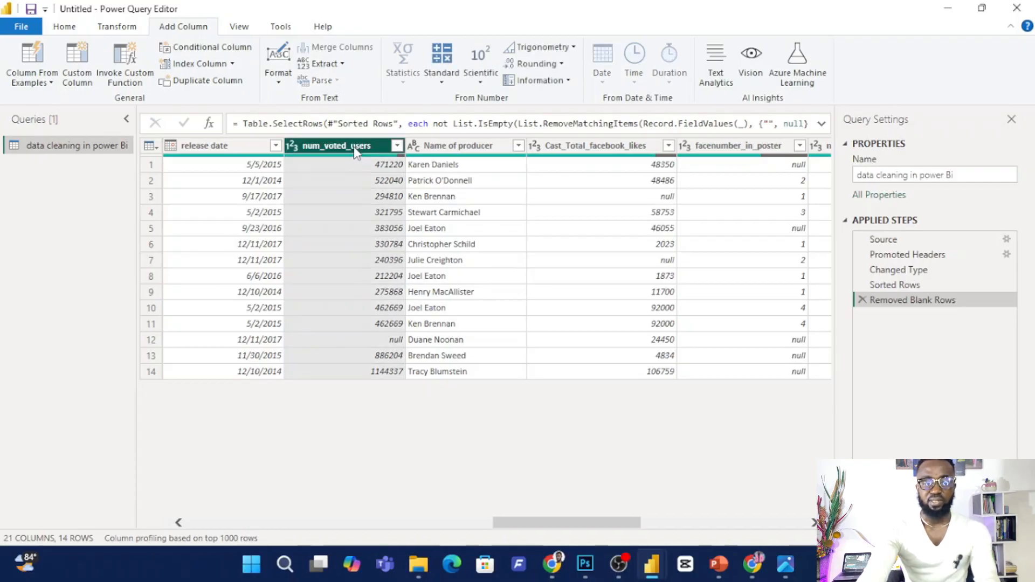
right_click(355, 151)
left_click(437, 194)
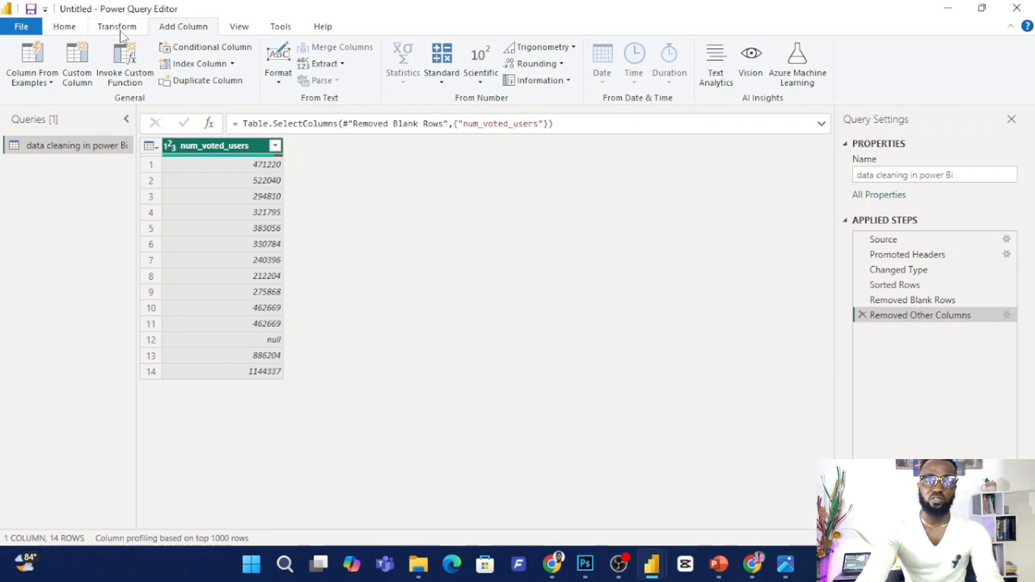
Add a new column that puts the prefix "0." in front of each num_voted_users value.
left_click(280, 83)
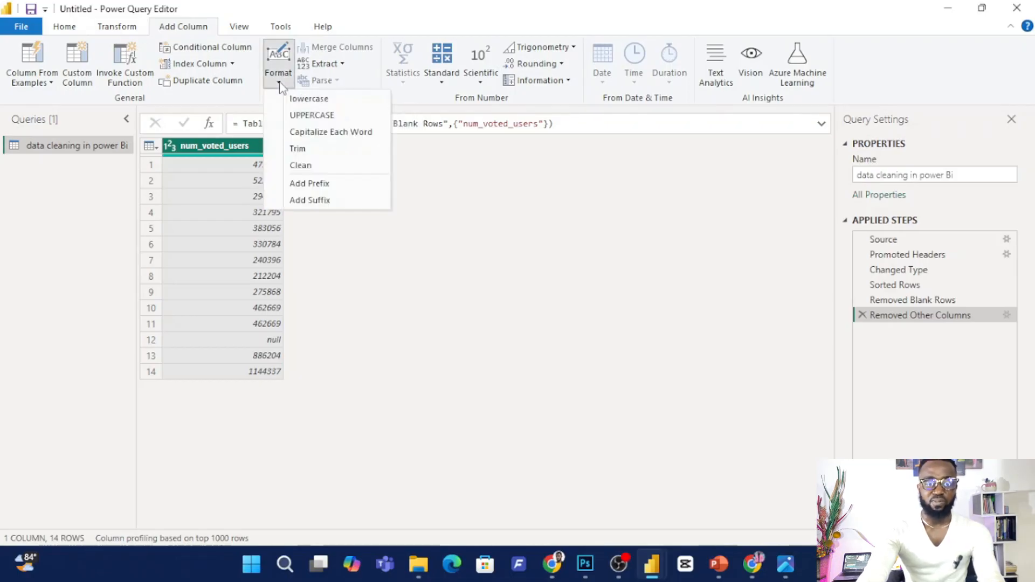
left_click(327, 186)
type("T")
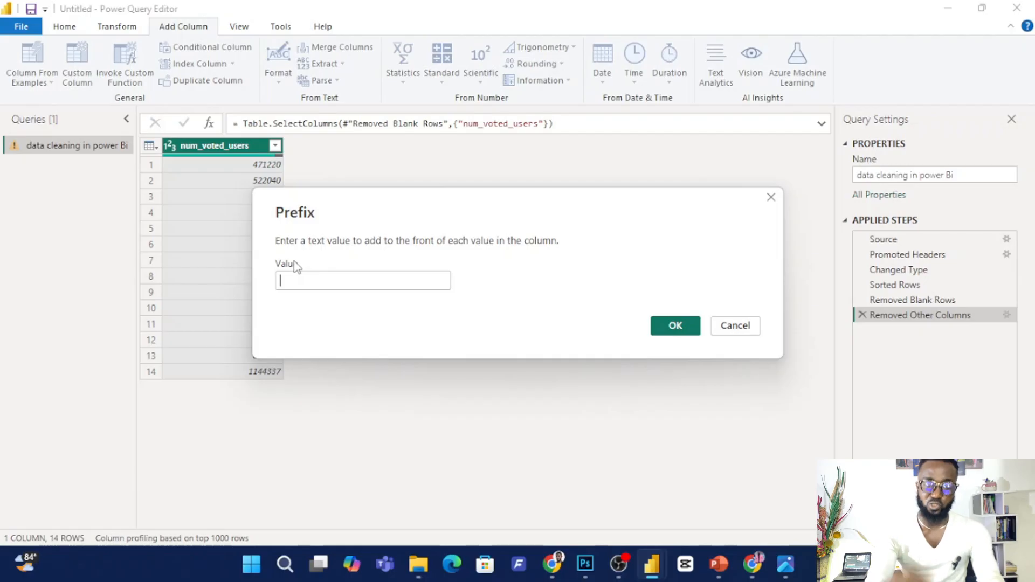
type("0.")
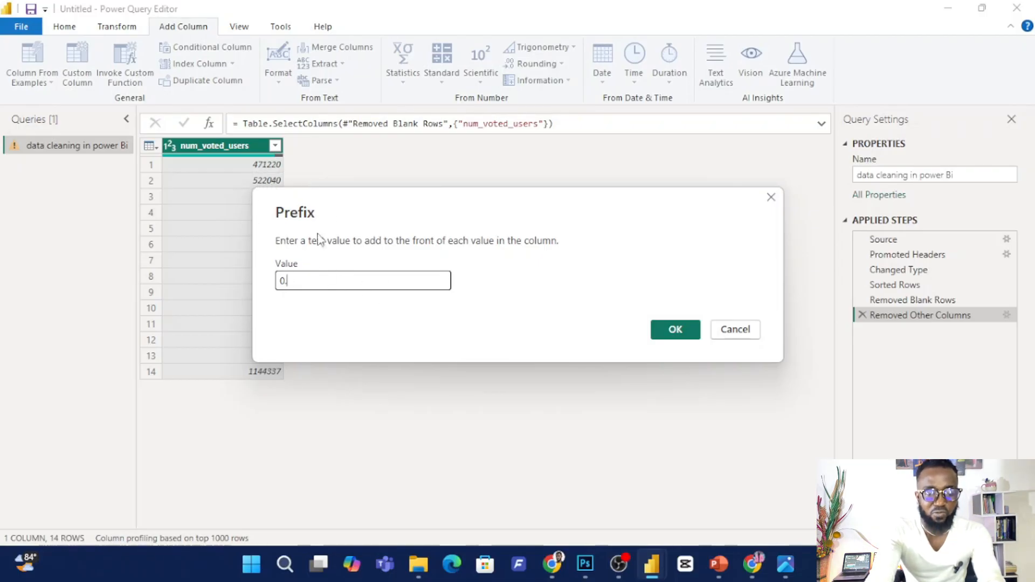
left_click(661, 336)
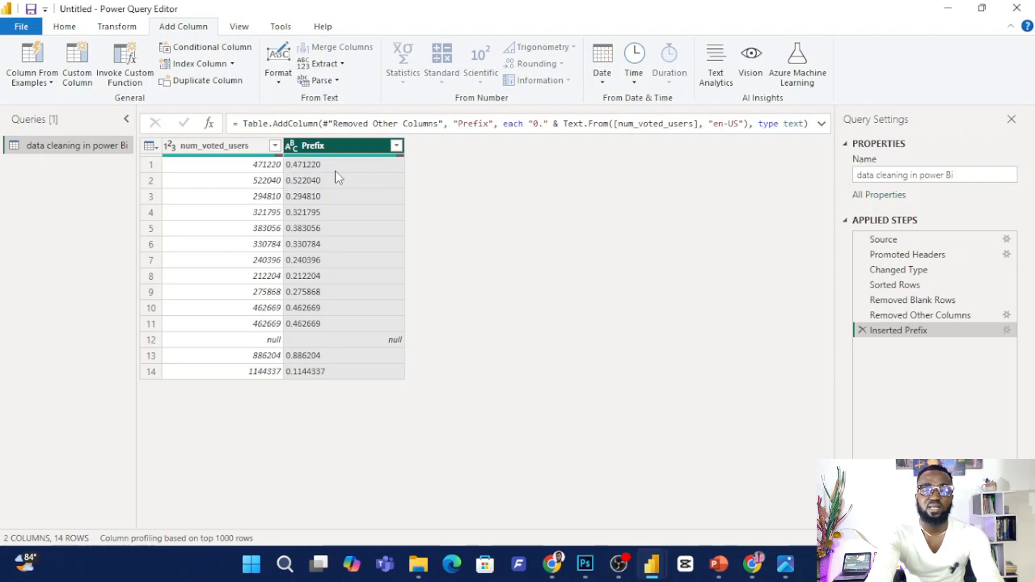
Add a new column that appends the suffix 25 to each num_voted_users value.
left_click(236, 147)
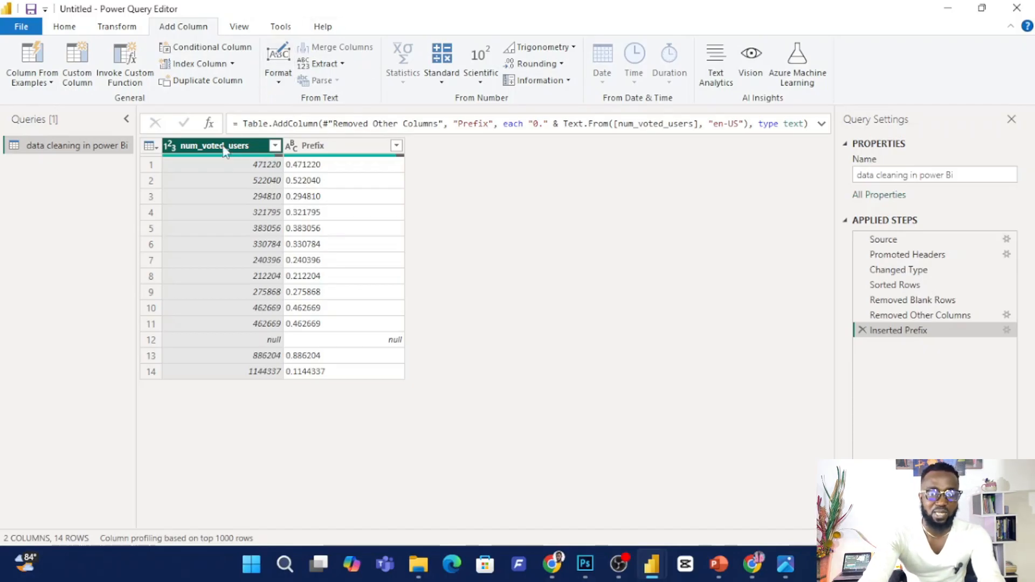
left_click(283, 83)
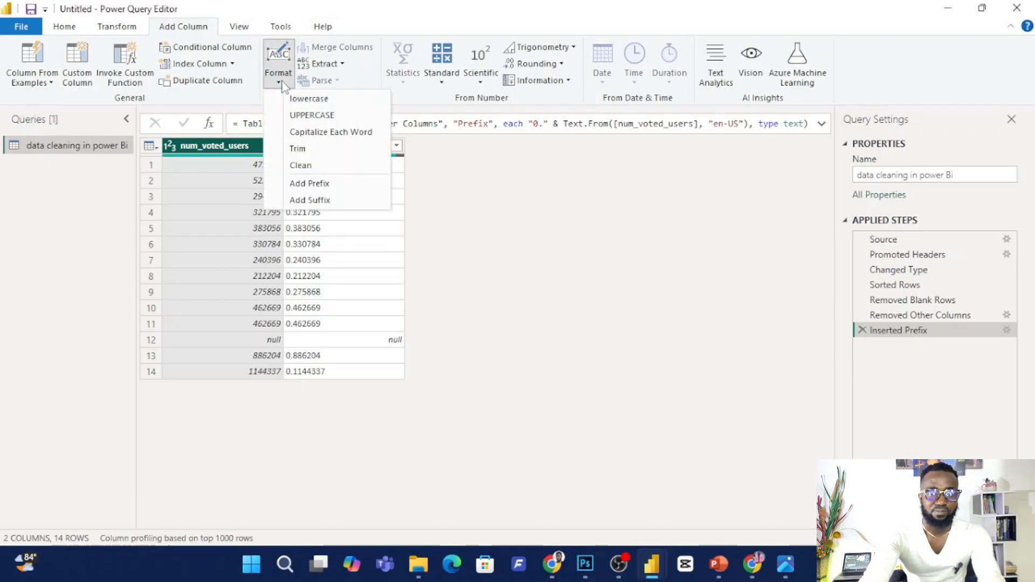
left_click(310, 200)
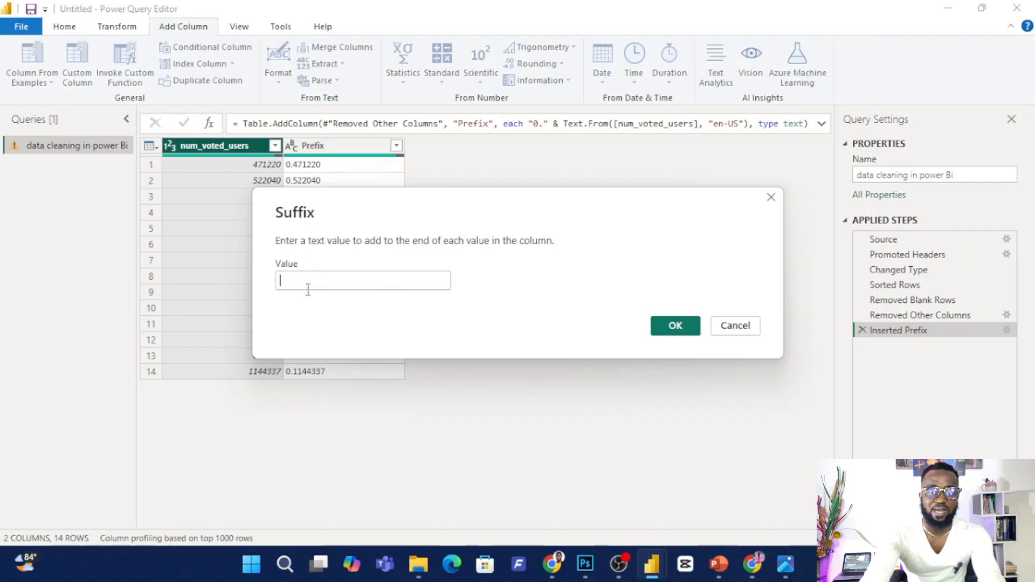
type("25")
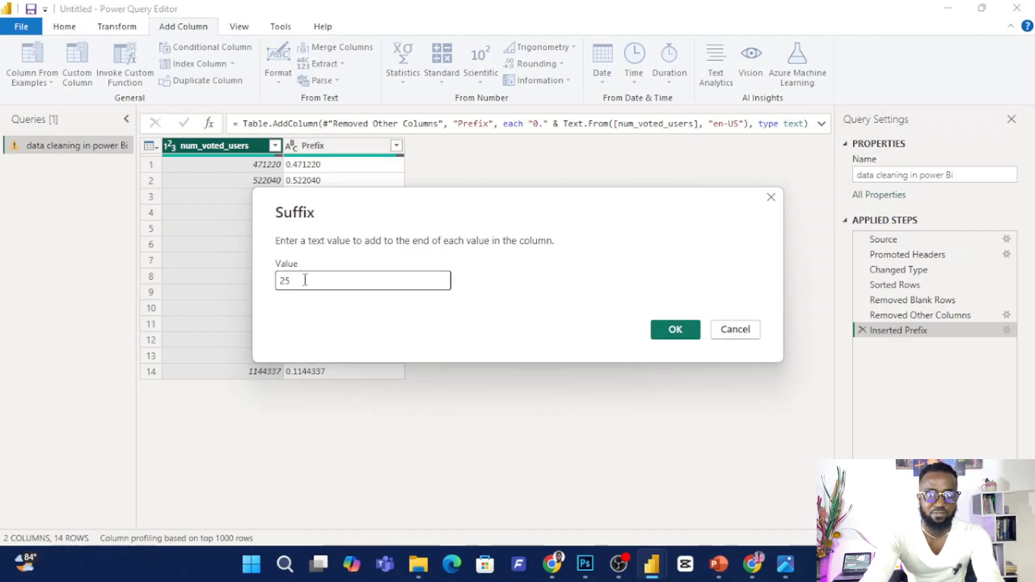
left_click(675, 329)
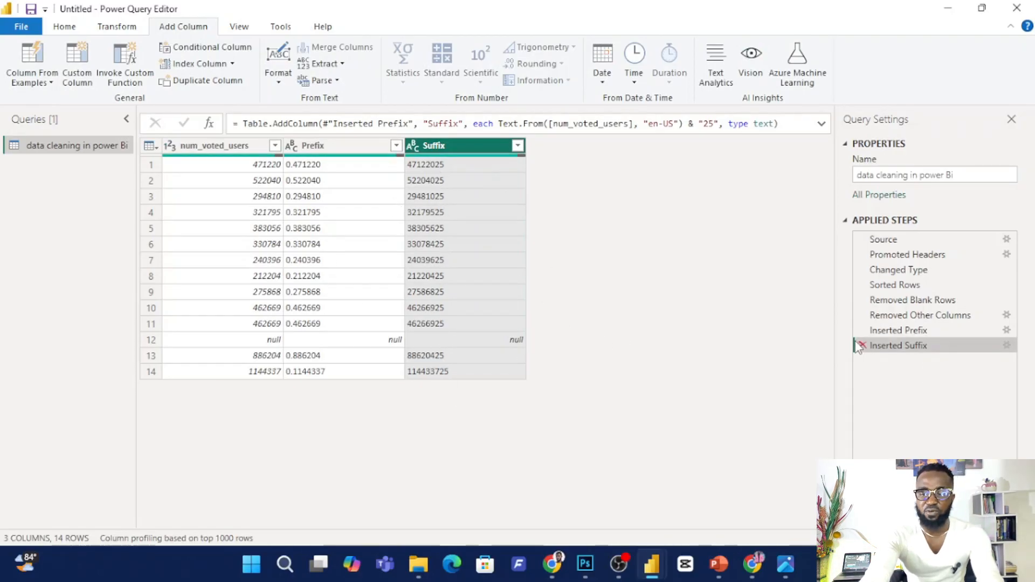
Delete the suffix, prefix and Removed Other Columns steps to restore the full table.
left_click(862, 345)
left_click(863, 331)
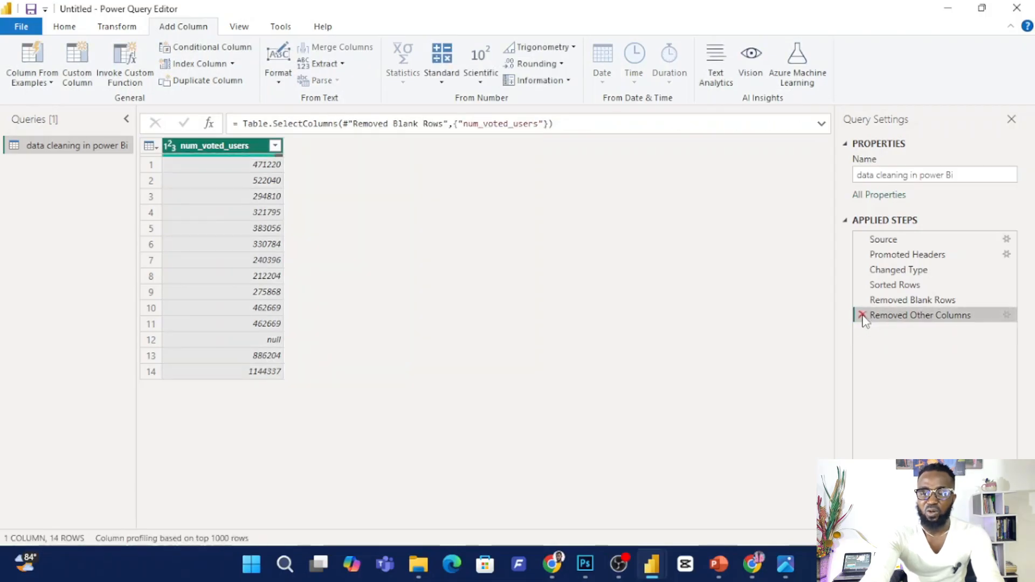
left_click(862, 316)
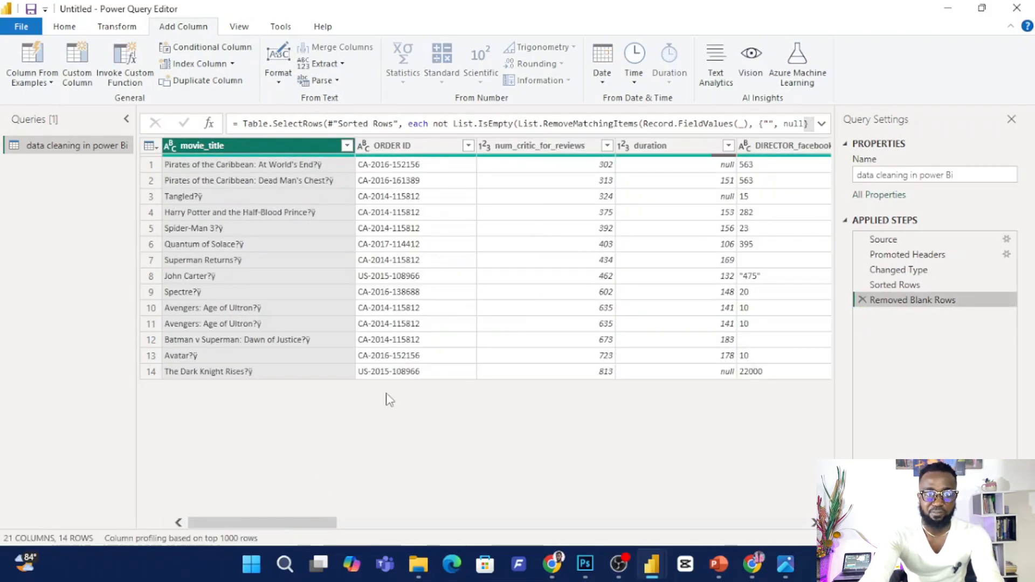
Remove all columns except Name of producer from the full table.
left_click_drag(302, 523, 587, 469)
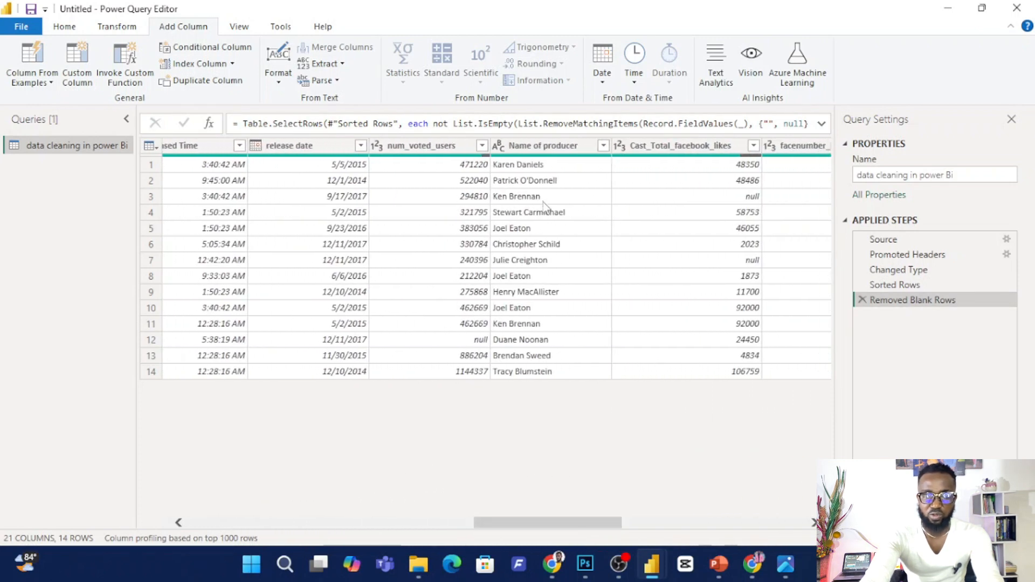
left_click(534, 150)
right_click(566, 149)
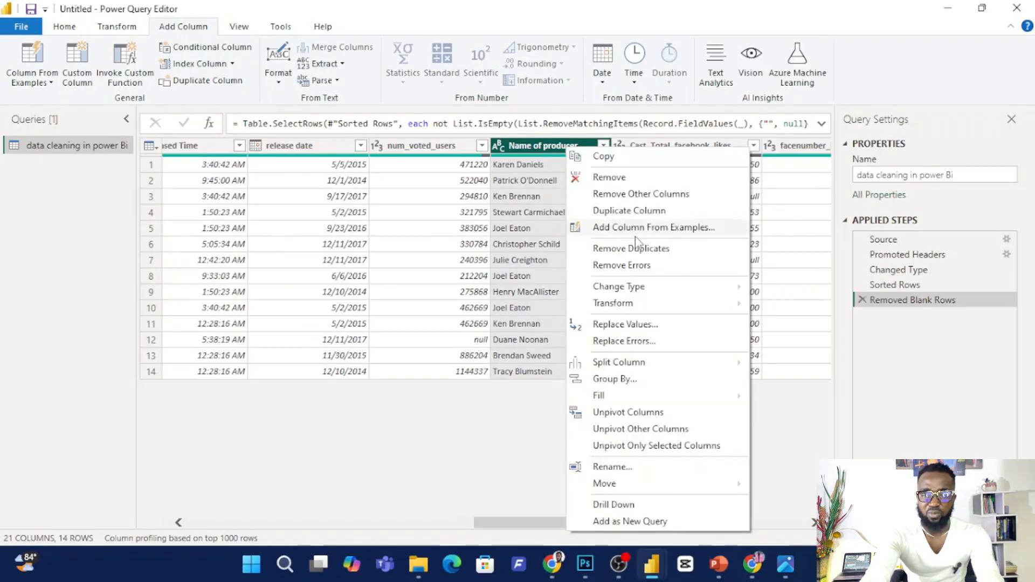
left_click(629, 195)
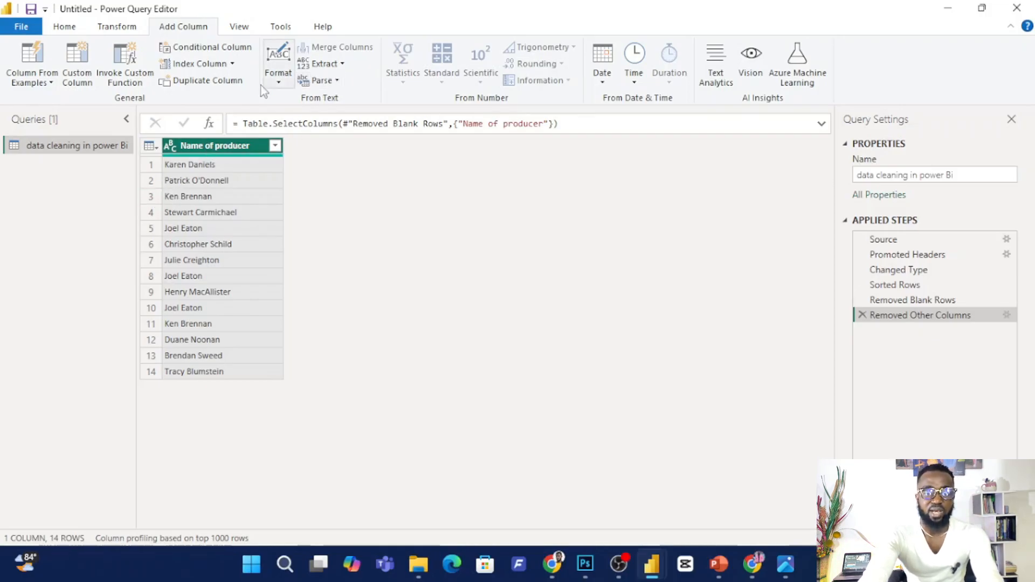
Add a new column that puts the prefix DA in front of each Name of producer value.
left_click(279, 80)
left_click(313, 184)
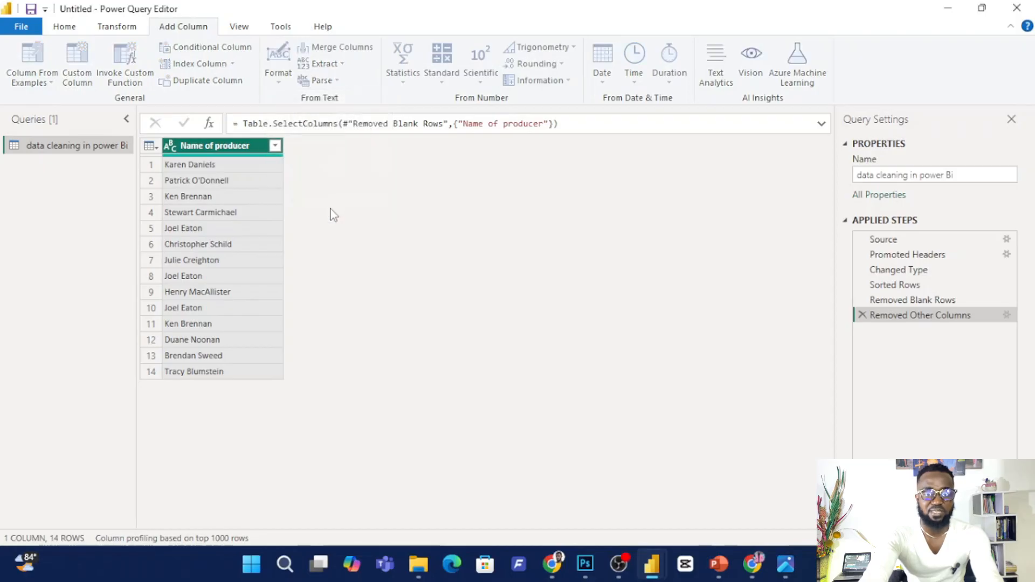
type("E")
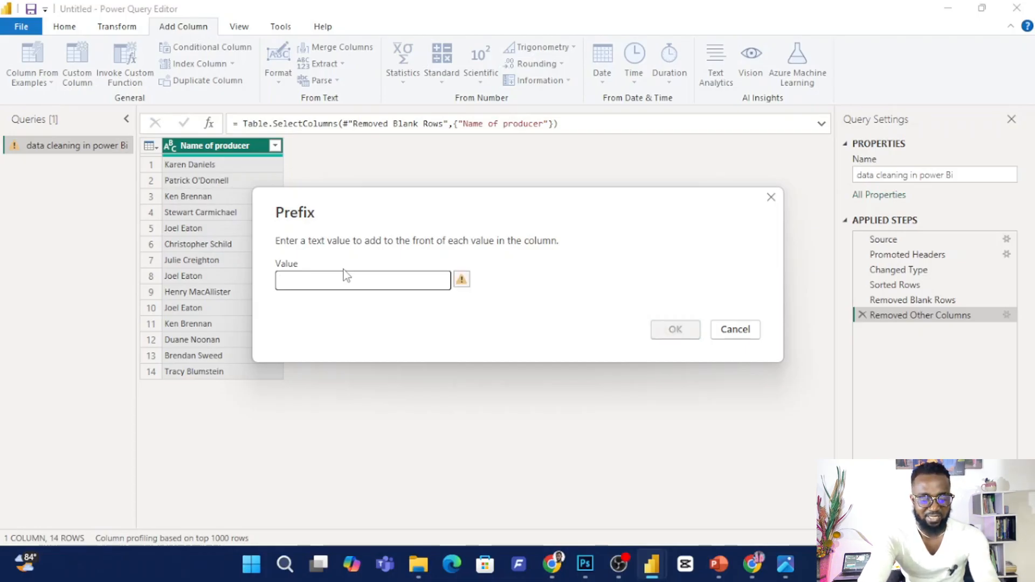
type("DA")
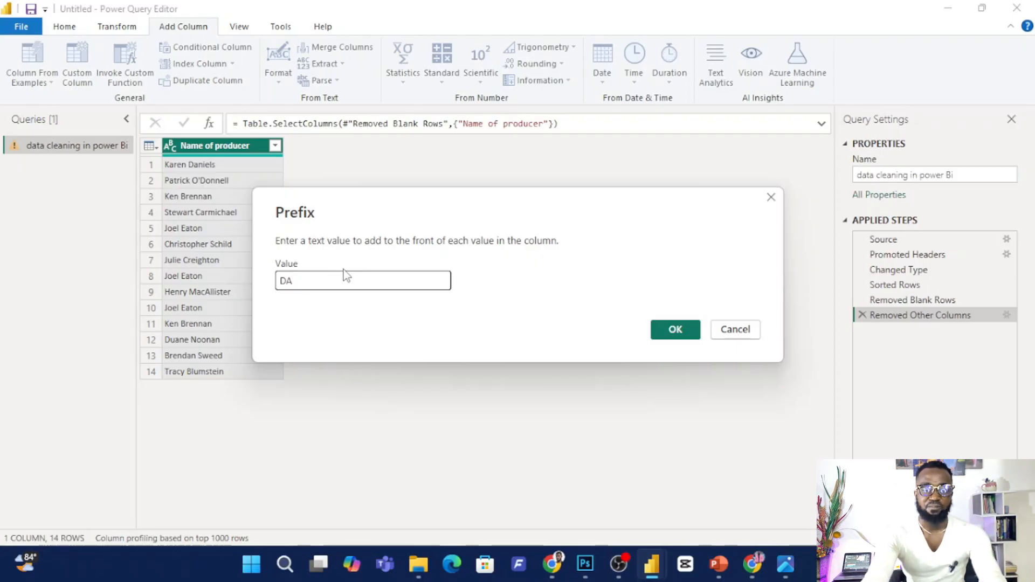
left_click(674, 330)
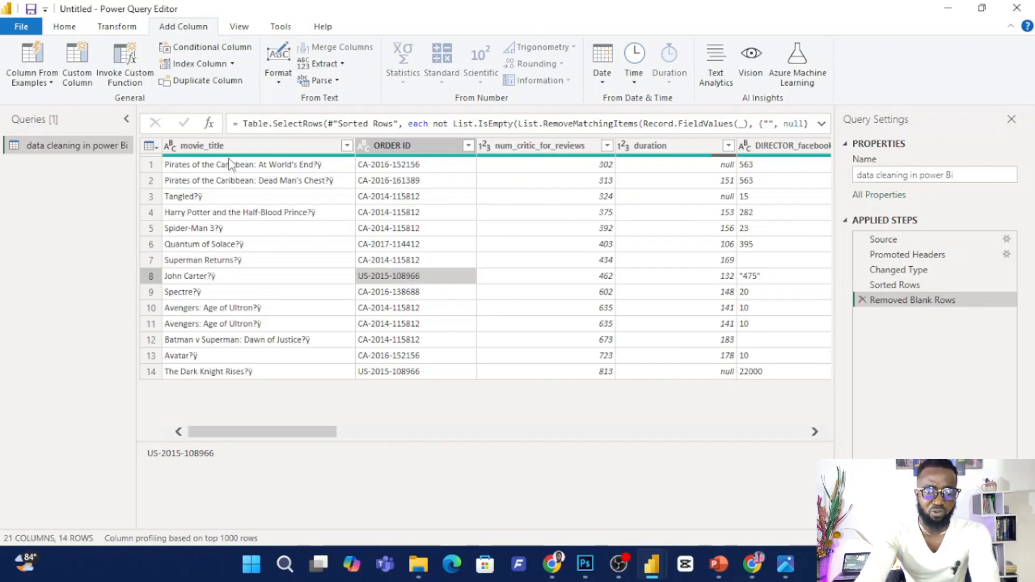
Remove all columns except movie_title from the full table.
left_click(230, 148)
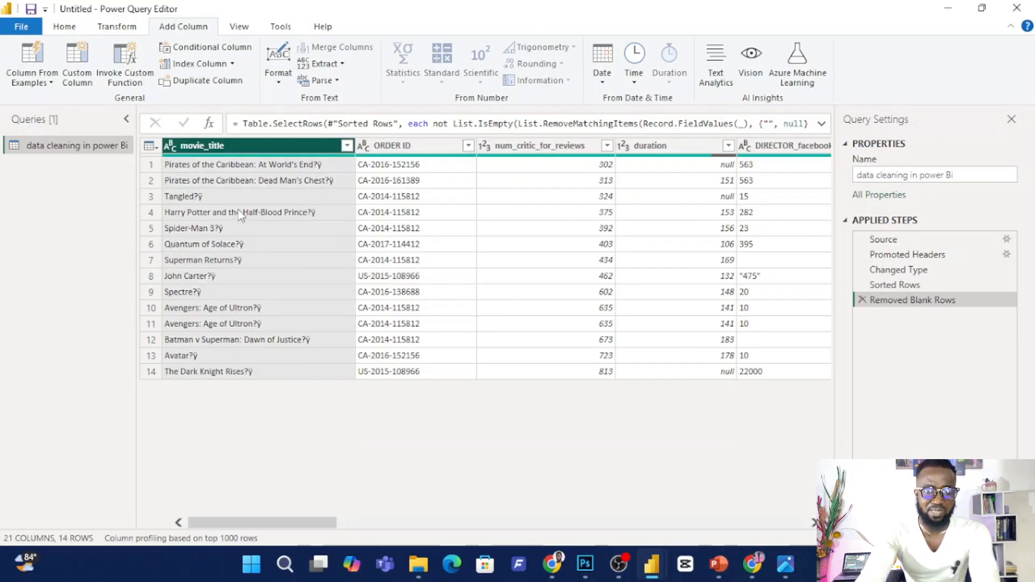
right_click(261, 142)
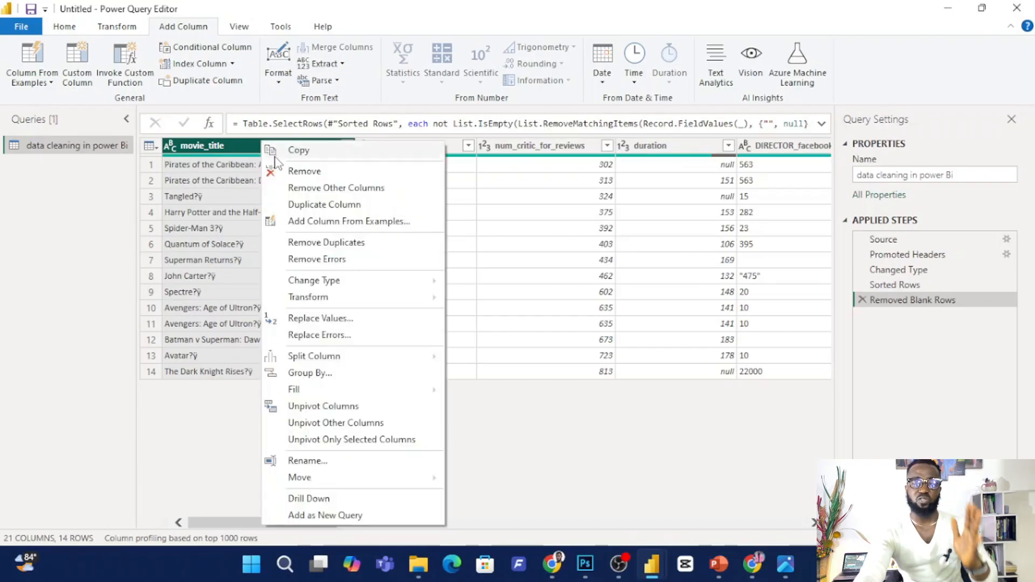
left_click(306, 189)
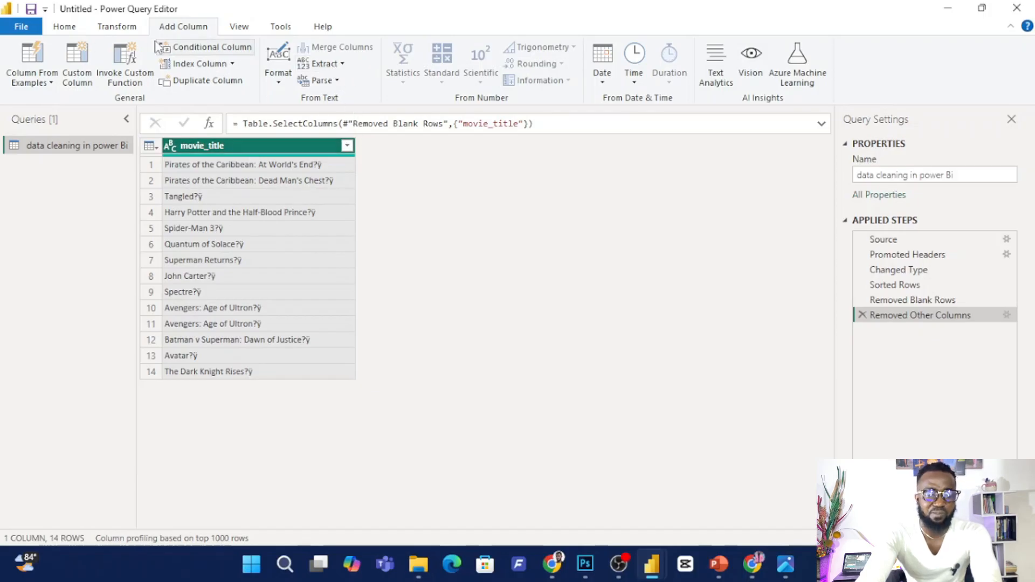
Add a column that extracts the text before the ? delimiter from movie_title.
left_click(123, 31)
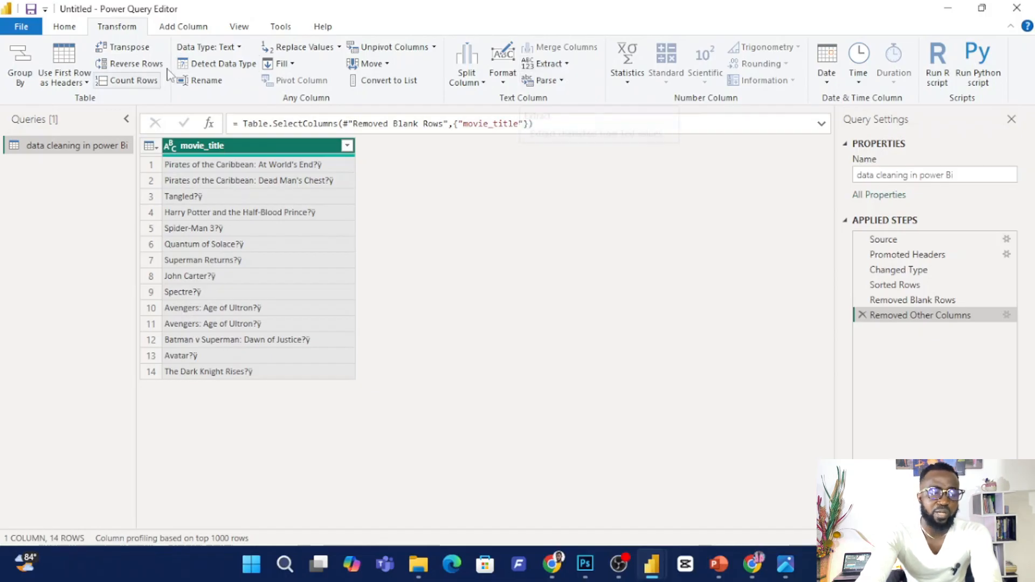
left_click(183, 28)
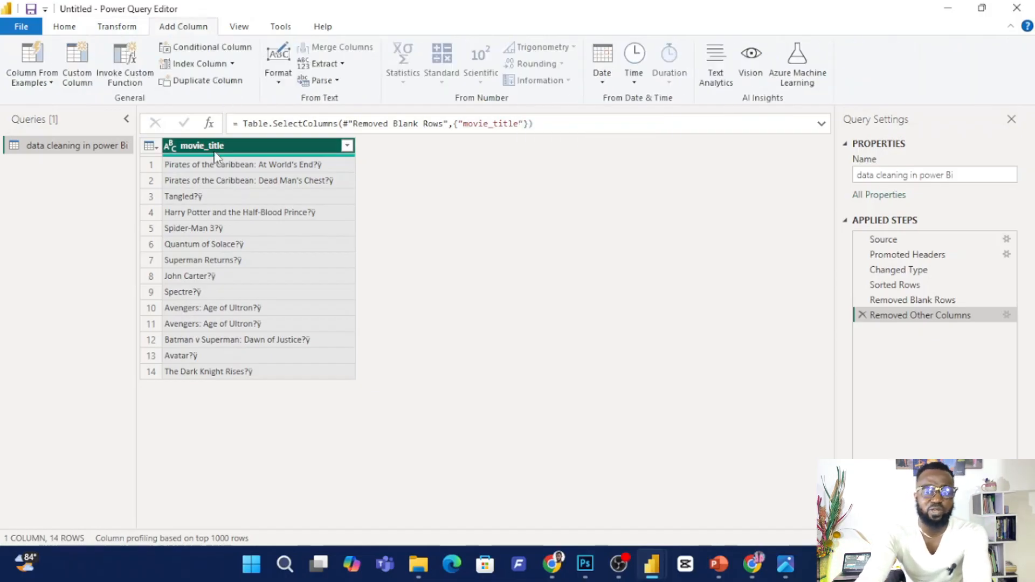
left_click(344, 65)
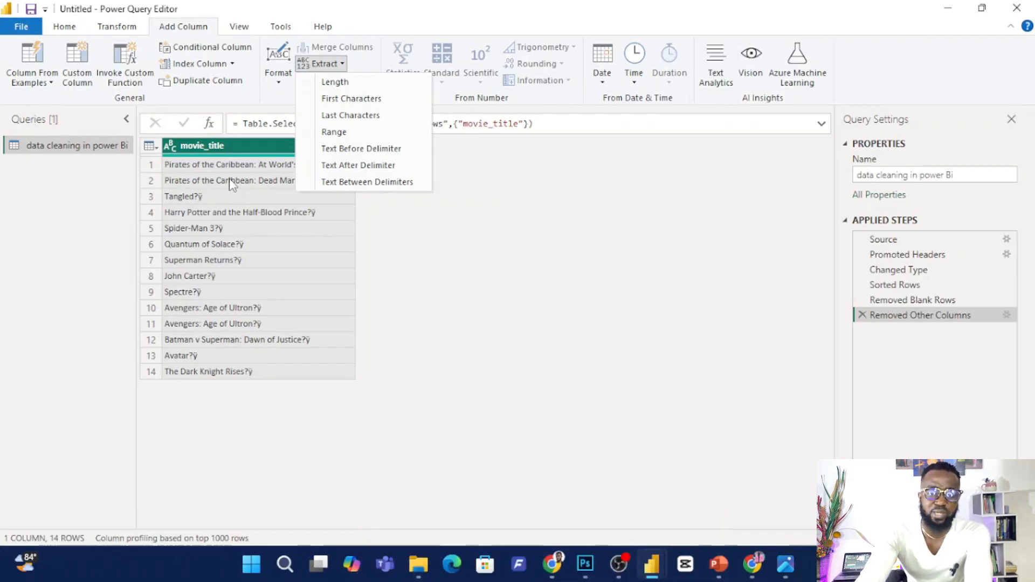
left_click(344, 154)
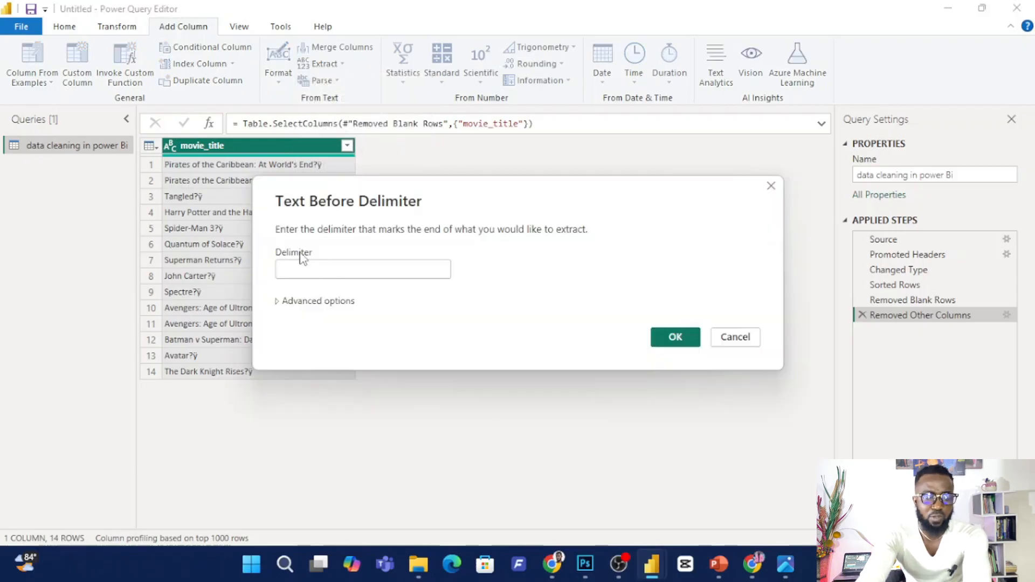
left_click(288, 265)
type("?")
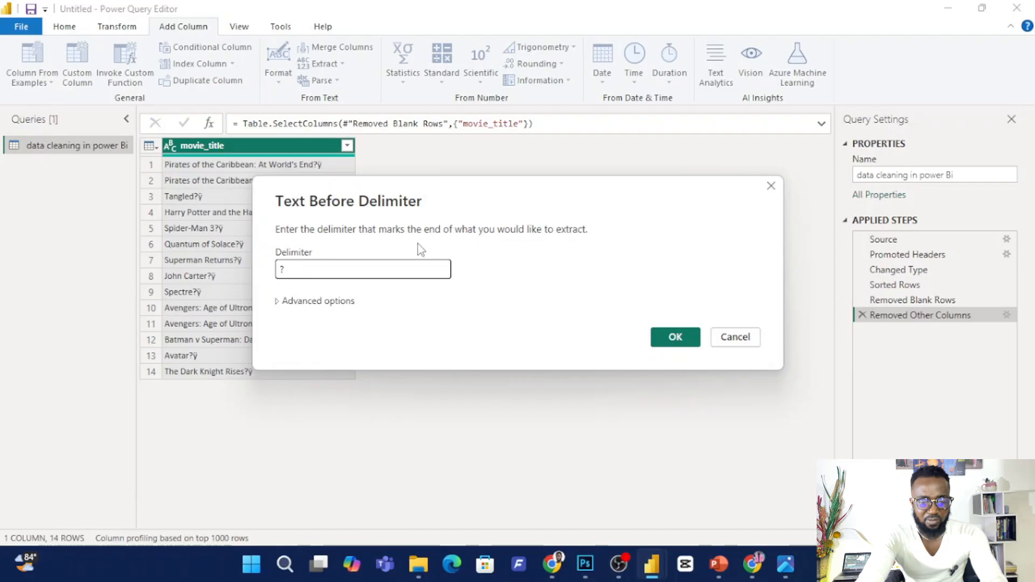
left_click(671, 340)
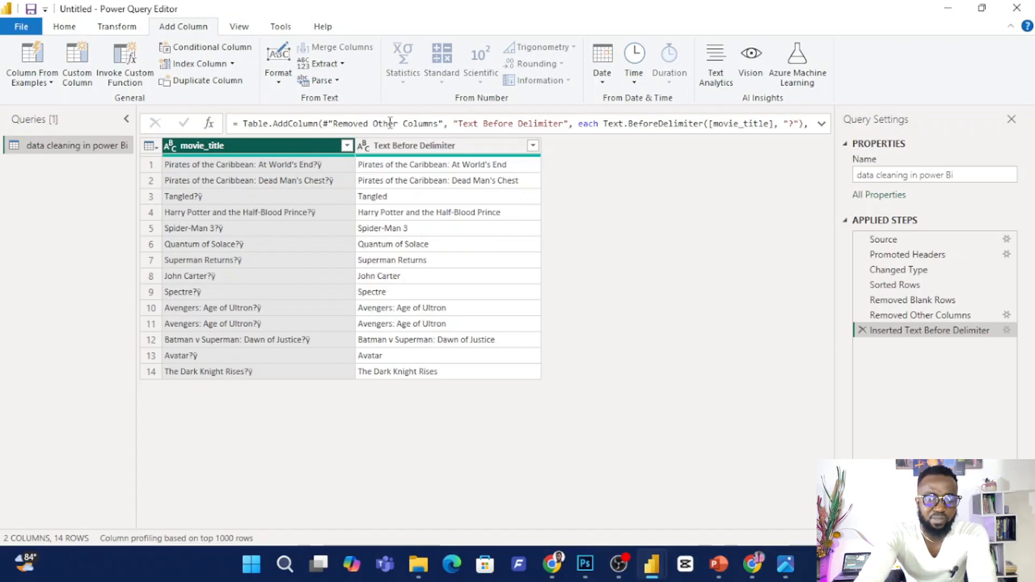
Add a column that extracts the text after the ? delimiter from movie_title.
left_click(338, 64)
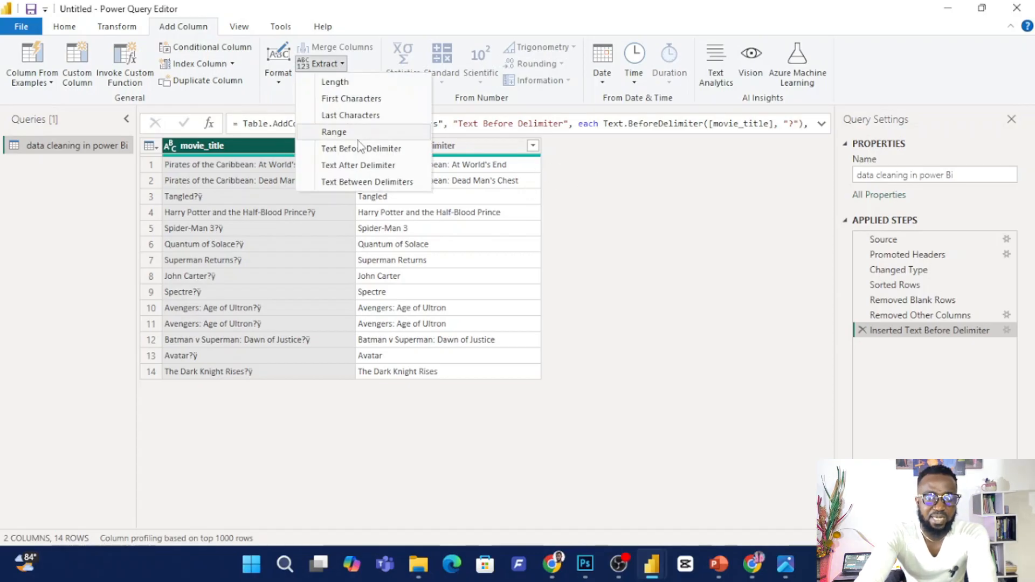
left_click(367, 168)
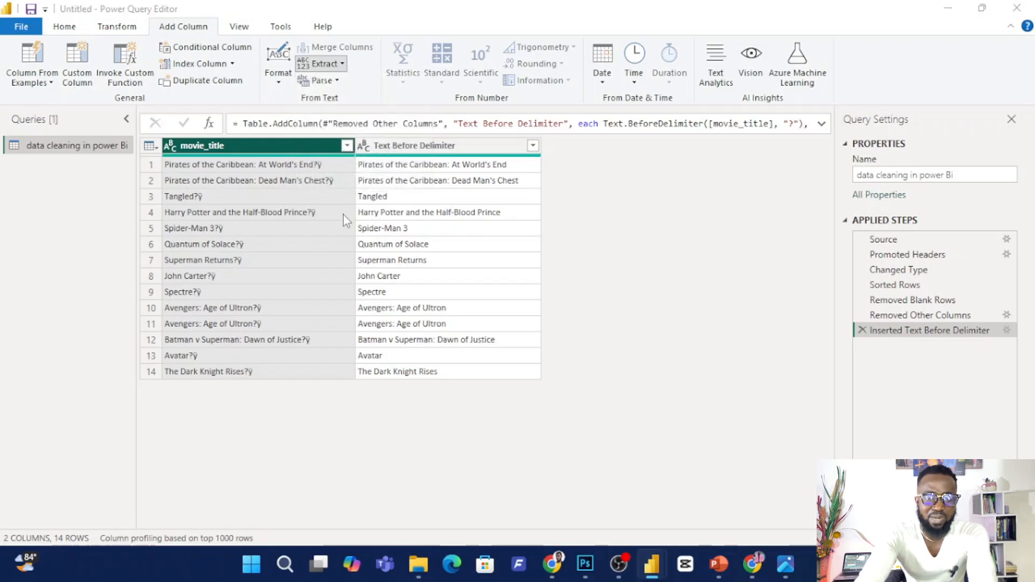
left_click(389, 265)
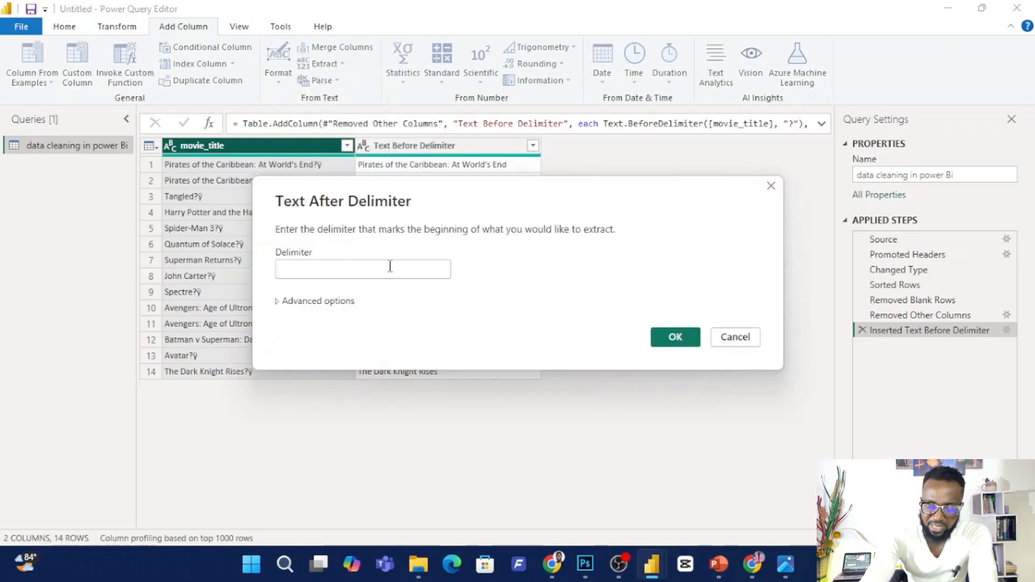
left_click(390, 267)
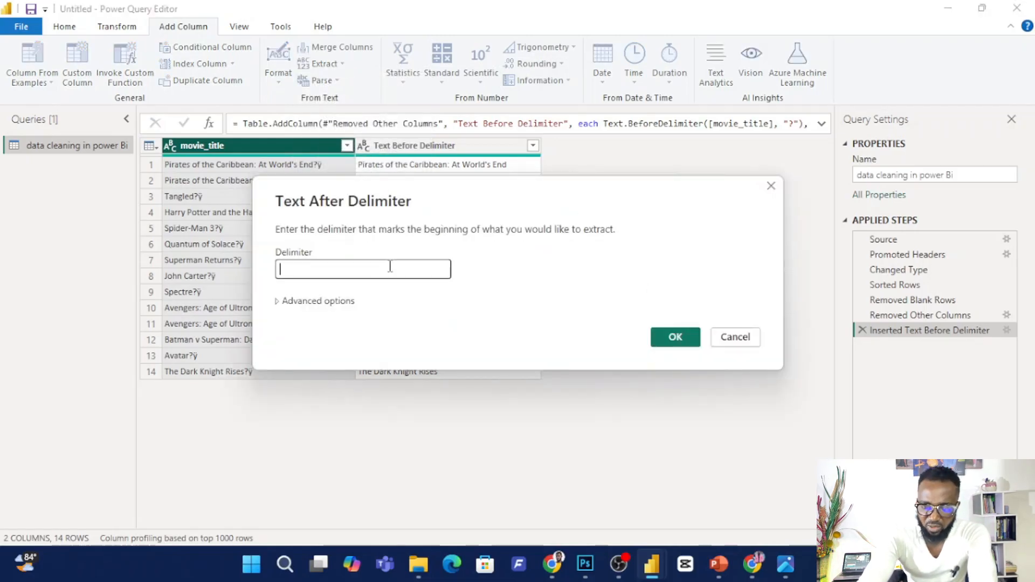
left_click(675, 337)
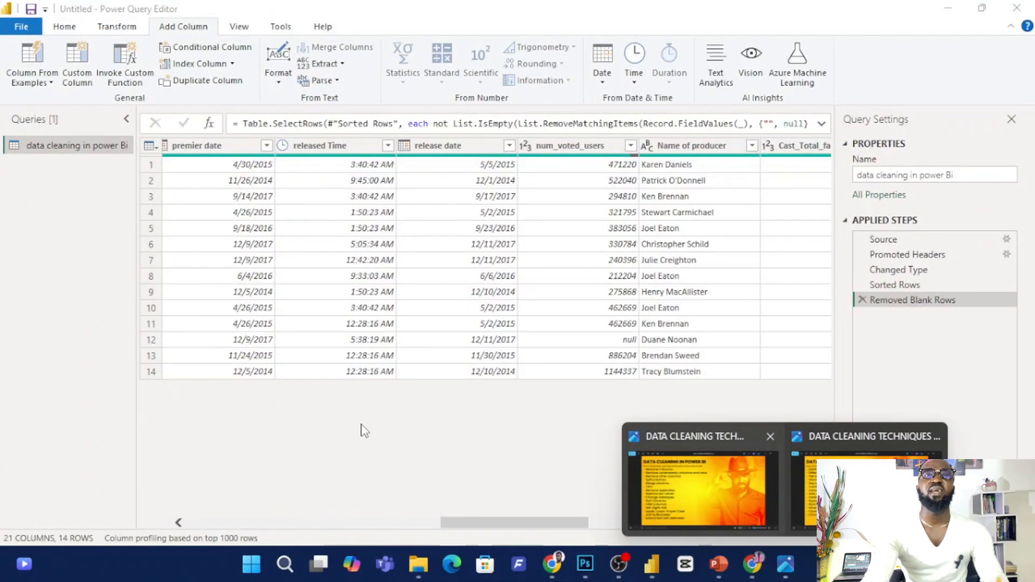
Remove all columns except release date from the full table.
left_click(415, 427)
left_click(478, 149)
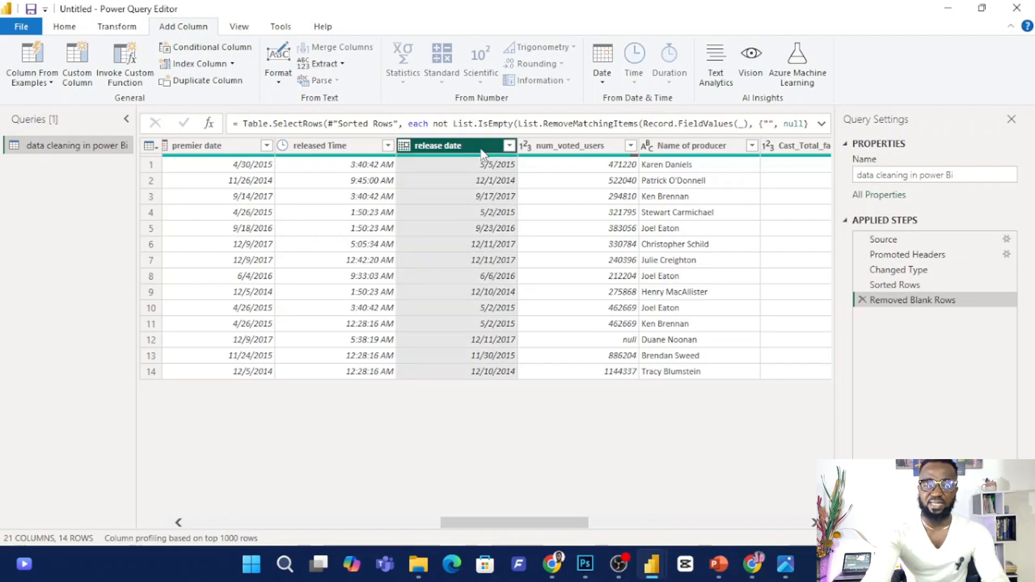
right_click(473, 150)
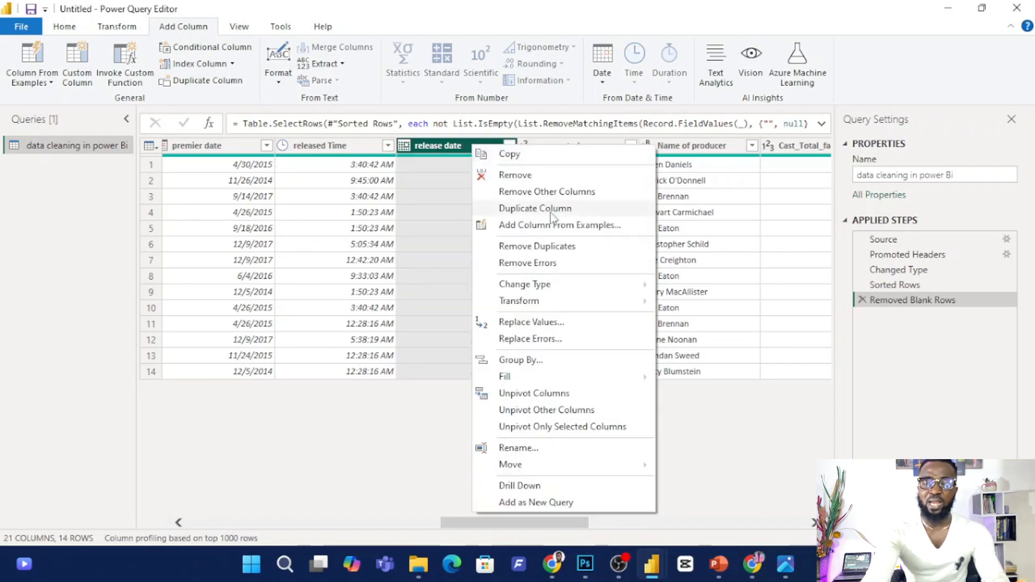
left_click(543, 196)
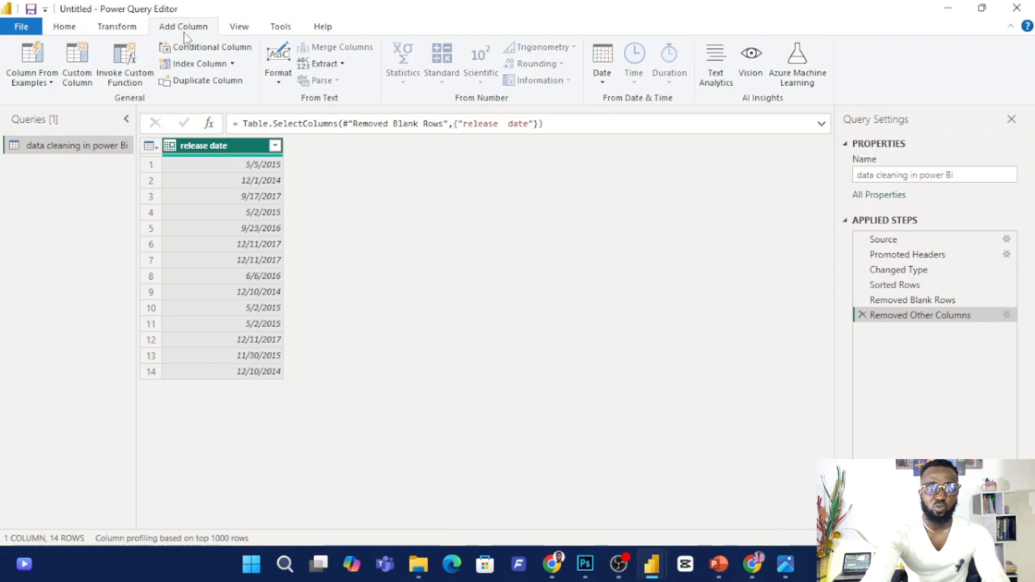
Add a new column containing the year of each release date.
left_click(603, 84)
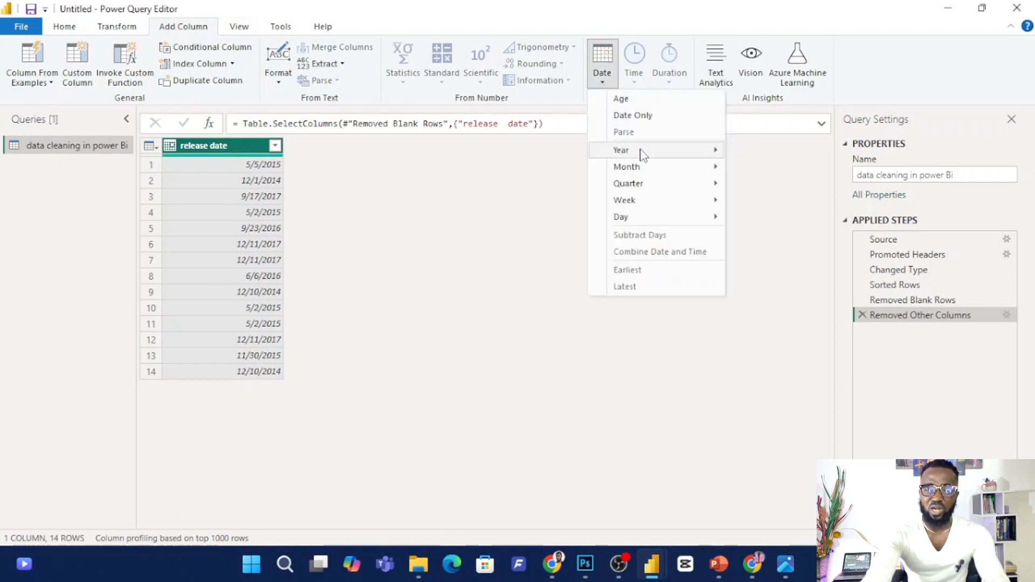
mouse_move(640, 153)
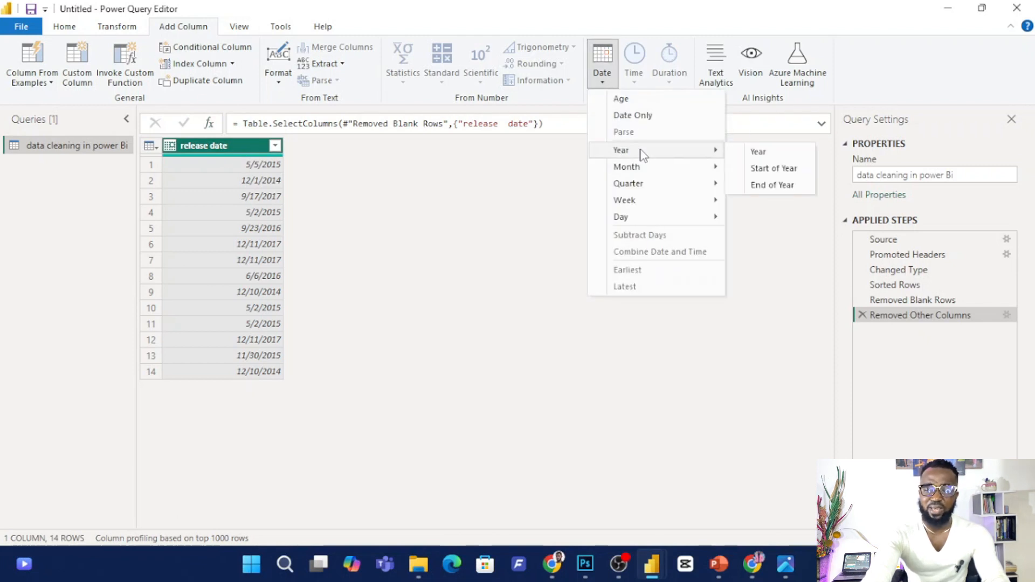
left_click(771, 157)
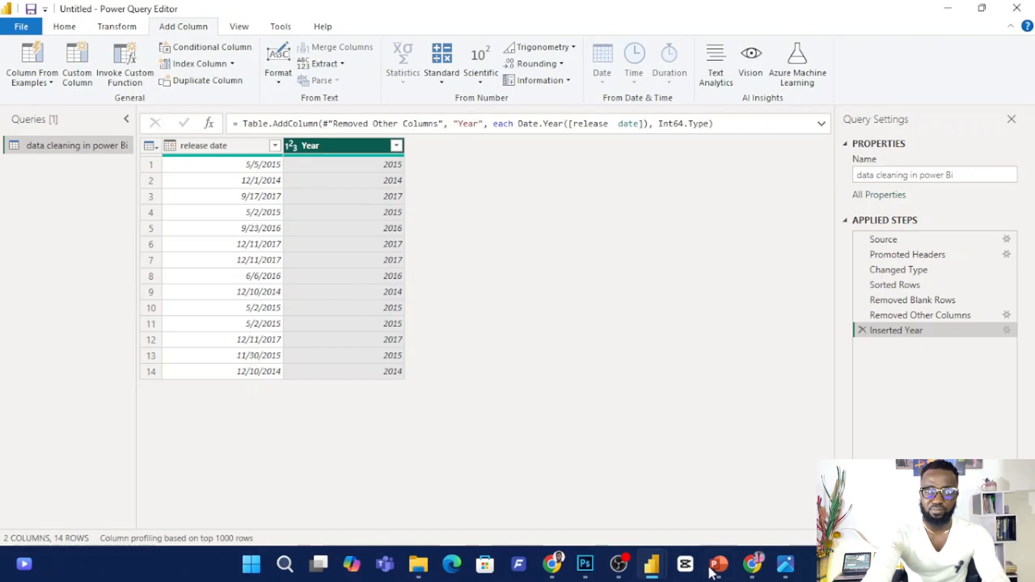
Add a new column containing the quarter of the year for each release date.
mouse_move(794, 559)
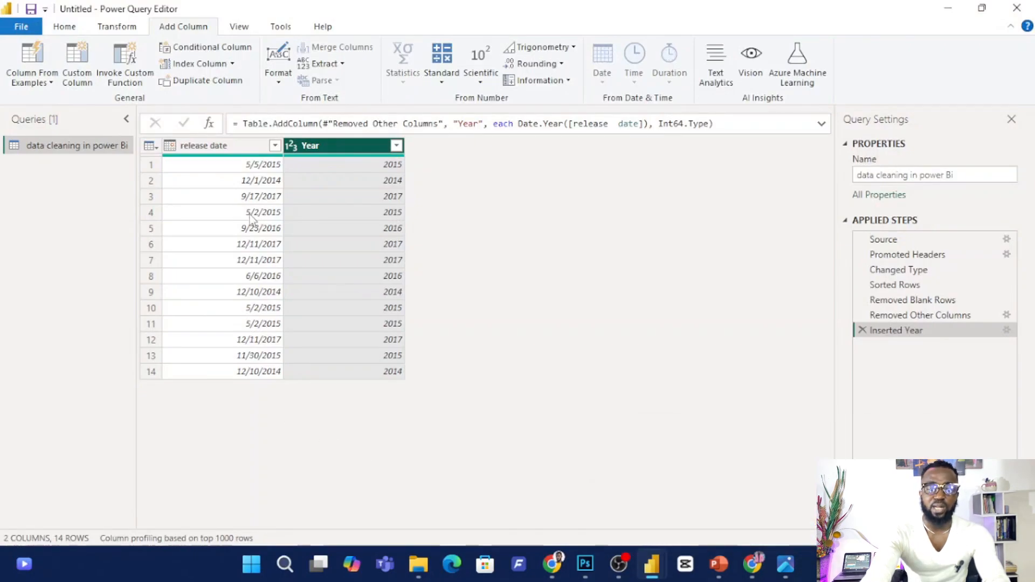
left_click(240, 145)
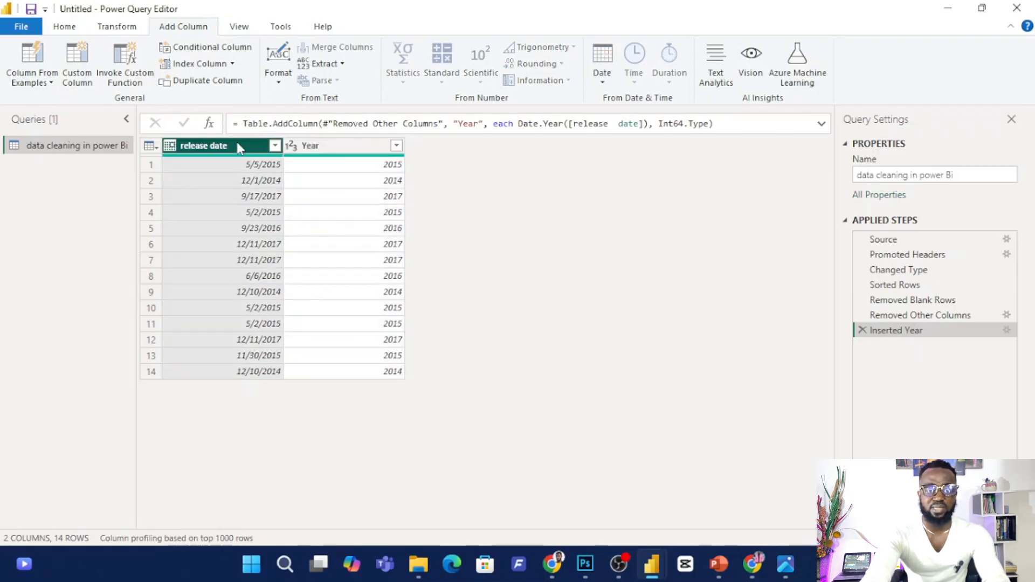
left_click(604, 81)
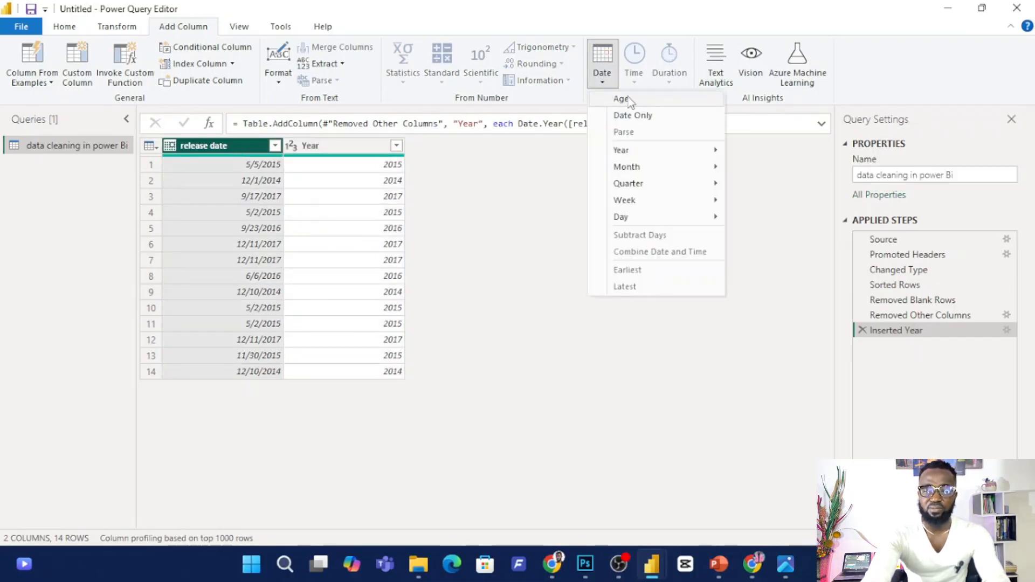
mouse_move(649, 186)
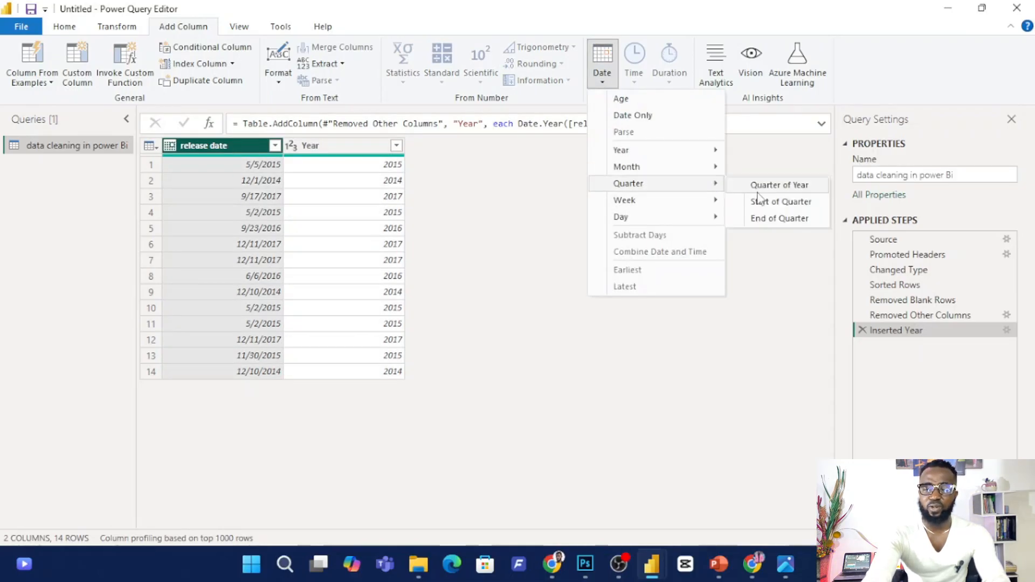
left_click(788, 187)
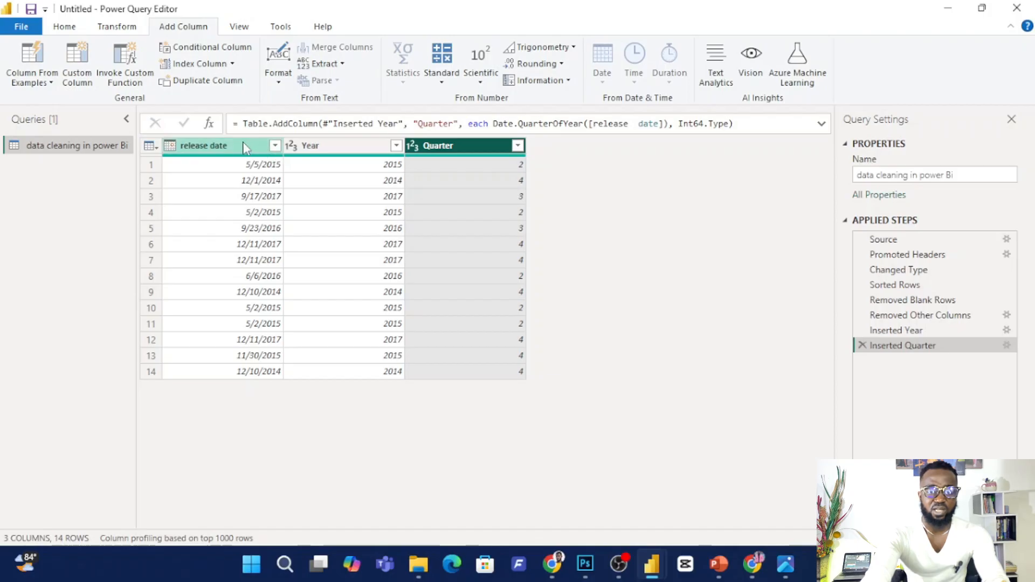
Add a new column containing the month number of each release date.
left_click(263, 150)
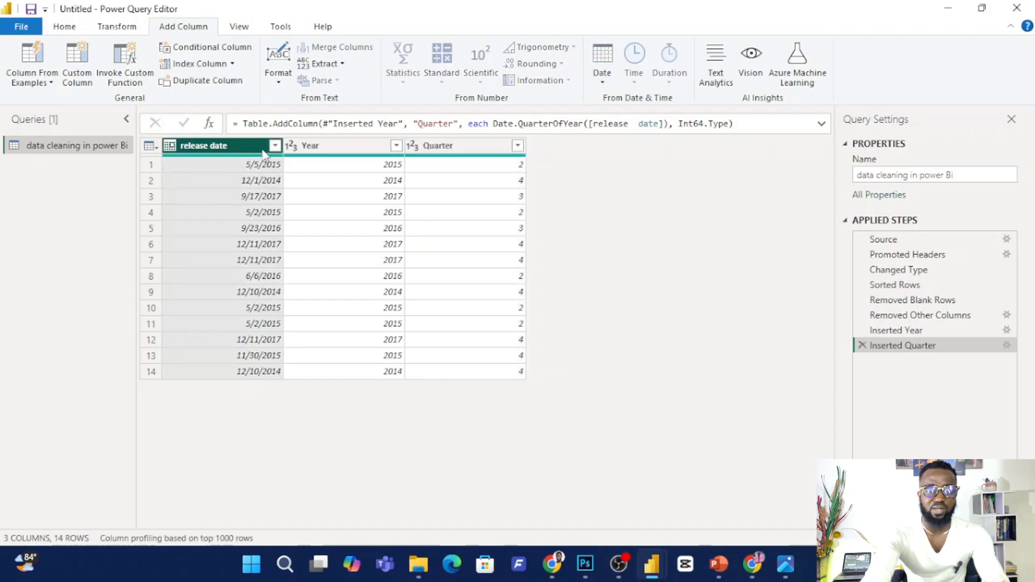
left_click(603, 68)
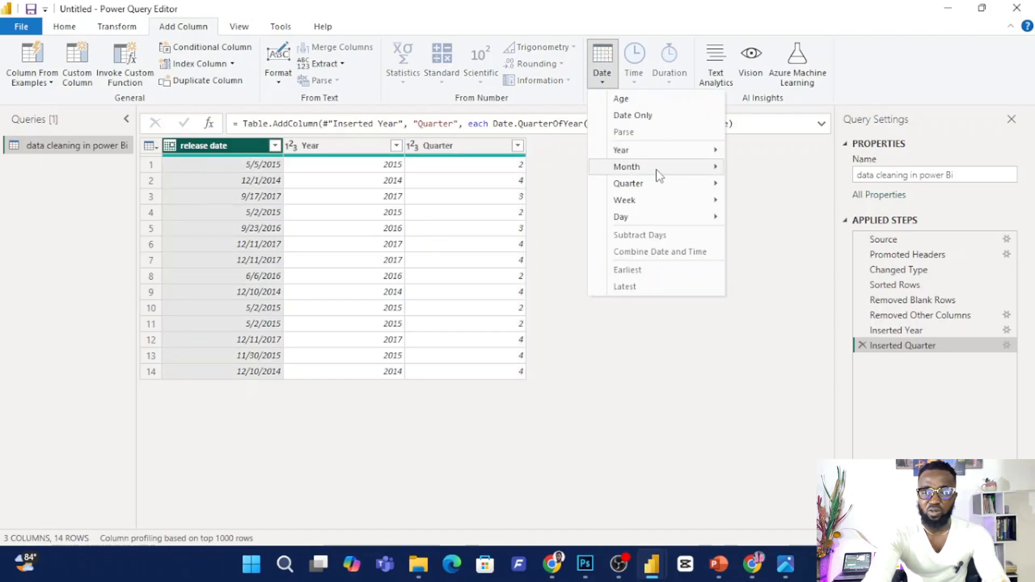
mouse_move(657, 172)
left_click(775, 170)
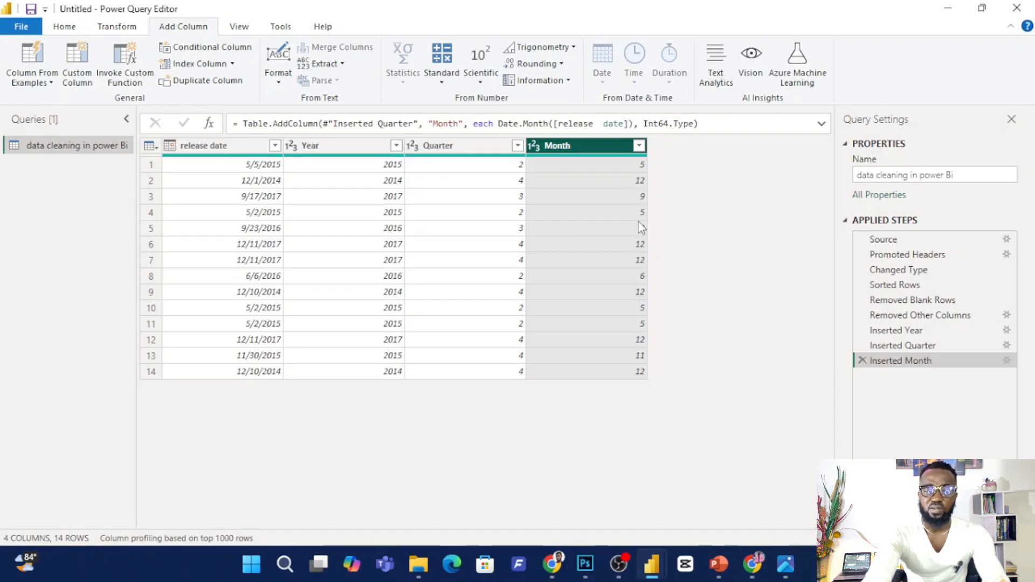
Add a new column containing the day of the month for each release date.
left_click(237, 149)
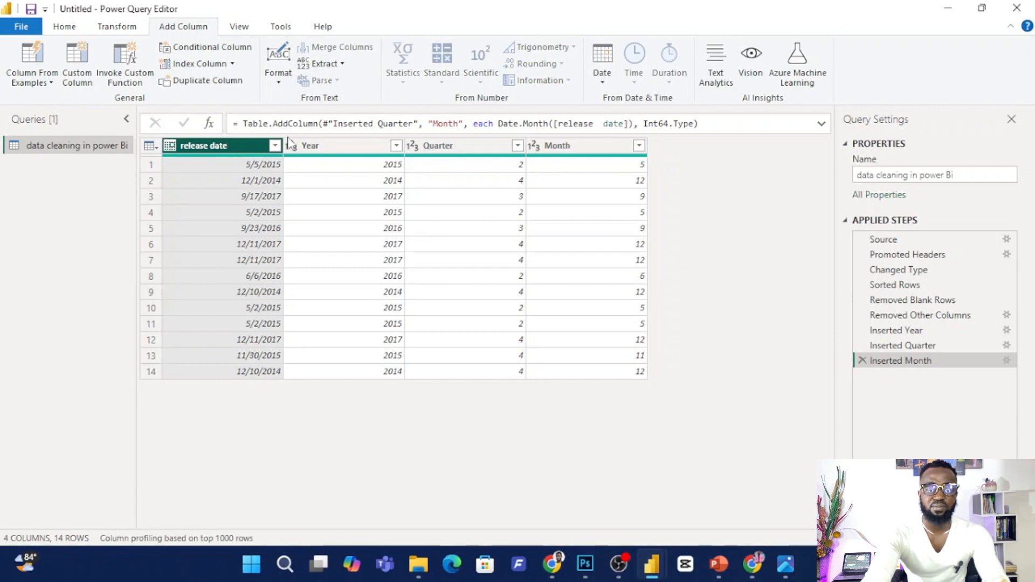
left_click(602, 75)
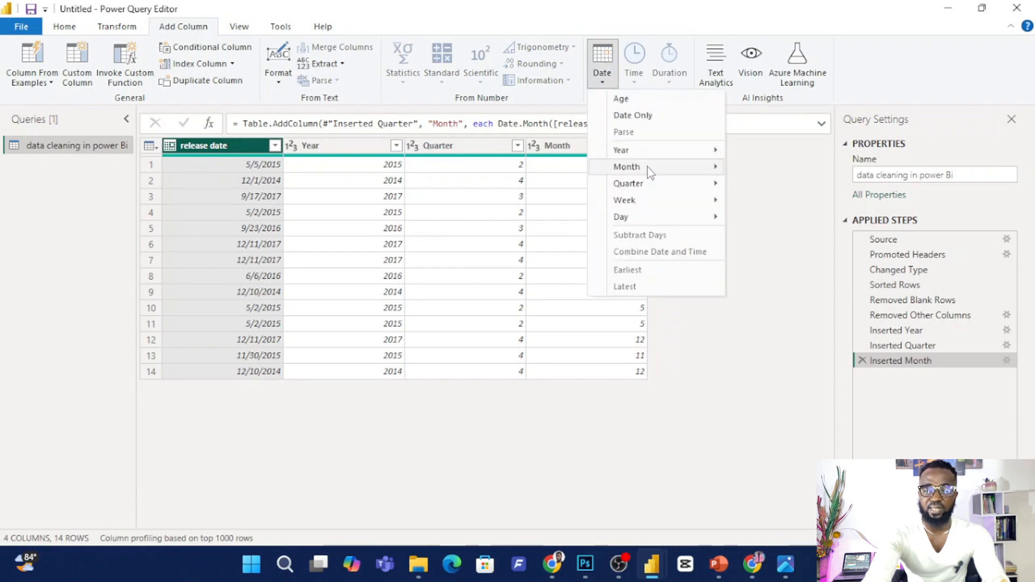
mouse_move(644, 218)
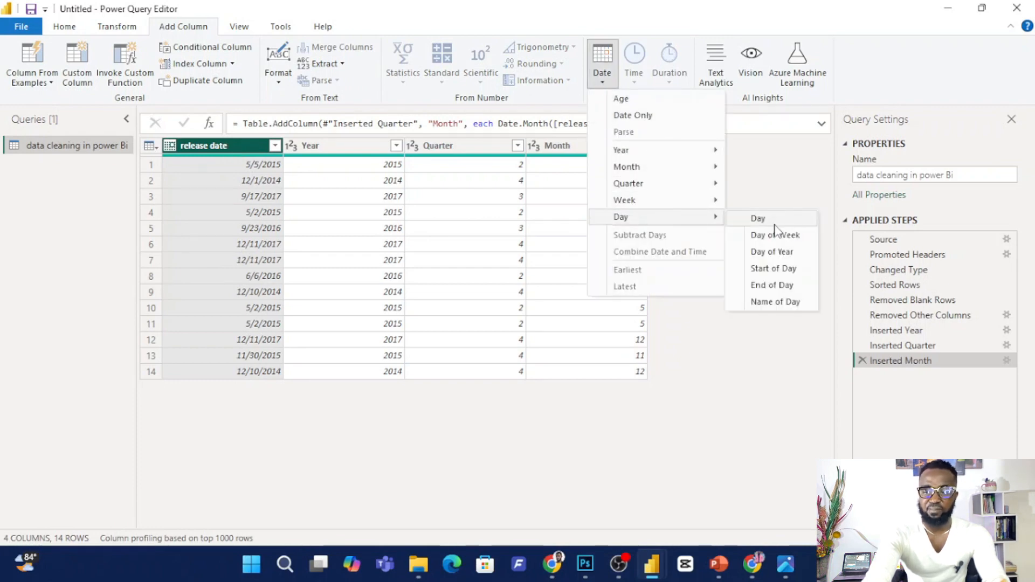
left_click(781, 219)
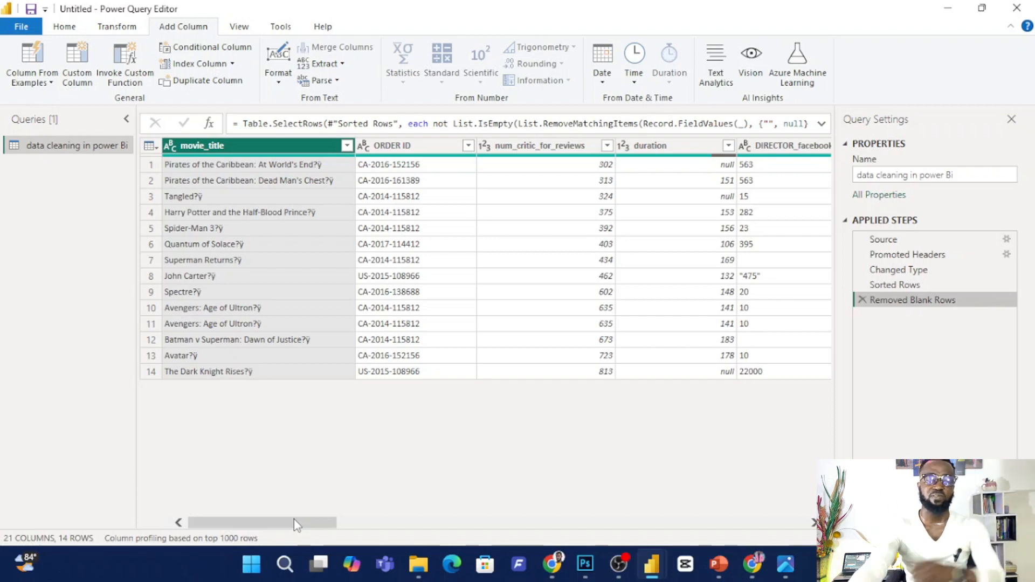
Remove all columns except premier date and release date from the full table.
left_click_drag(318, 526, 549, 537)
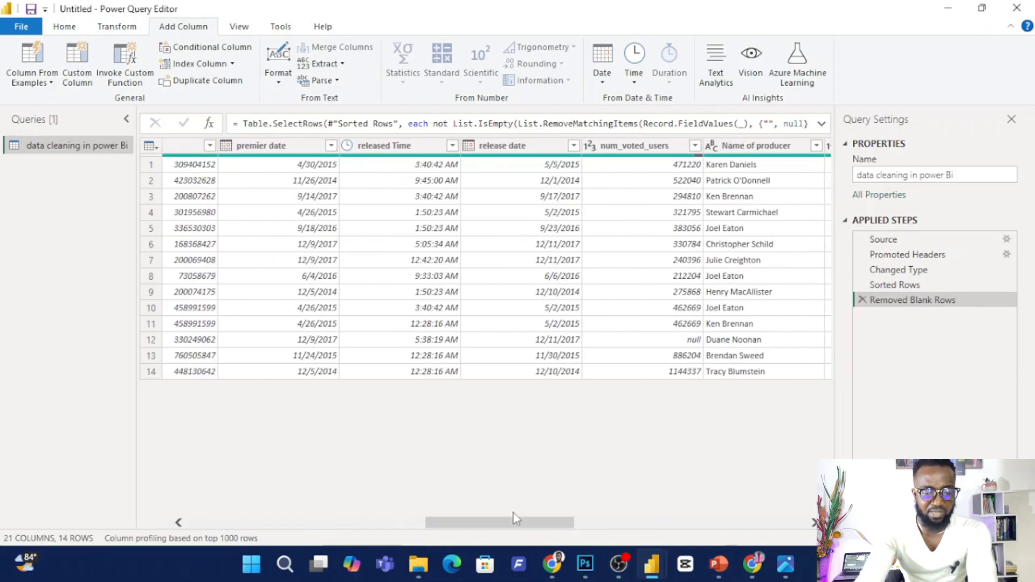
left_click(289, 149)
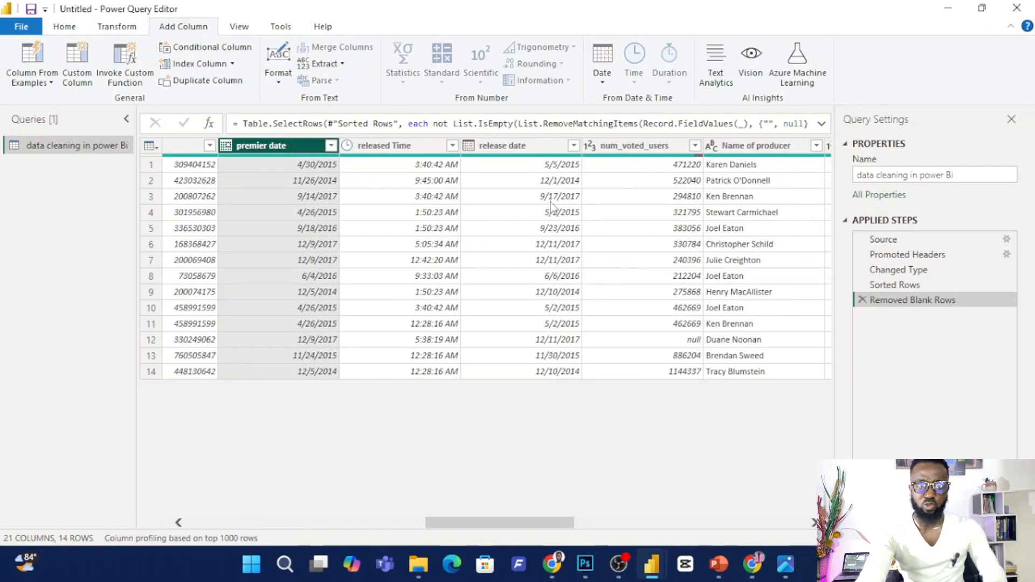
left_click(540, 149, "ctrl")
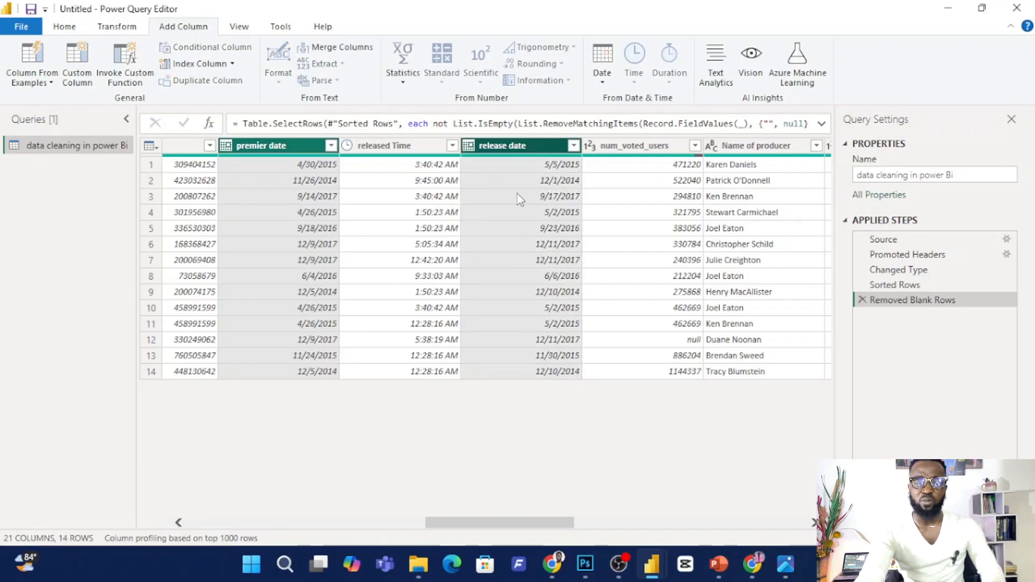
right_click(513, 141)
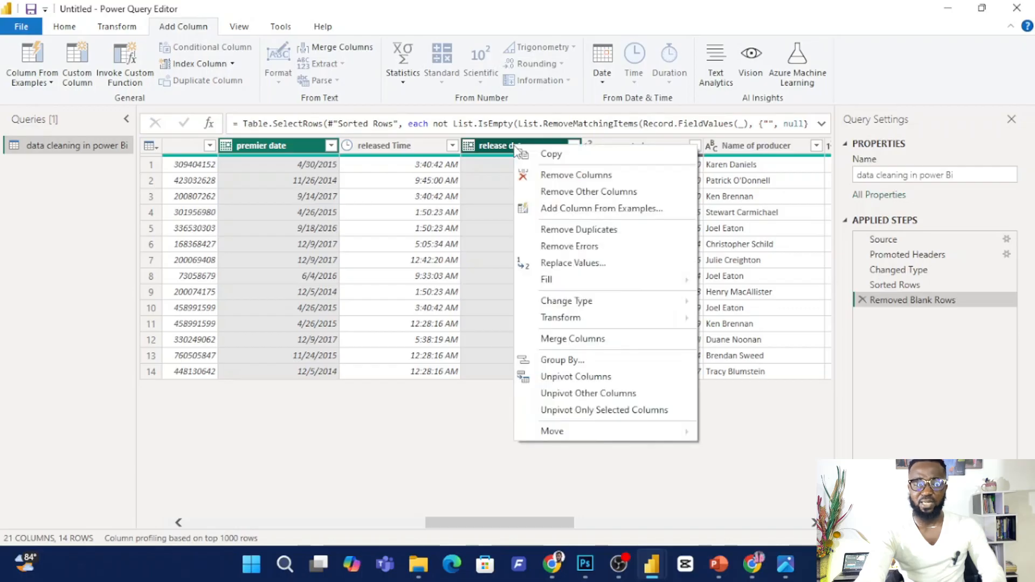
left_click(575, 173)
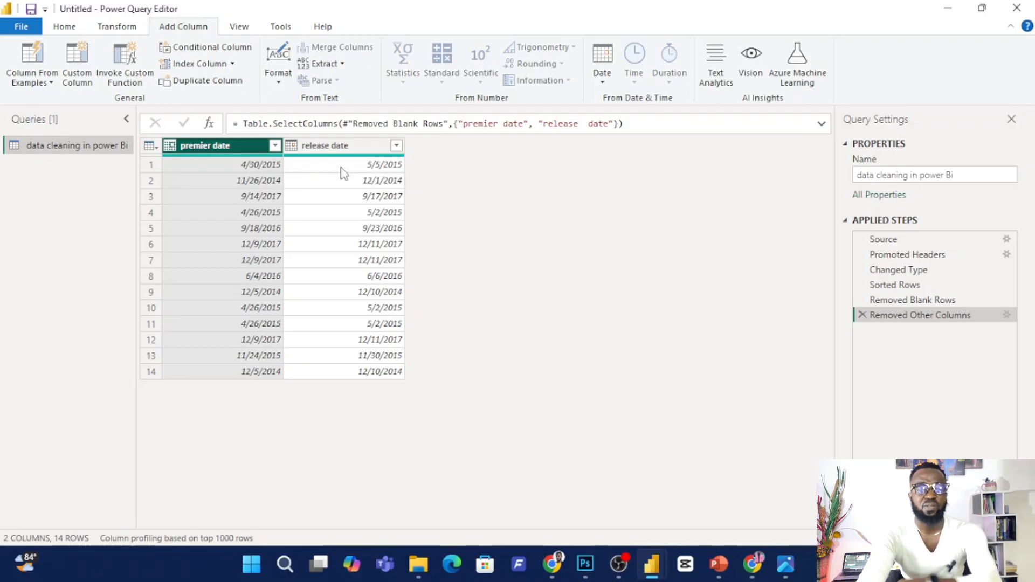
Add a Subtract Days column that subtracts release date from premier date.
left_click(343, 146, "ctrl")
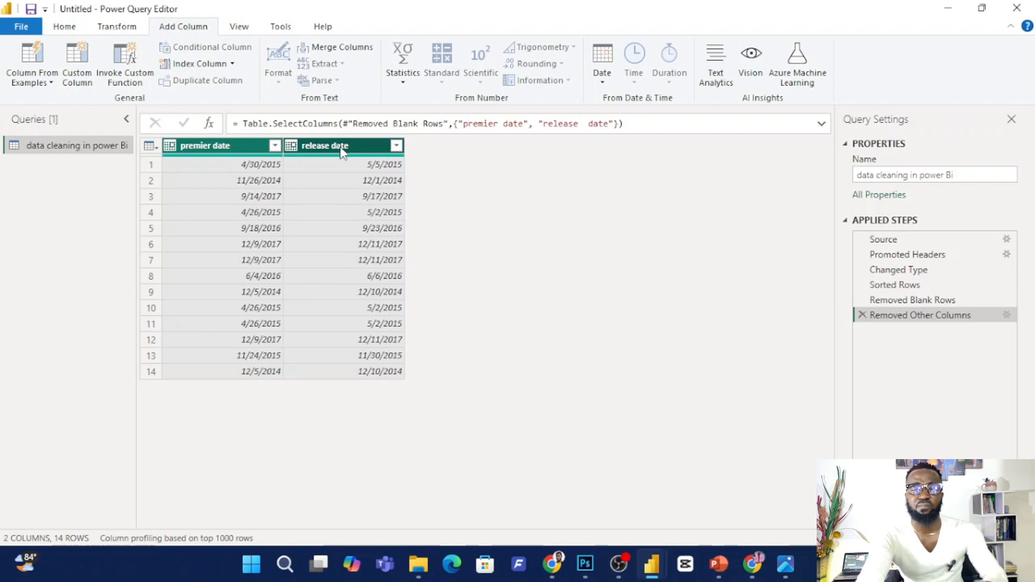
left_click(603, 82)
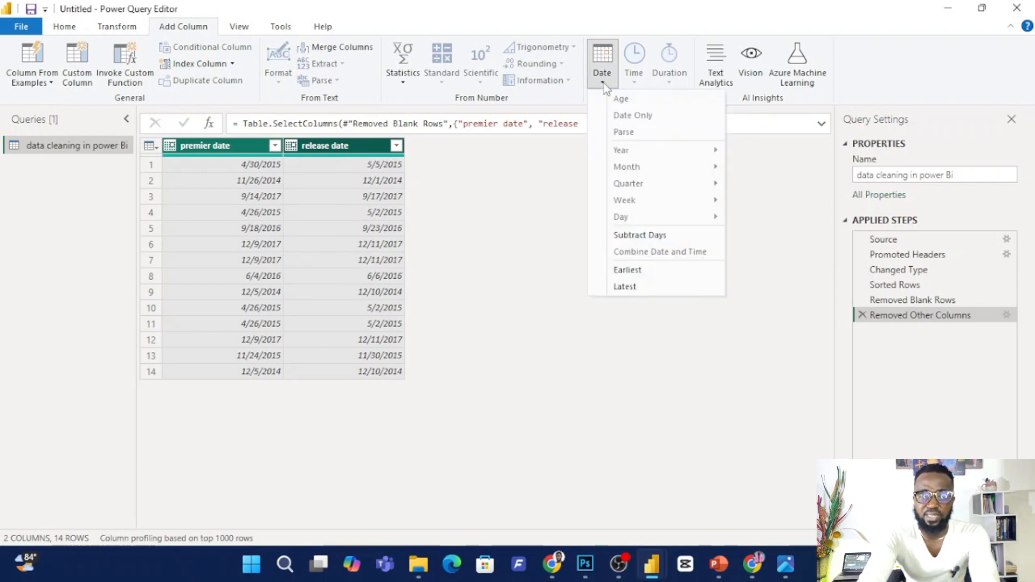
left_click(659, 235)
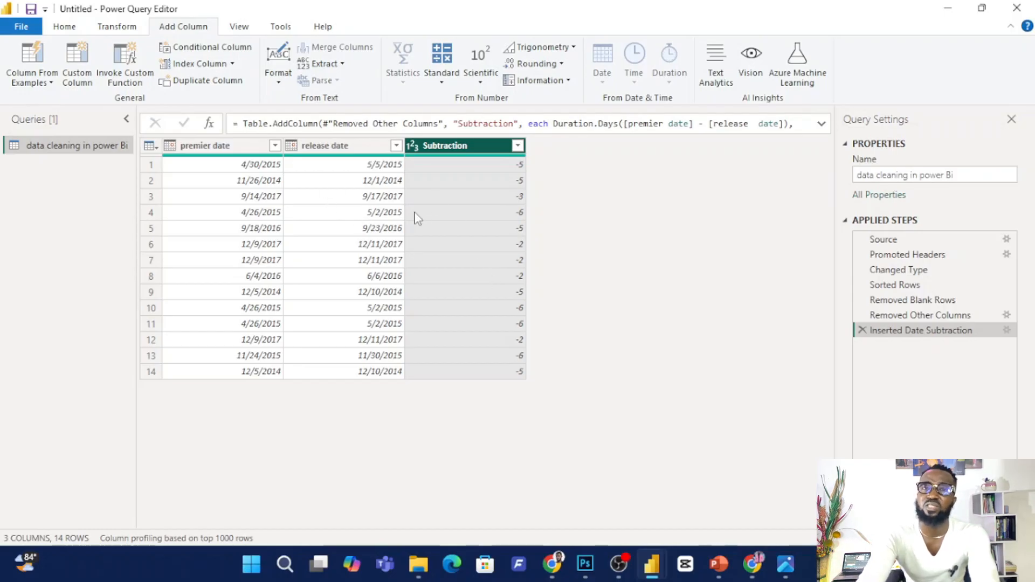
Add a second Subtract Days column that subtracts premier date from release date.
left_click(350, 147)
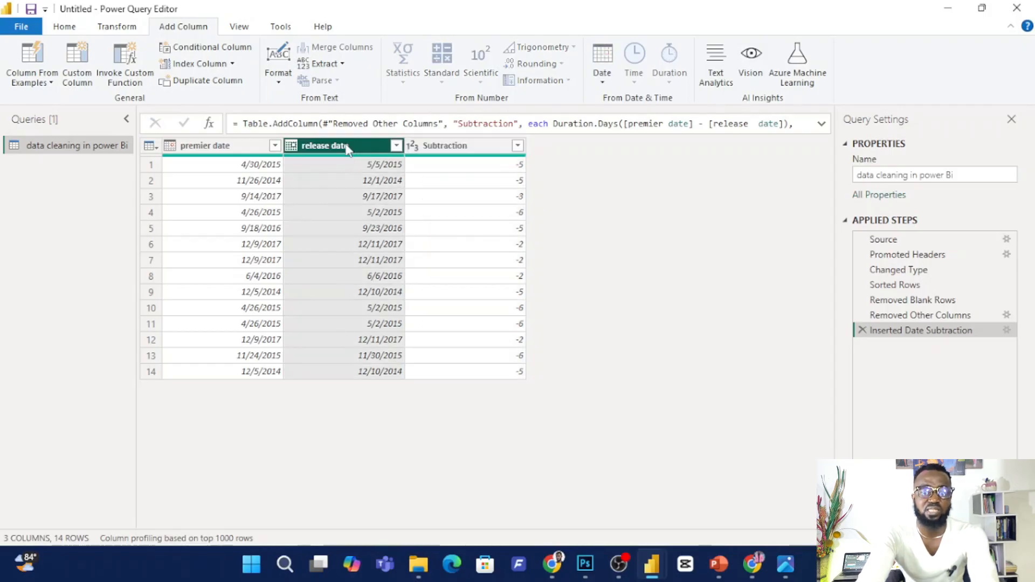
left_click(228, 147, "ctrl")
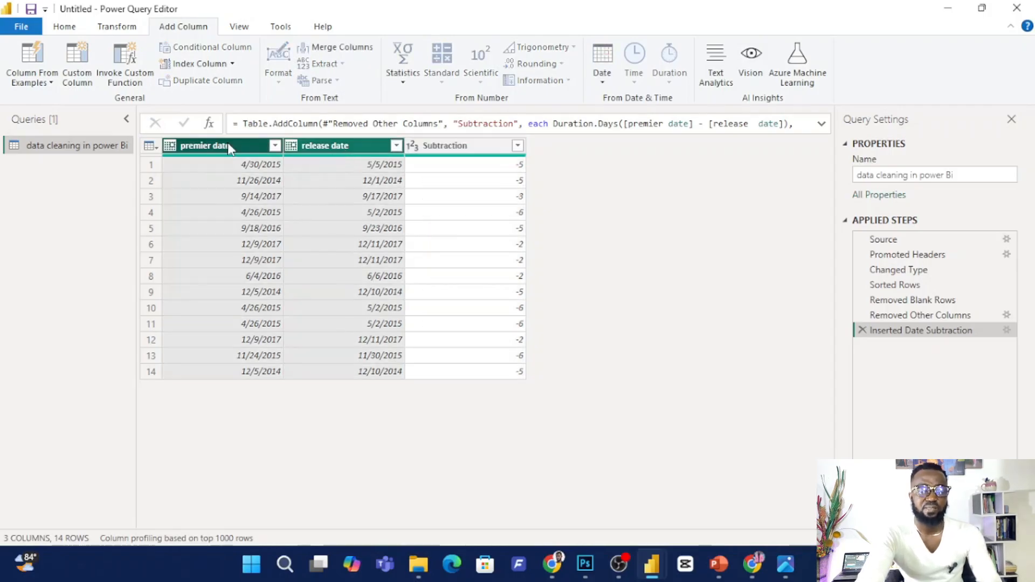
left_click(603, 81)
left_click(641, 234)
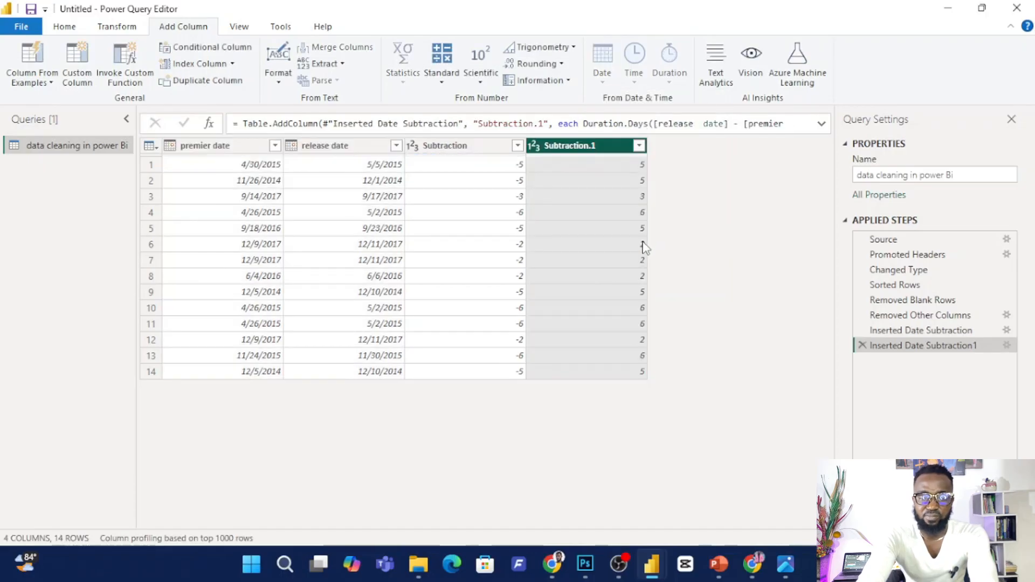
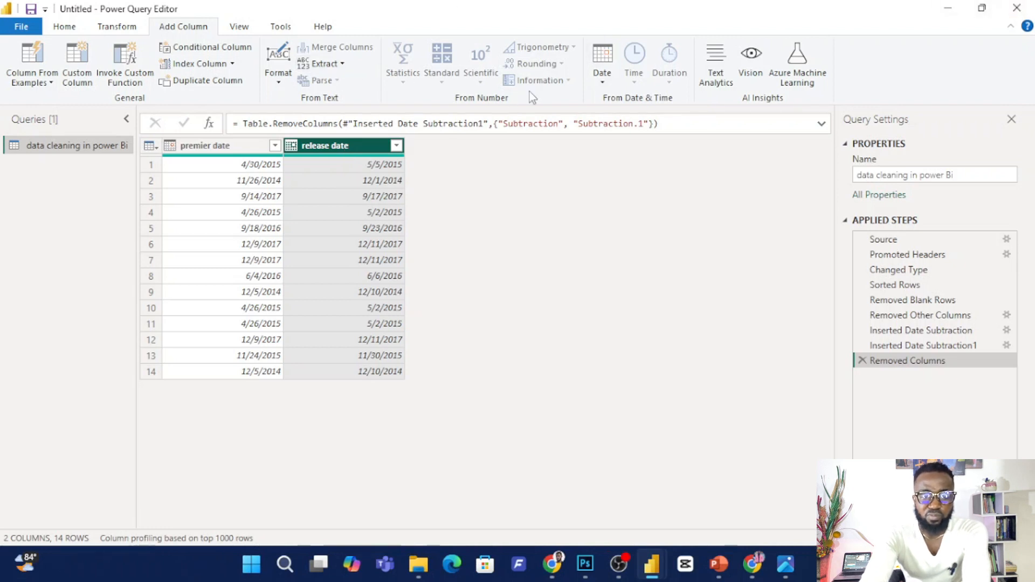
Add an Age column calculated from the release date column.
left_click(602, 80)
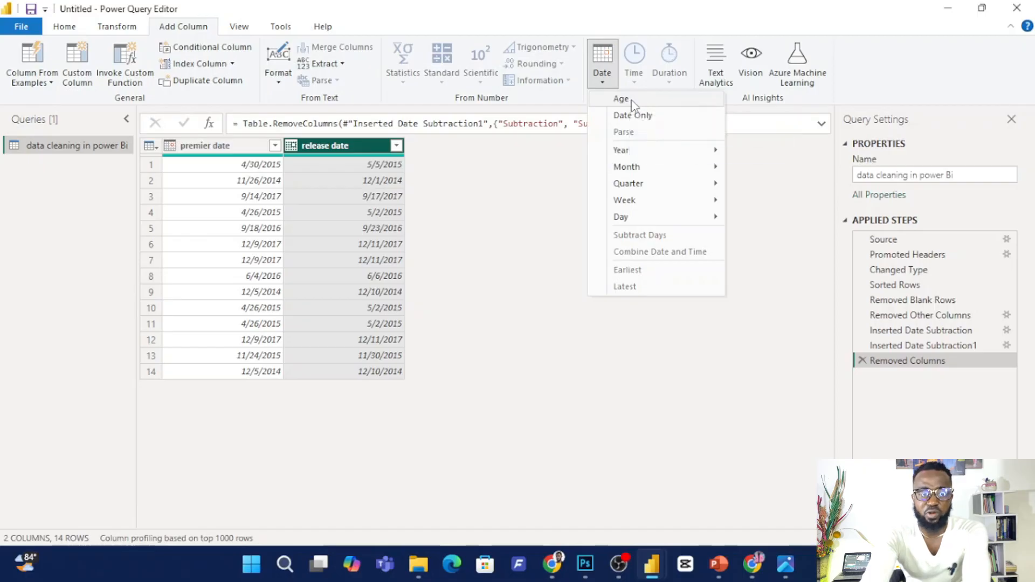
left_click(622, 99)
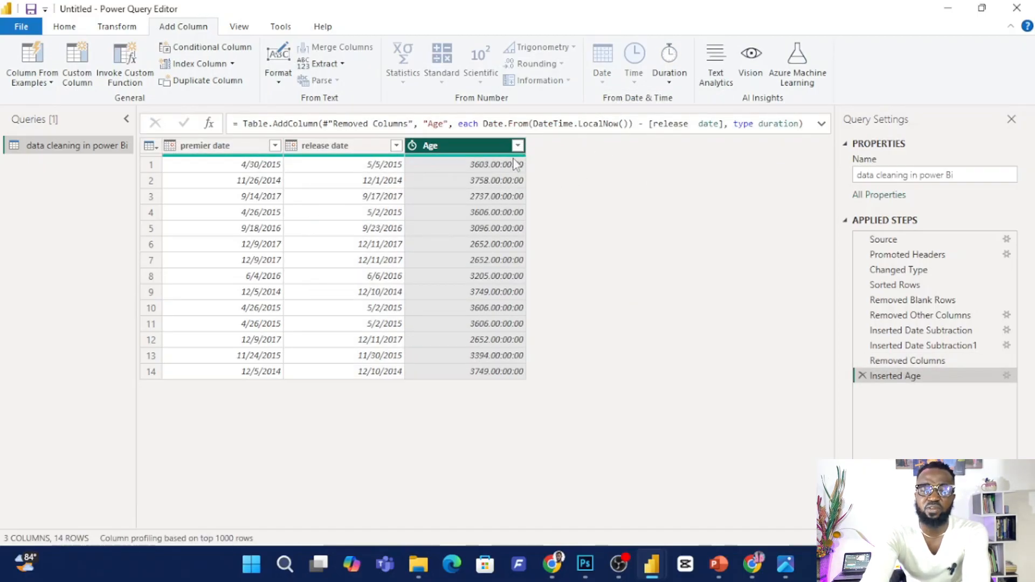
mouse_move(487, 163)
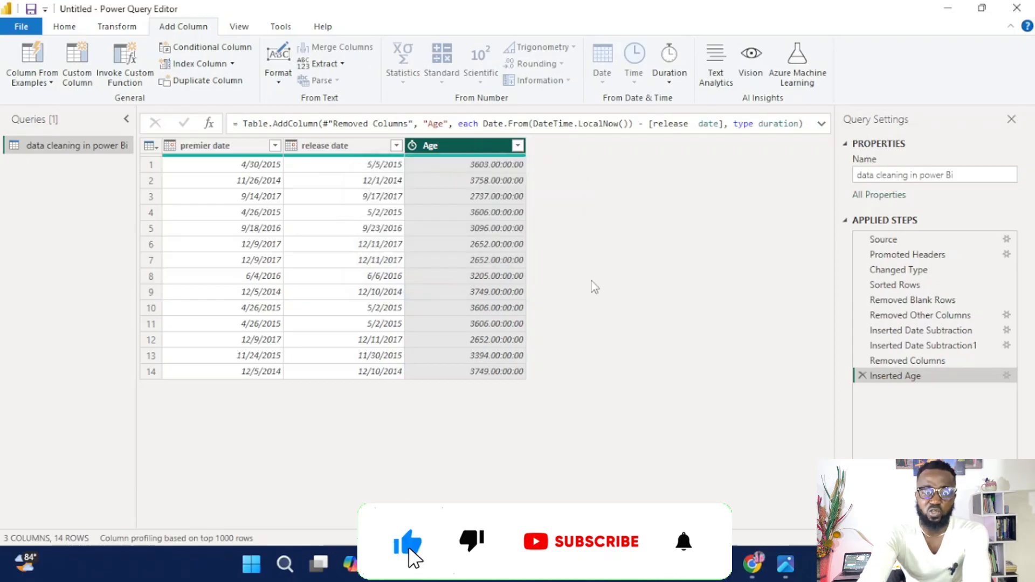
Add a Total Years column from the release date's Age duration and set its data type to Whole Number.
left_click(669, 85)
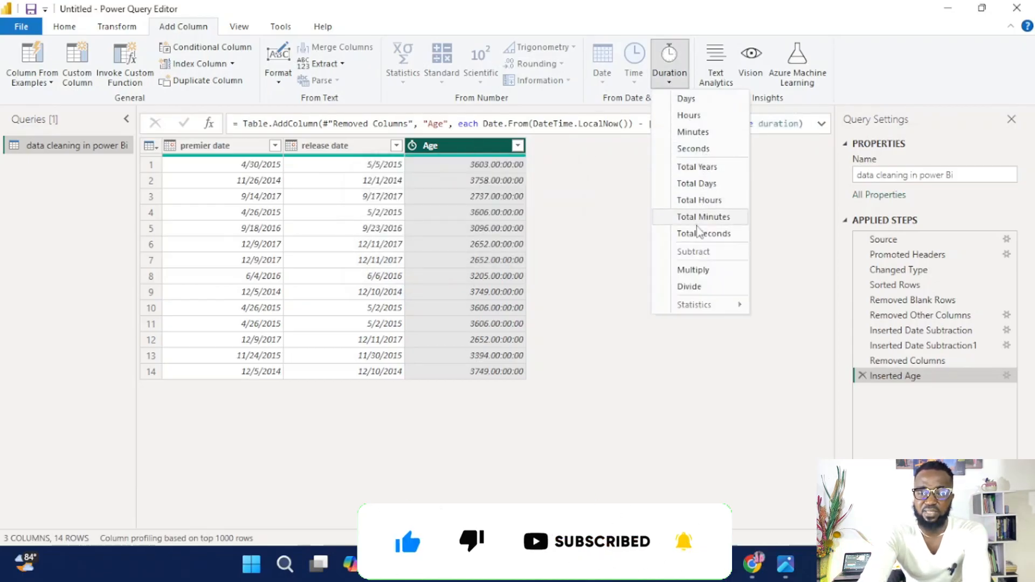
left_click(710, 167)
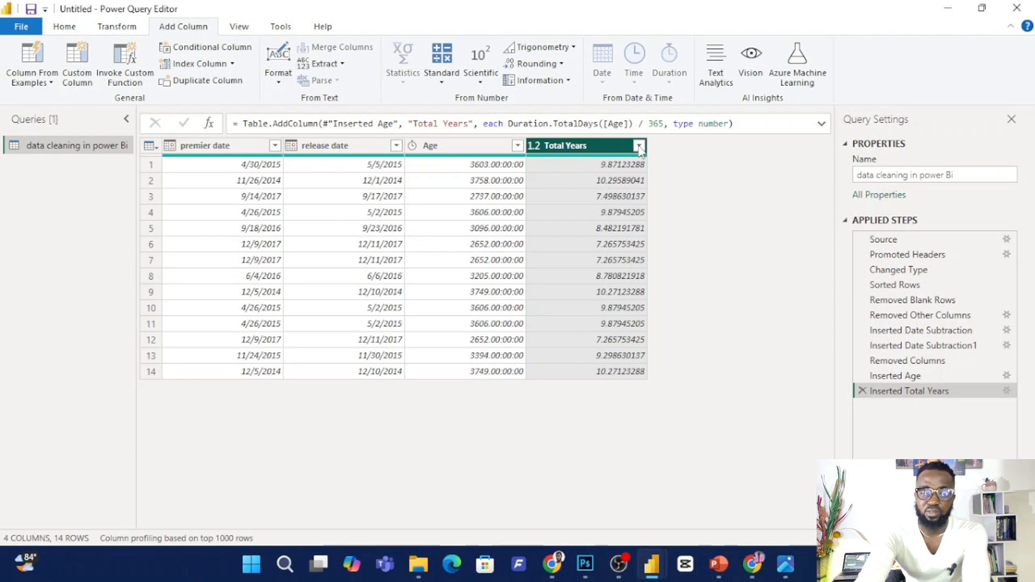
left_click(533, 147)
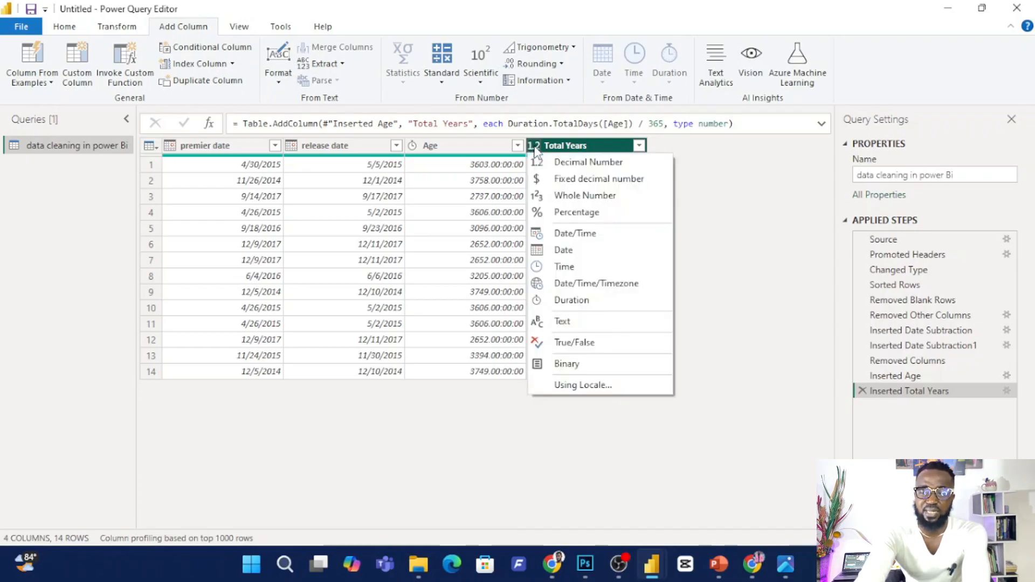
left_click(587, 197)
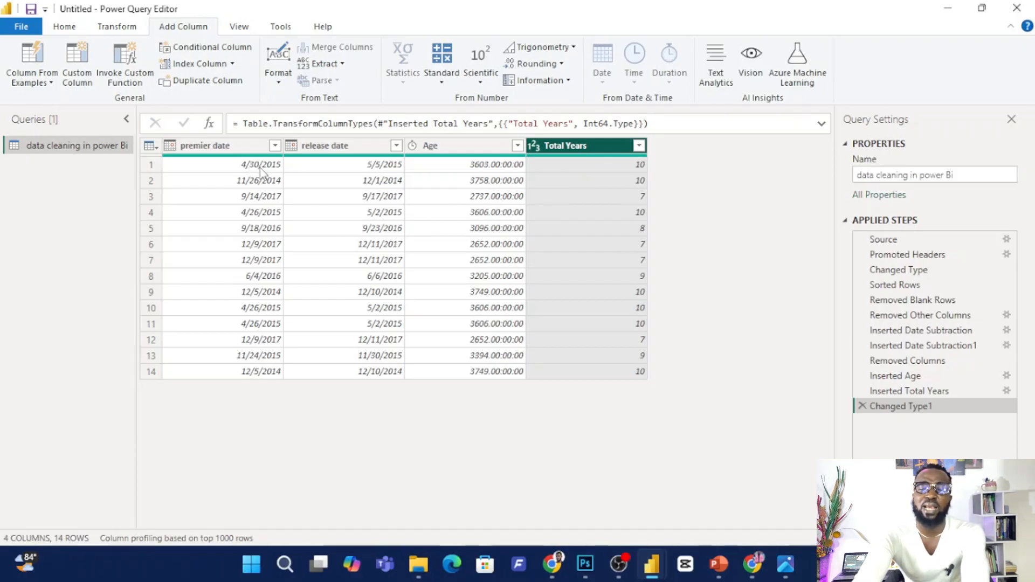
Add a second Age column calculated from the premier date column.
left_click(252, 155)
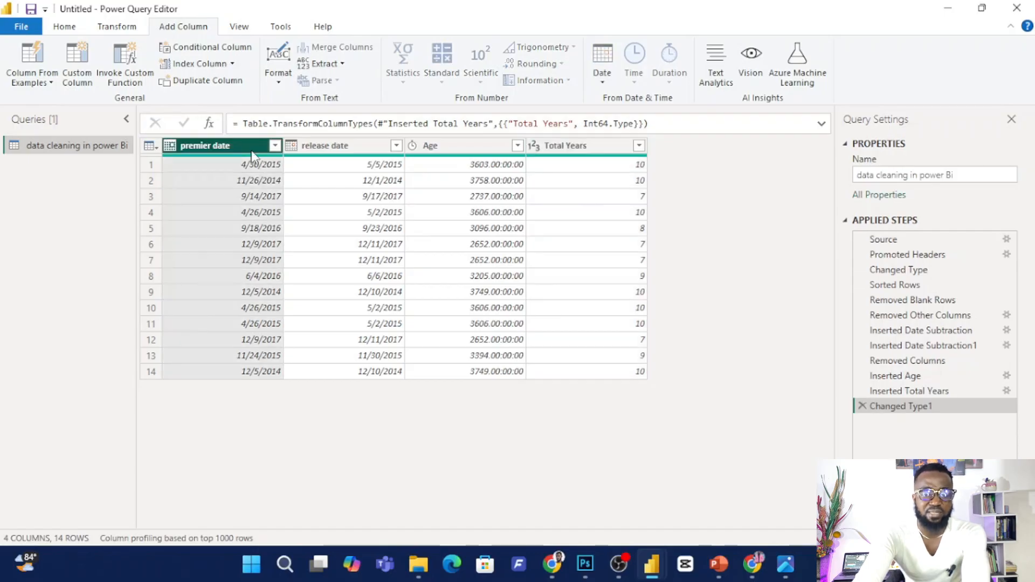
left_click(604, 81)
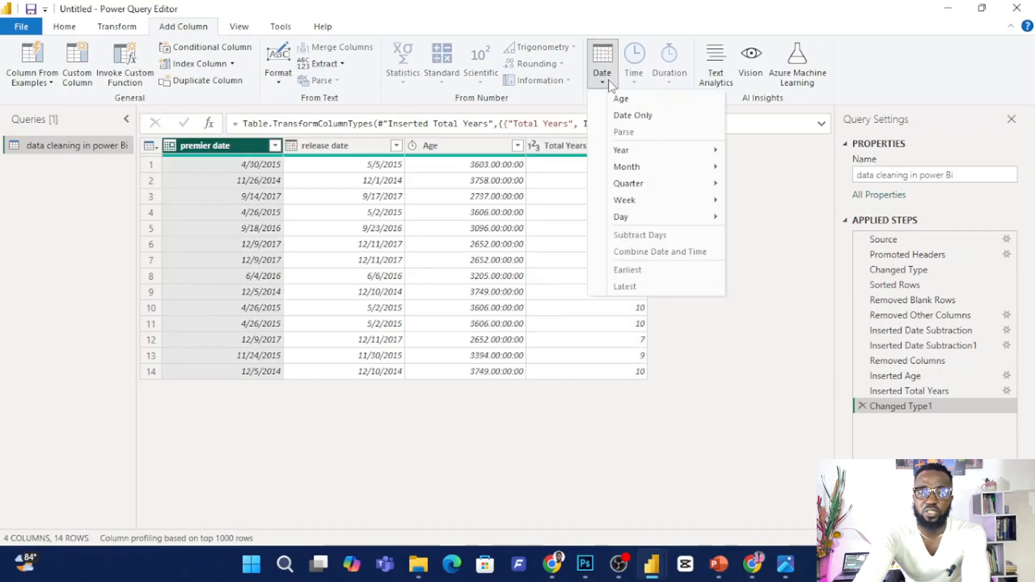
left_click(622, 99)
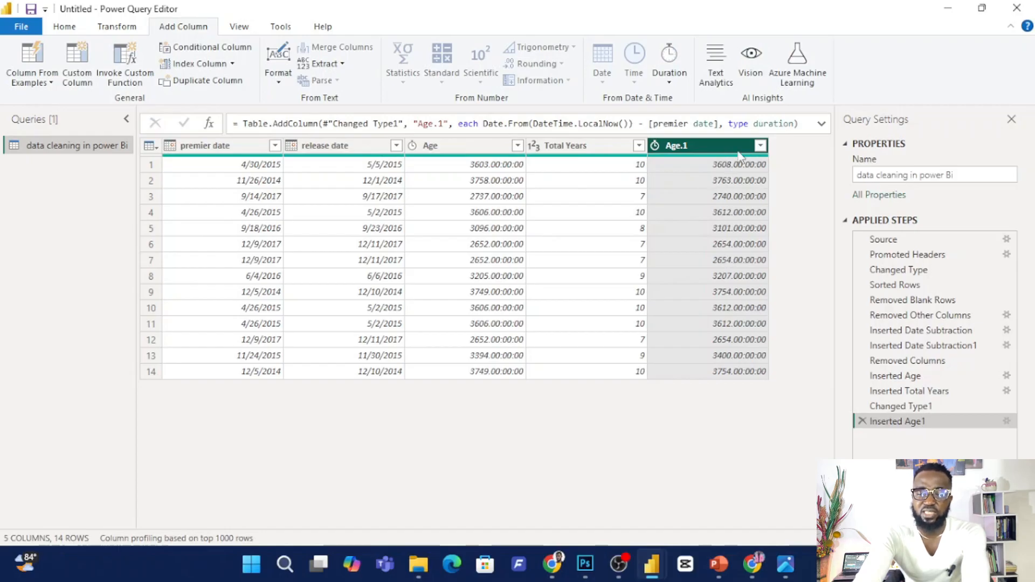
Add a Total Years column from the premier date's Age.1 duration and set its data type to Whole Number.
left_click(669, 84)
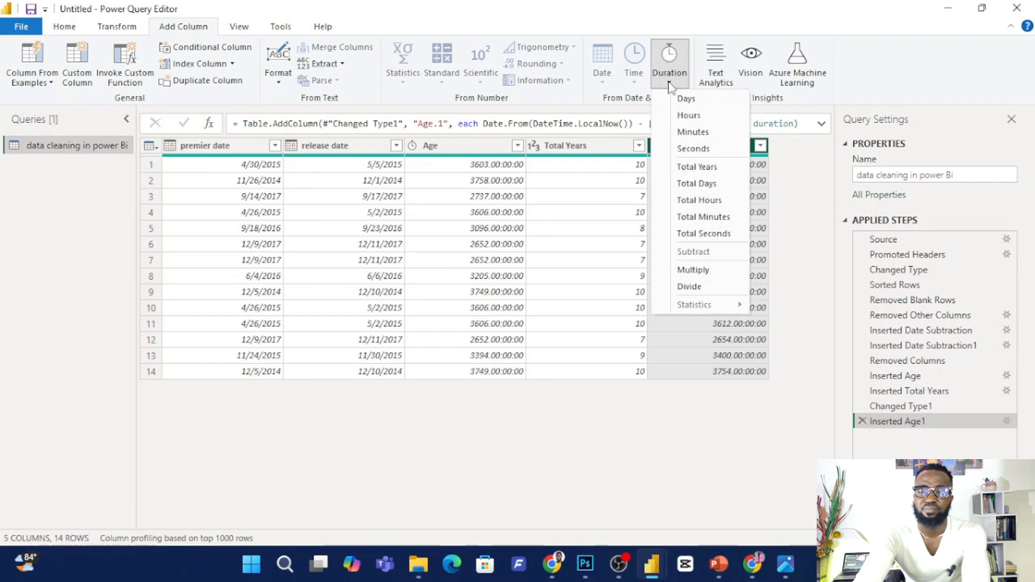
left_click(699, 167)
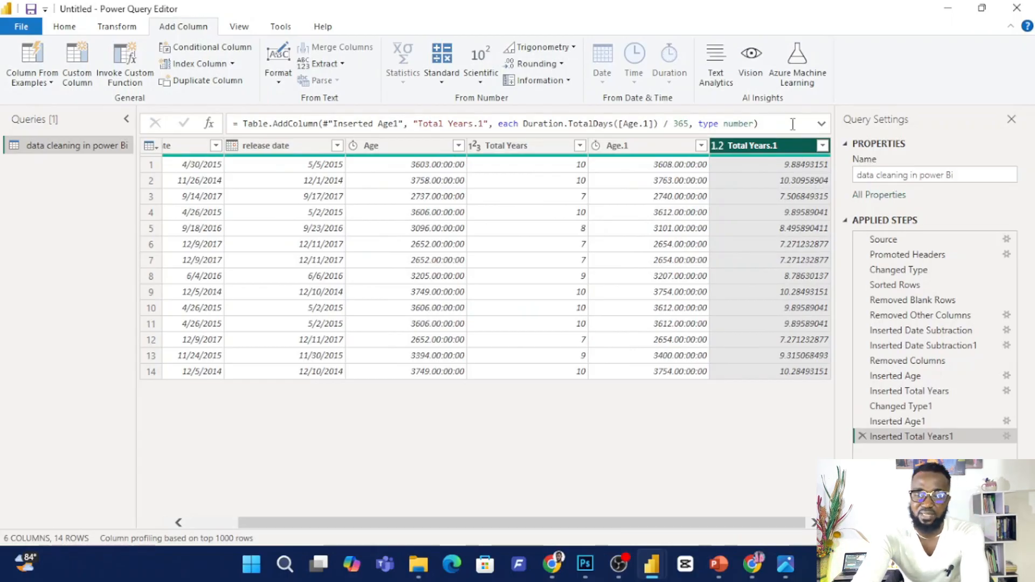
left_click(717, 147)
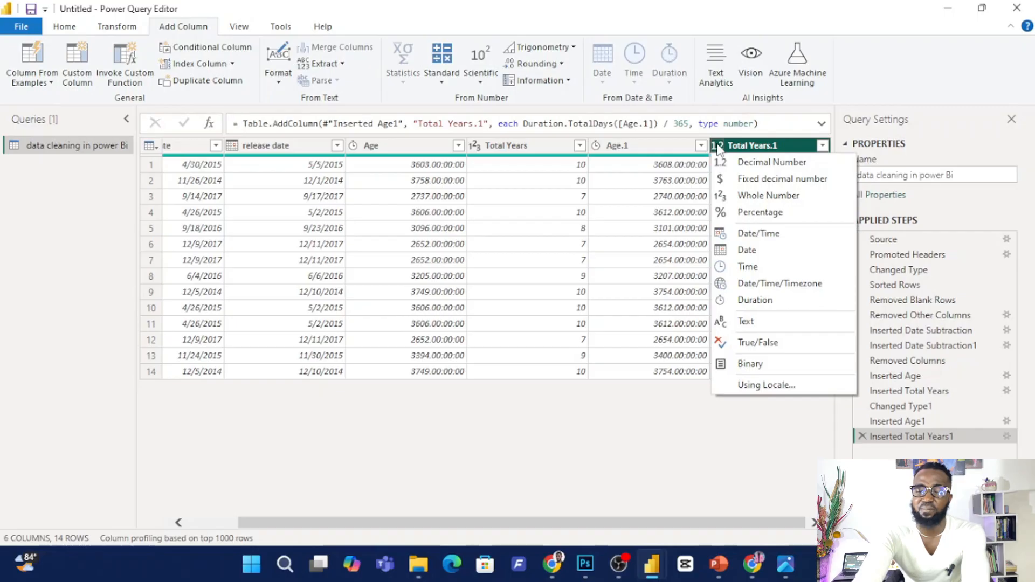
left_click(753, 196)
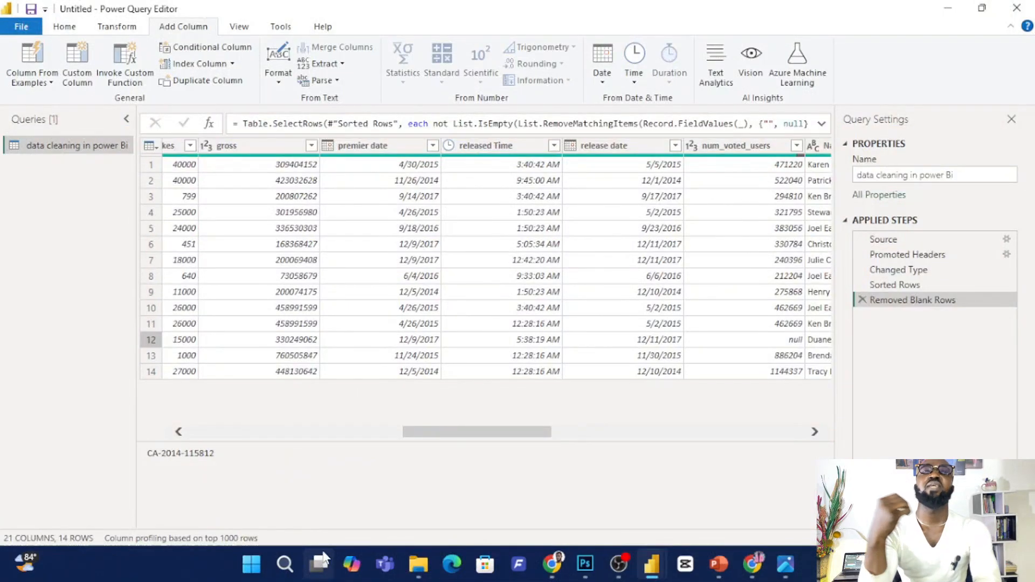
Remove all columns except premier date from the full table.
mouse_move(323, 555)
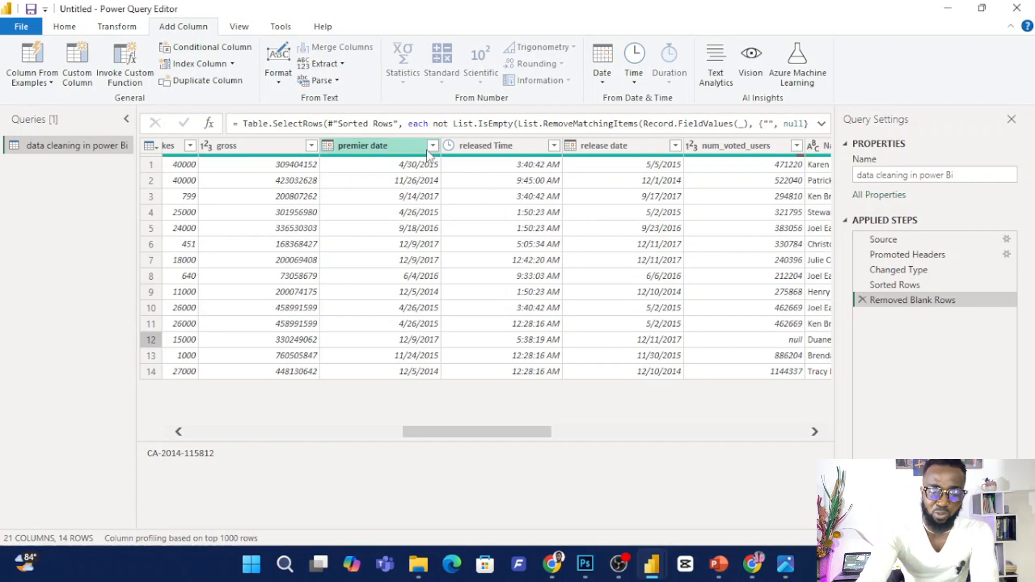
left_click(387, 149)
right_click(390, 151)
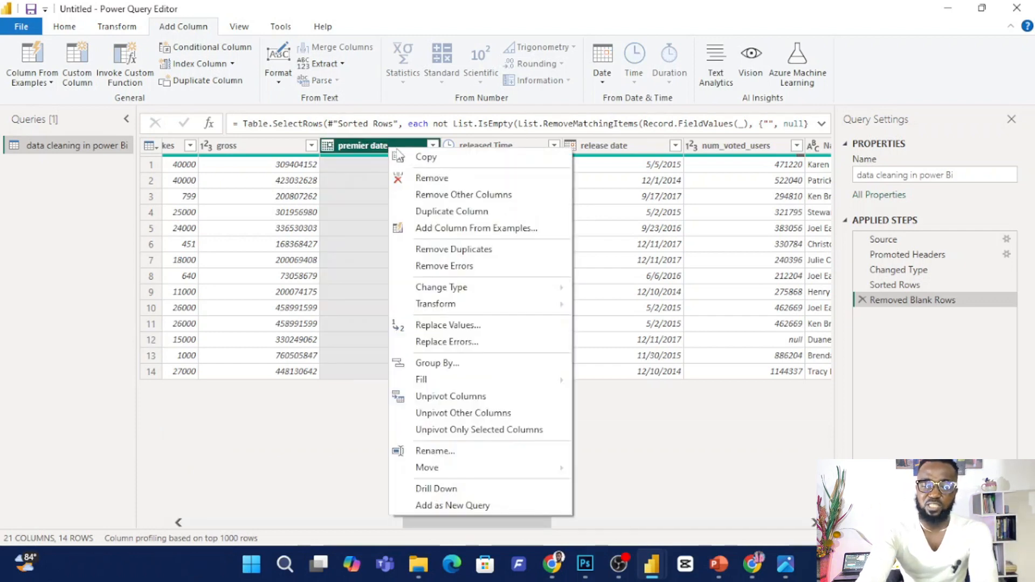
left_click(456, 195)
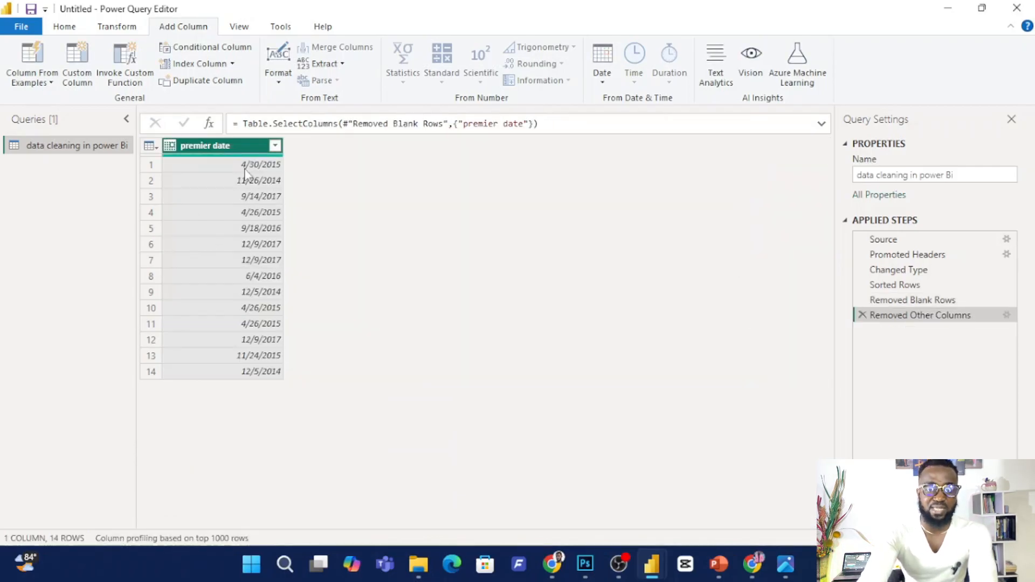
Add a new column containing the month number of each premier date.
left_click(601, 84)
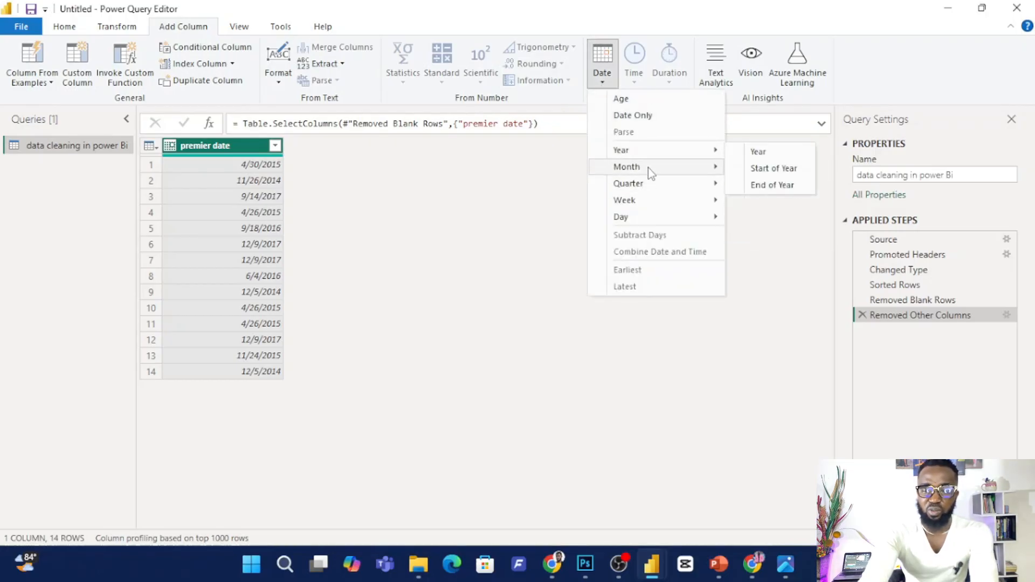
mouse_move(650, 168)
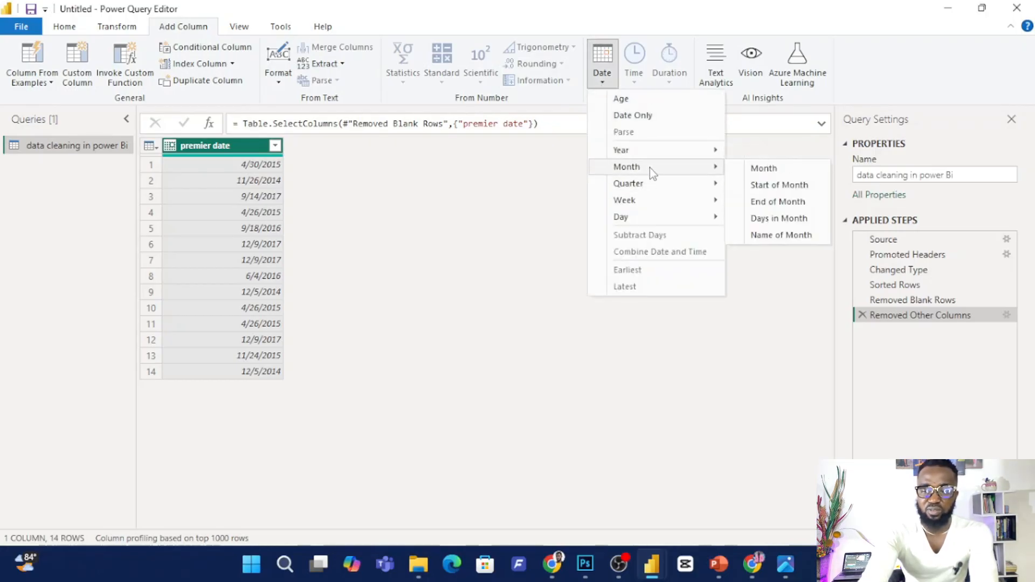
left_click(762, 168)
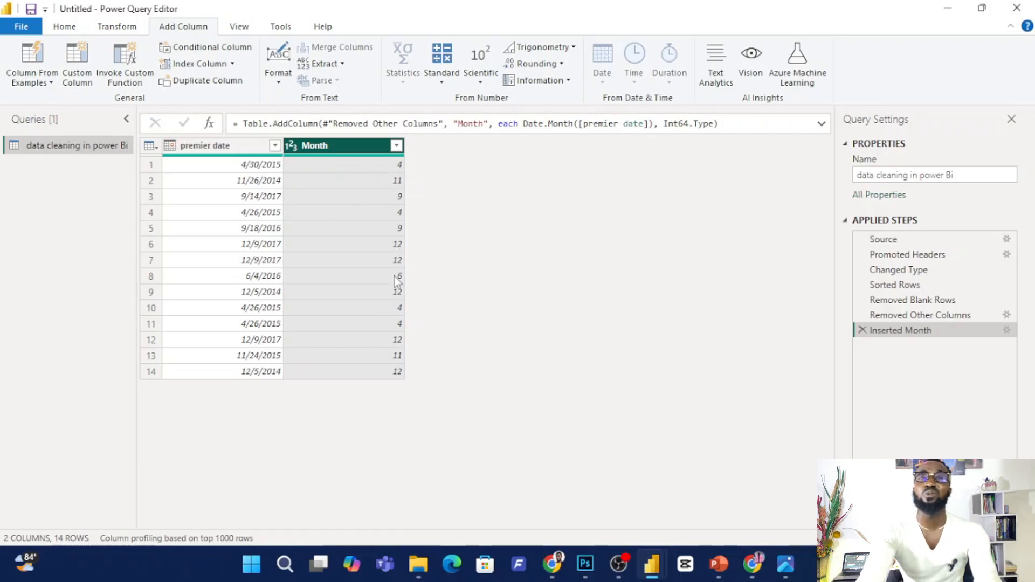
Add a Name of Month column based on the premier date column.
left_click(234, 152)
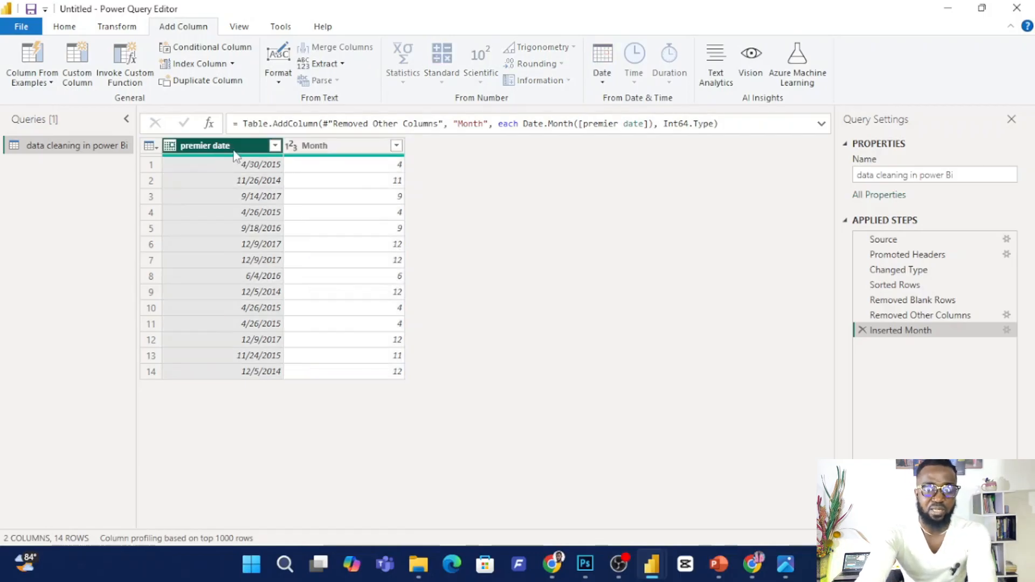
left_click(603, 76)
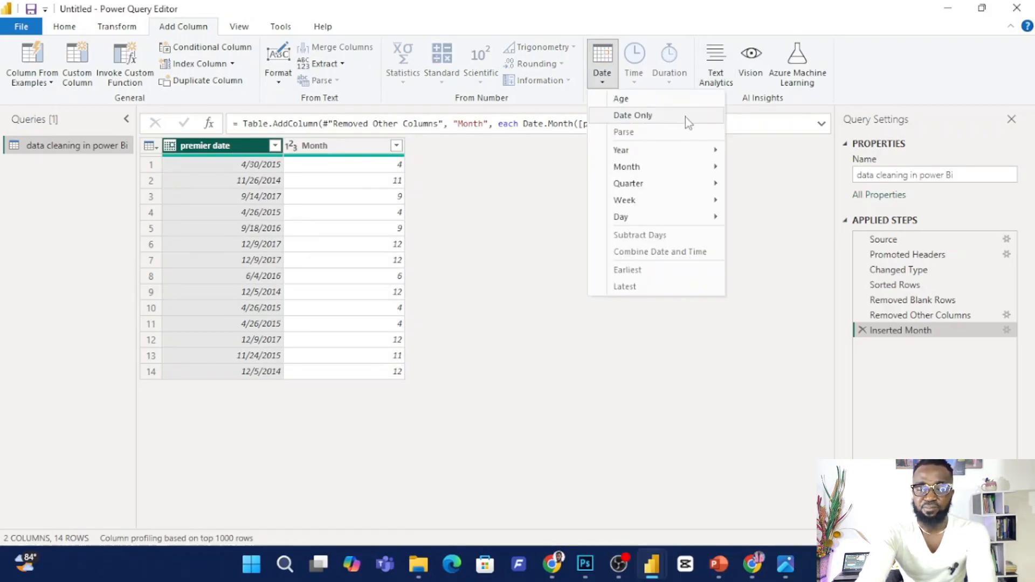
mouse_move(672, 168)
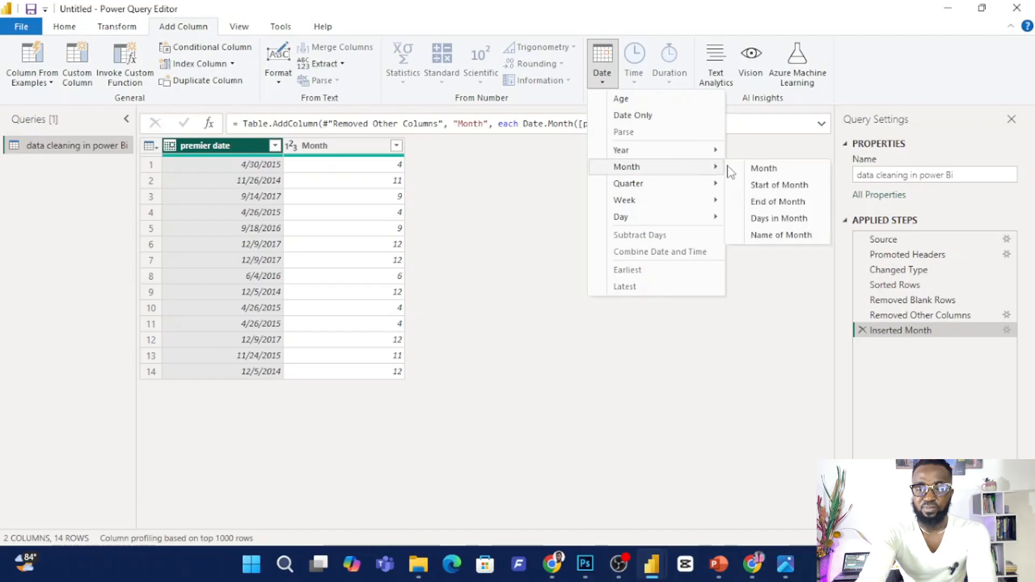
left_click(777, 236)
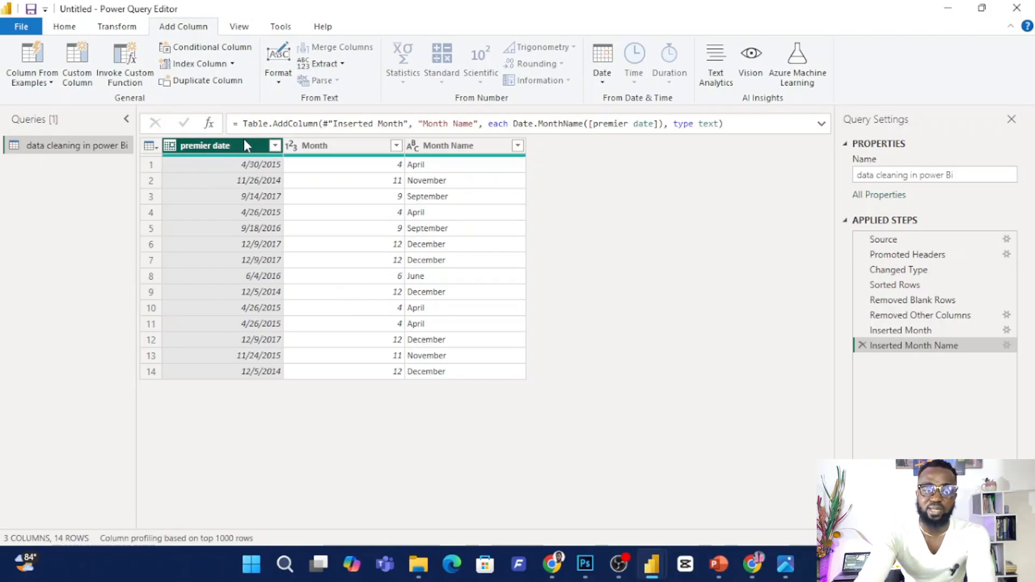
Add a Name of Day column based on the premier date column.
left_click(602, 82)
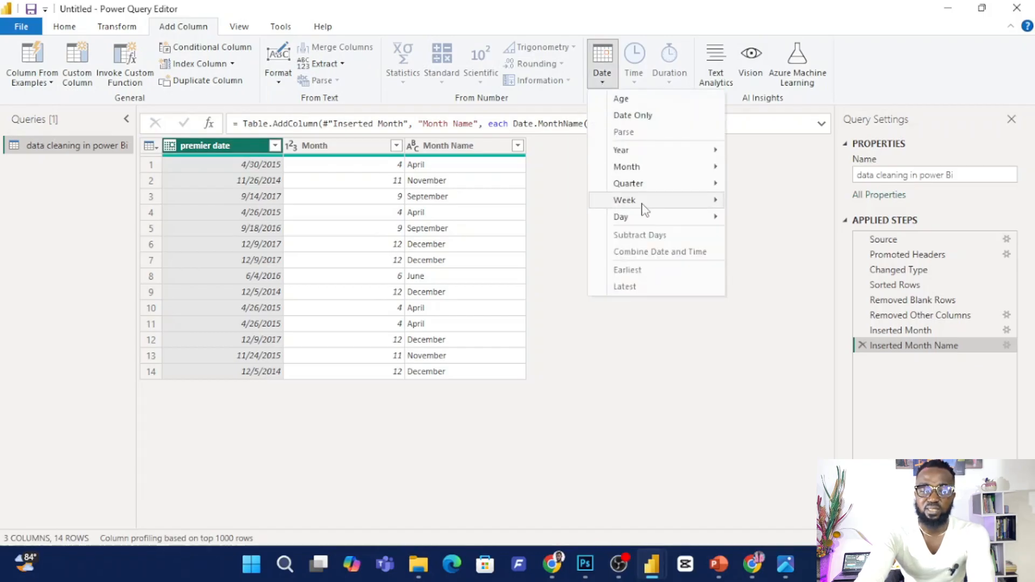
mouse_move(640, 216)
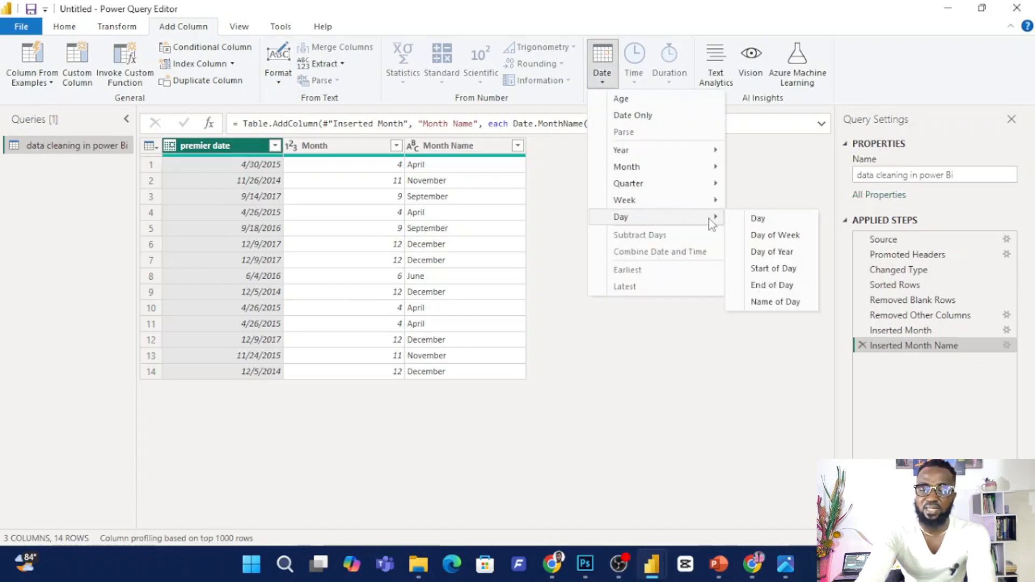
left_click(784, 300)
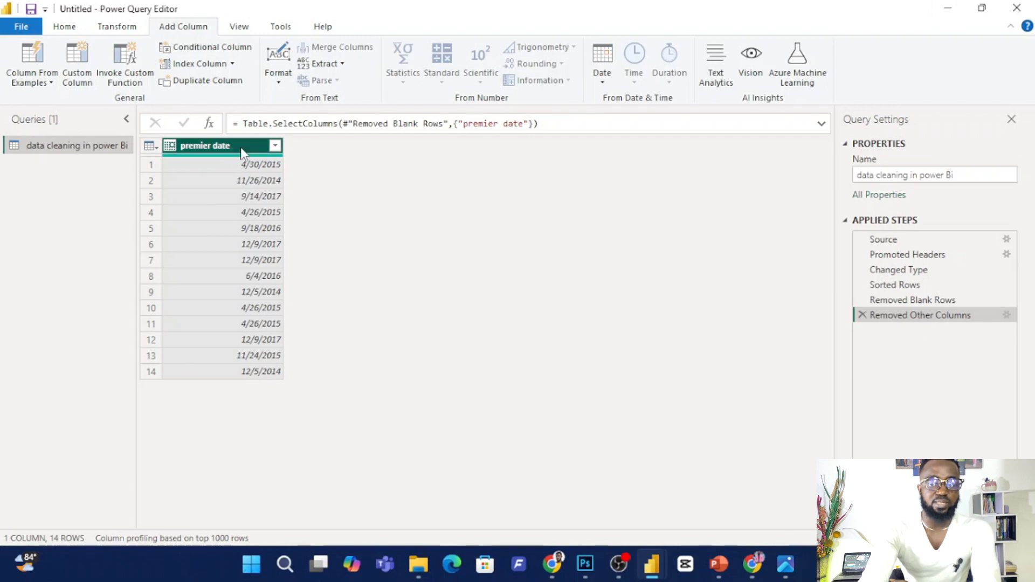
Add a Day of Week column based on the premier date column.
left_click(609, 80)
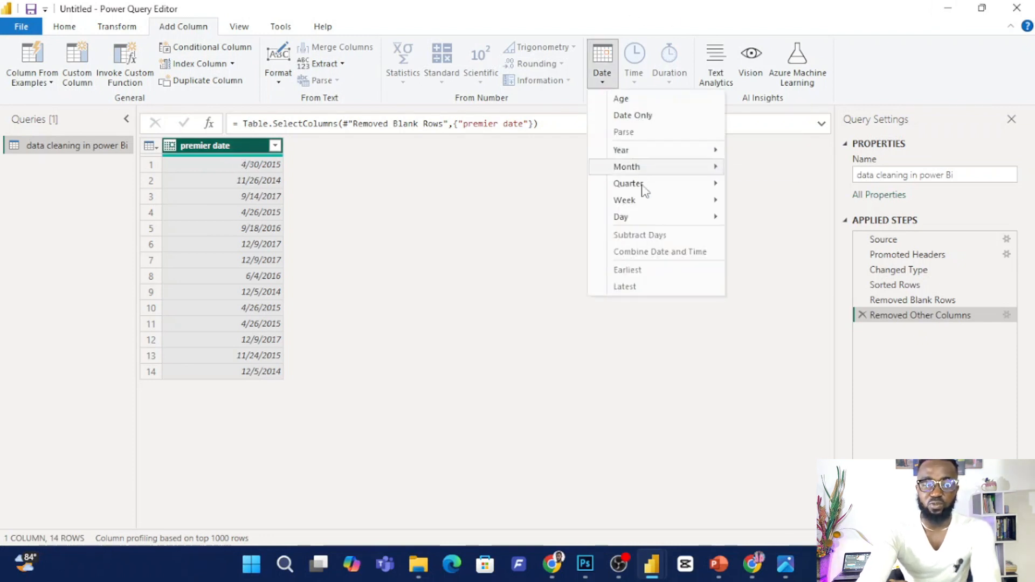
mouse_move(644, 218)
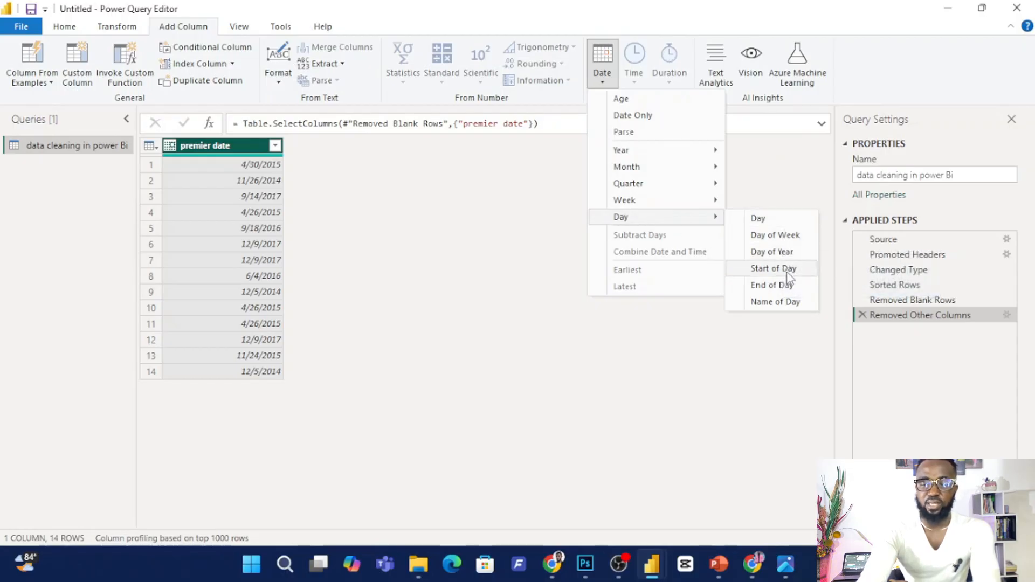
left_click(788, 235)
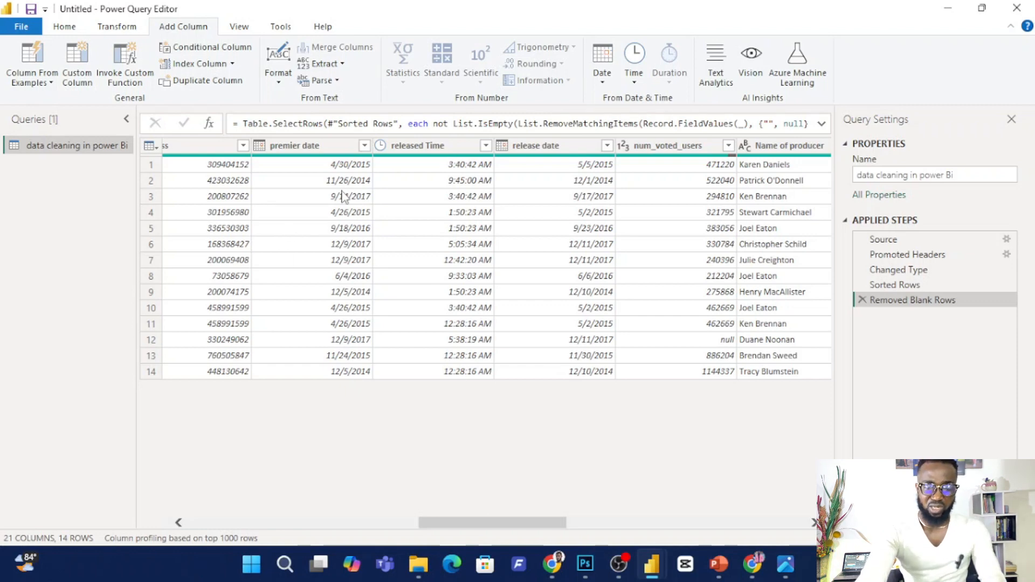
Remove all columns except premier date and released Time from the full table.
left_click(335, 147)
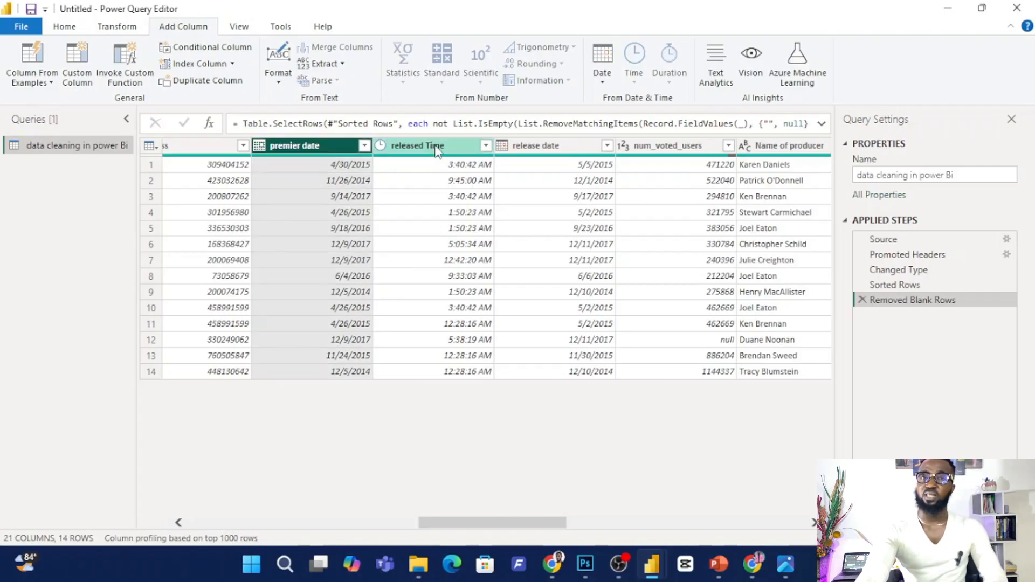
left_click(435, 150, "ctrl")
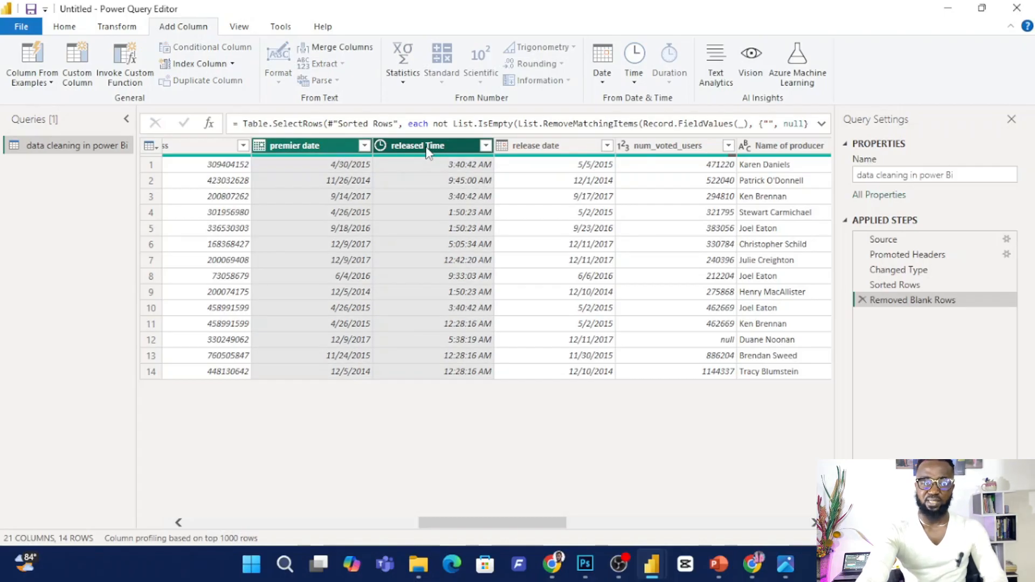
right_click(421, 142)
left_click(488, 189)
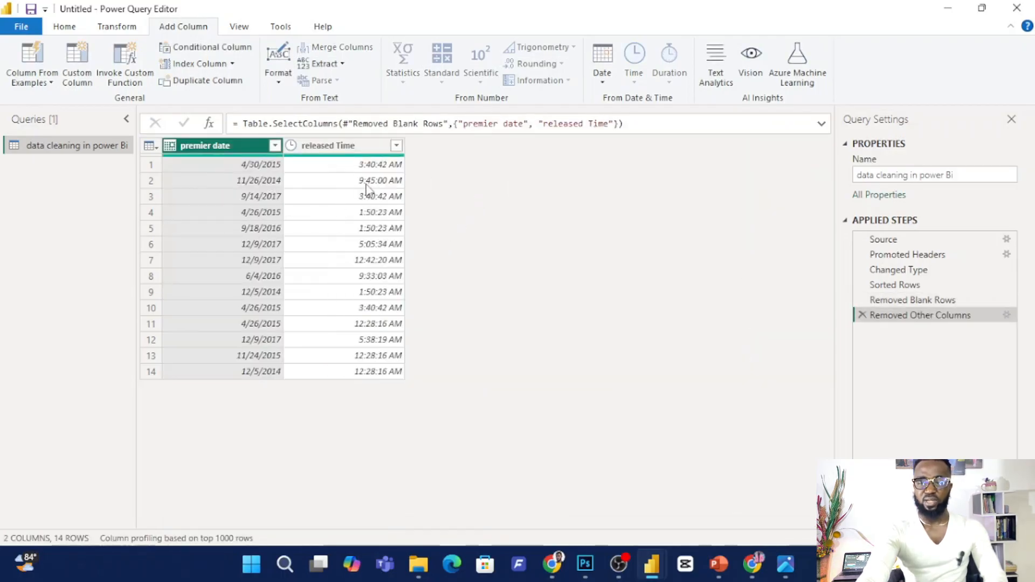
Add a Merged column combining premier date and released Time, using Space as the separator.
left_click(325, 148, "ctrl")
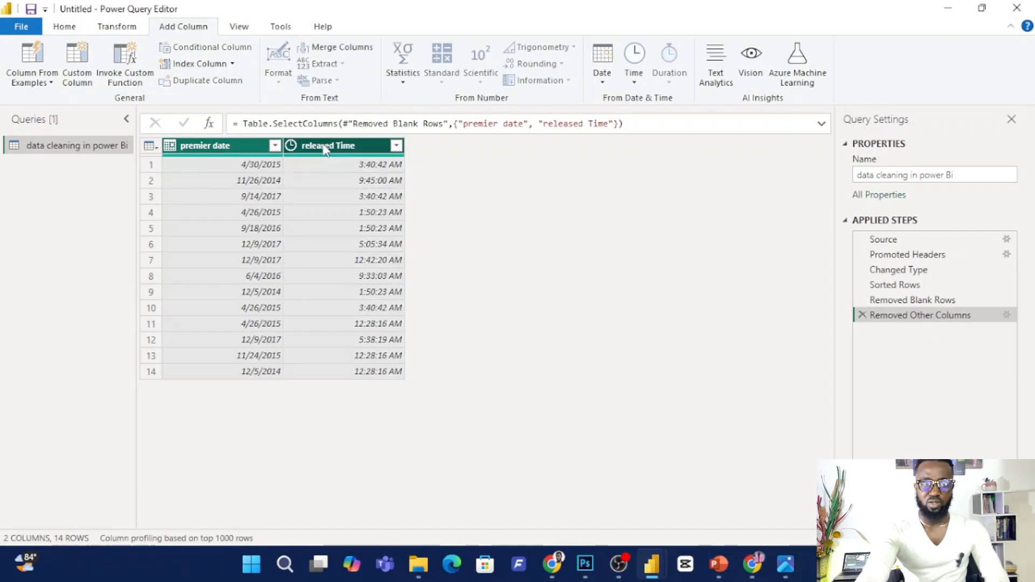
left_click(342, 47)
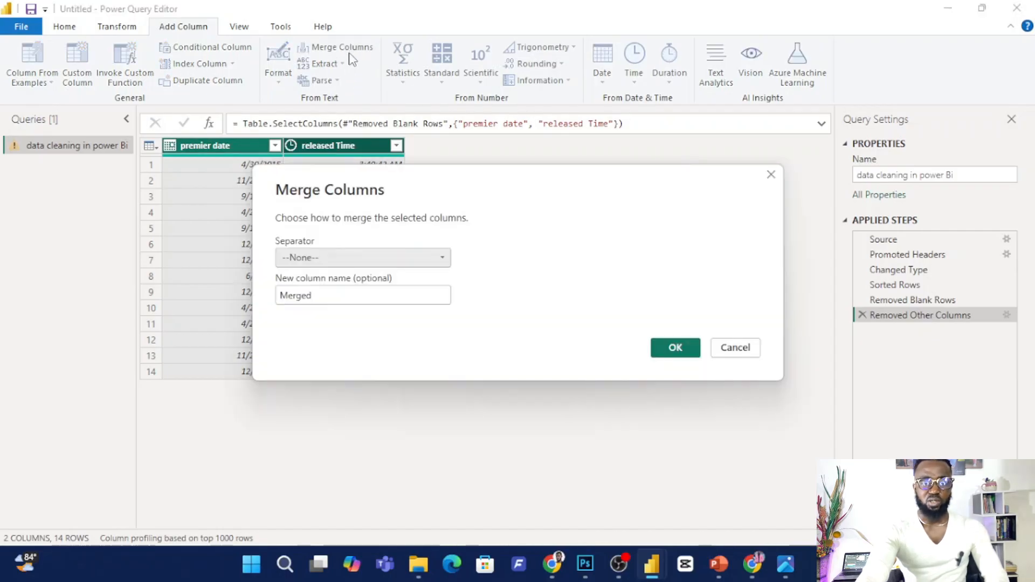
left_click(327, 261)
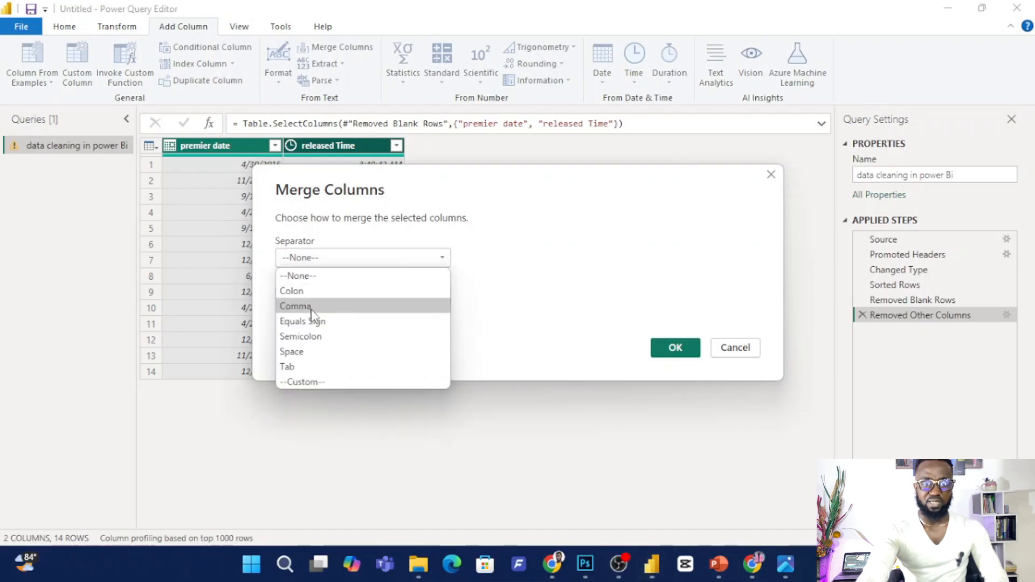
left_click(315, 353)
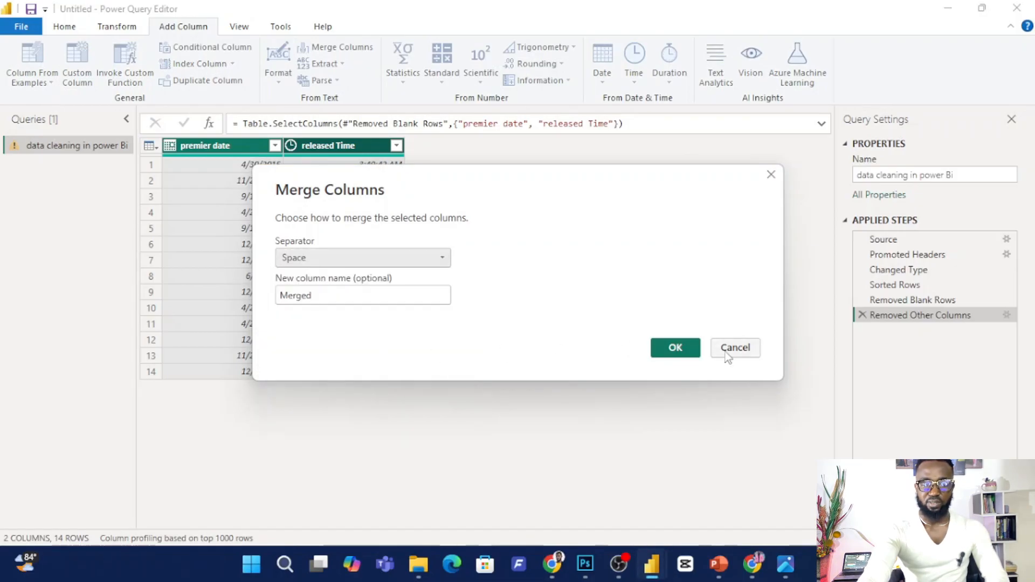
left_click(673, 347)
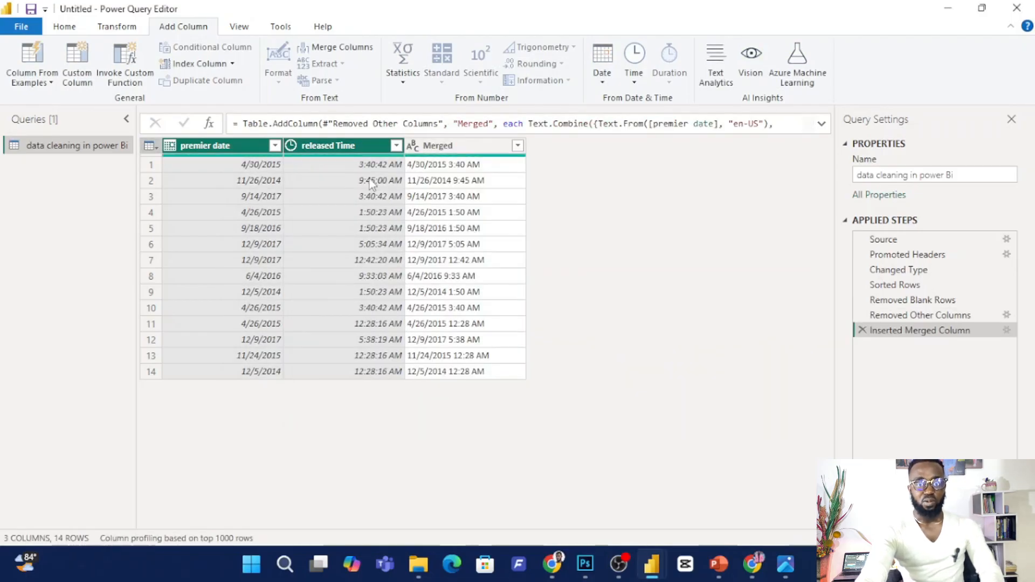
Remove the original premier date and released Time columns, keeping only the Merged column.
mouse_move(337, 156)
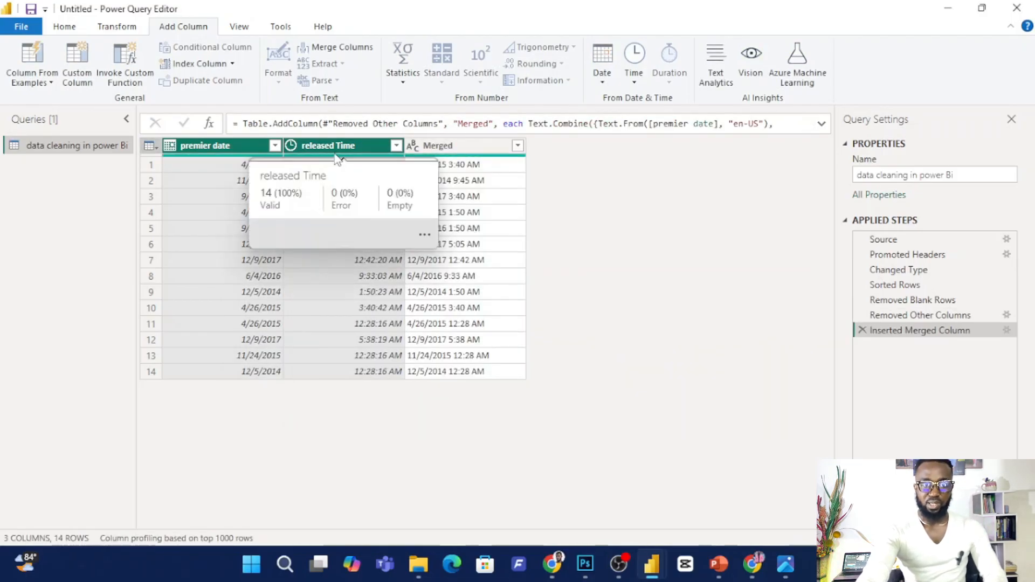
right_click(335, 147)
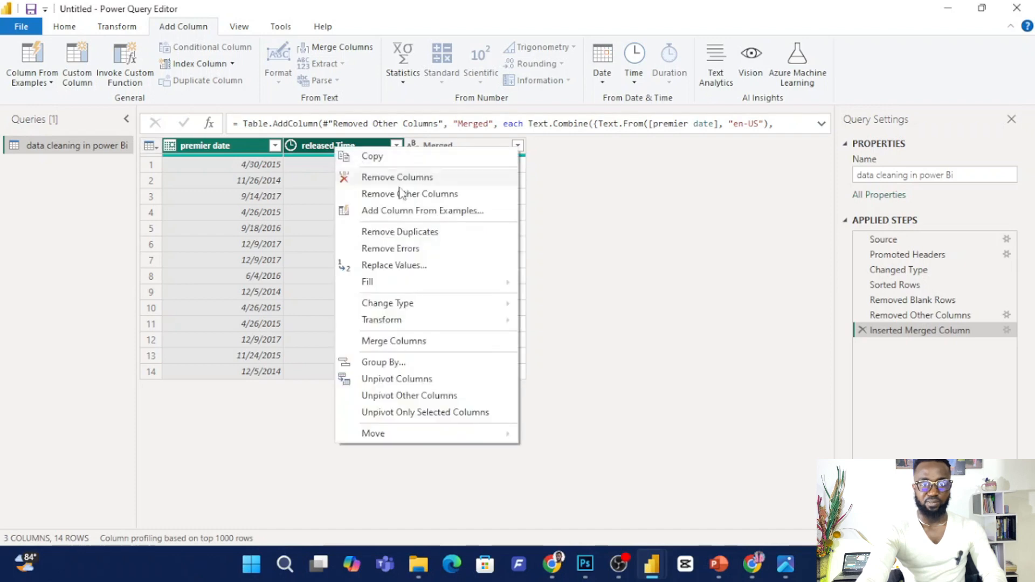
left_click(403, 177)
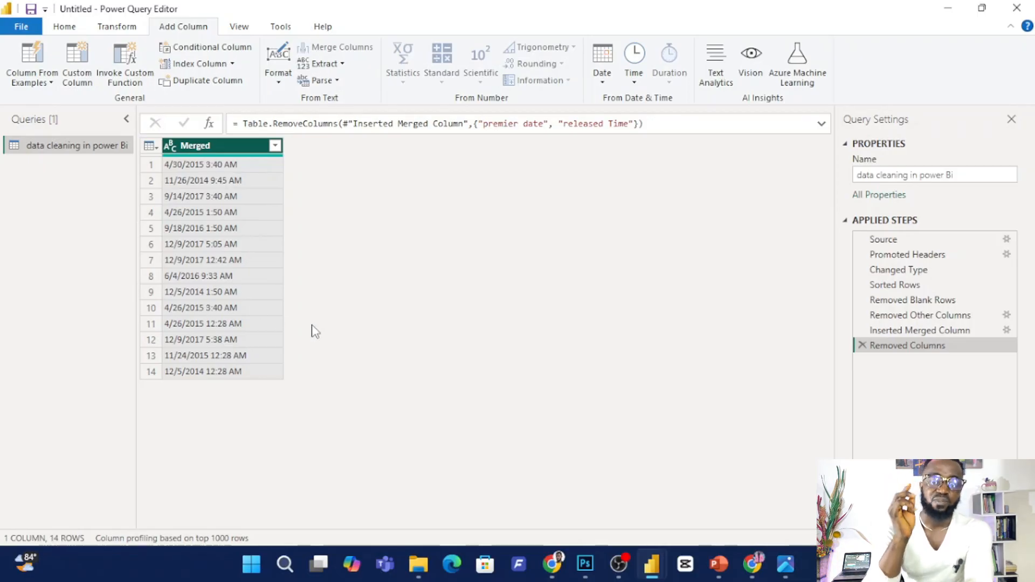
Change the data type of the Merged column from text to Date/Time.
left_click(601, 86)
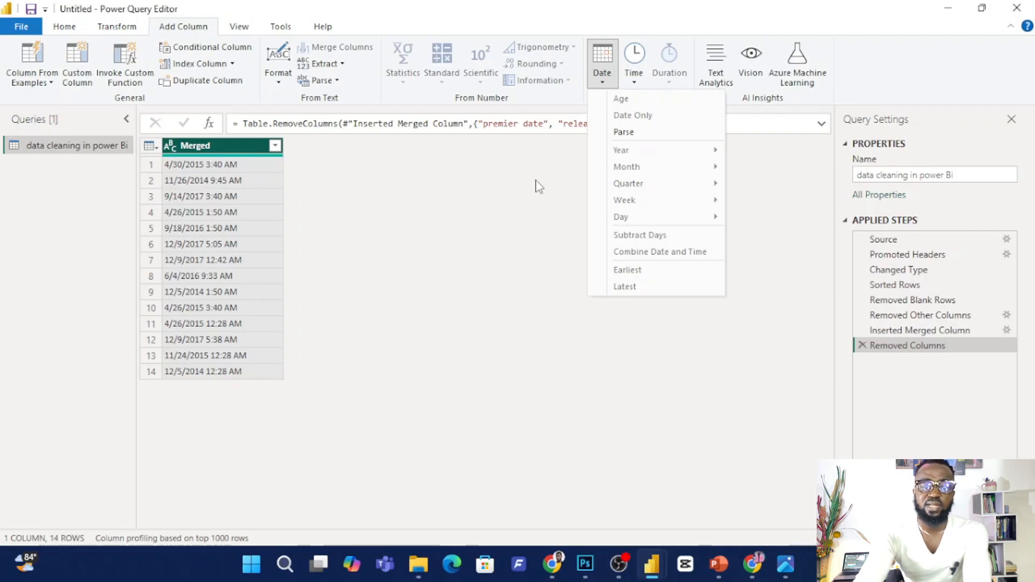
left_click(192, 157)
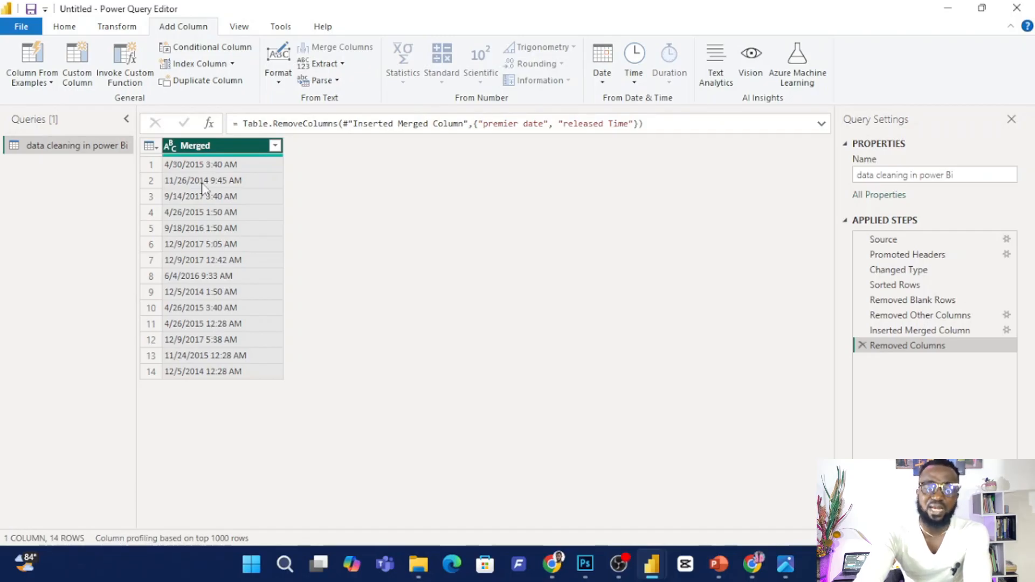
left_click(170, 146)
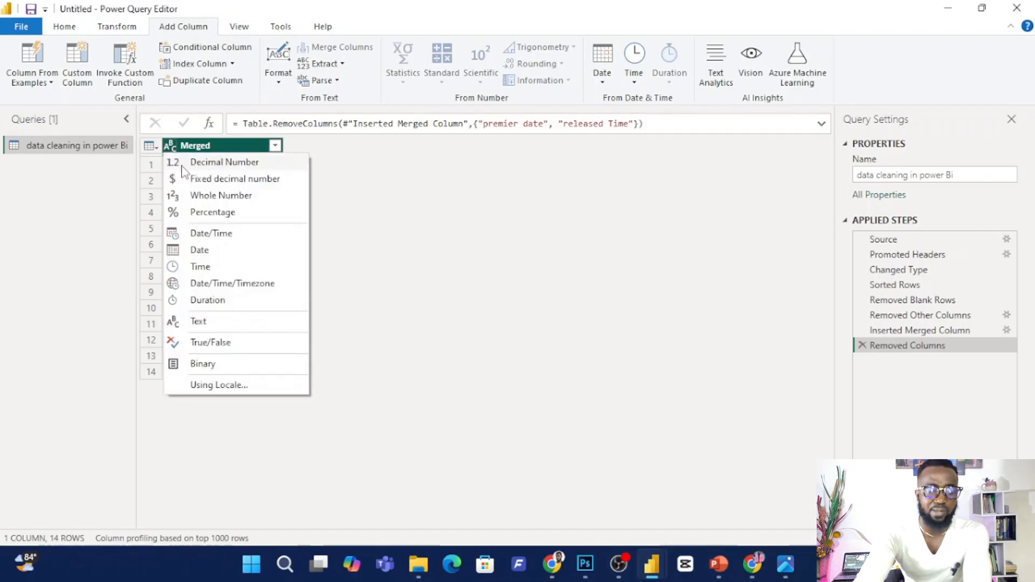
left_click(209, 235)
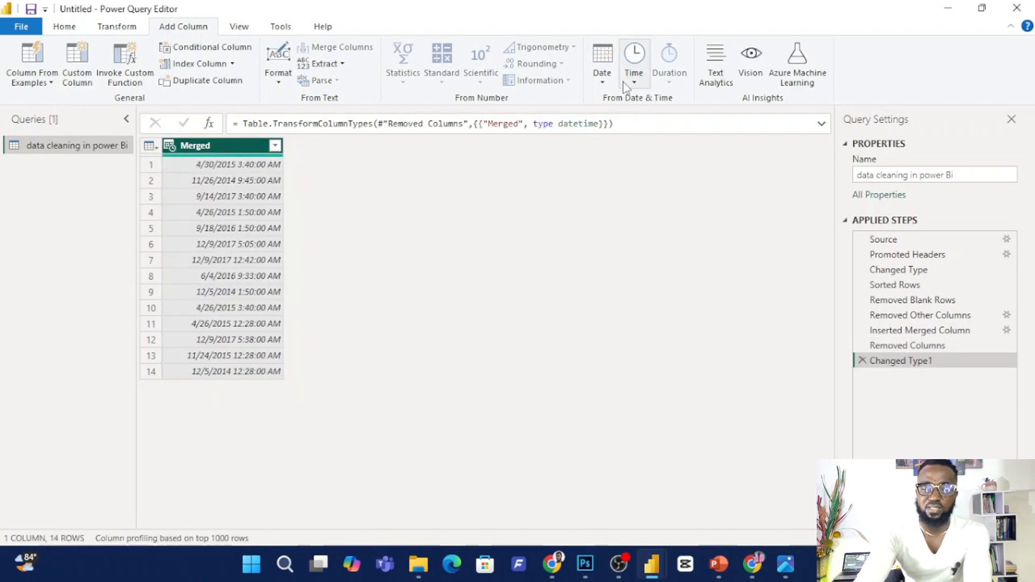
Add a Time Only column extracted from the Merged date/time column.
left_click(602, 81)
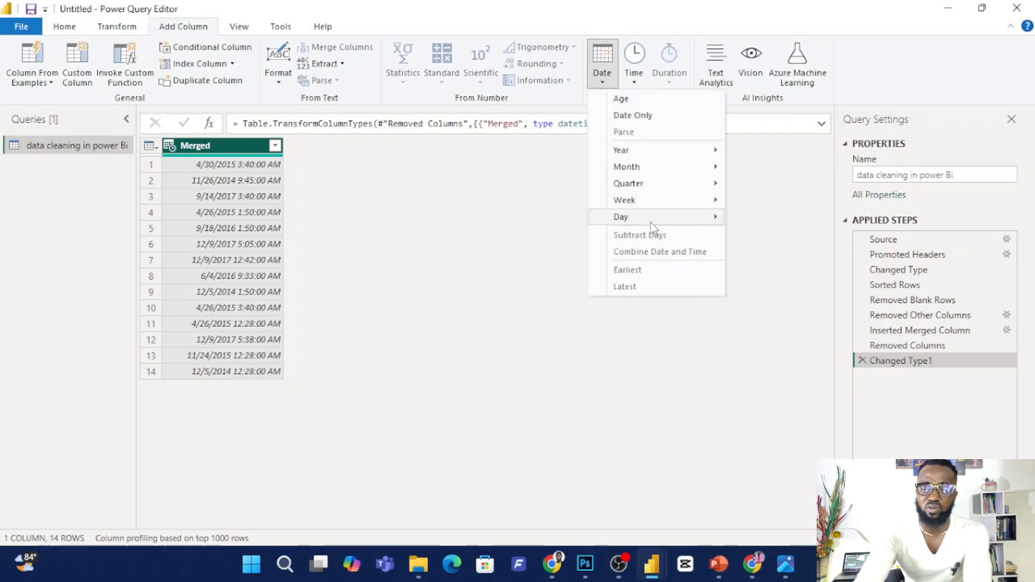
left_click(635, 81)
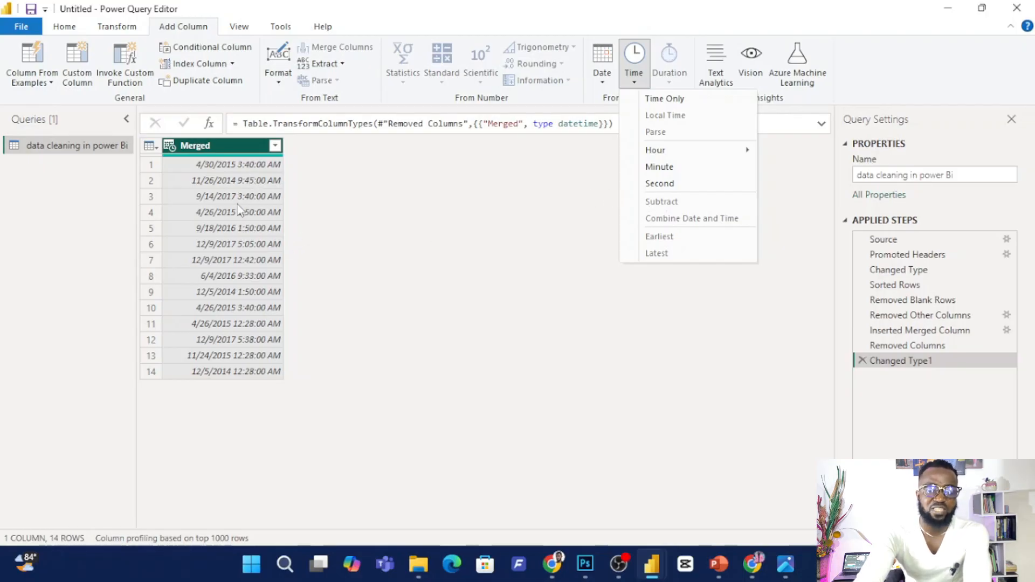
left_click(677, 101)
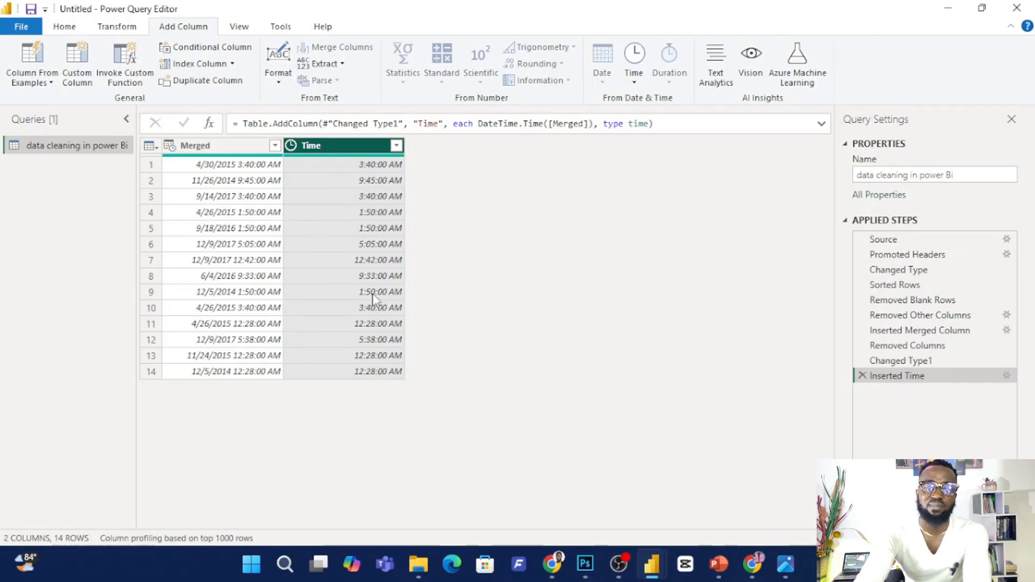
Add a Date Only column extracted from the Merged date/time column.
left_click(224, 146)
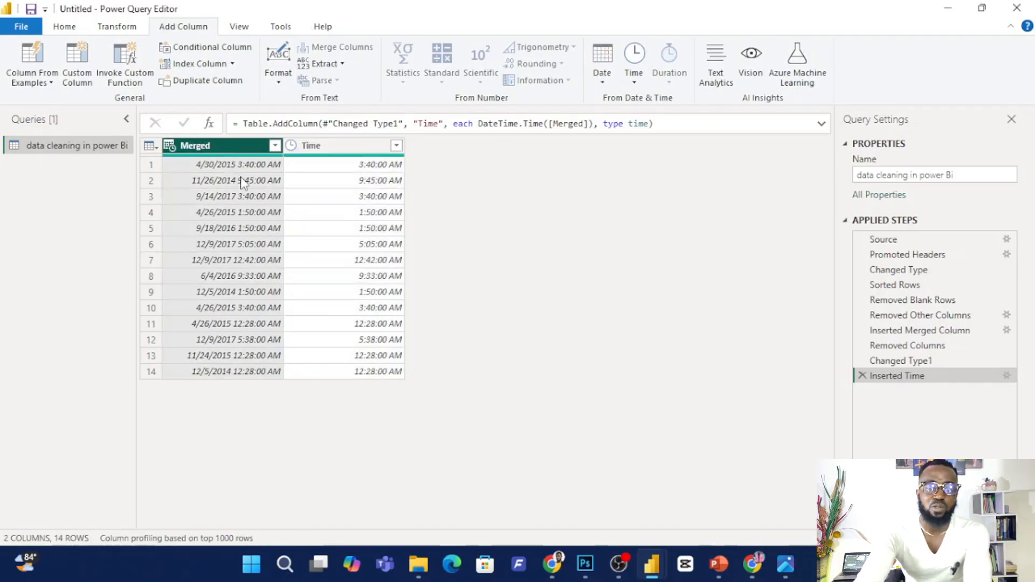
left_click(603, 80)
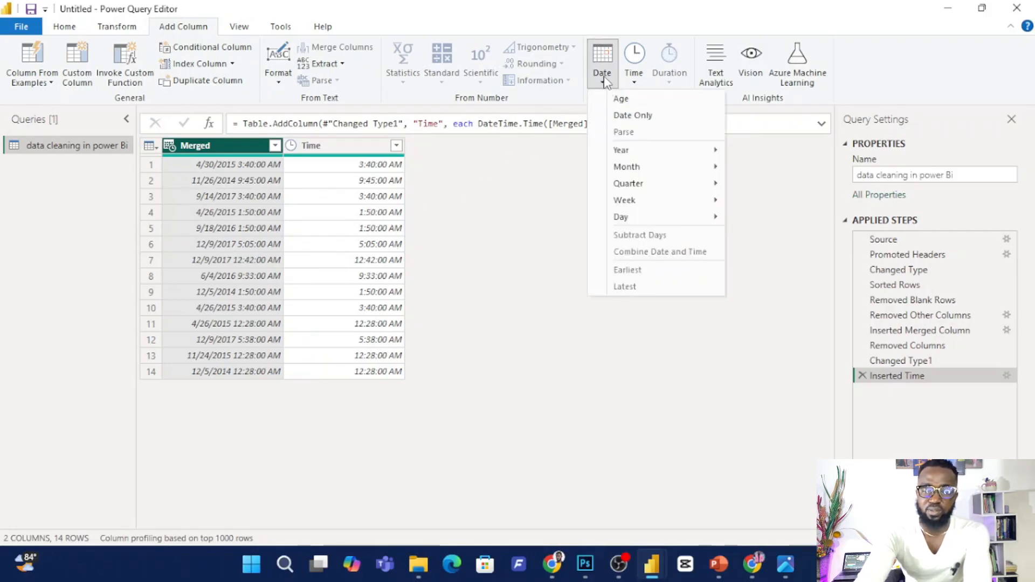
left_click(658, 115)
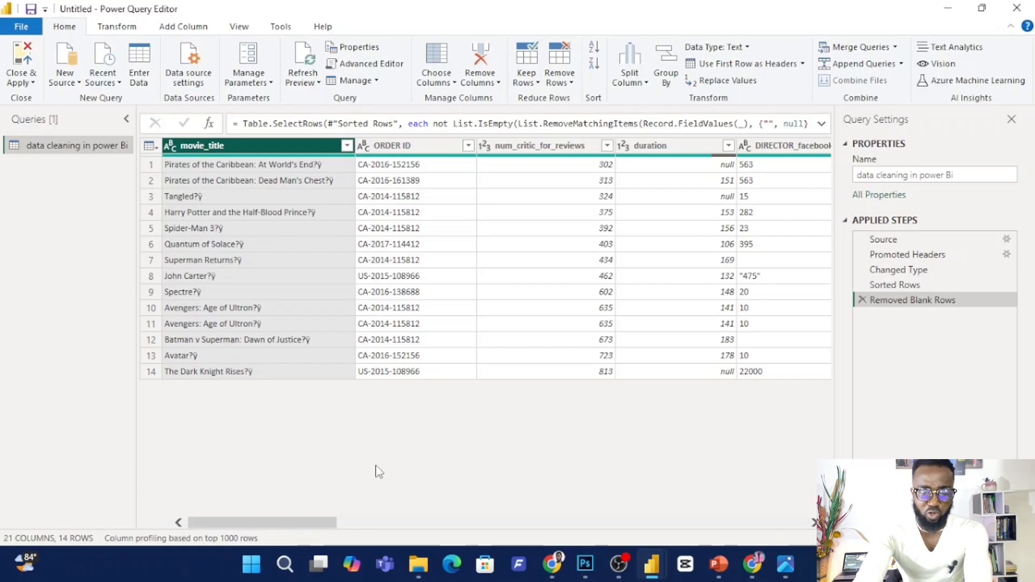
Remove all columns of the full table except actor_3_facebook_likes and ACTOR_1_facebook_likes.
left_click_drag(286, 523, 364, 510)
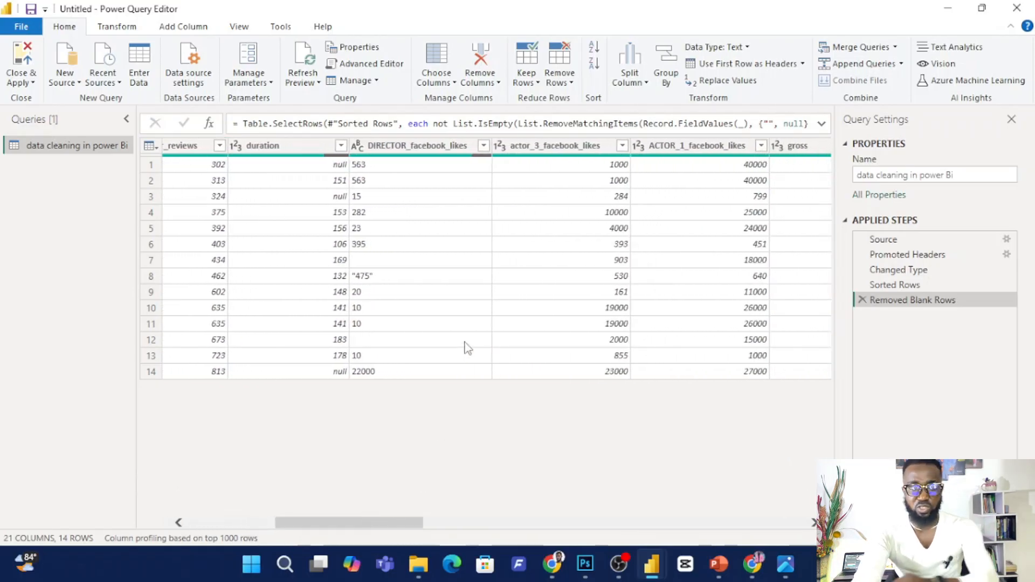
left_click(571, 145)
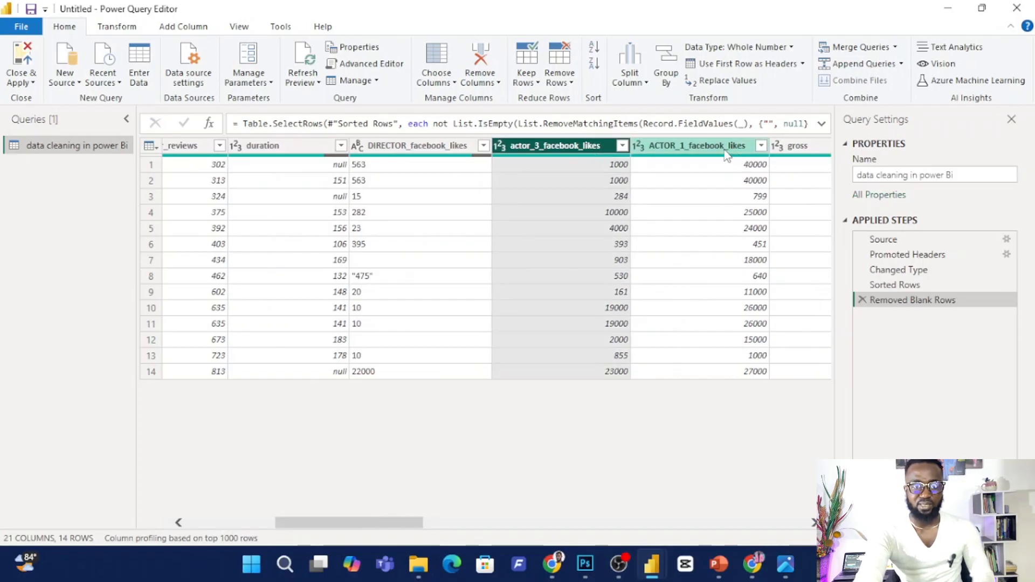
left_click(726, 152, "ctrl")
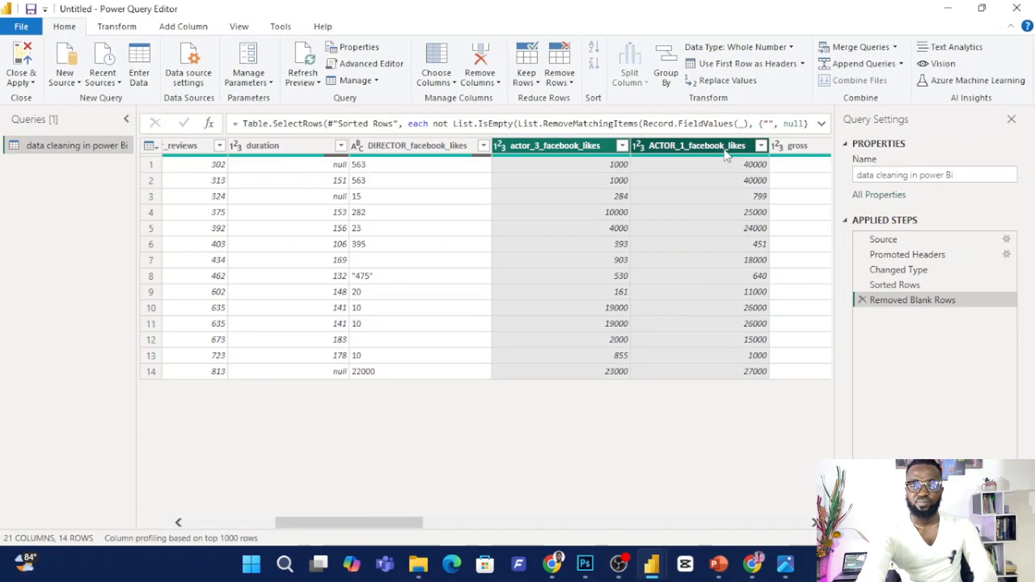
right_click(655, 156)
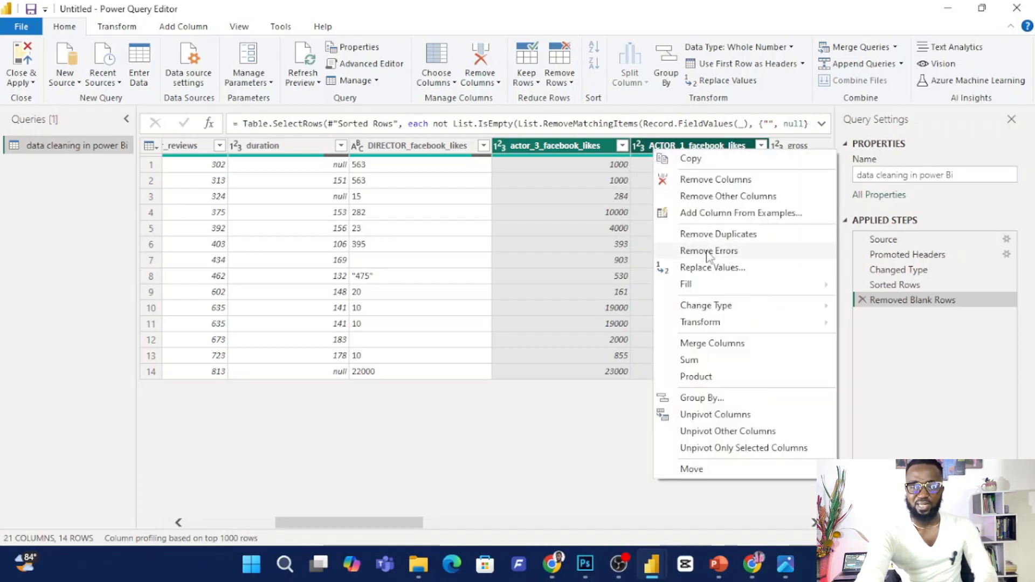
left_click(717, 196)
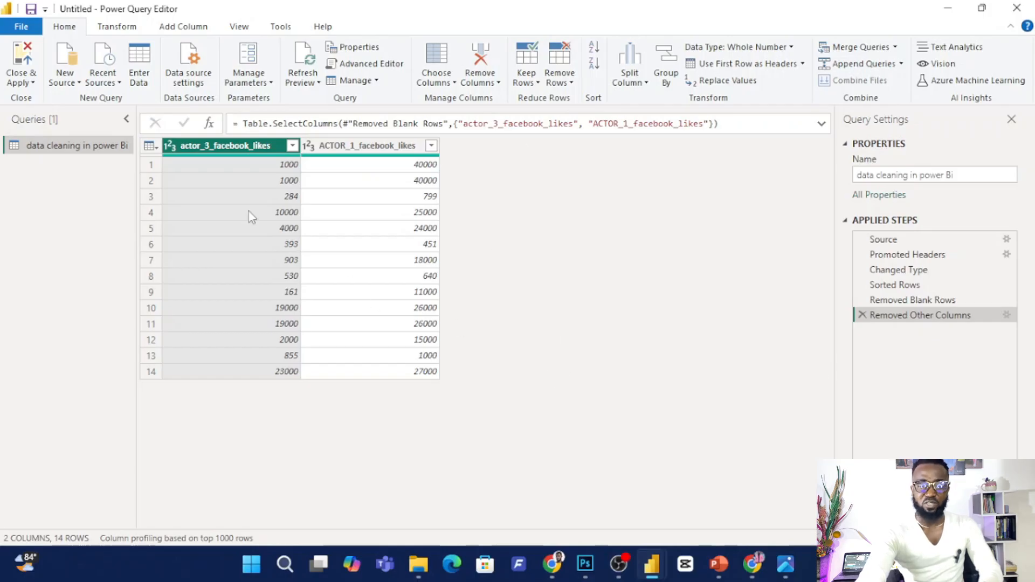
Add a column that sums actor_3_facebook_likes and ACTOR_1_facebook_likes using the standard Add operation.
left_click(190, 27)
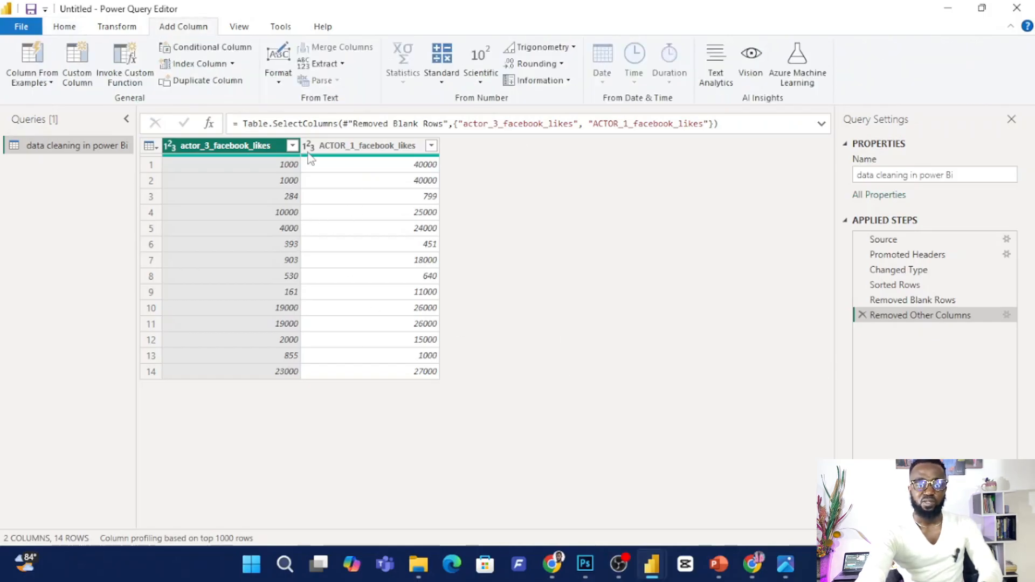
left_click(377, 147, "ctrl")
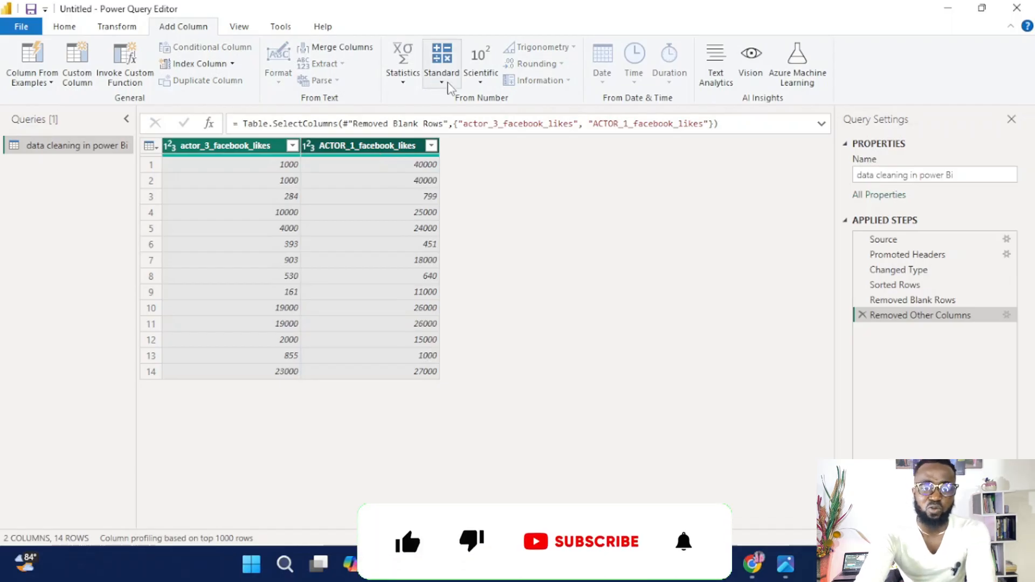
left_click(441, 83)
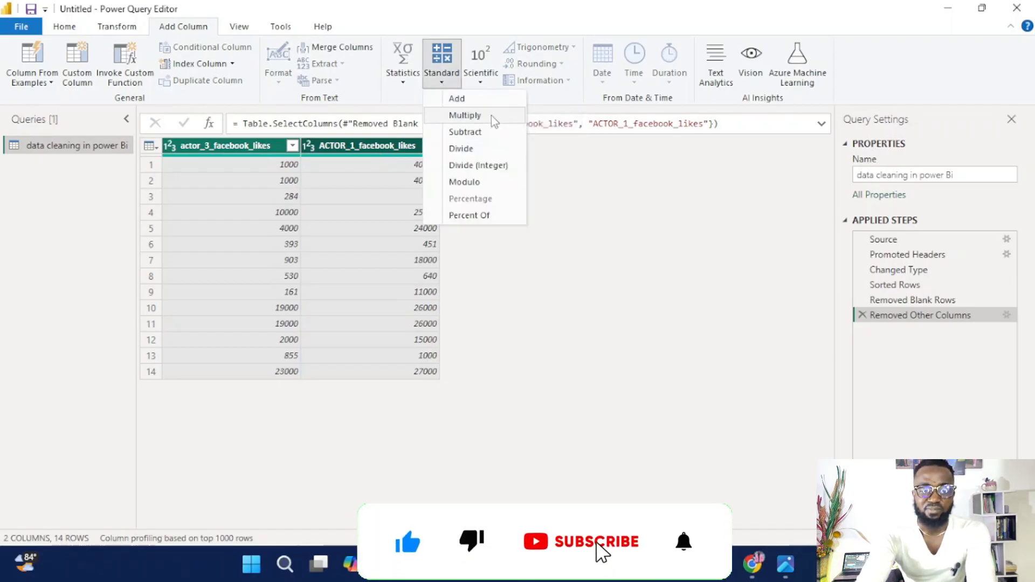
left_click(459, 98)
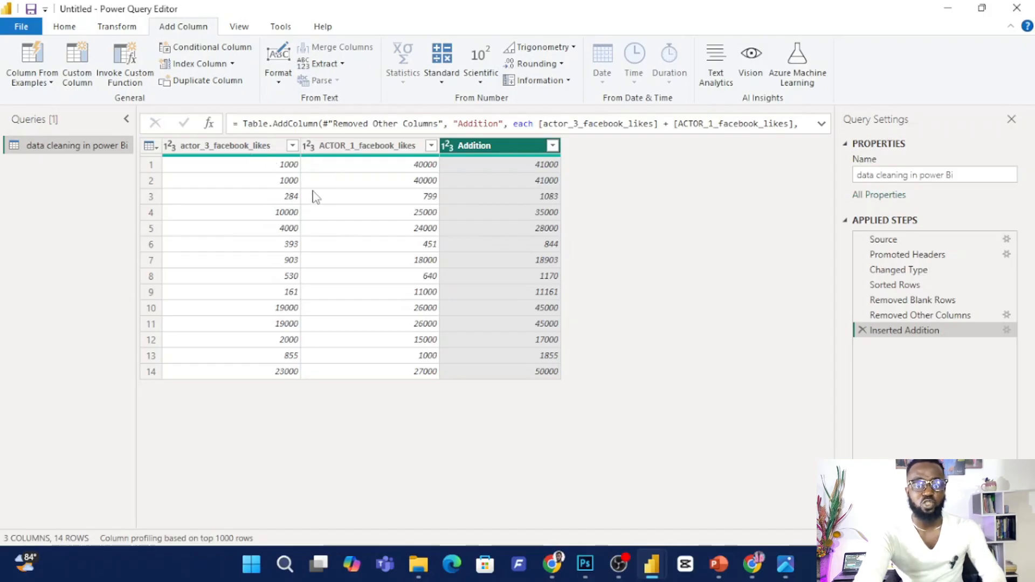
Add a column that subtracts actor_3_facebook_likes from ACTOR_1_facebook_likes.
left_click(394, 149)
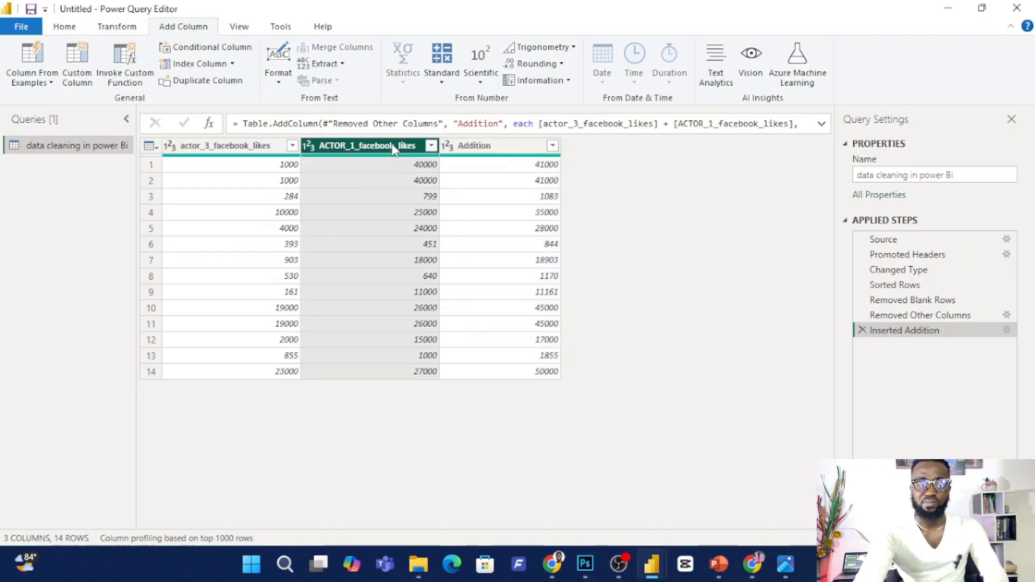
left_click(260, 149, "ctrl")
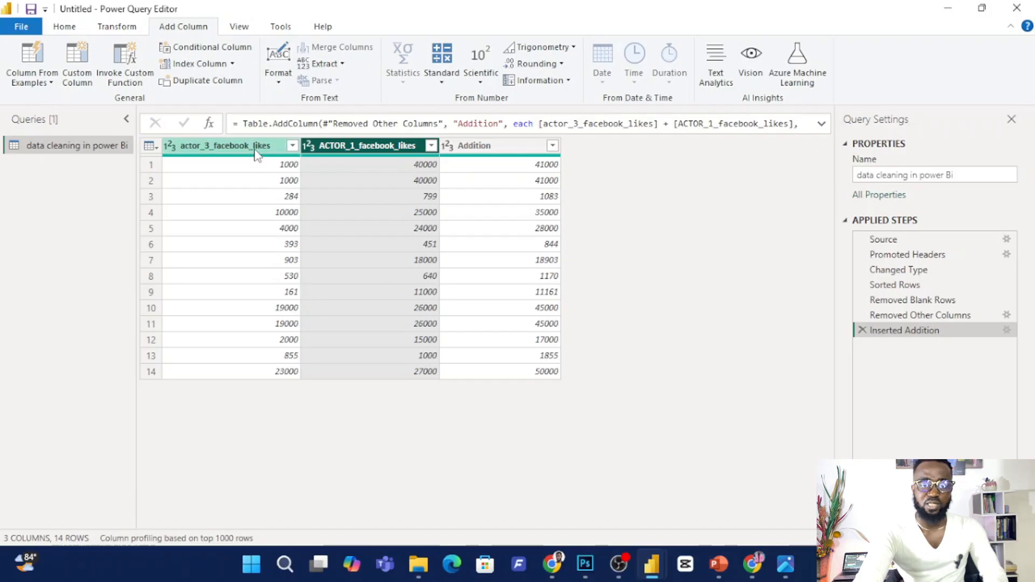
left_click(446, 80)
left_click(475, 134)
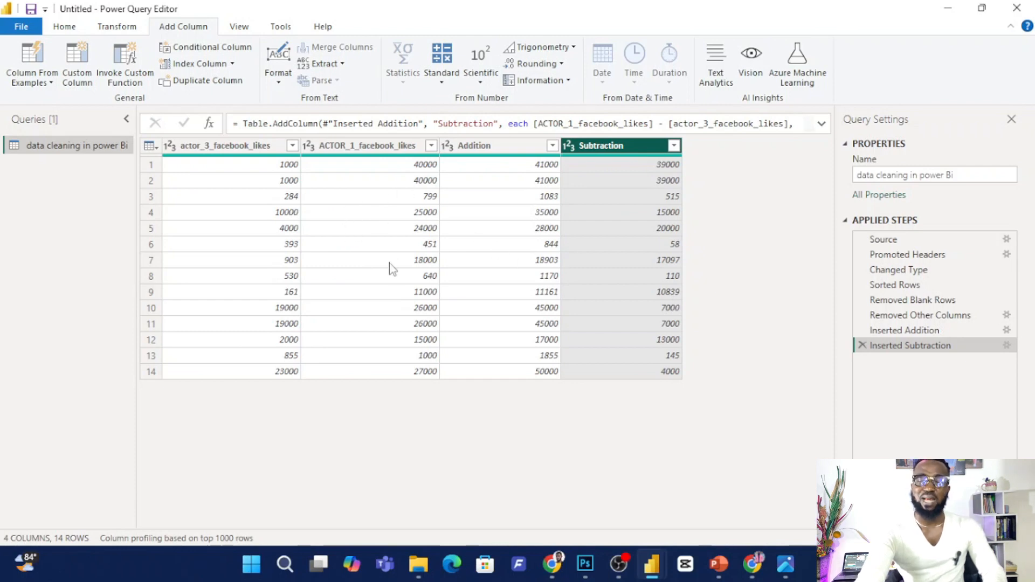
Try a column multiplying ACTOR_1_facebook_likes by actor_3_facebook_likes, and delete that applied step.
left_click(400, 153)
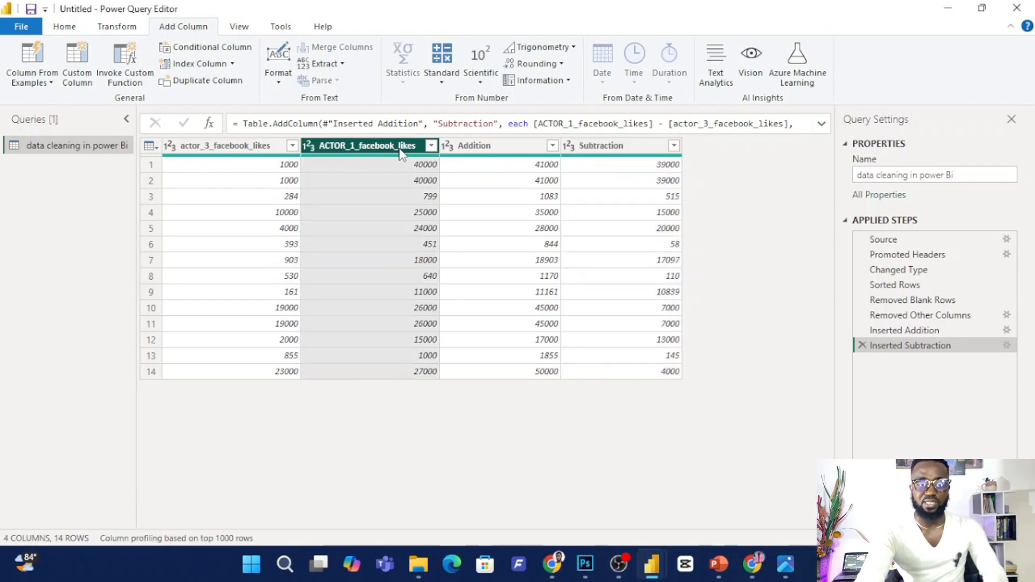
left_click(255, 151, "ctrl")
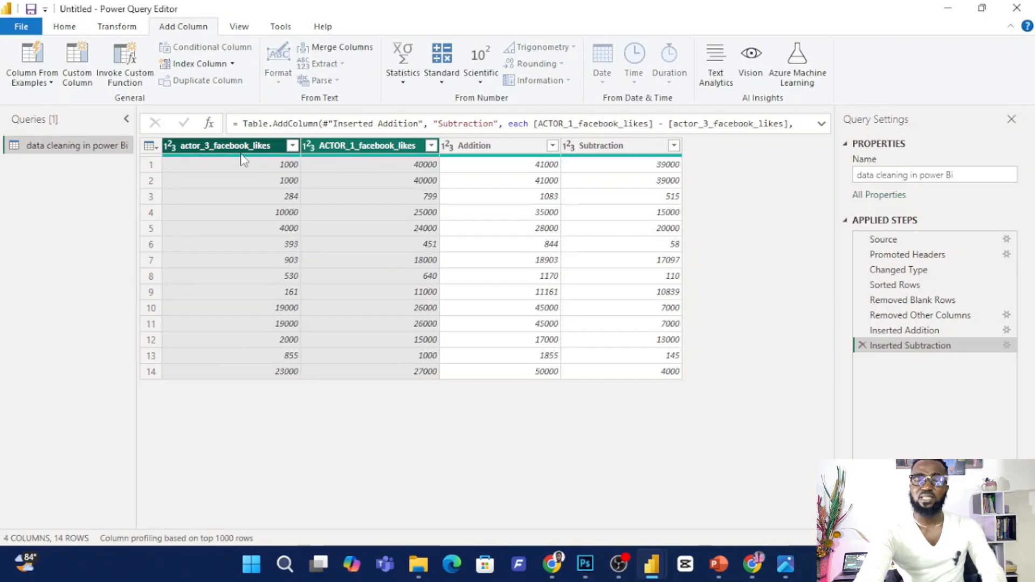
left_click(442, 81)
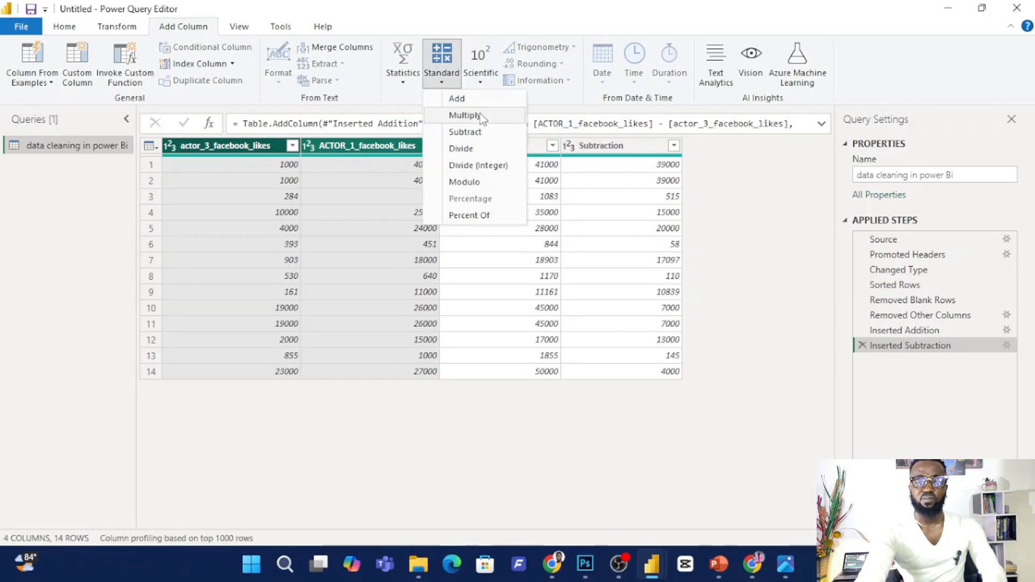
left_click(479, 113)
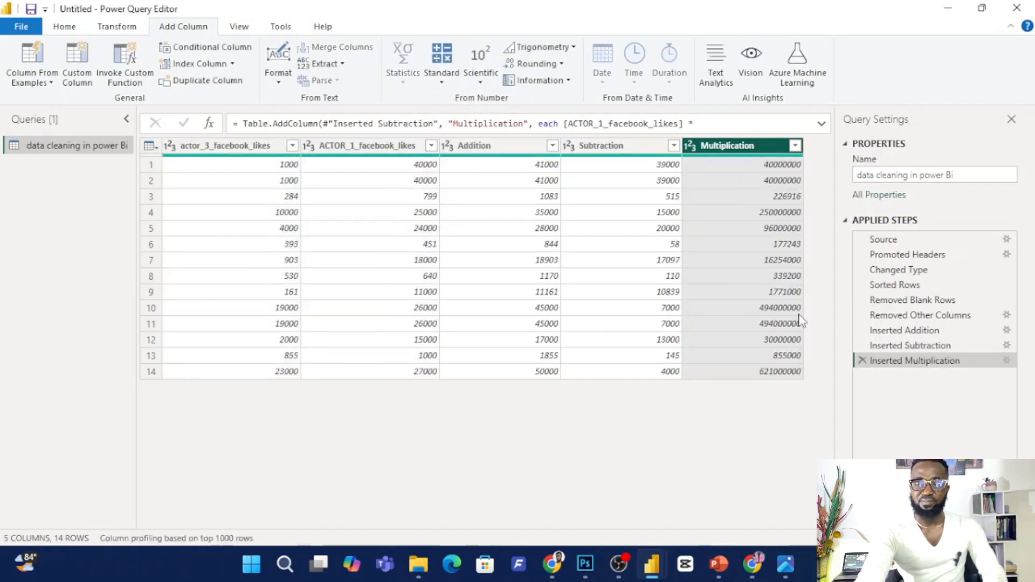
left_click(862, 361)
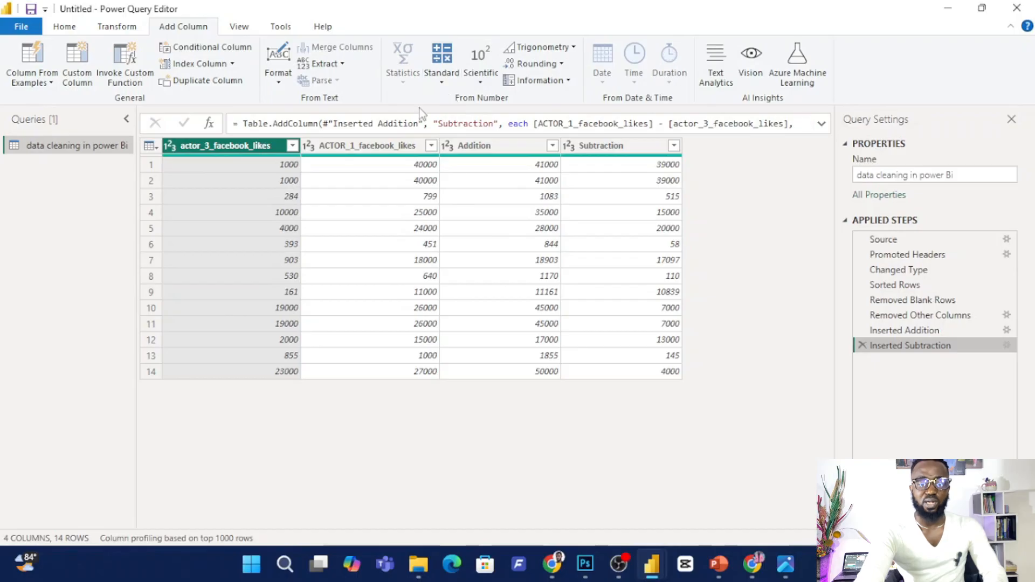
Try a column dividing ACTOR_1_facebook_likes by actor_3_facebook_likes using the standard Divide operation.
left_click(402, 146)
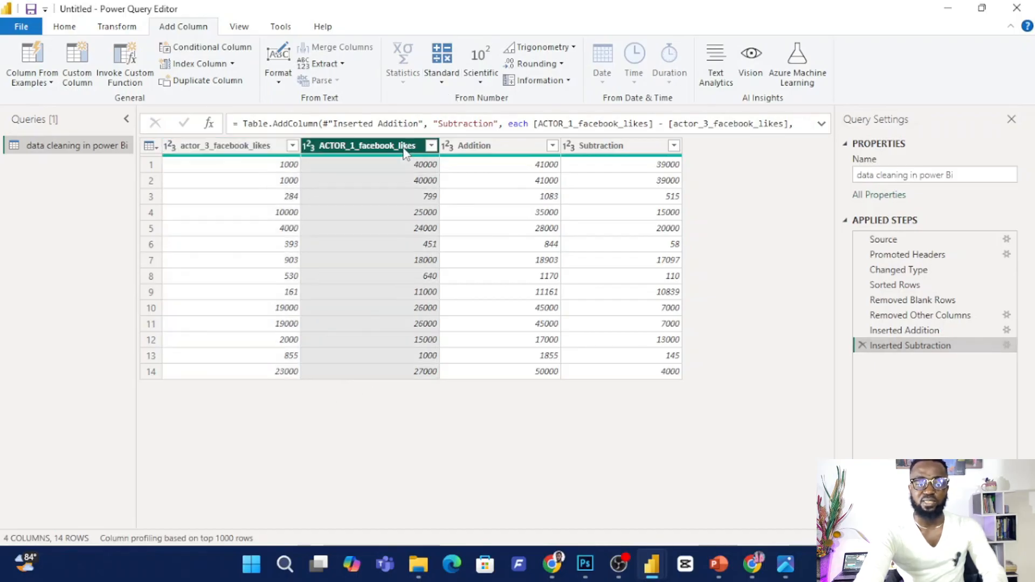
left_click(262, 154, "ctrl")
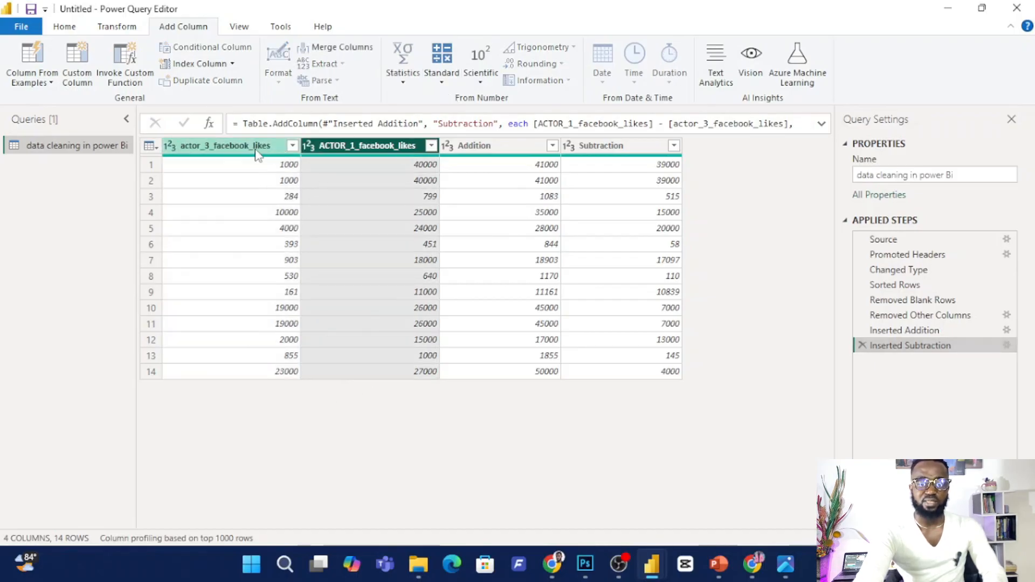
left_click(442, 82)
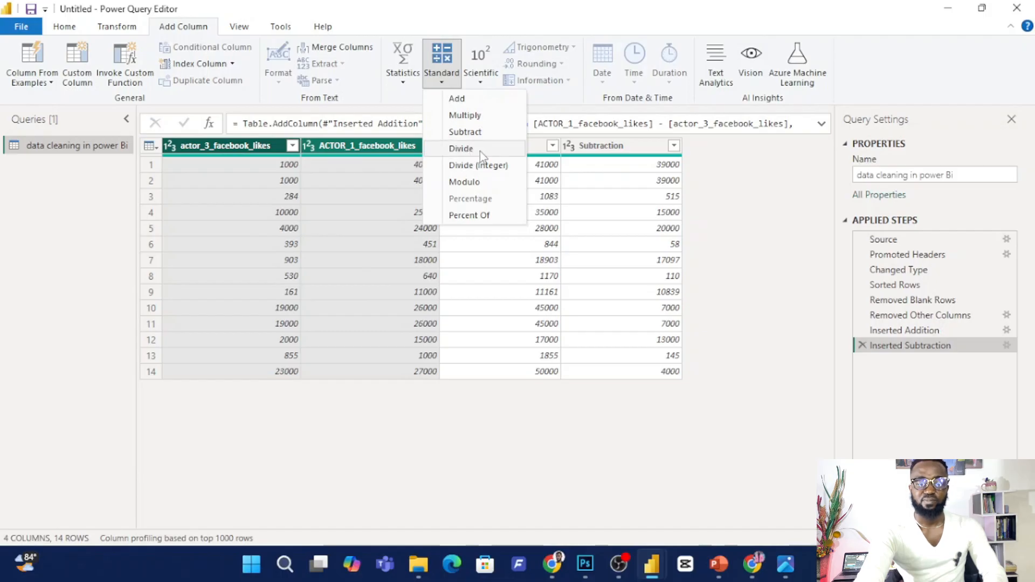
left_click(480, 151)
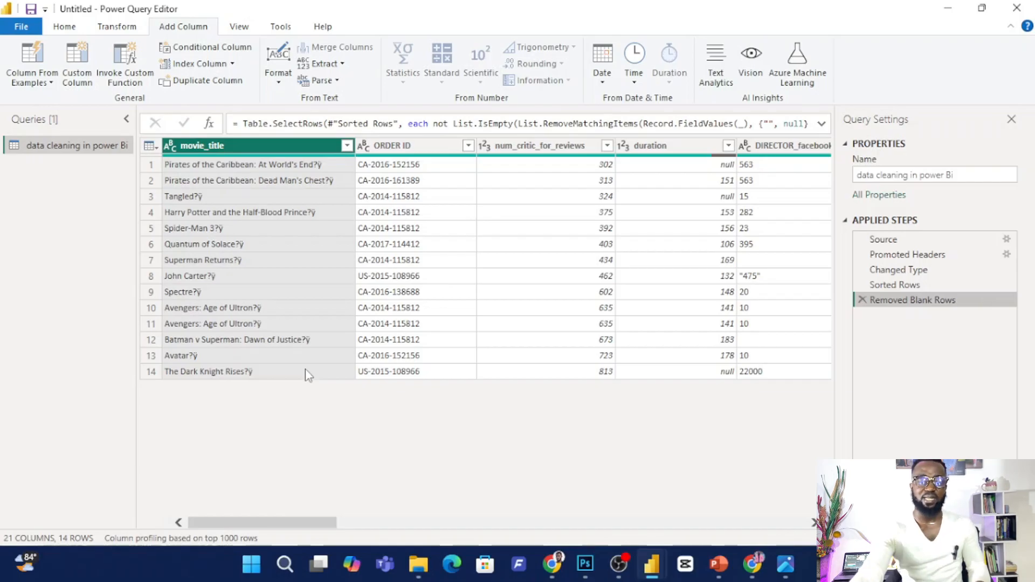
Remove all columns of the full table except ACTOR_1_facebook_likes.
left_click_drag(275, 522, 399, 488)
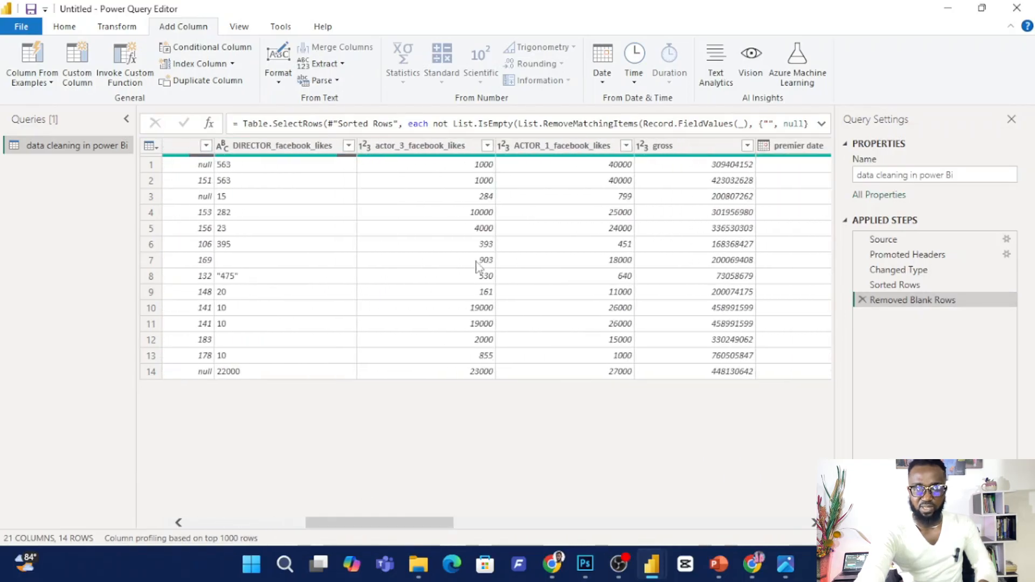
left_click(598, 150)
right_click(598, 152)
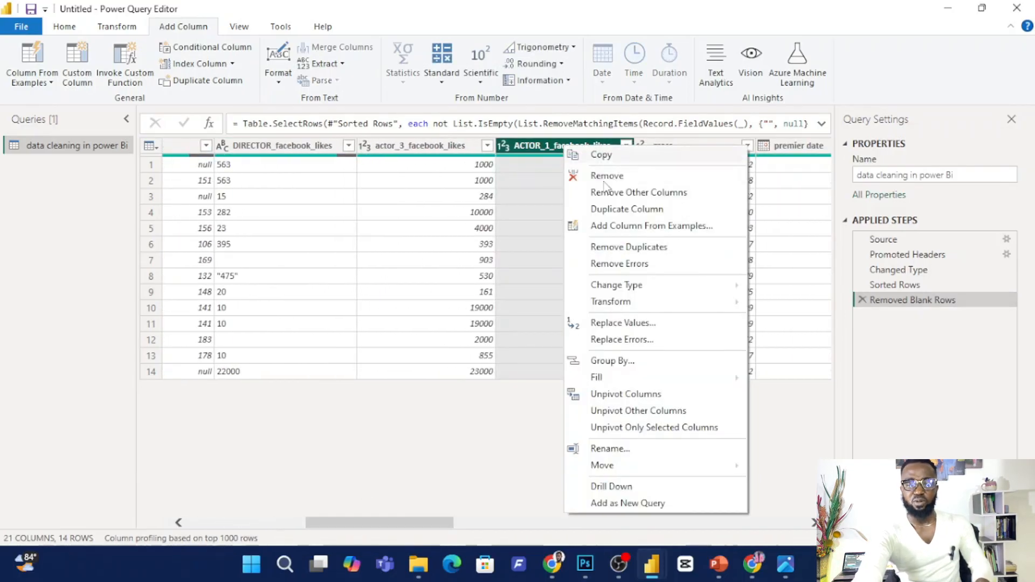
left_click(634, 194)
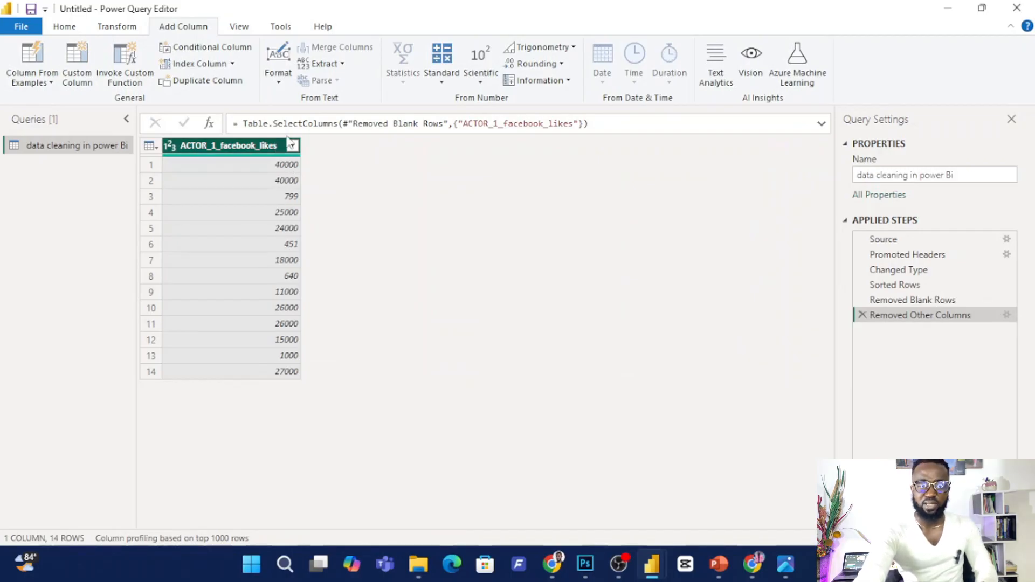
Add a Percentage column that calculates 20 percent of each ACTOR_1_facebook_likes value.
left_click(441, 83)
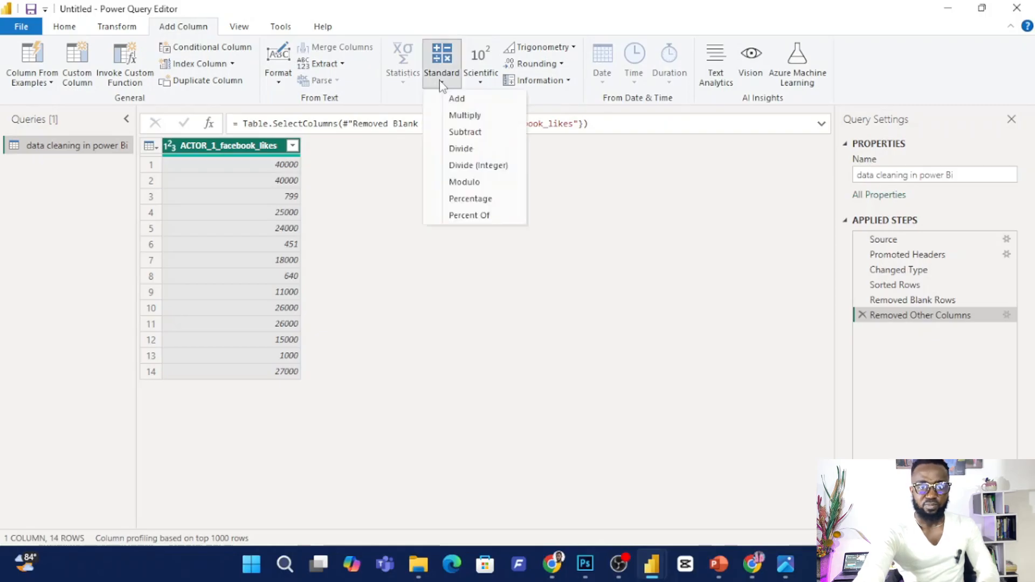
left_click(476, 199)
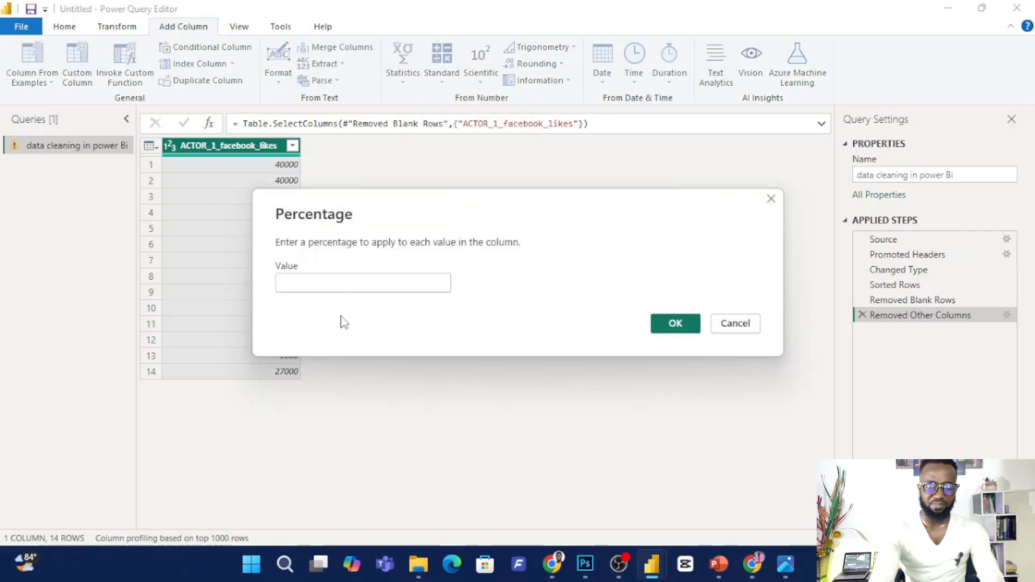
type("20")
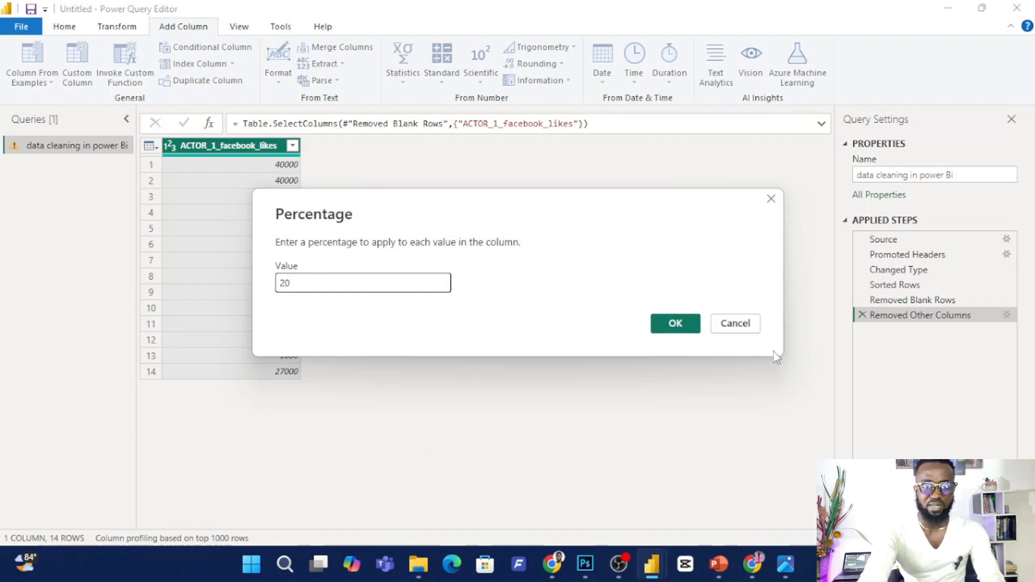
left_click(671, 324)
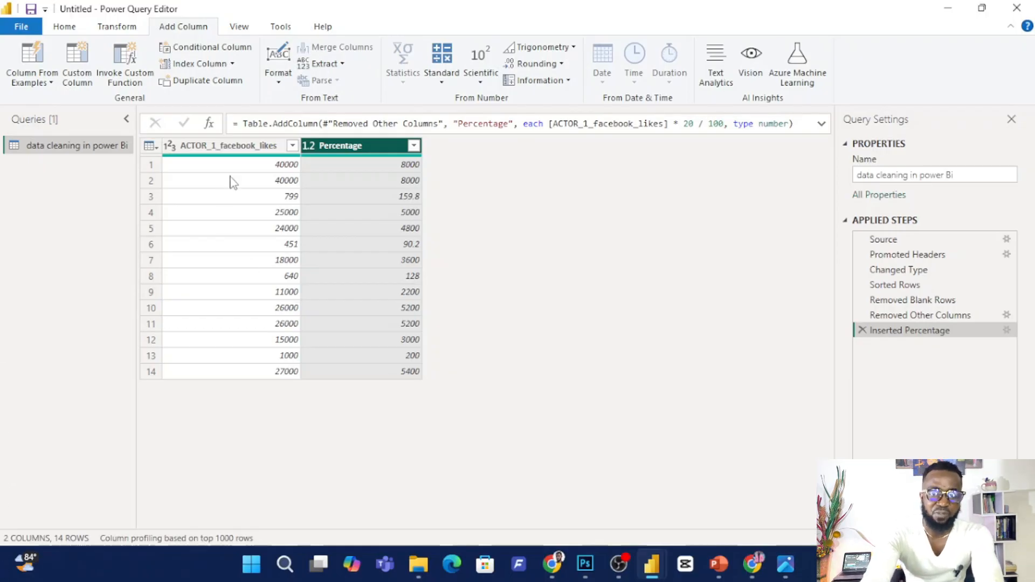
Add a Percent Of column expressing each ACTOR_1_facebook_likes value as a percentage of 10.
left_click(266, 146)
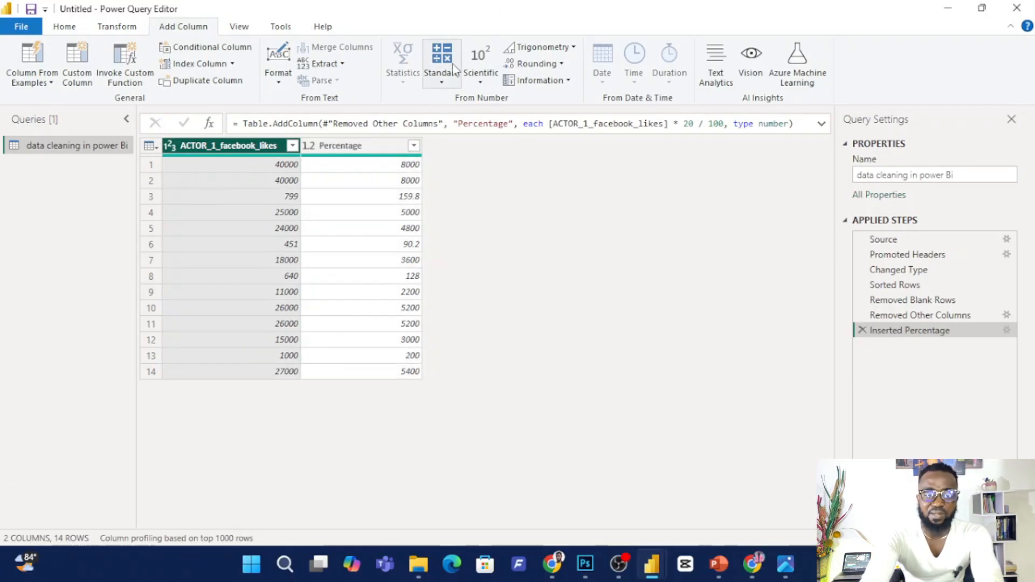
left_click(443, 80)
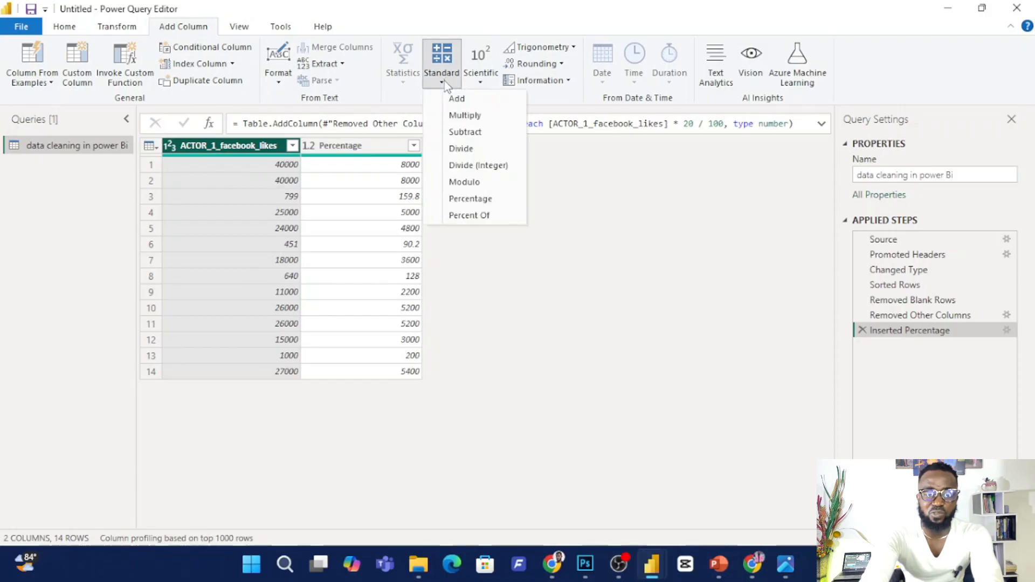
left_click(482, 215)
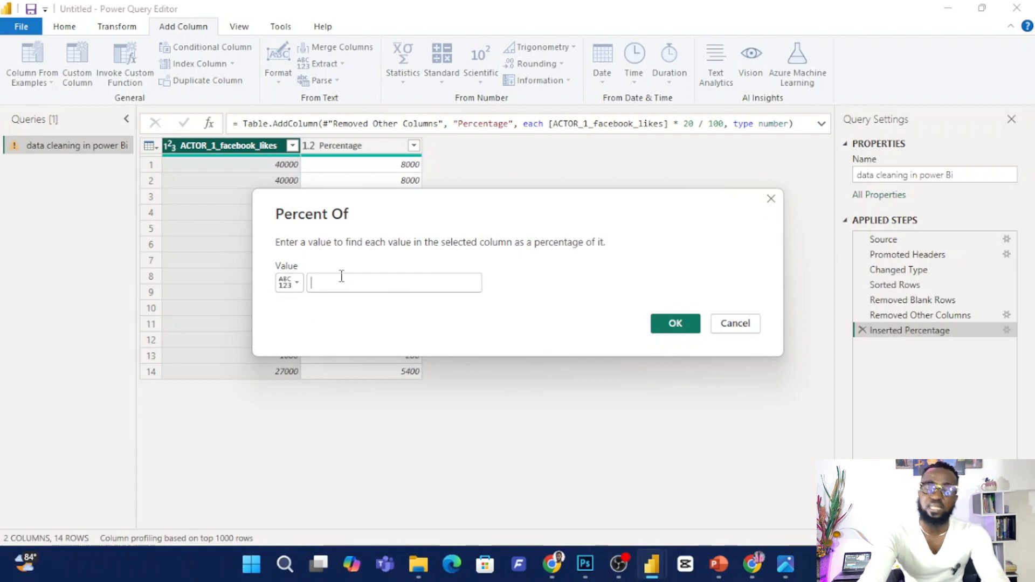
type("1")
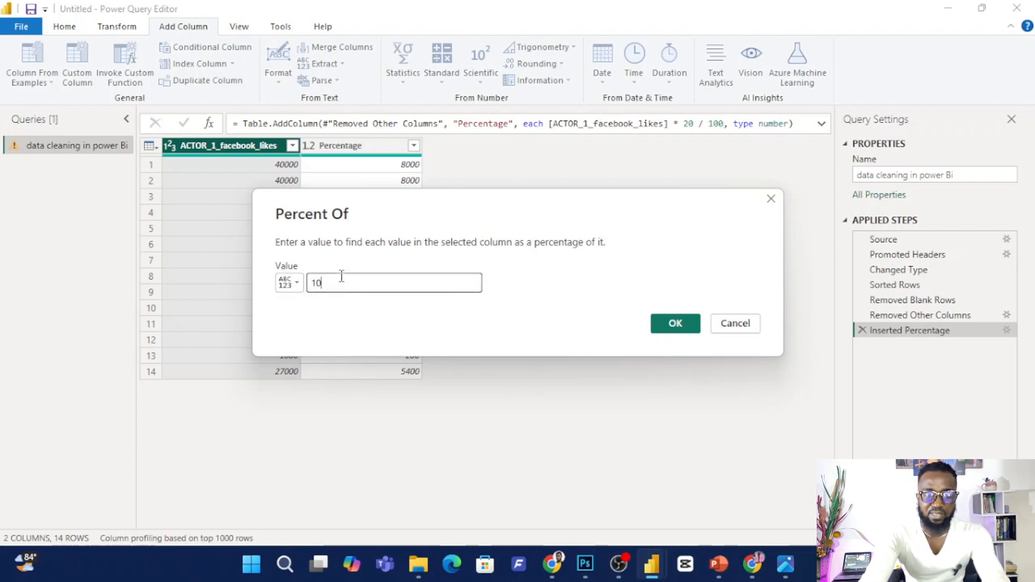
type("0")
left_click(668, 324)
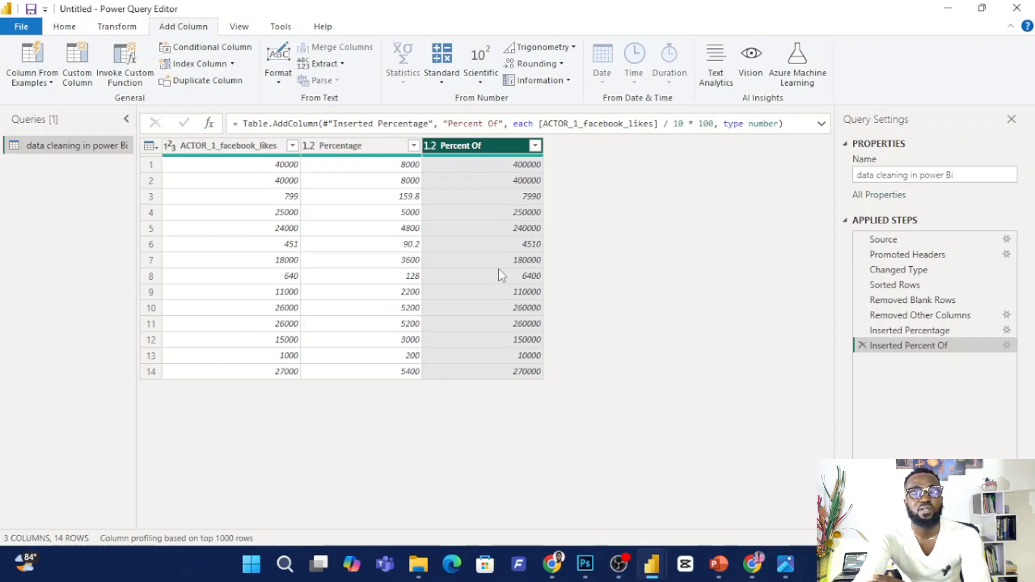
Add a Modulo column with the remainder of ACTOR_1_facebook_likes divided by 5.
left_click(217, 159)
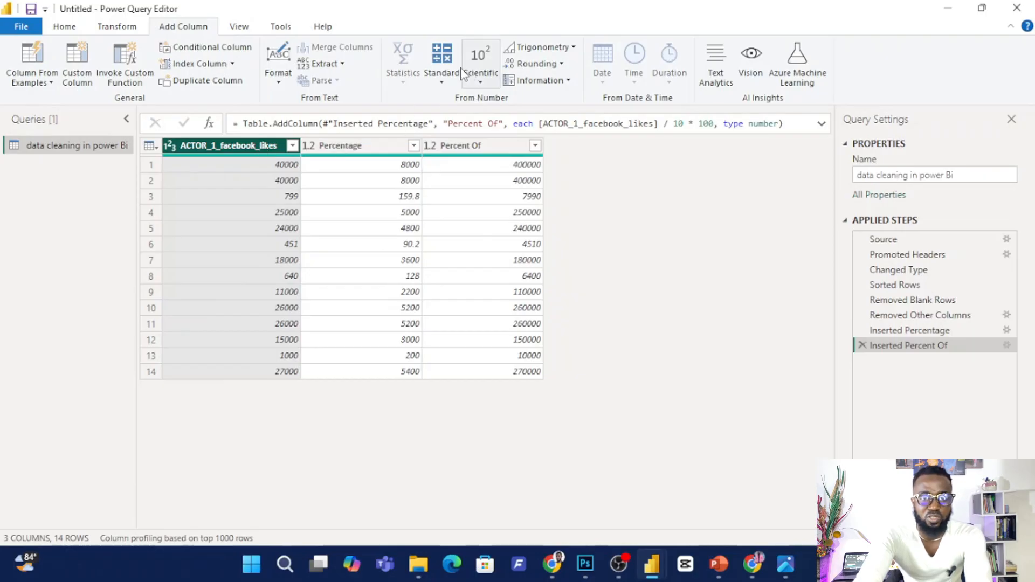
left_click(441, 69)
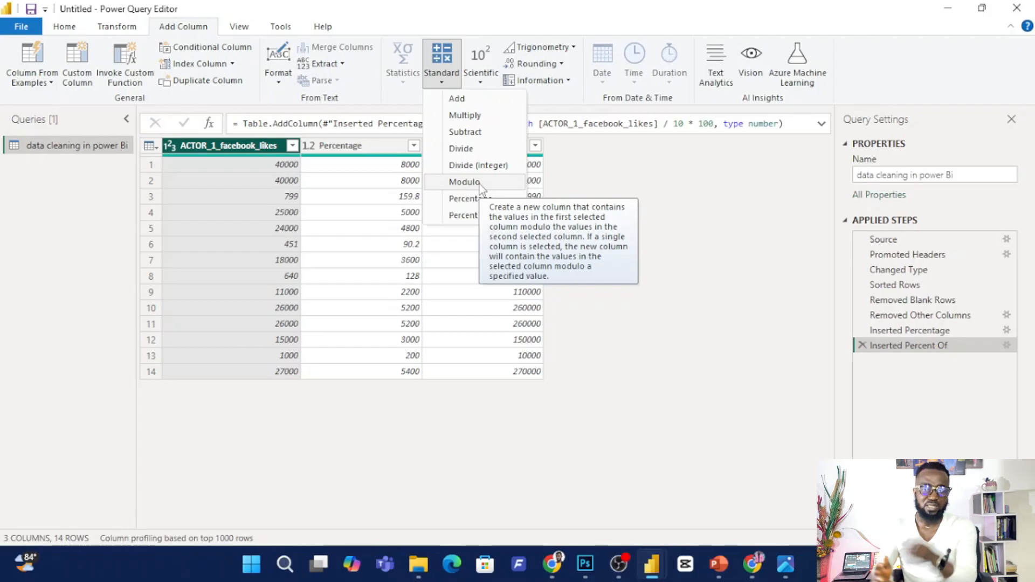
left_click(276, 148)
left_click(441, 80)
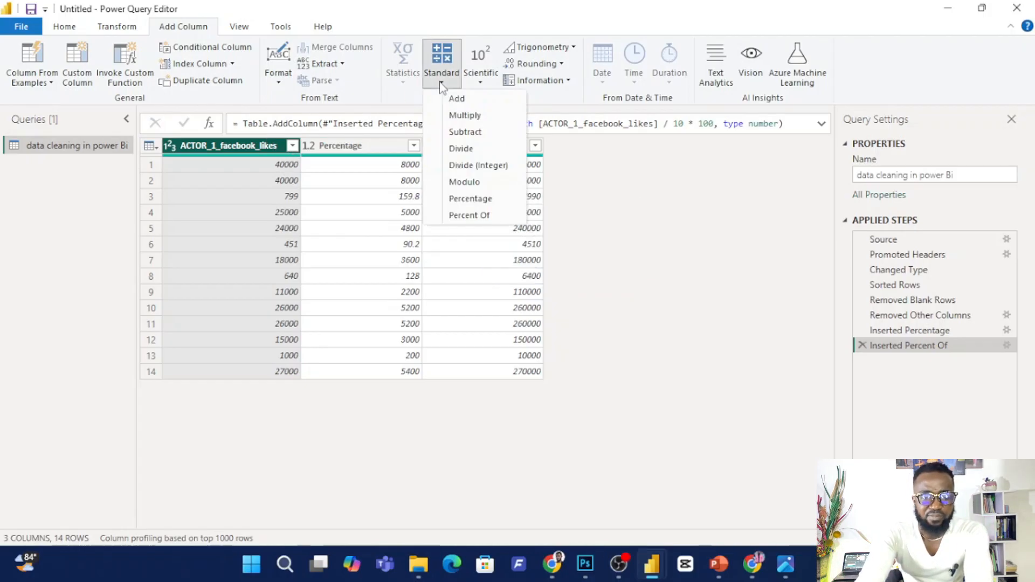
left_click(477, 182)
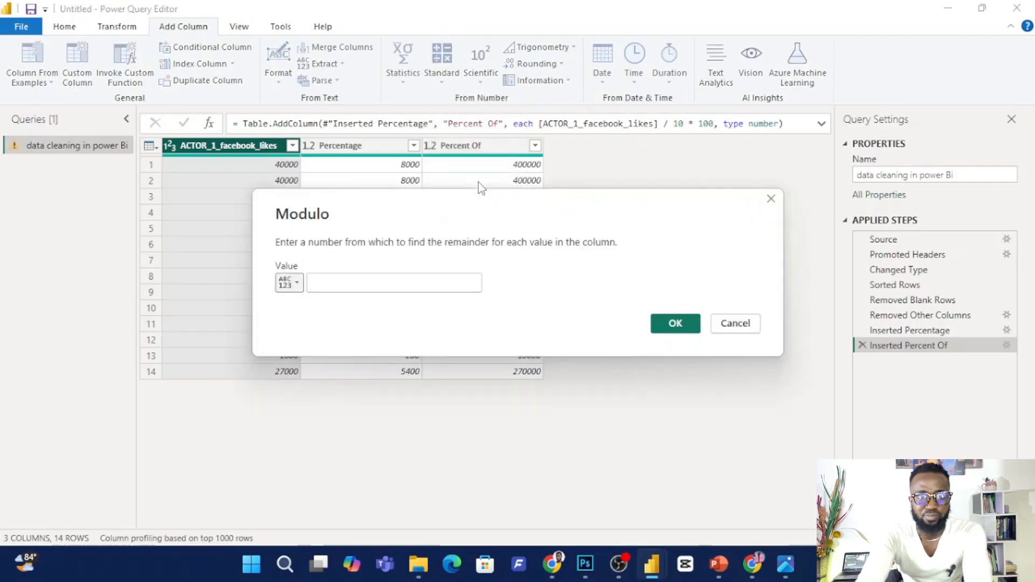
left_click_drag(396, 197, 519, 230)
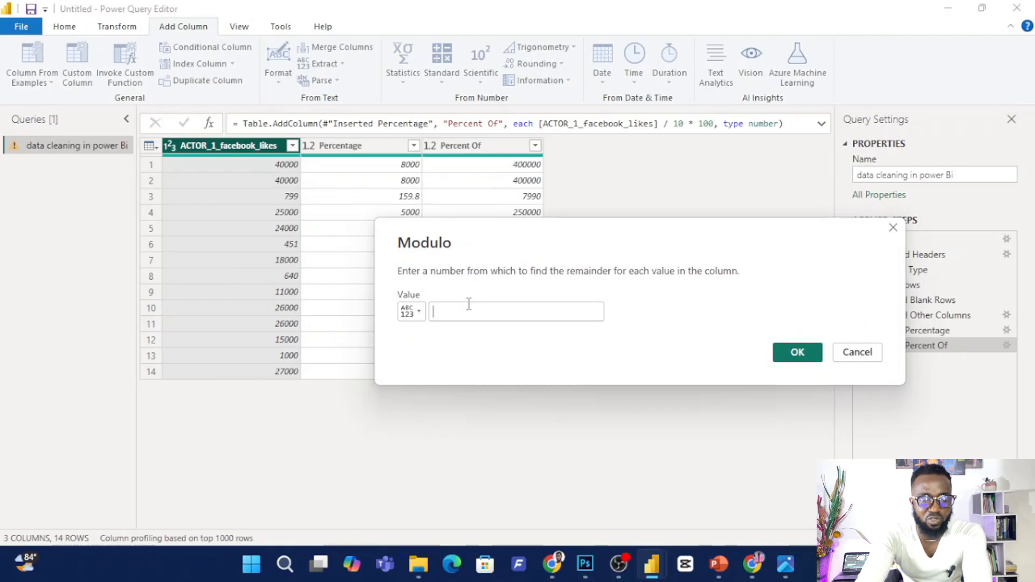
type("5")
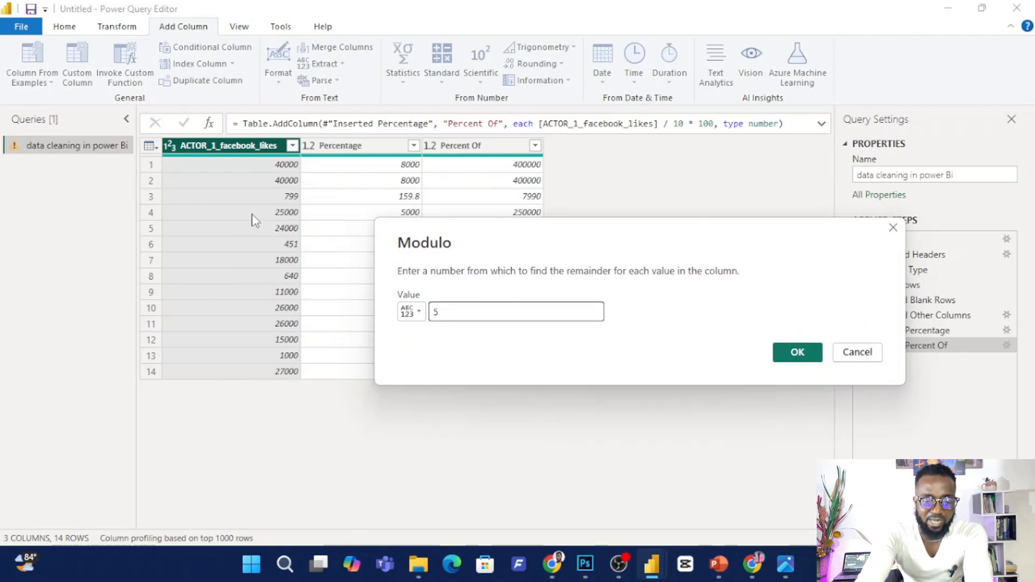
left_click(804, 352)
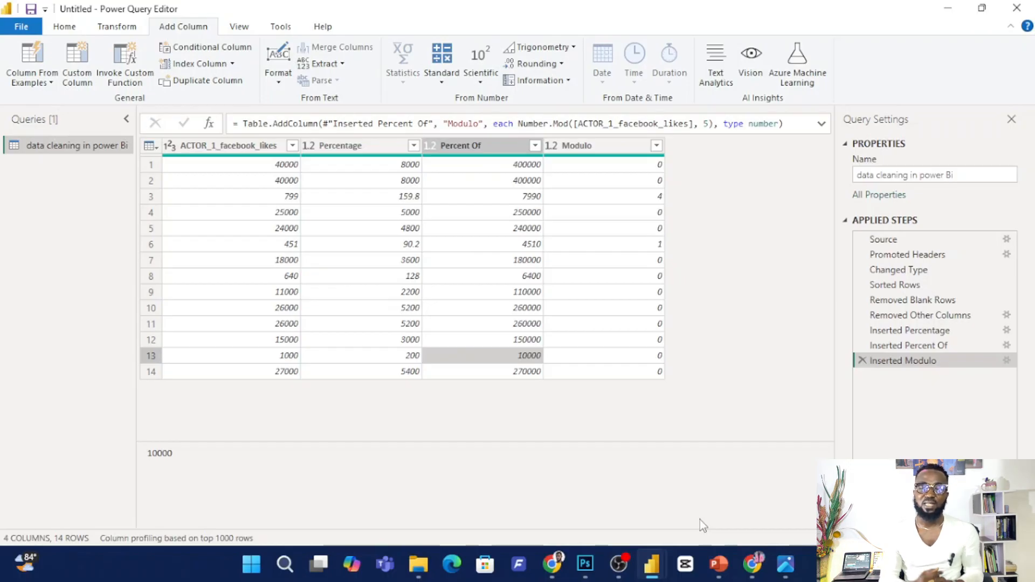
Remove the Percentage, Percent Of and Modulo columns from the table.
left_click(499, 146)
left_click(613, 147)
left_click(380, 149, "ctrl")
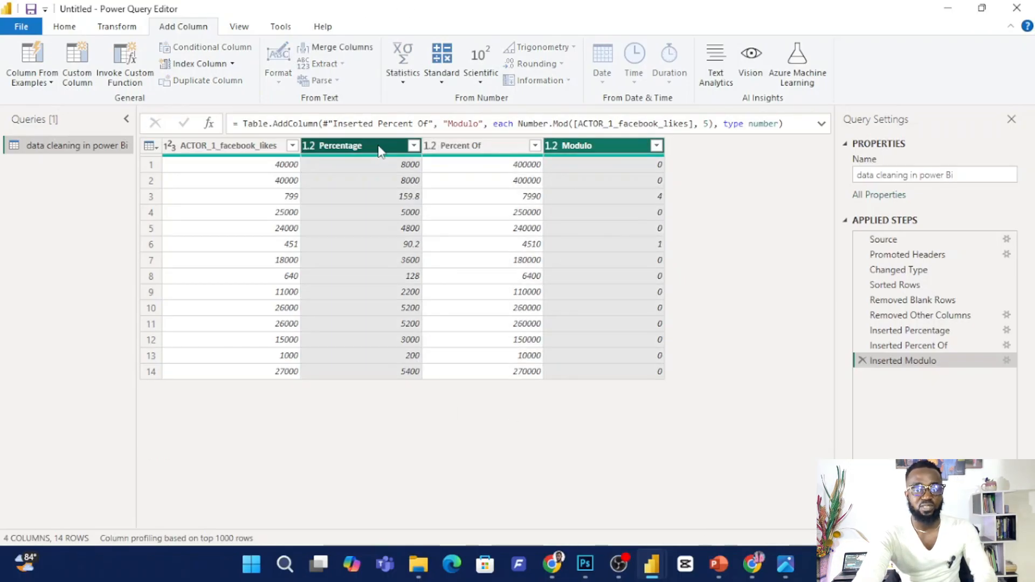
left_click(488, 148, "ctrl")
right_click(480, 150)
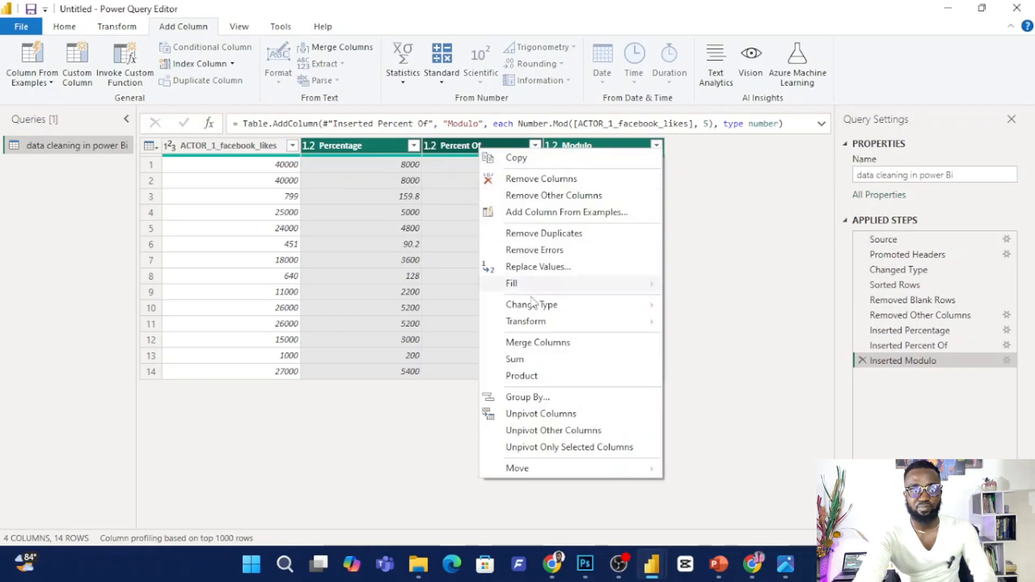
left_click(536, 179)
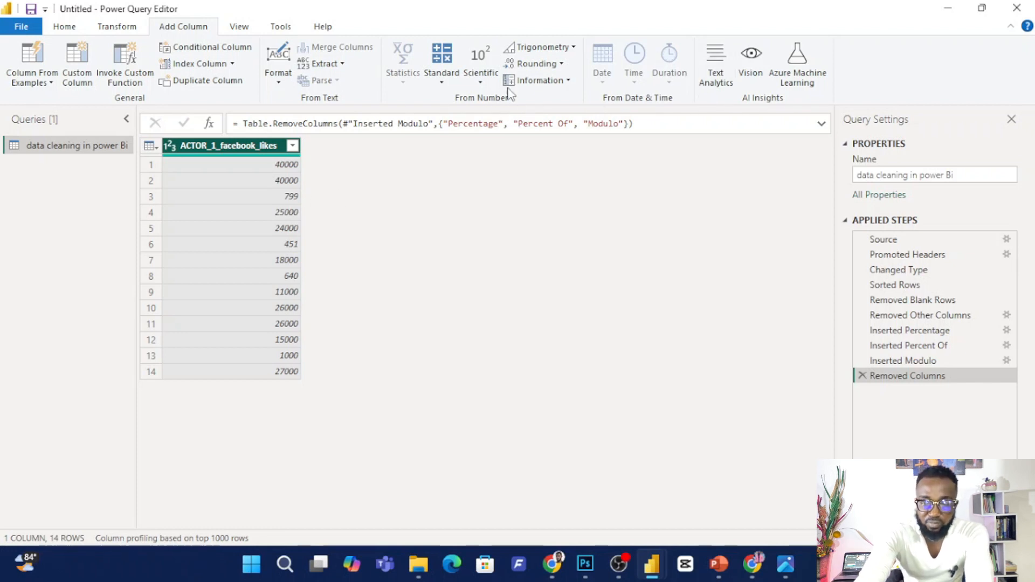
Add a column with the square of ACTOR_1_facebook_likes using the scientific Power operation.
left_click(481, 81)
mouse_move(552, 115)
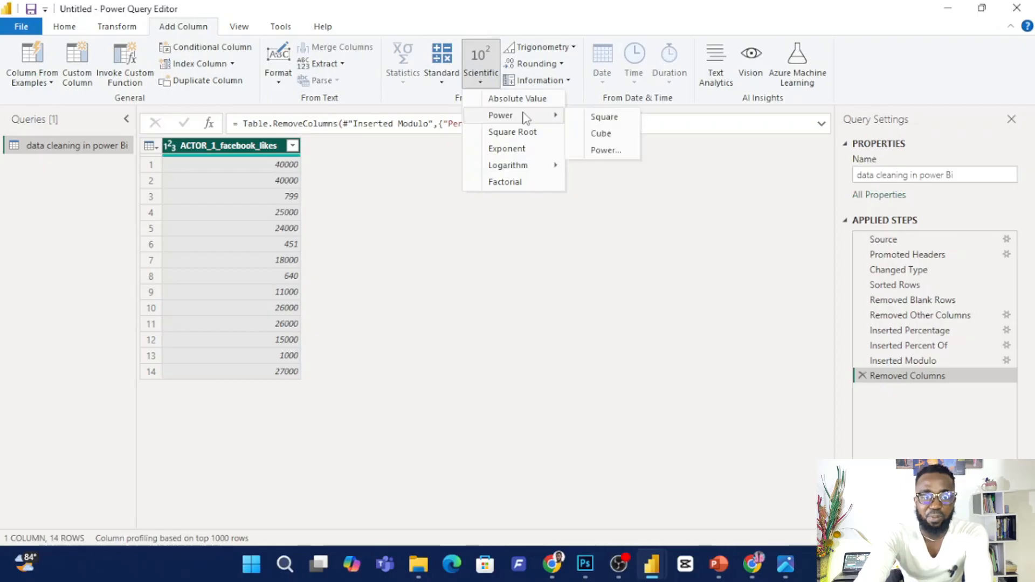
left_click(605, 116)
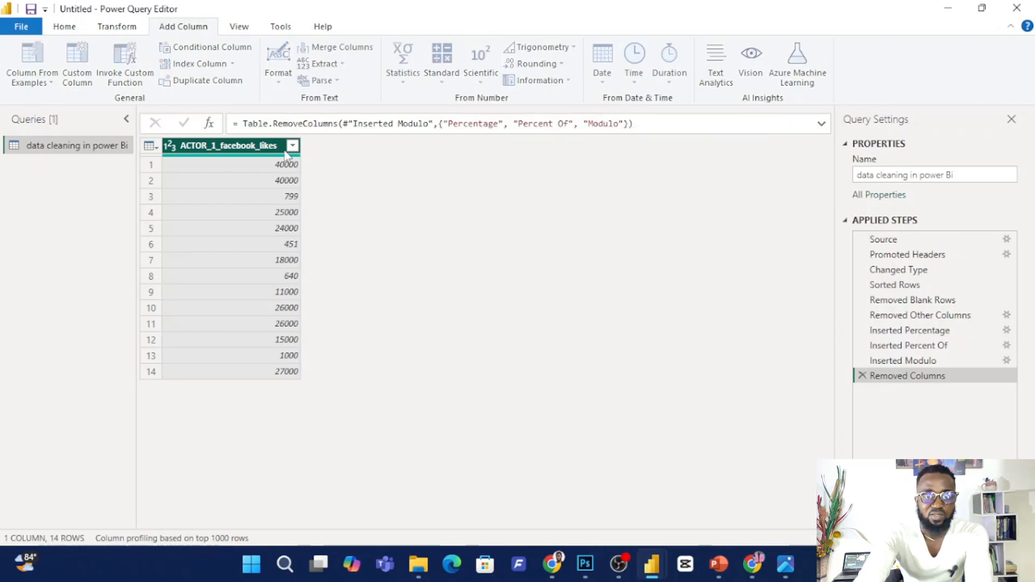
Add a column with the cube of ACTOR_1_facebook_likes.
left_click(276, 182)
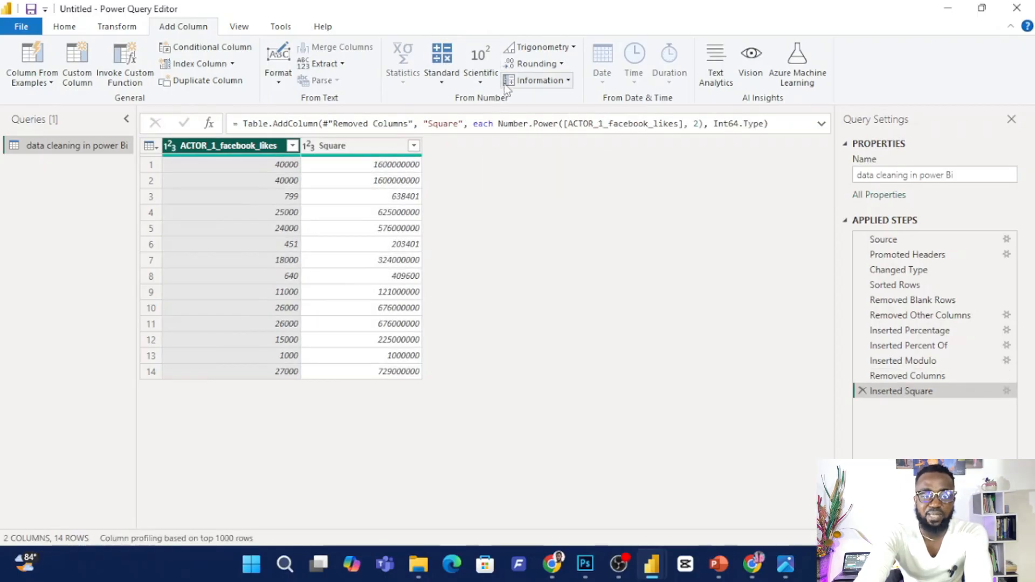
left_click(482, 75)
mouse_move(521, 116)
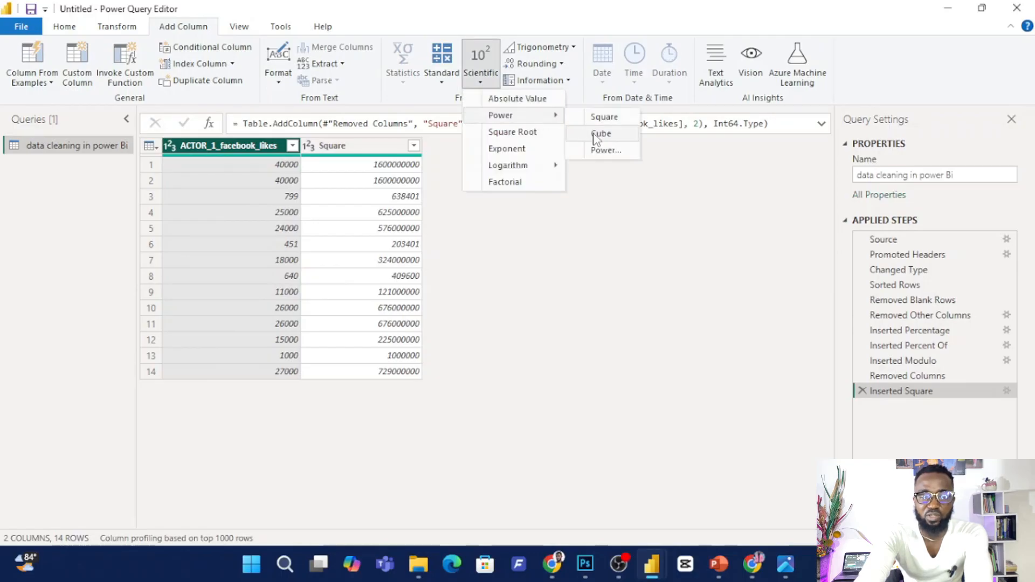
left_click(596, 132)
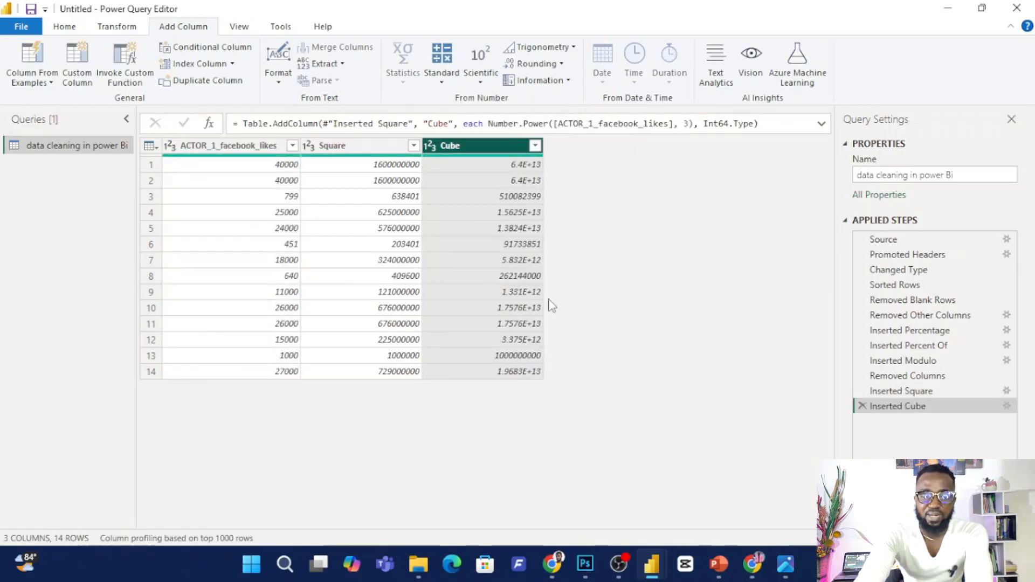
Add a column that raises ACTOR_1_facebook_likes to the power of 5.
left_click(266, 152)
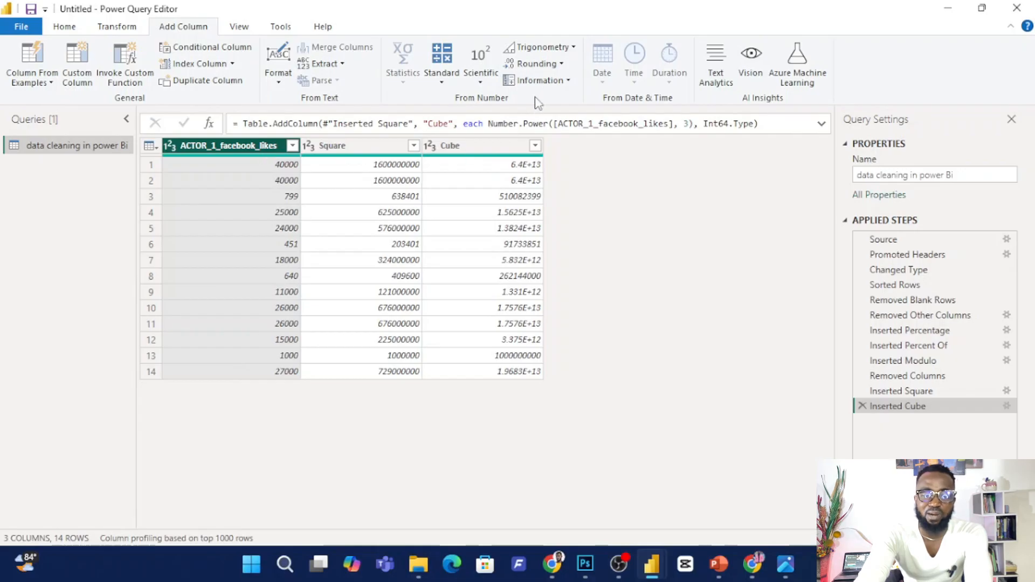
left_click(480, 67)
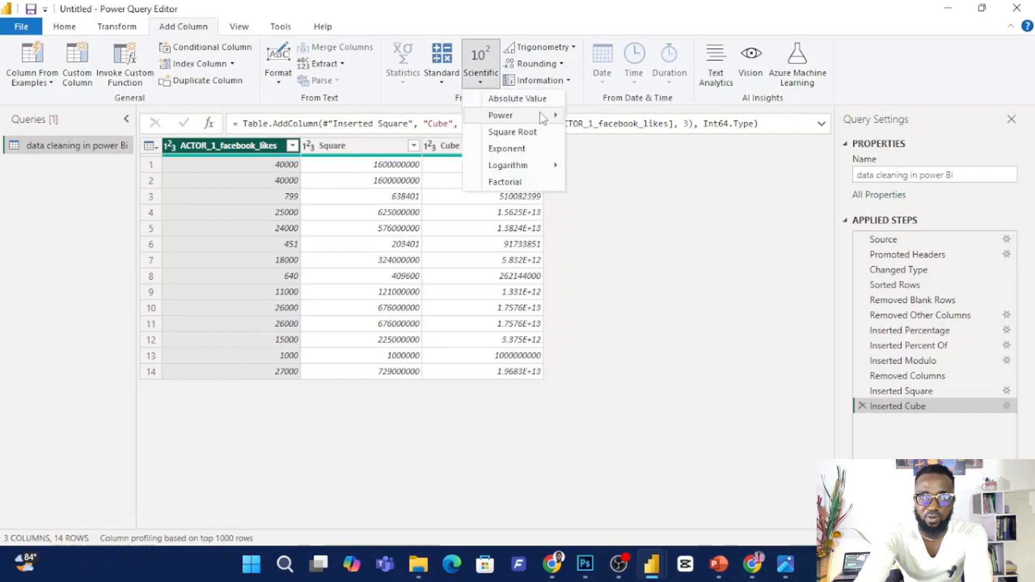
mouse_move(541, 115)
left_click(605, 151)
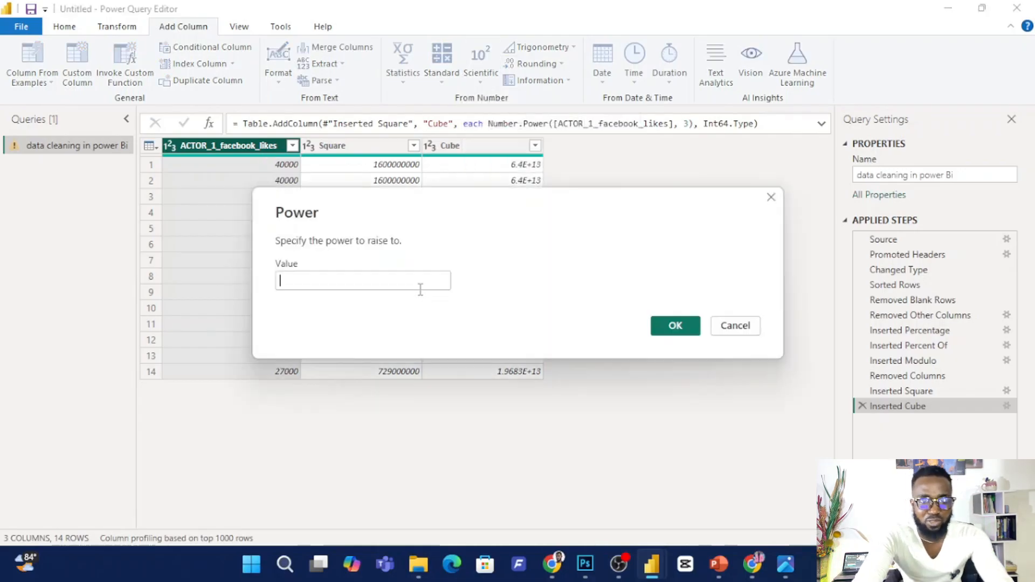
type("5")
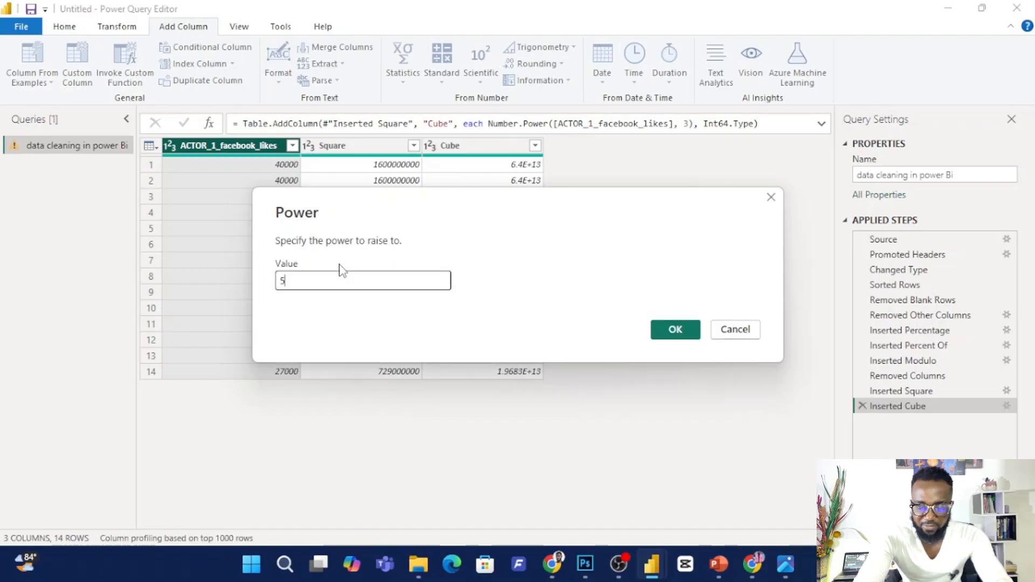
left_click(666, 328)
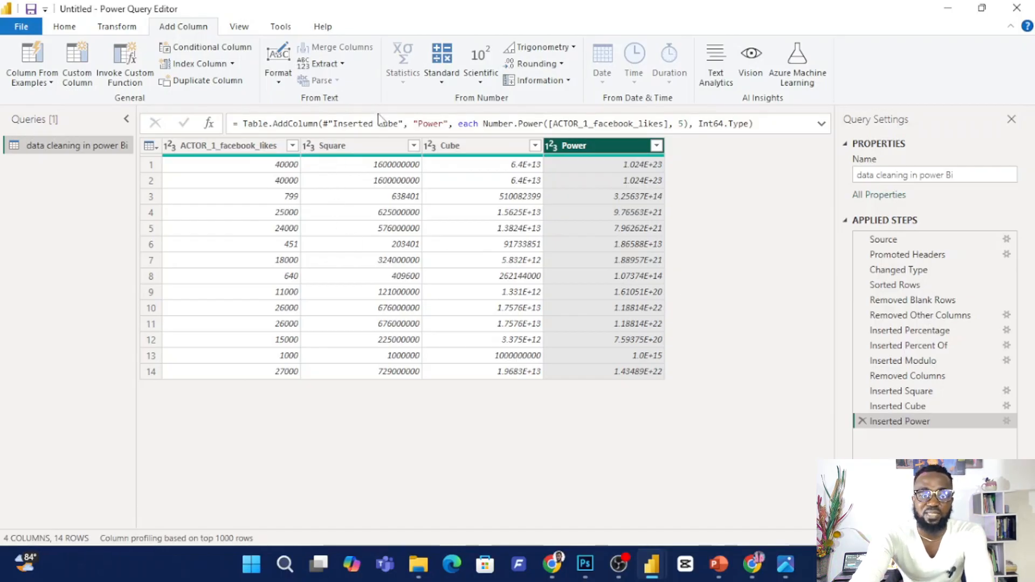
Add a column with the square root of ACTOR_1_facebook_likes.
left_click(260, 147)
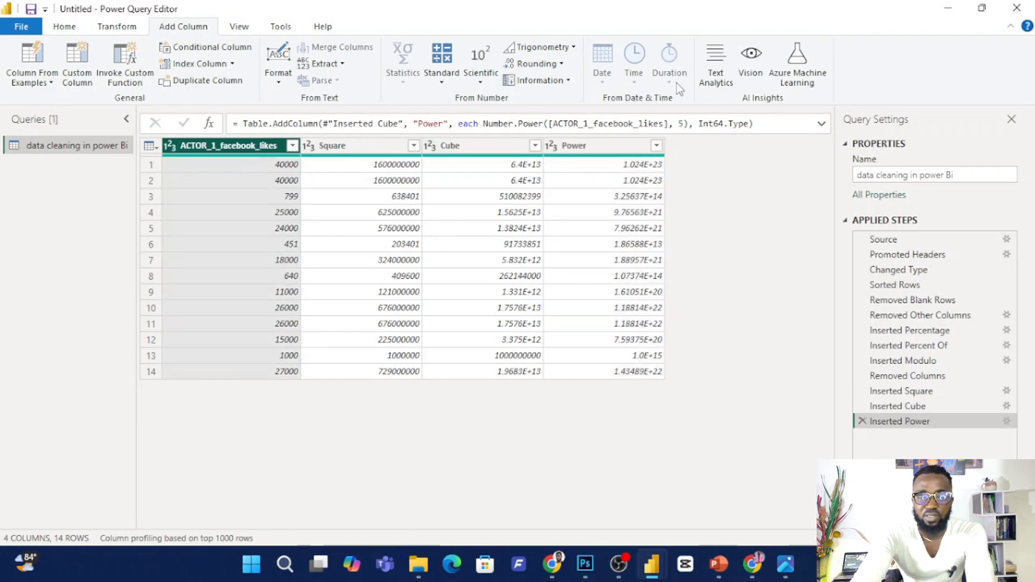
left_click(483, 79)
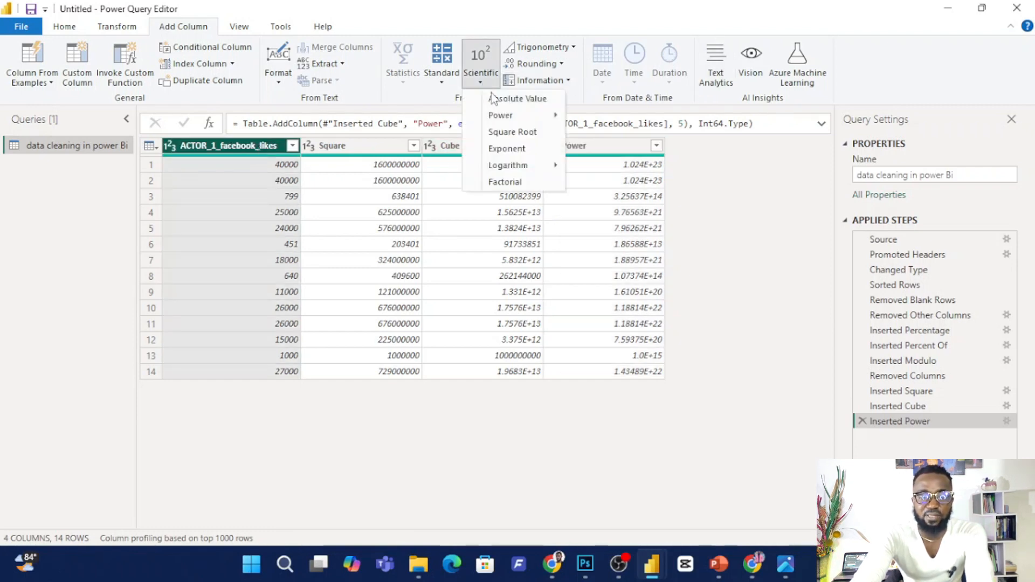
left_click(535, 133)
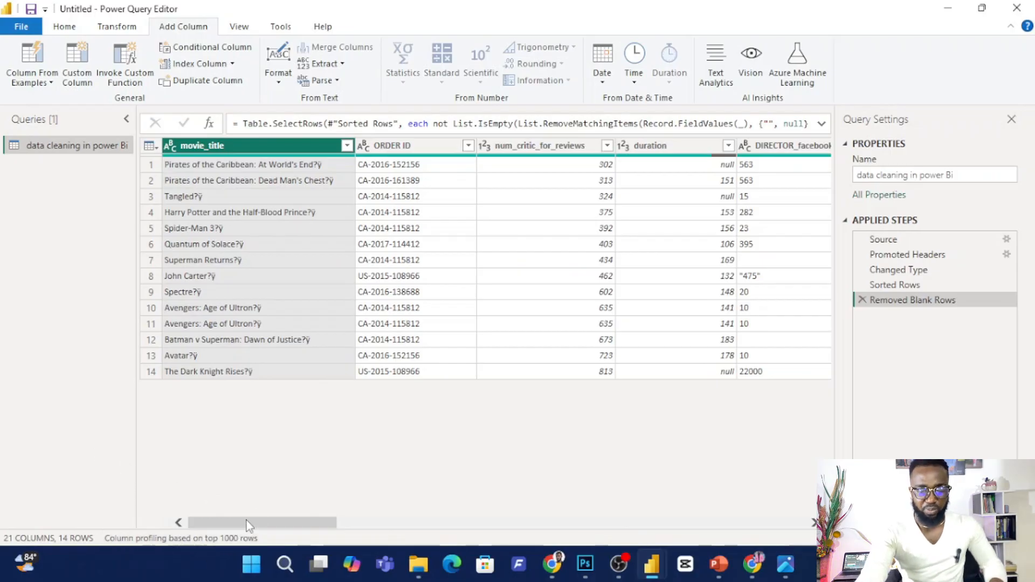
Remove all columns except imdb_score from the table.
left_click_drag(259, 522, 714, 461)
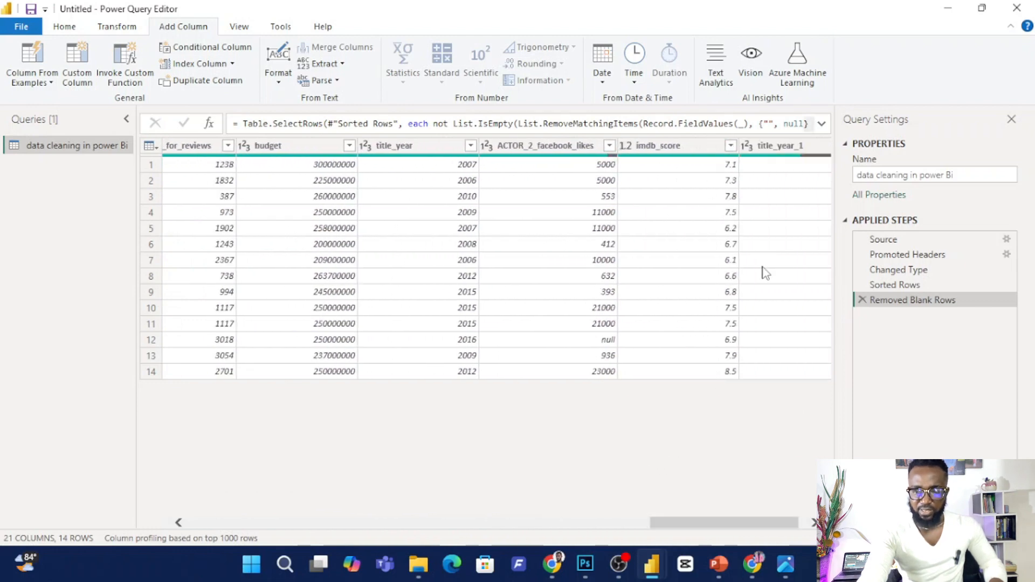
left_click(668, 141)
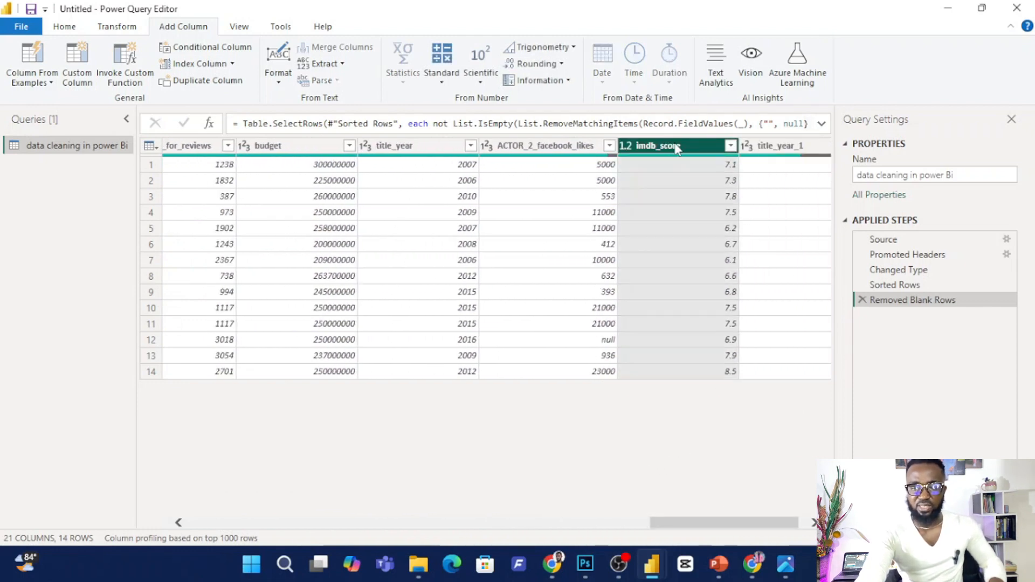
right_click(677, 141)
left_click(735, 194)
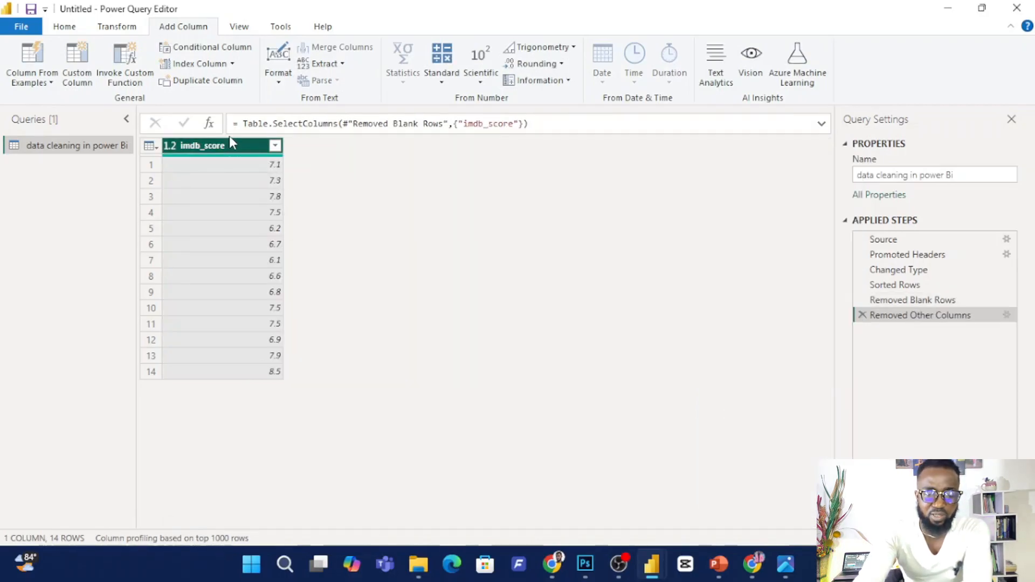
Add a Round Up column and a Round Down column based on imdb_score.
left_click(561, 66)
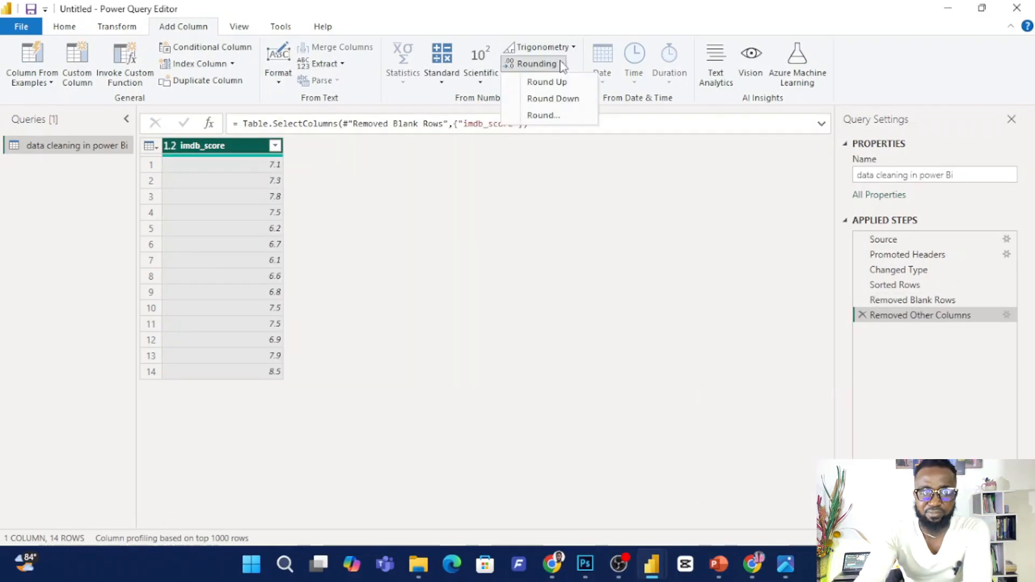
left_click(545, 81)
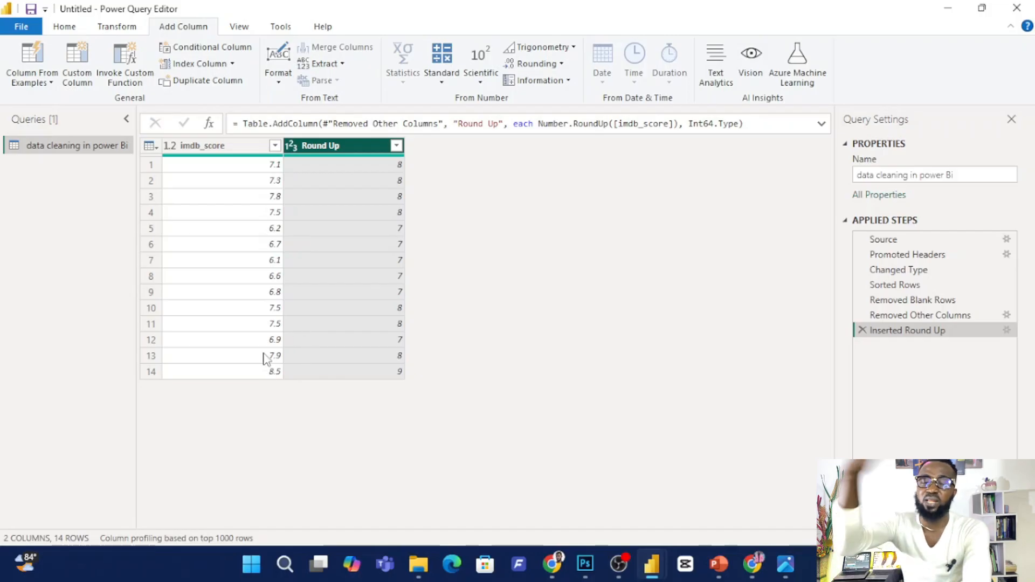
left_click(226, 146)
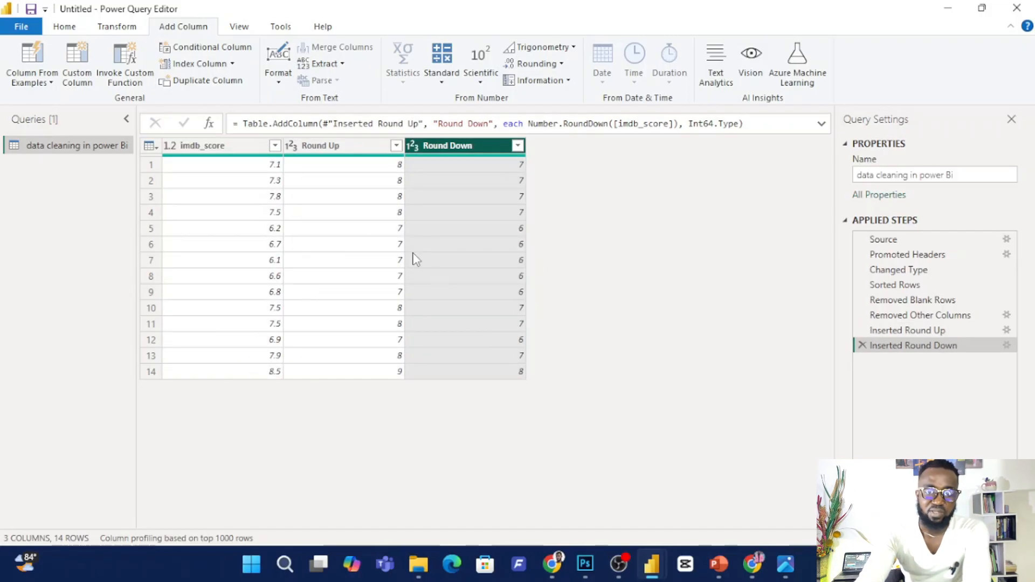
Add a Division column that divides imdb_score by the Round Up column.
left_click(262, 147)
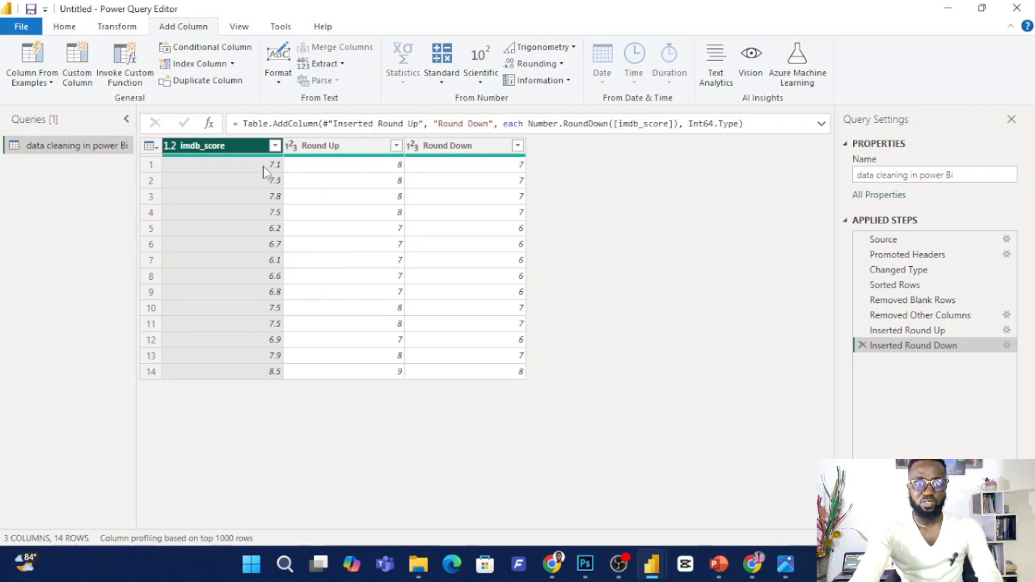
left_click(373, 150, "ctrl")
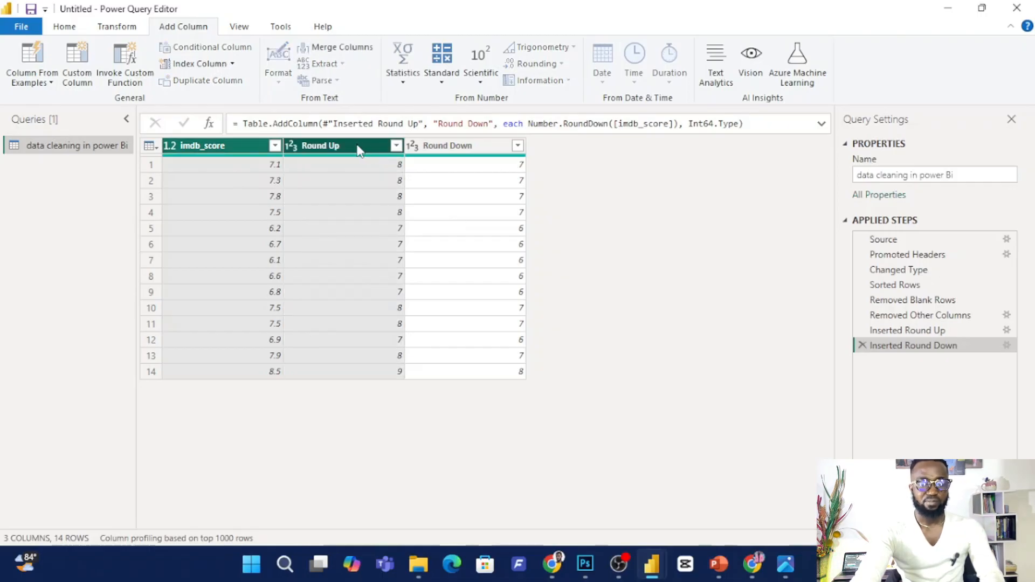
left_click(445, 79)
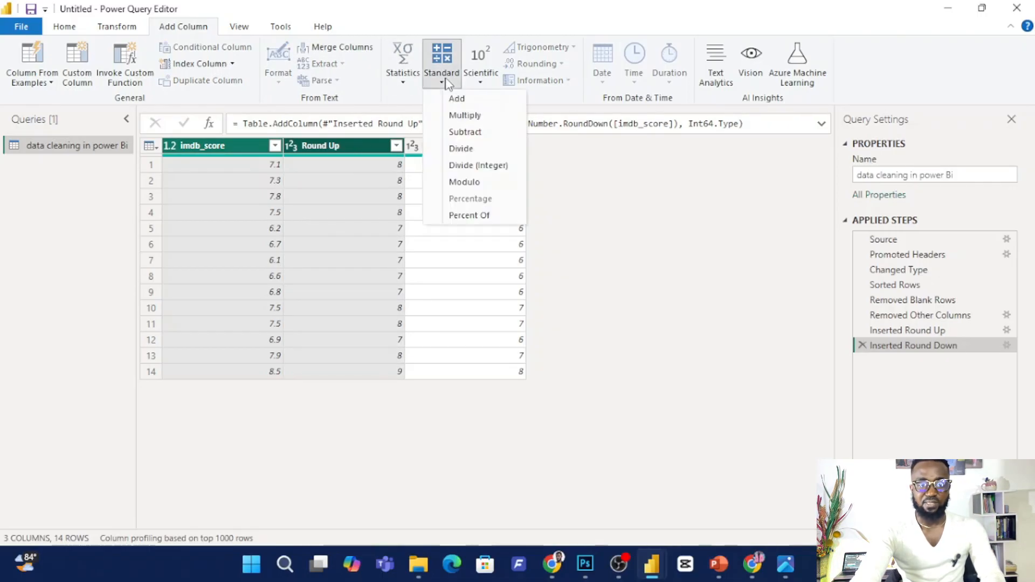
left_click(485, 148)
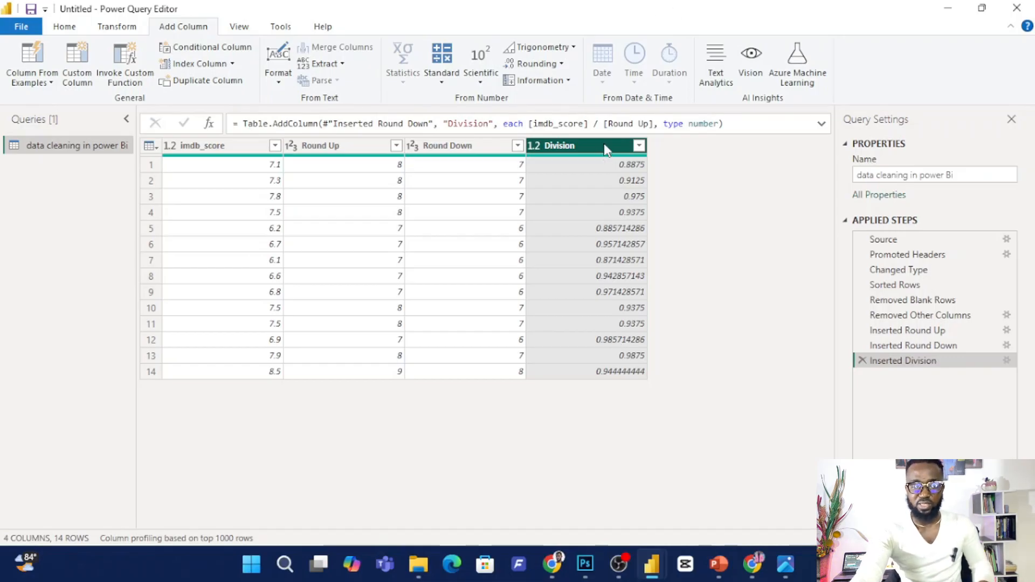
Add a column with the Division values rounded to 3 decimal places.
left_click(482, 80)
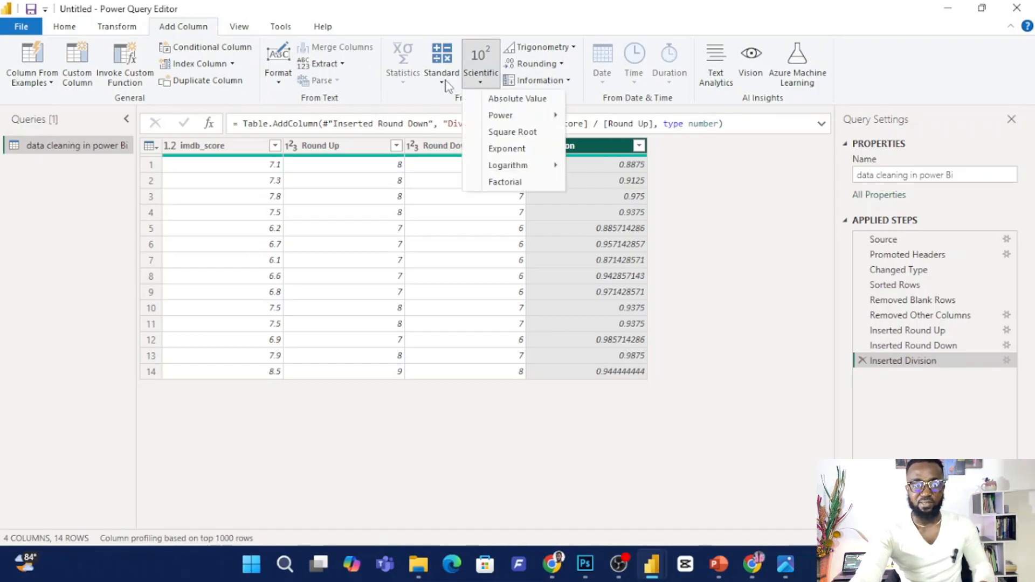
left_click(562, 64)
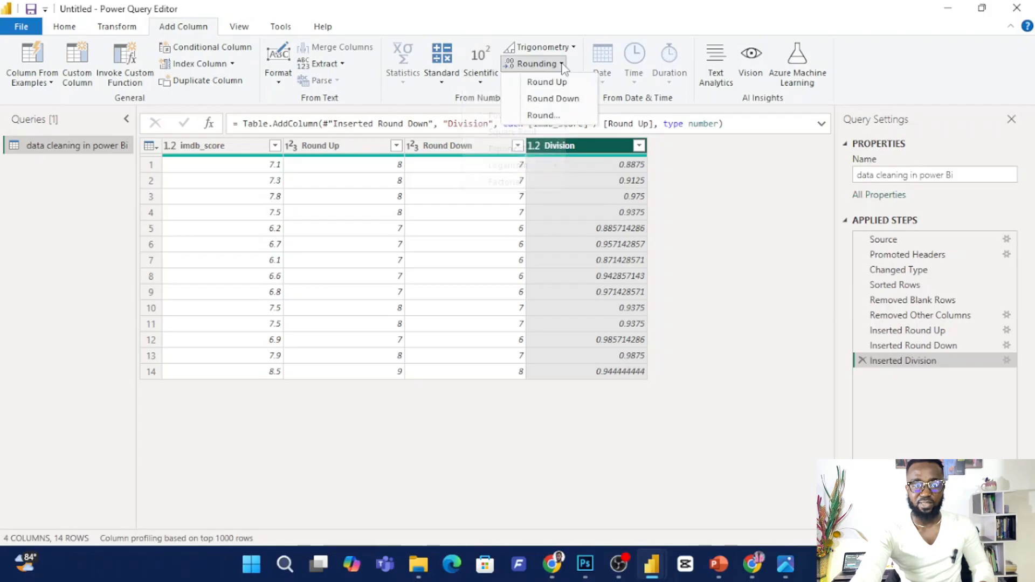
left_click(549, 115)
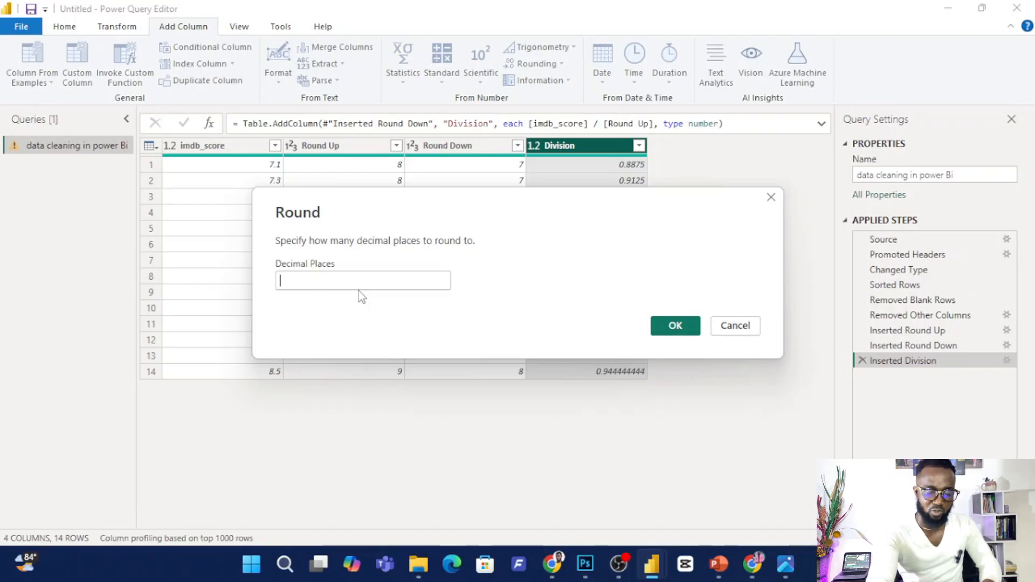
type("3")
left_click(674, 330)
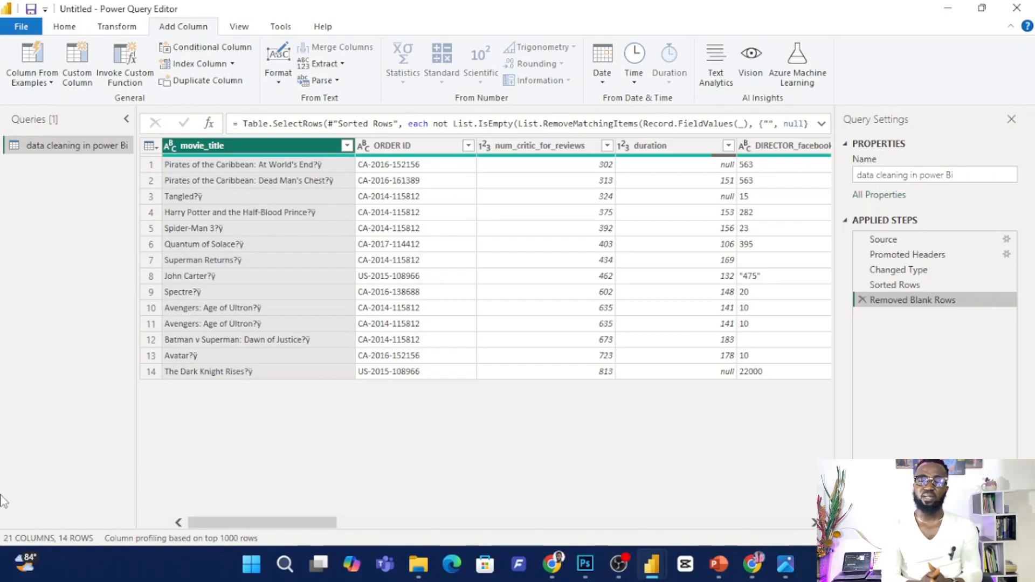
Remove all columns except num_critic_for_reviews from the table.
left_click(549, 154)
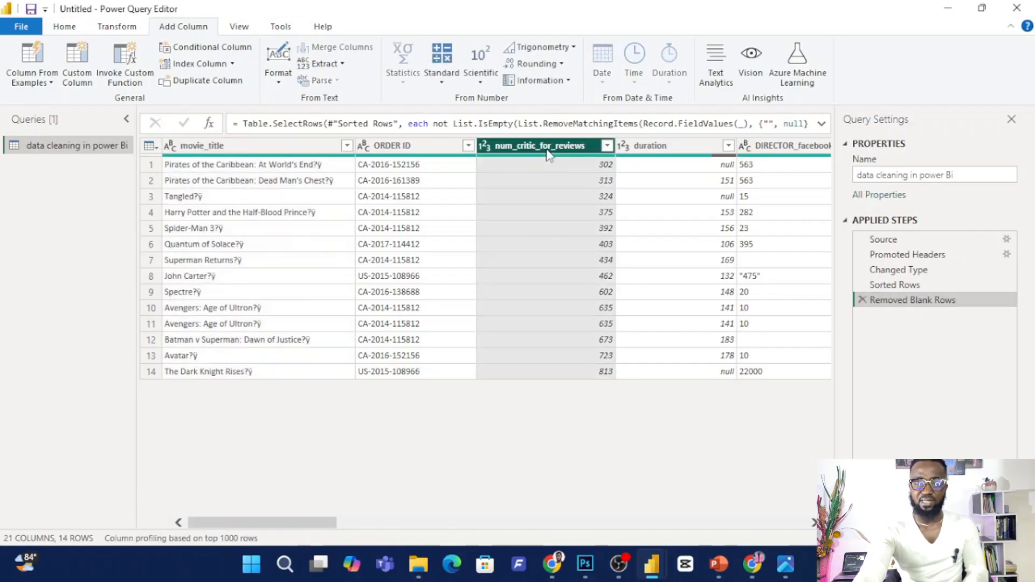
right_click(558, 154)
left_click(634, 198)
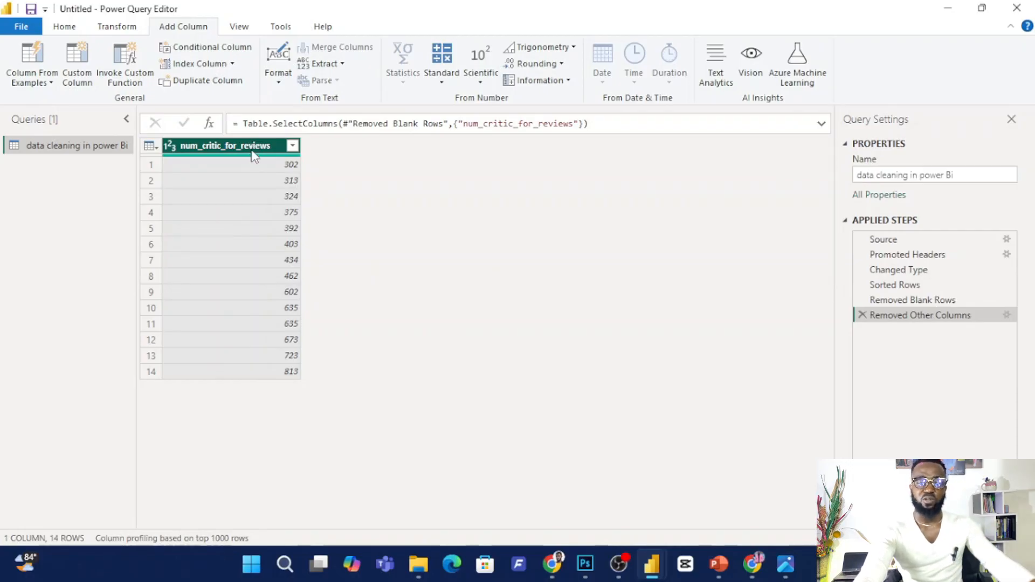
Add Is Even and Is Odd information columns that test the num_critic_for_reviews values.
left_click(566, 81)
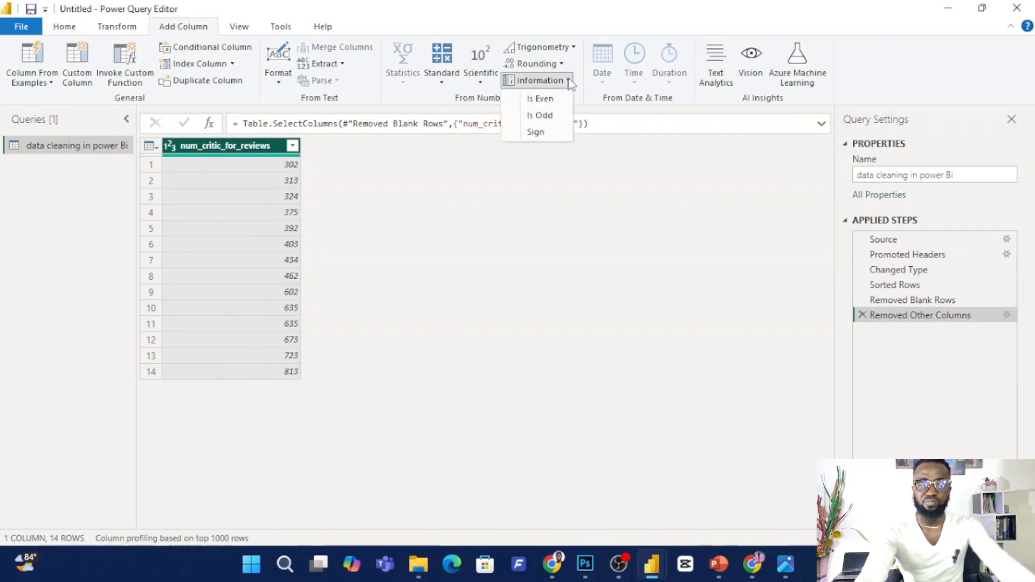
left_click(541, 98)
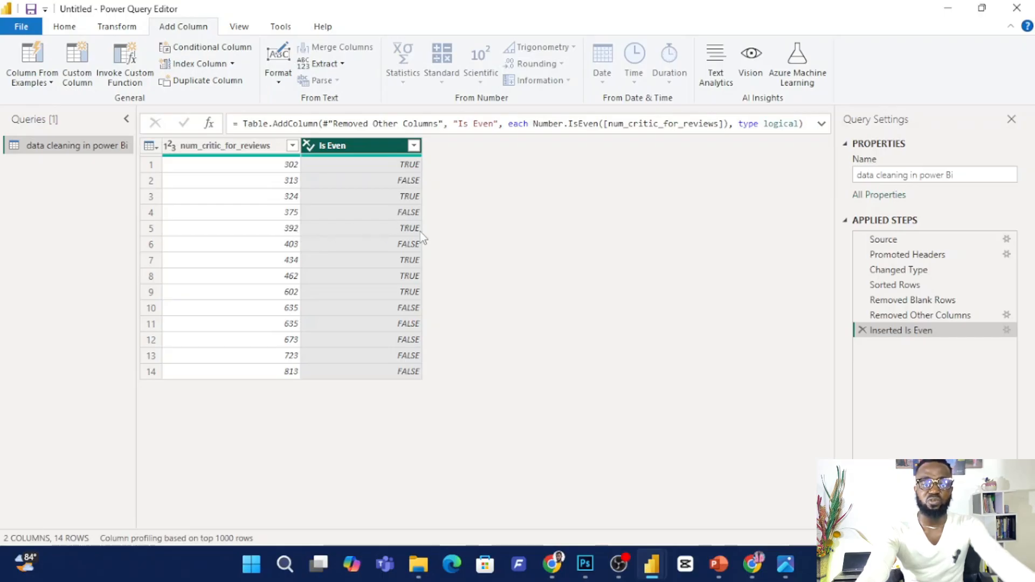
left_click(269, 157)
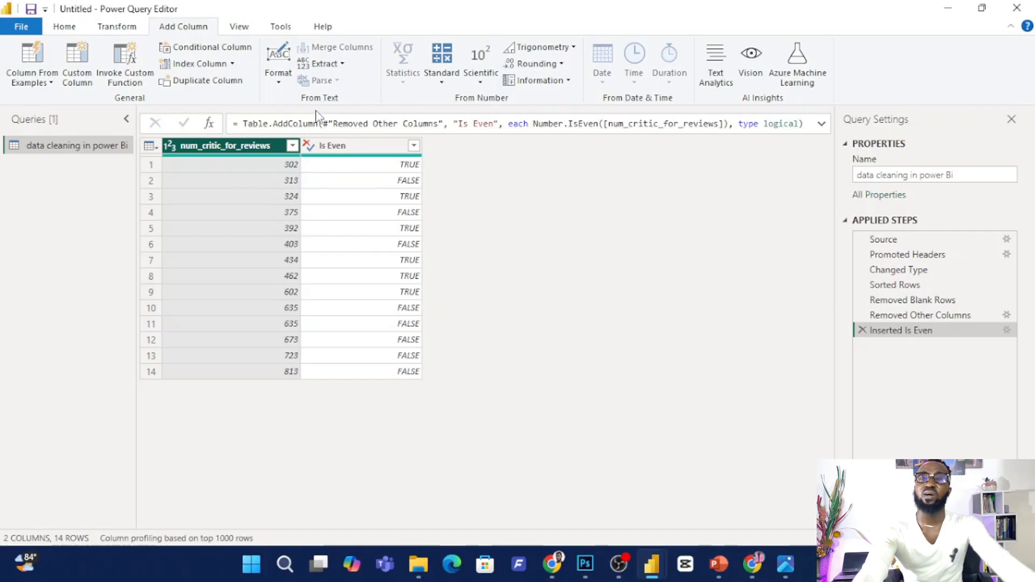
left_click(567, 81)
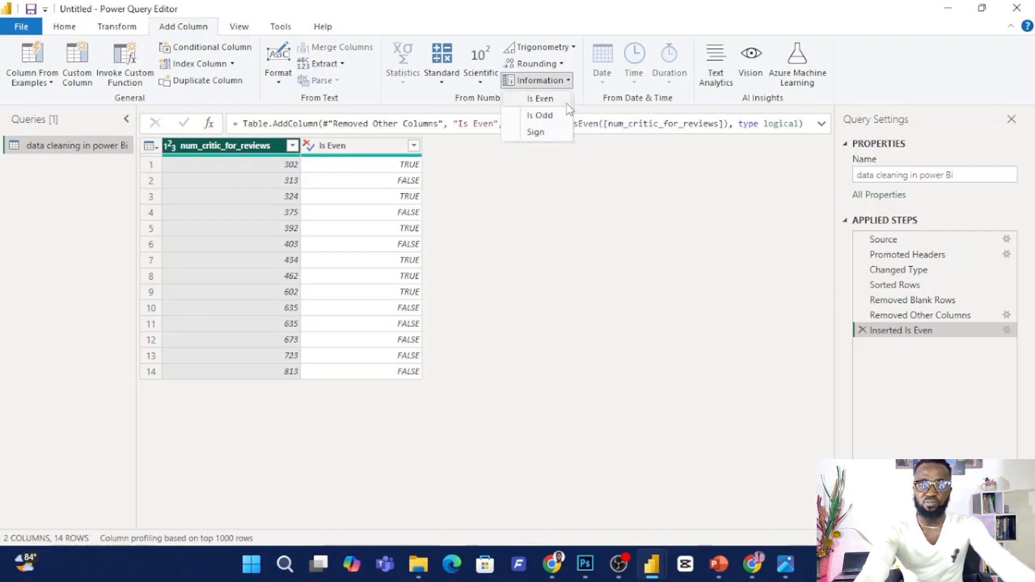
left_click(541, 115)
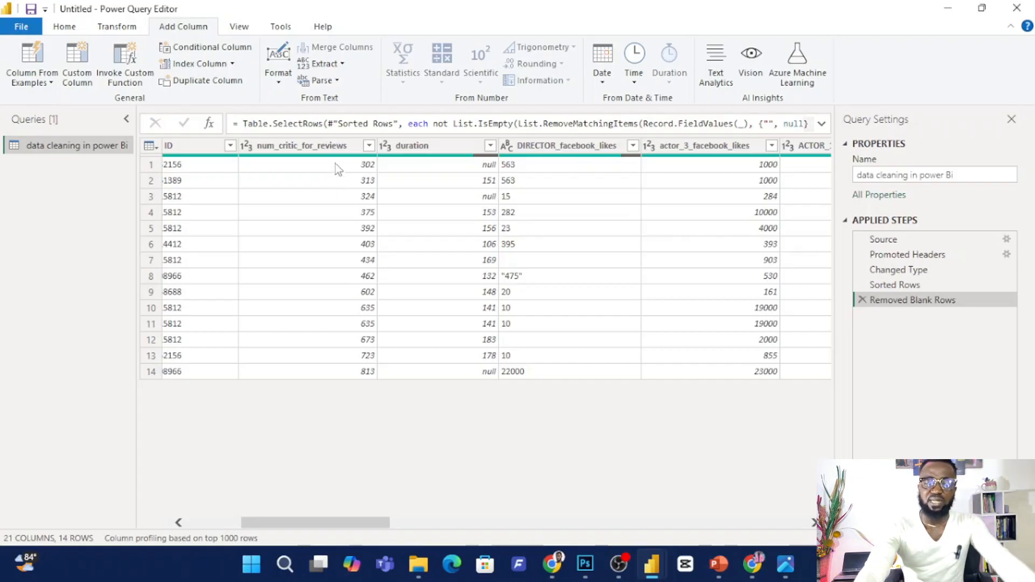
Keep only the num_critic_for_reviews column and remove all other columns.
left_click(338, 146)
right_click(340, 149)
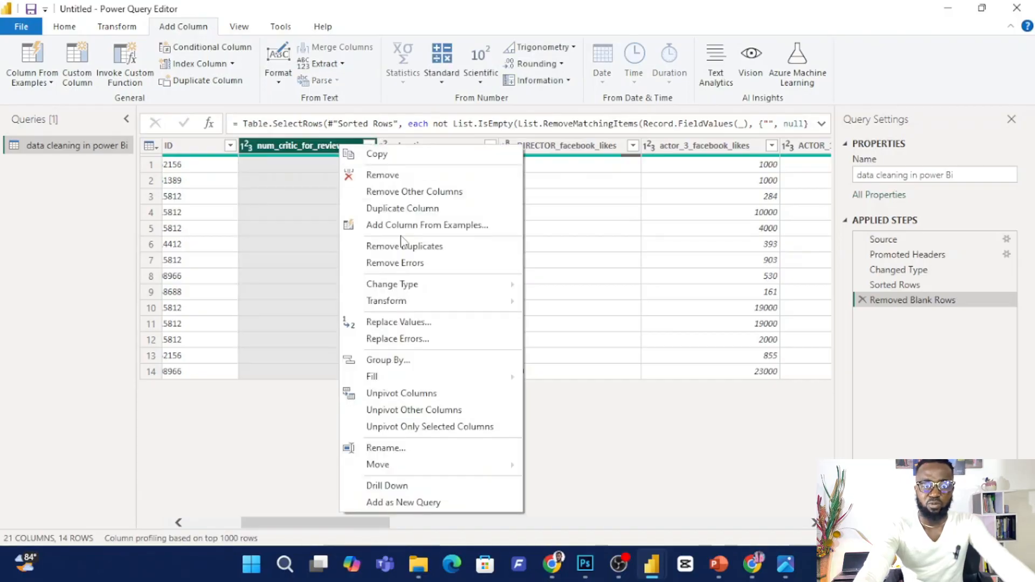
left_click(436, 193)
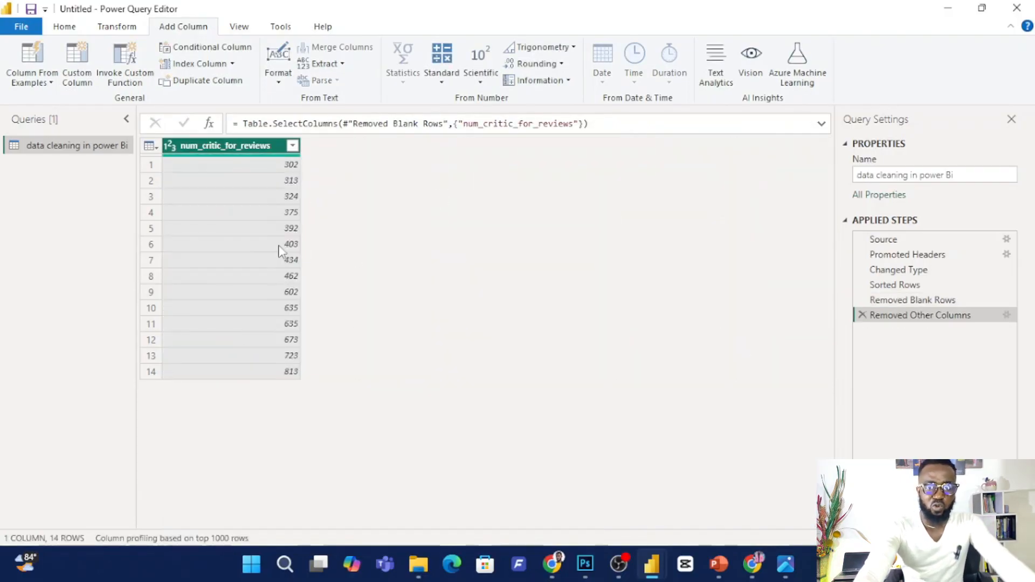
Start a conditional column whose first clause outputs Poor when num_critic_for_reviews equals 200.
left_click(217, 48)
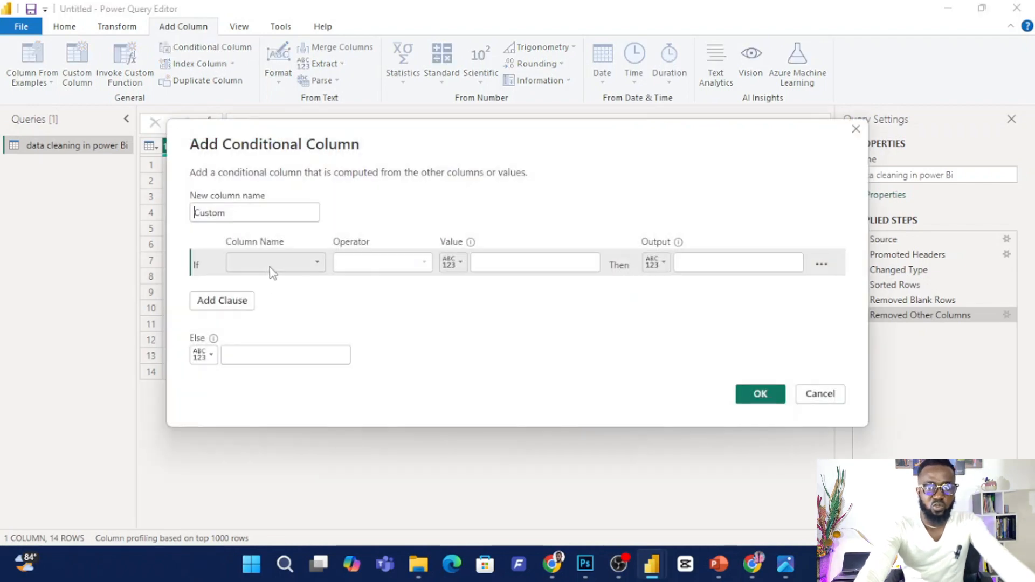
left_click(271, 264)
left_click(283, 279)
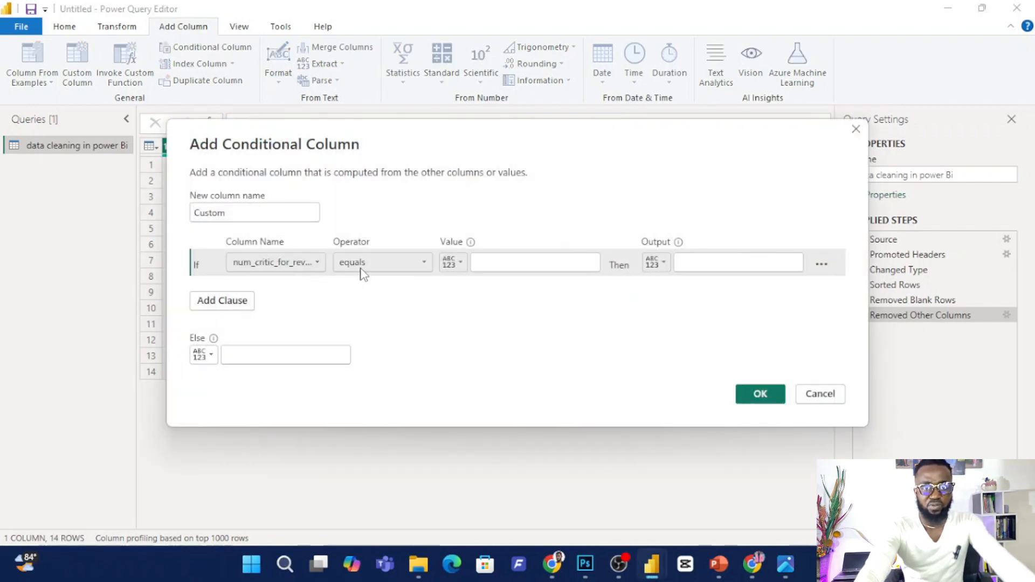
left_click(487, 269)
left_click_drag(439, 127, 441, 177)
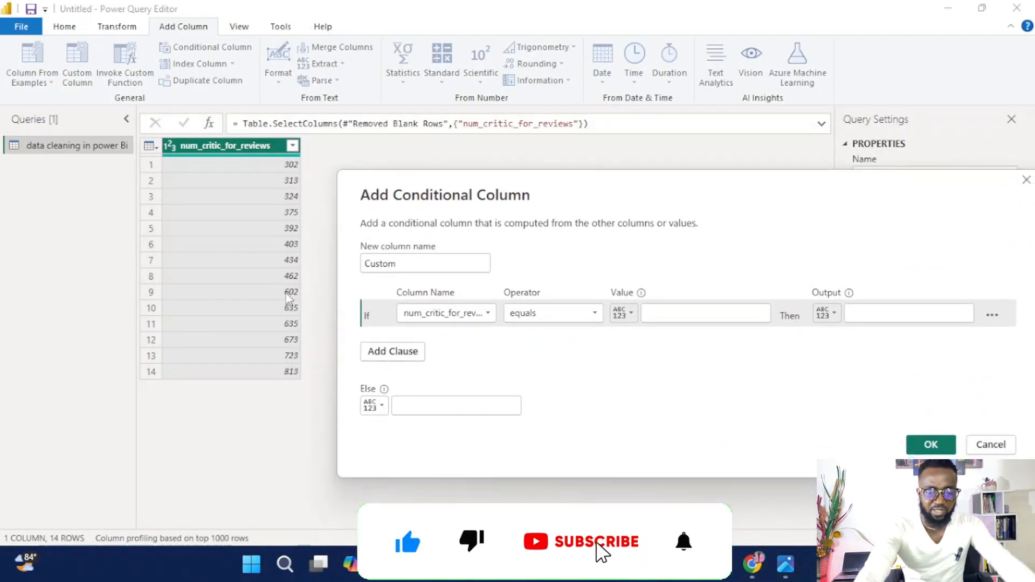
left_click(683, 317)
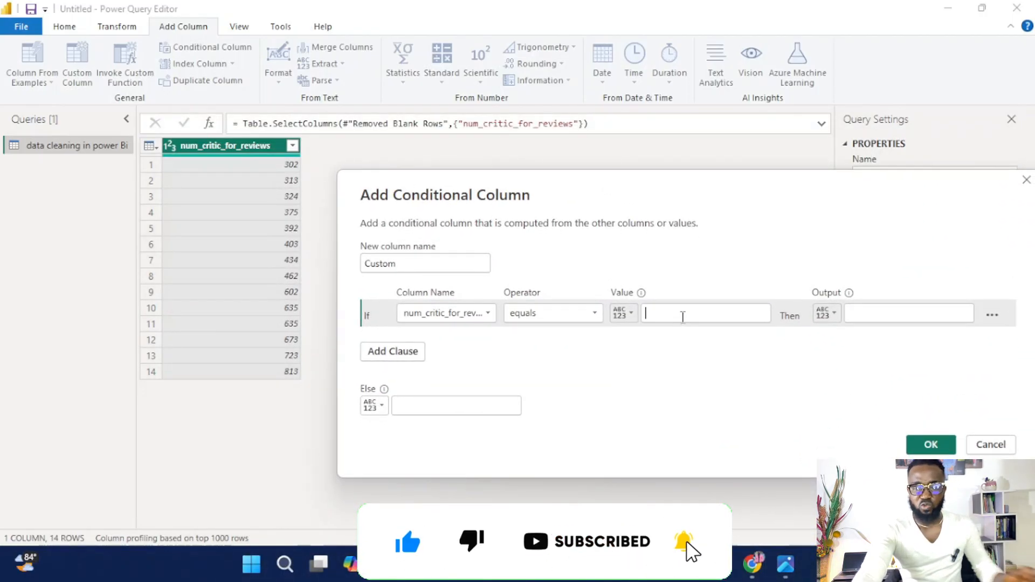
type("200")
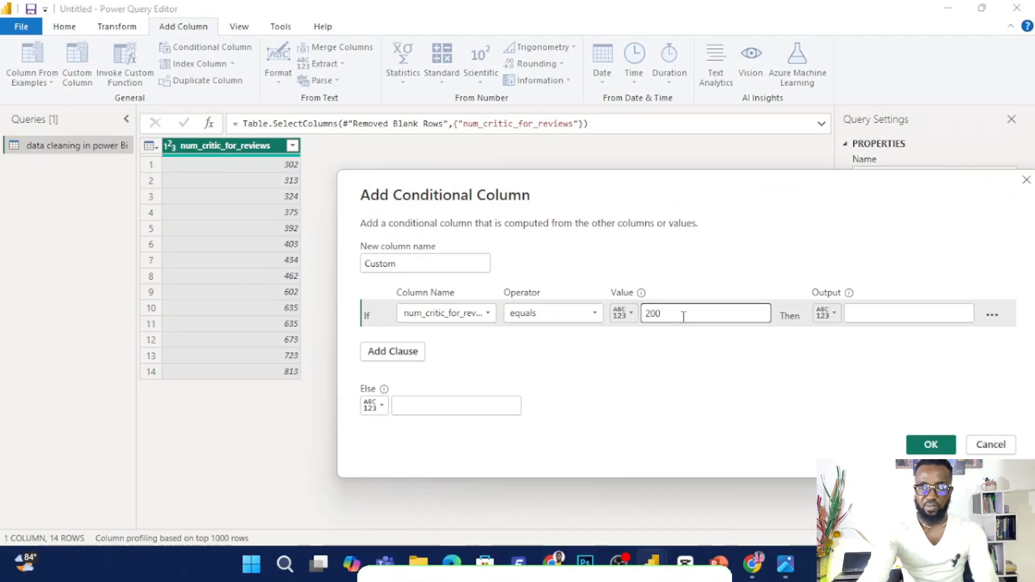
left_click(880, 314)
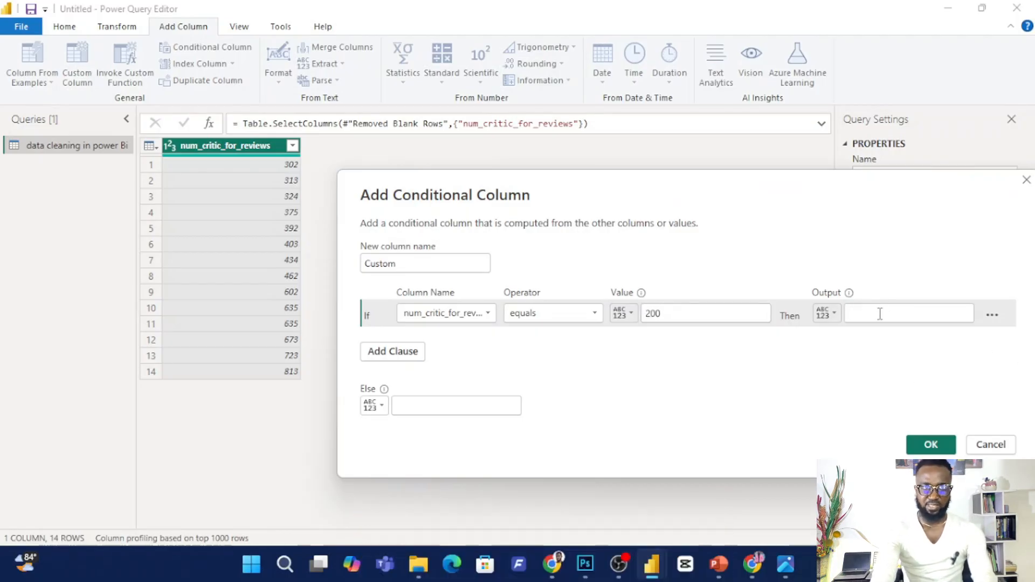
type("Poor")
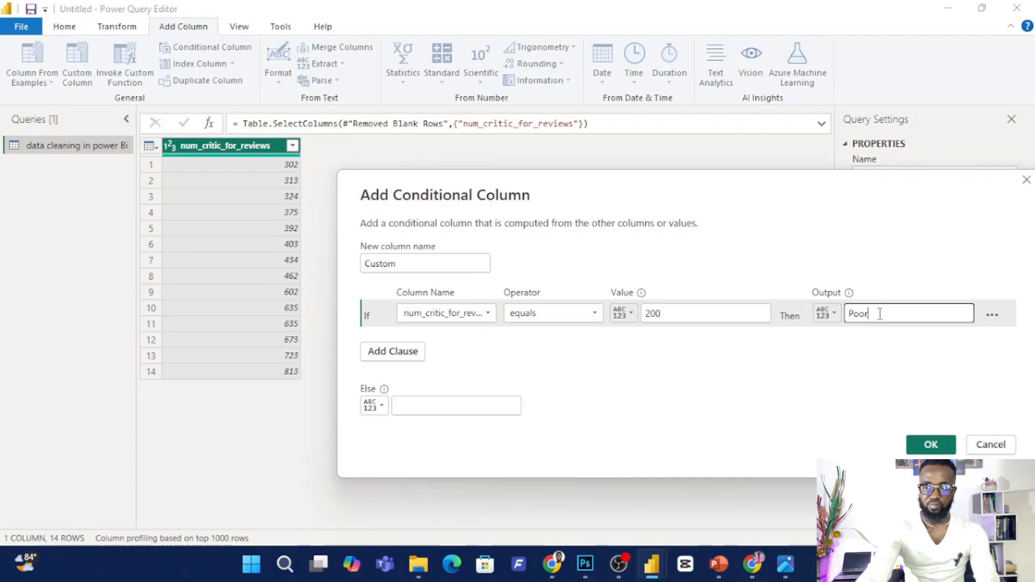
Add a second clause based on num_critic_for_reviews and change the first clause's operator to is less than or equal to.
left_click(393, 351)
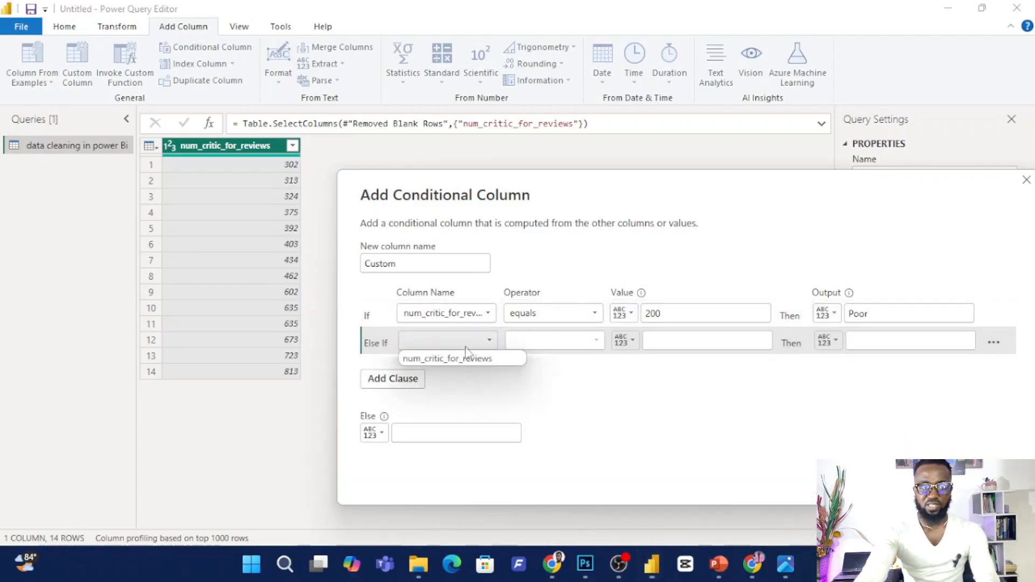
left_click(566, 340)
left_click(701, 342)
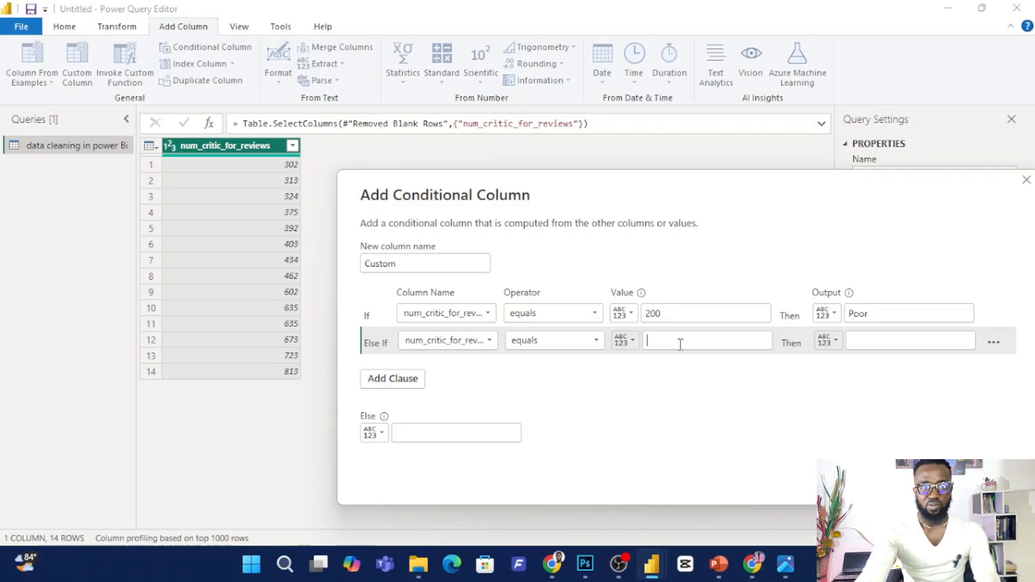
left_click(594, 313)
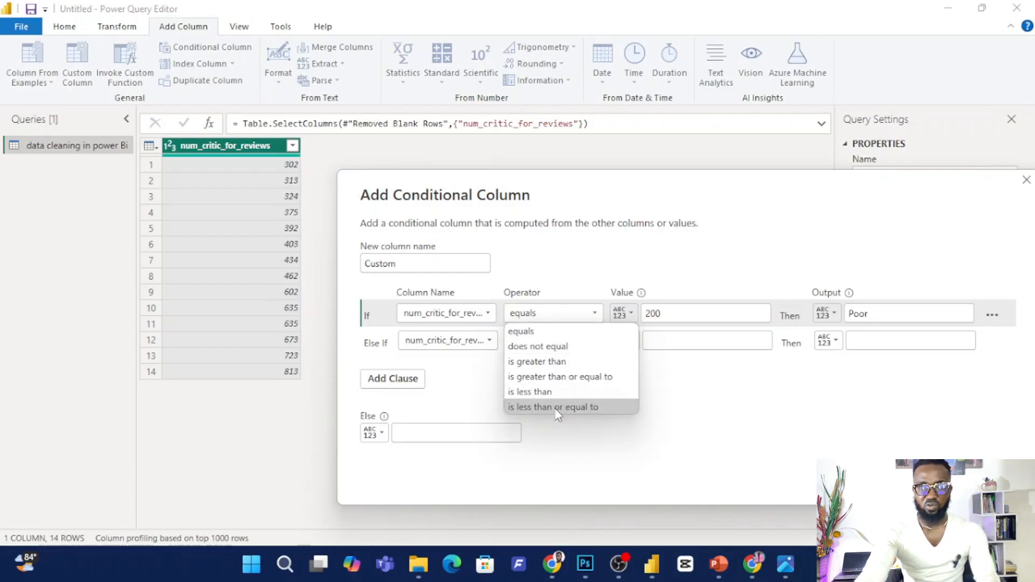
left_click(555, 407)
Make the second clause output Fair when num_critic_for_reviews is less than or equal to 300.
left_click(561, 341)
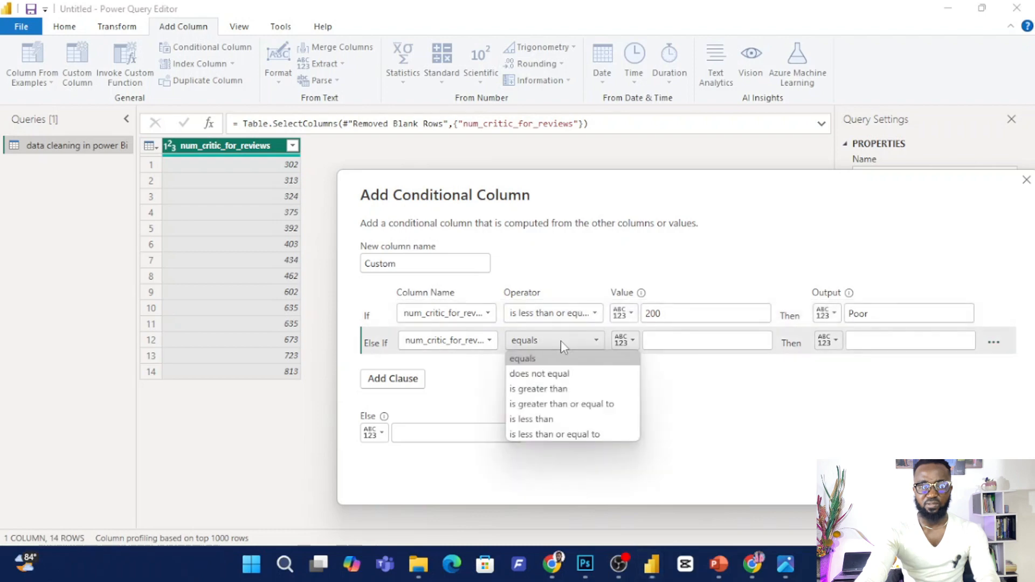
left_click(562, 434)
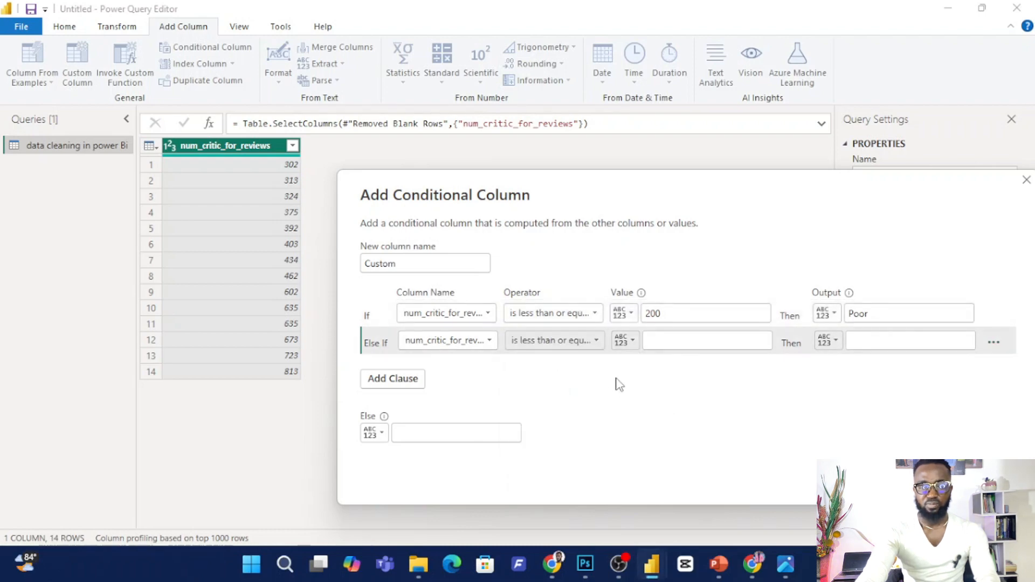
left_click(667, 340)
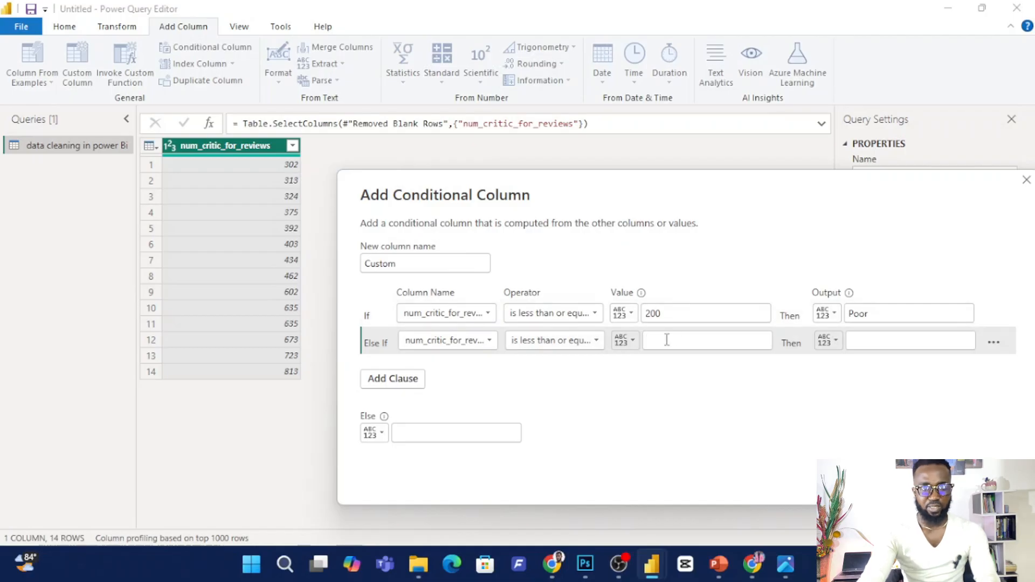
type("300")
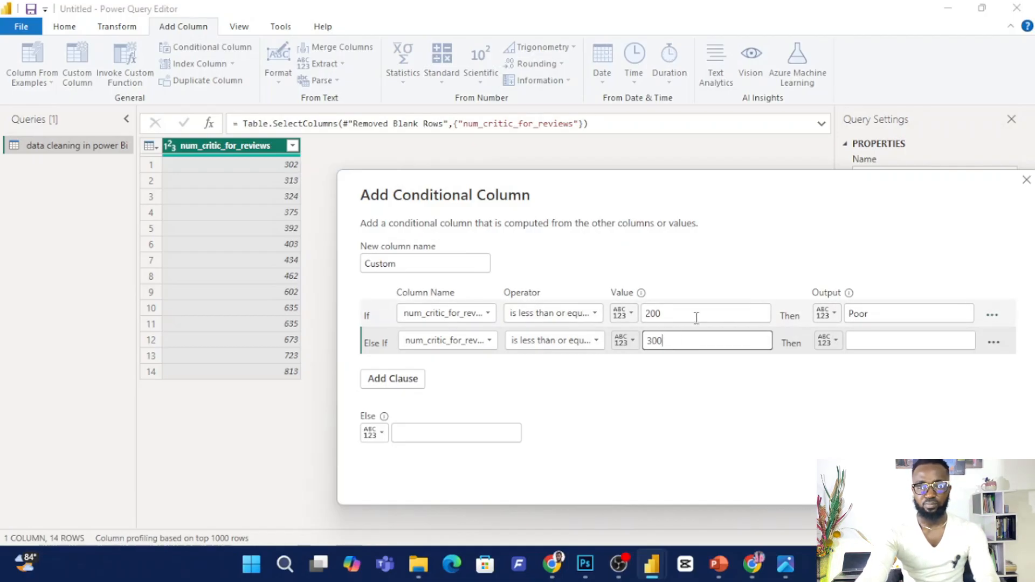
left_click(873, 339)
type("Fair")
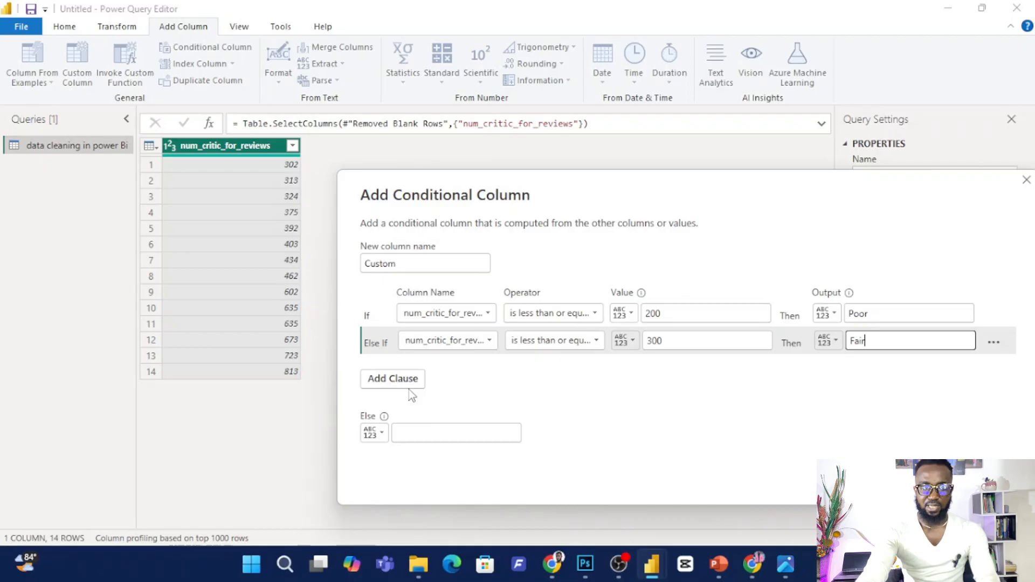
Add a third clause that outputs Pass when num_critic_for_reviews is less than or equal to 400.
left_click(409, 389)
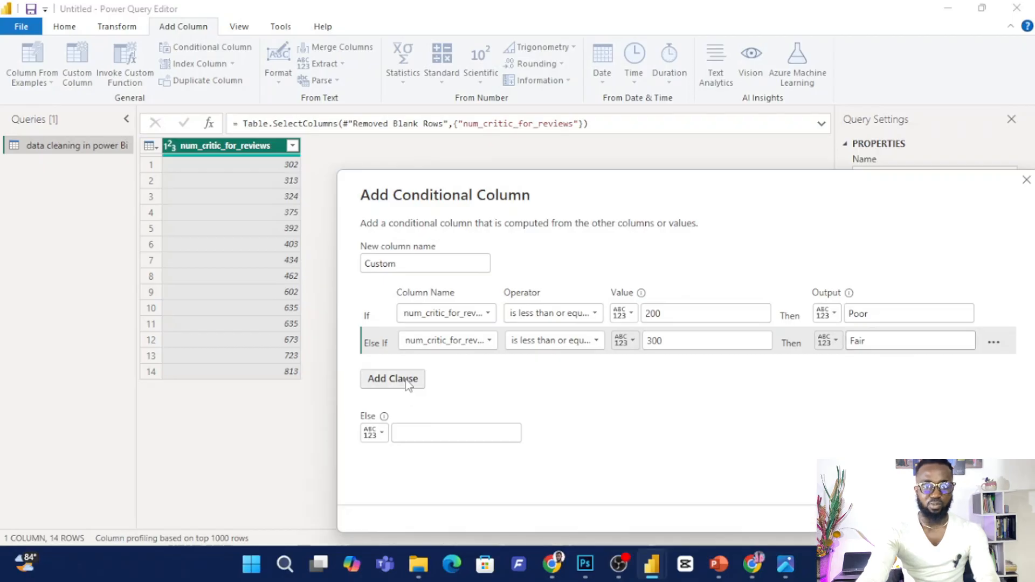
left_click_drag(502, 195, 531, 180)
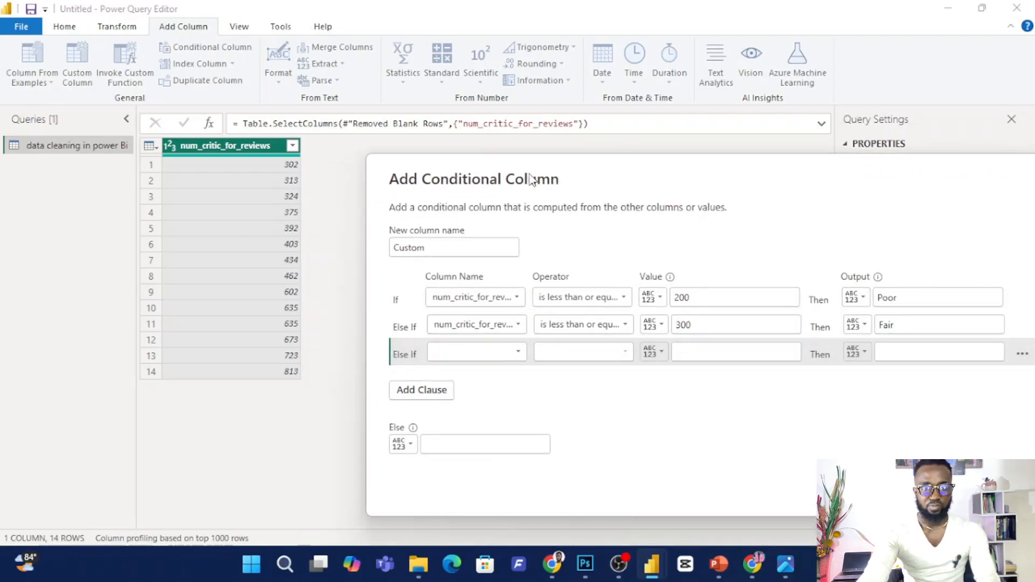
left_click(467, 357)
left_click(468, 368)
left_click(596, 355)
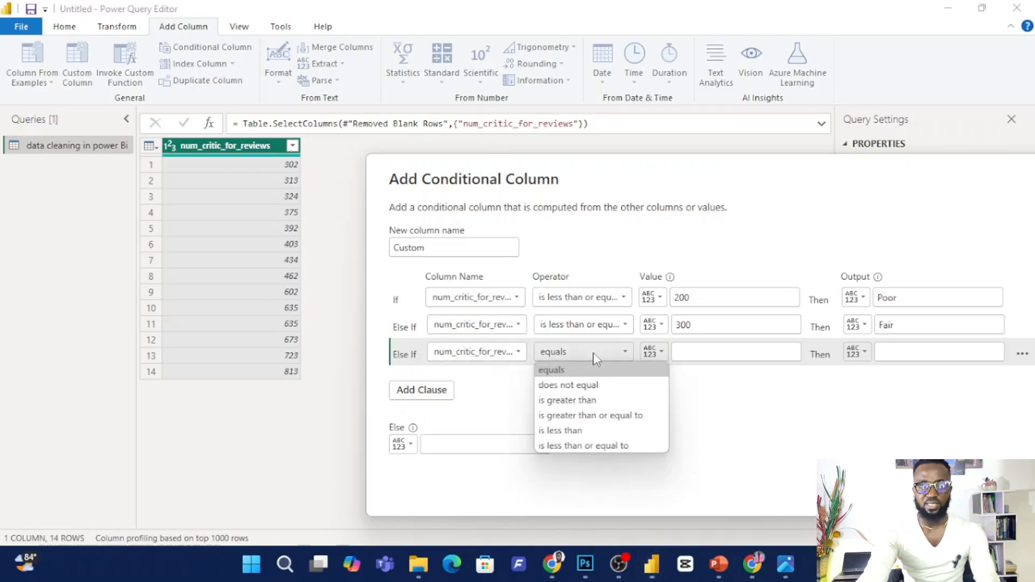
left_click(597, 446)
left_click(714, 344)
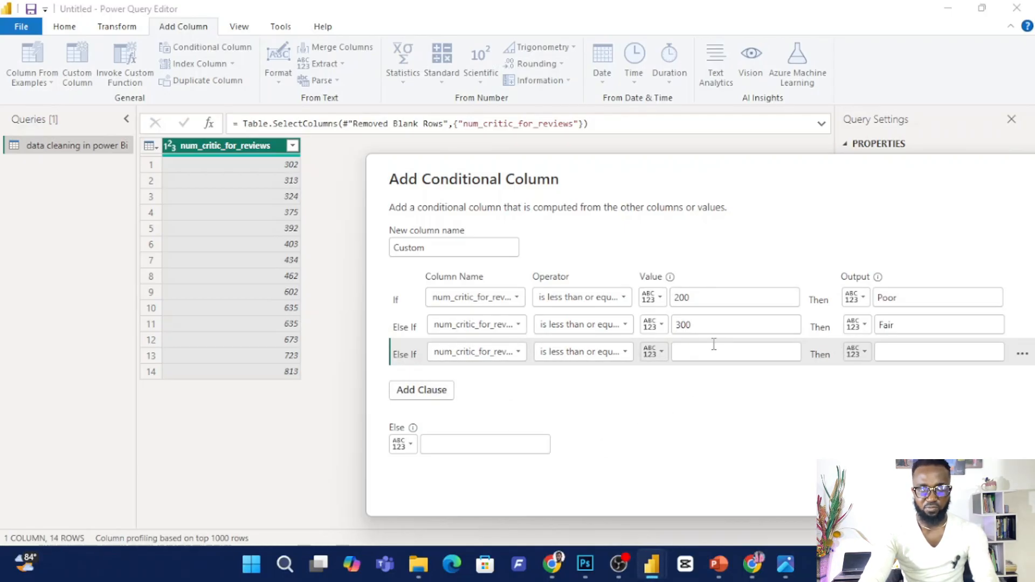
type("400")
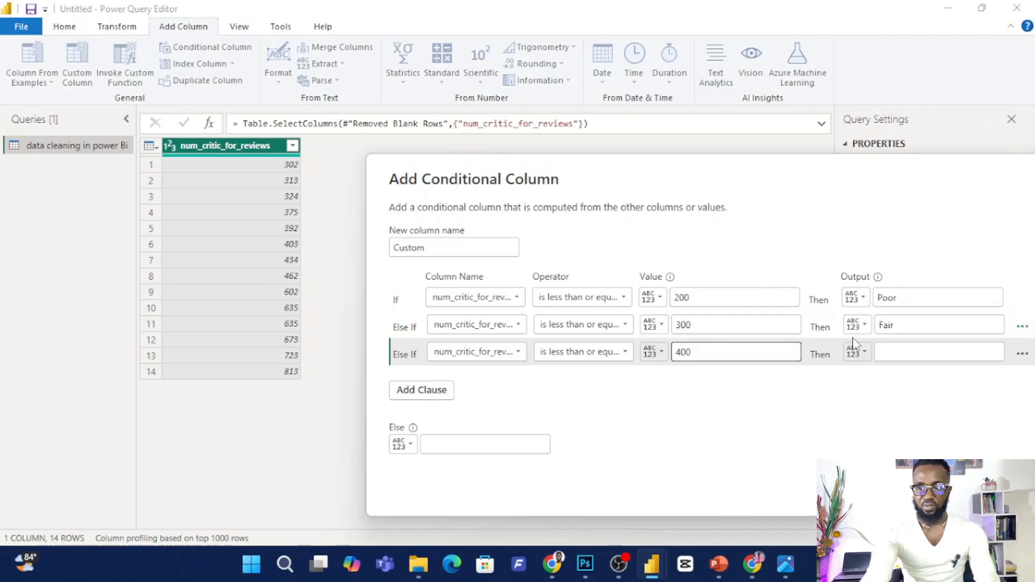
left_click(894, 353)
type("Pass")
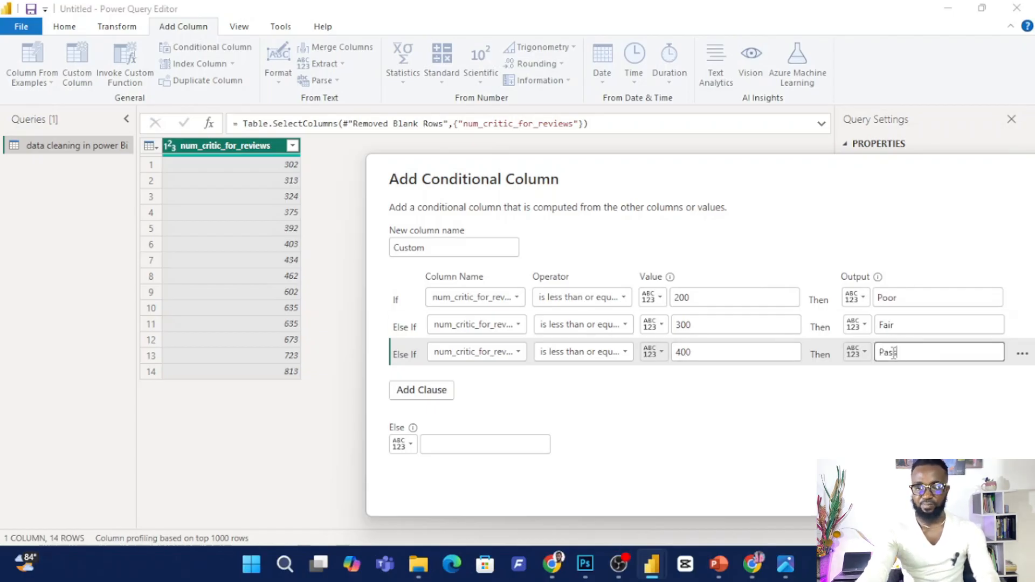
Add a fourth clause that outputs "You can do better" when num_critic_for_reviews is less than or equal to 500.
left_click(436, 390)
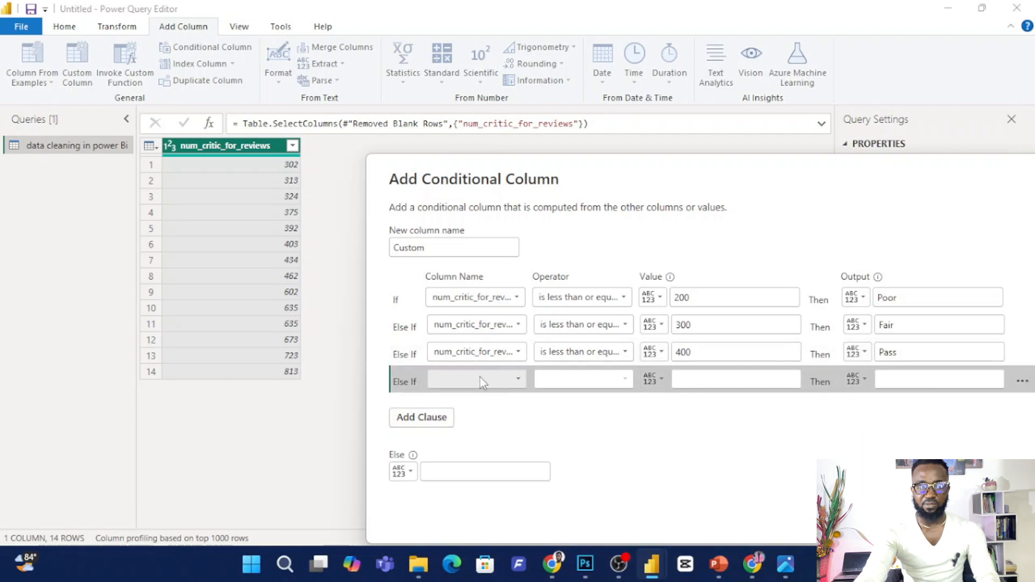
left_click(480, 379)
left_click(493, 395)
left_click(567, 380)
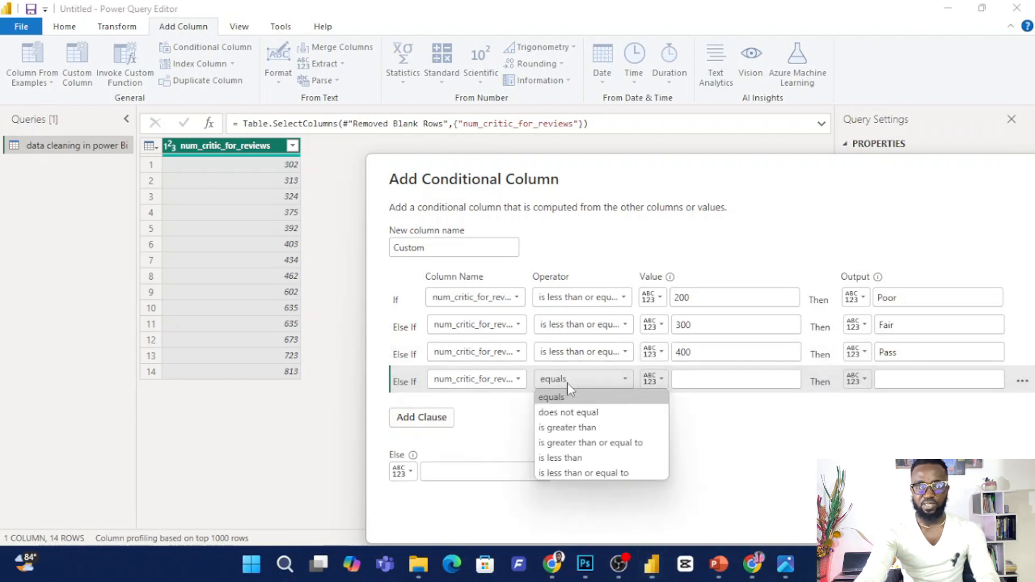
left_click(583, 473)
left_click(697, 382)
type("500")
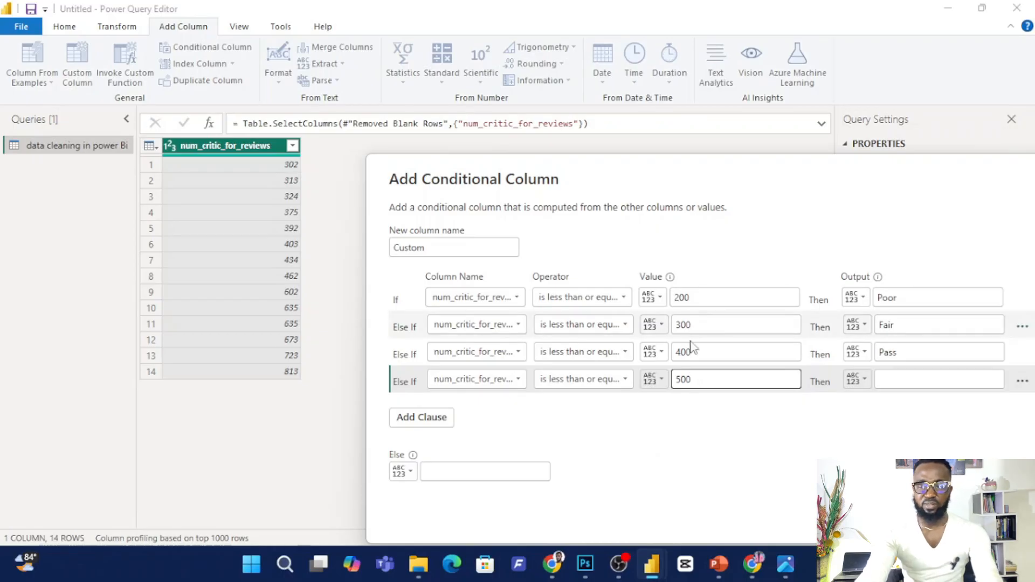
left_click(907, 383)
type("Y")
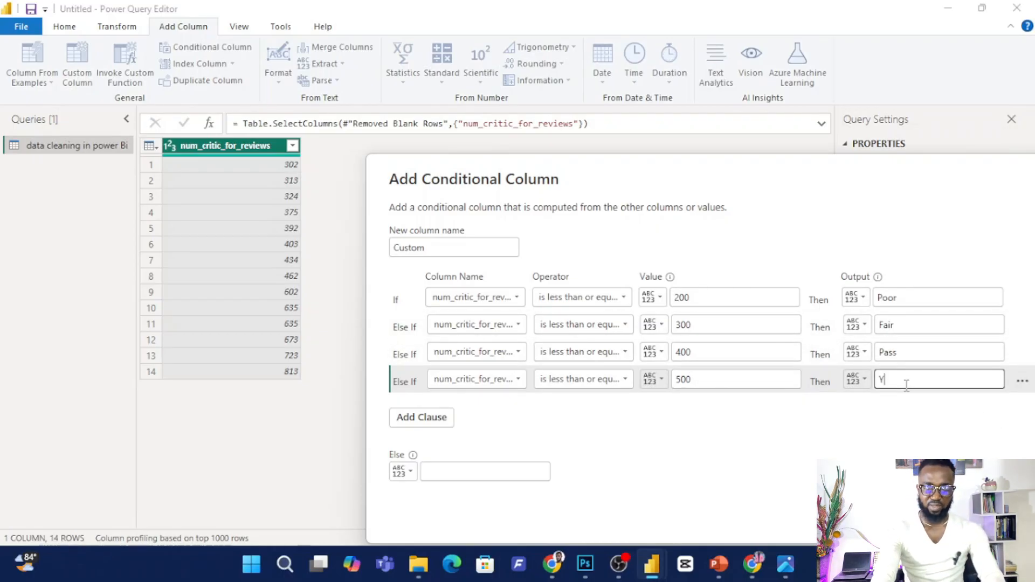
type("ou c")
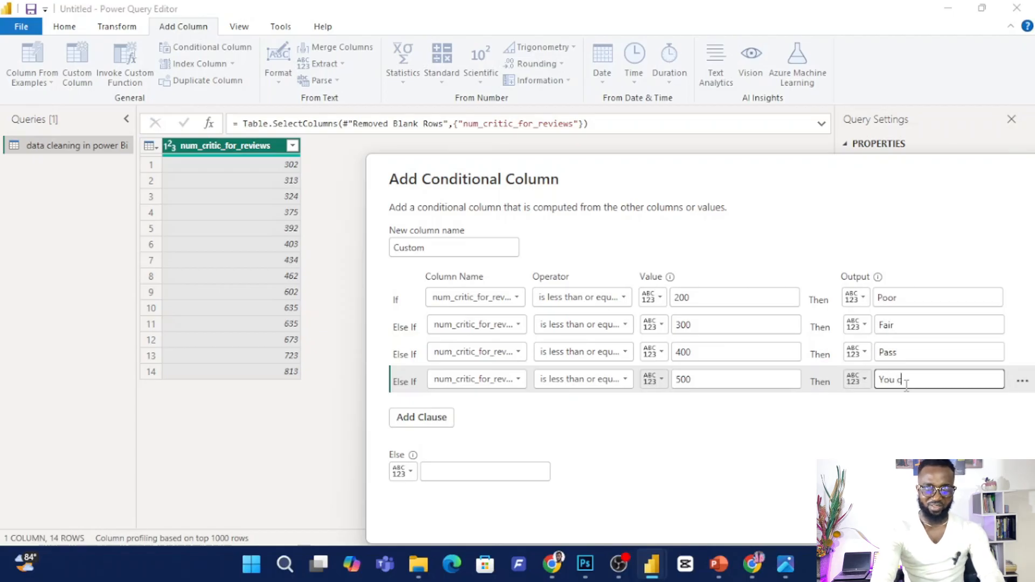
type("an do better")
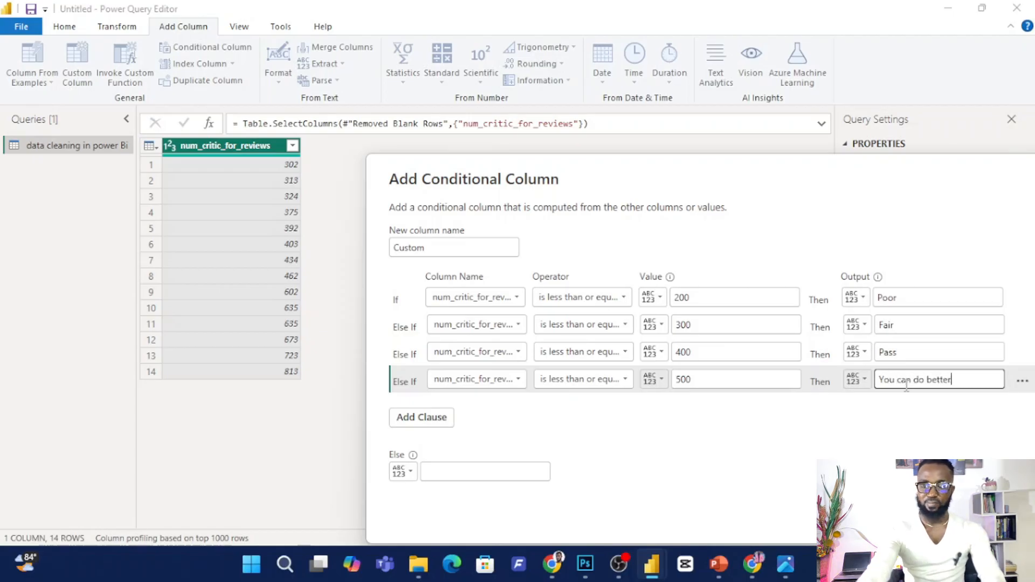
Add a fifth clause that outputs Good when num_critic_for_reviews is less than or equal to 700.
left_click(399, 422)
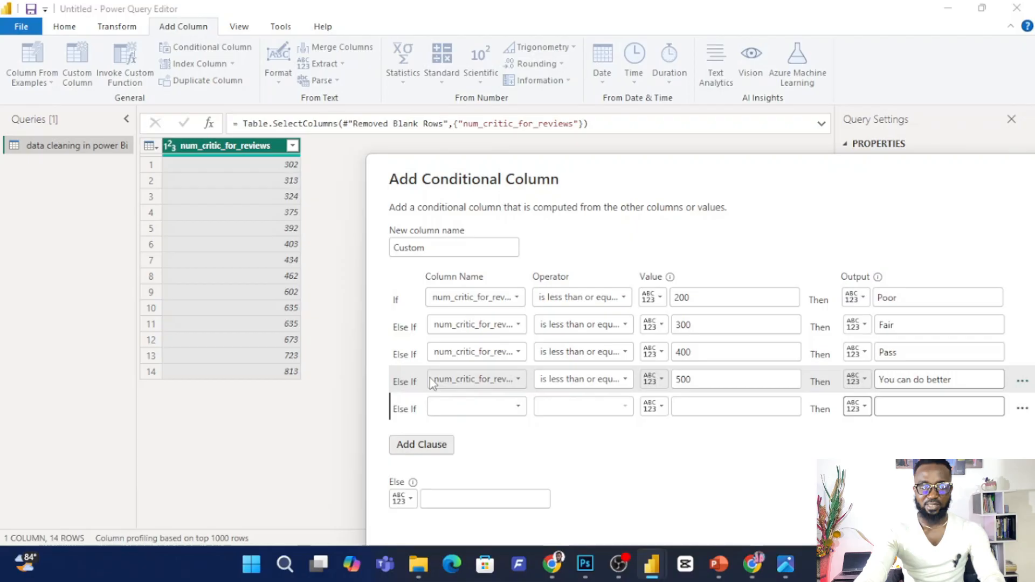
left_click(469, 407)
left_click(474, 424)
left_click(579, 407)
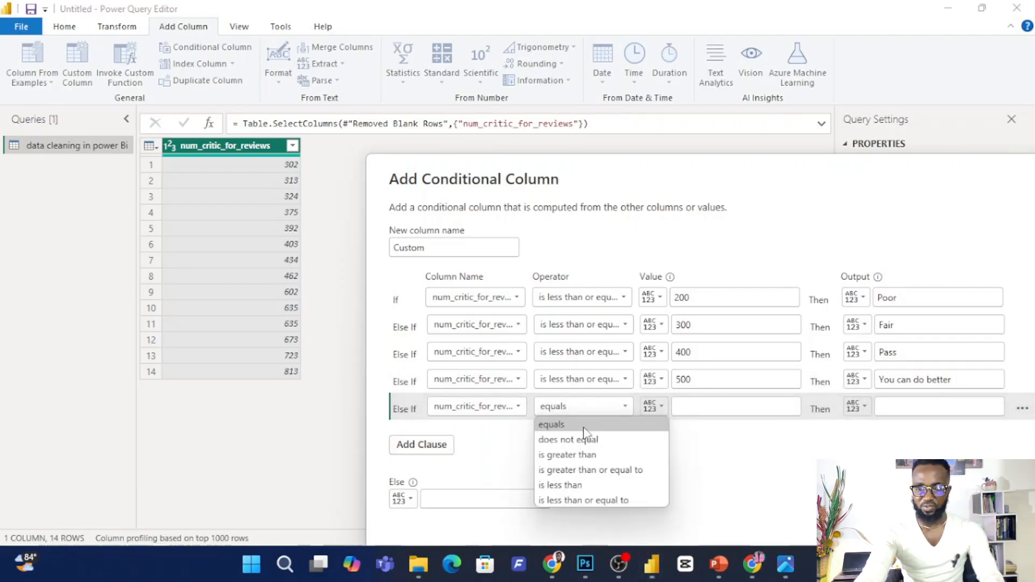
left_click(577, 504)
left_click(697, 403)
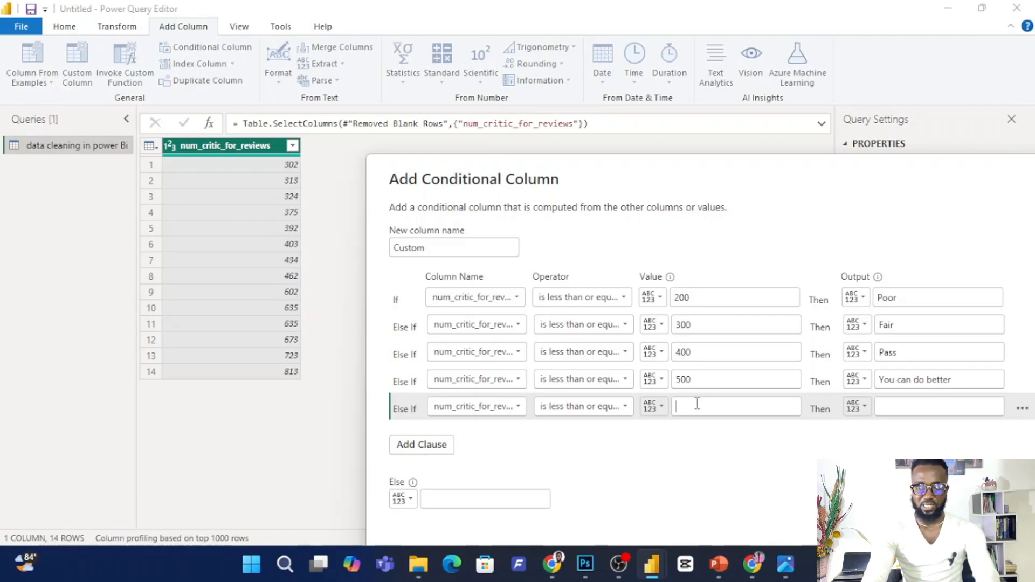
type("700")
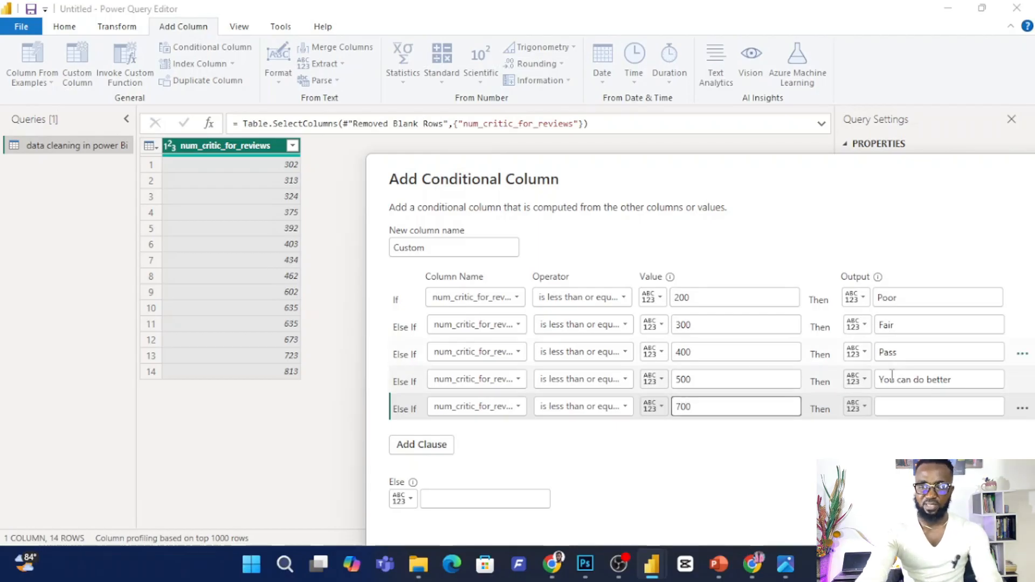
left_click(889, 405)
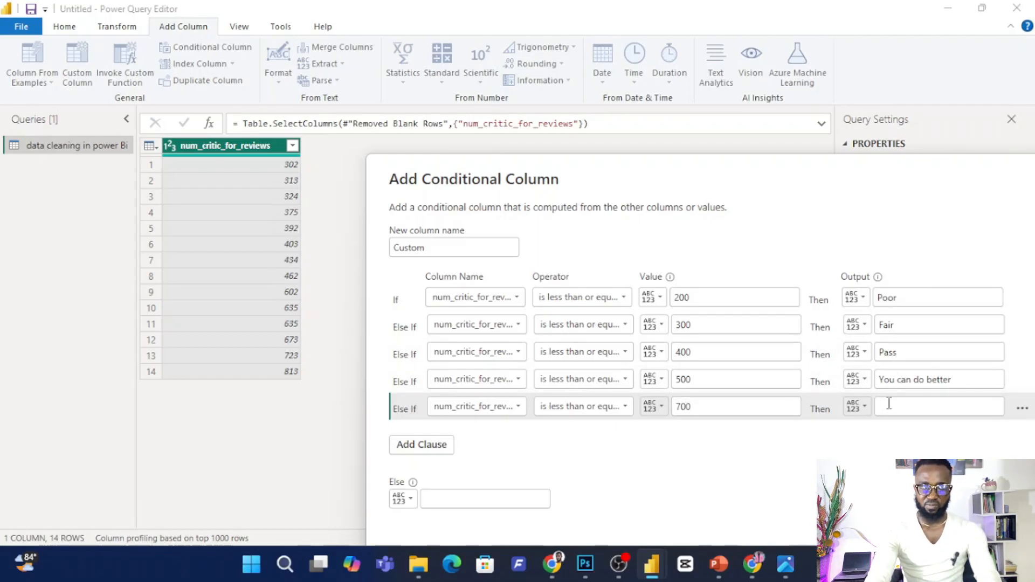
type("Good")
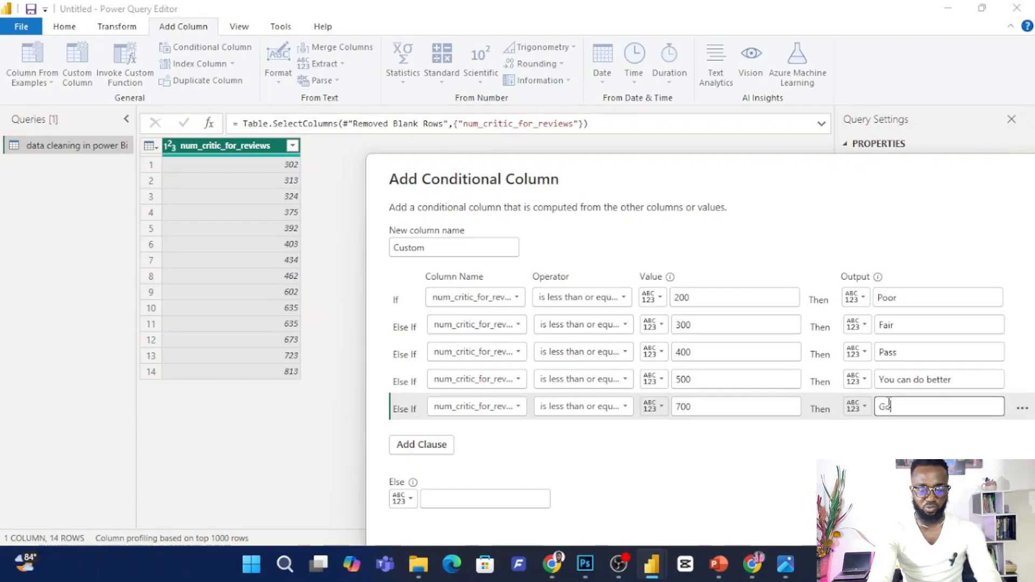
Add a sixth clause that outputs Excellent when num_critic_for_reviews is less than or equal to 800.
left_click(430, 454)
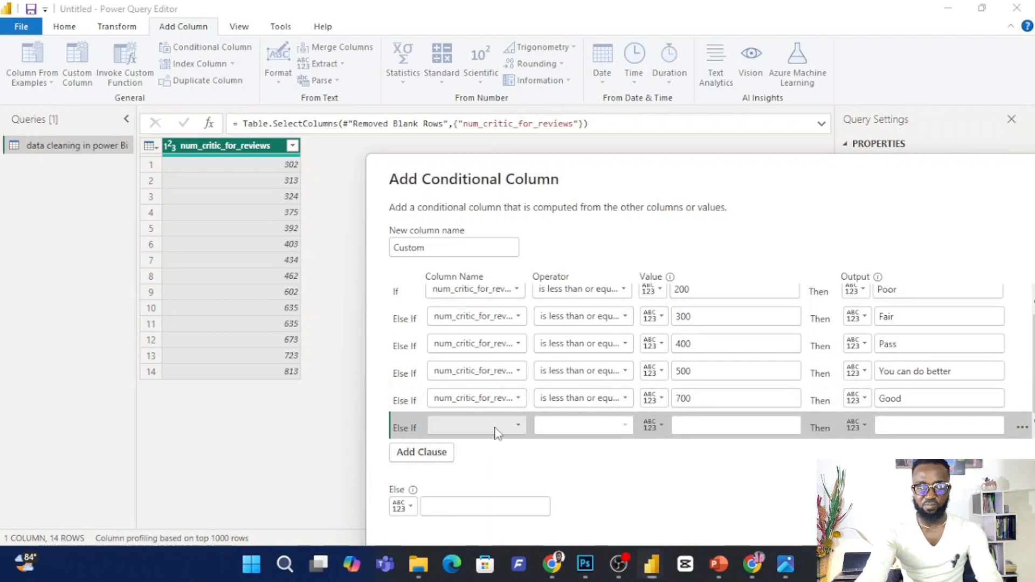
left_click(475, 425)
left_click(475, 442)
left_click(587, 431)
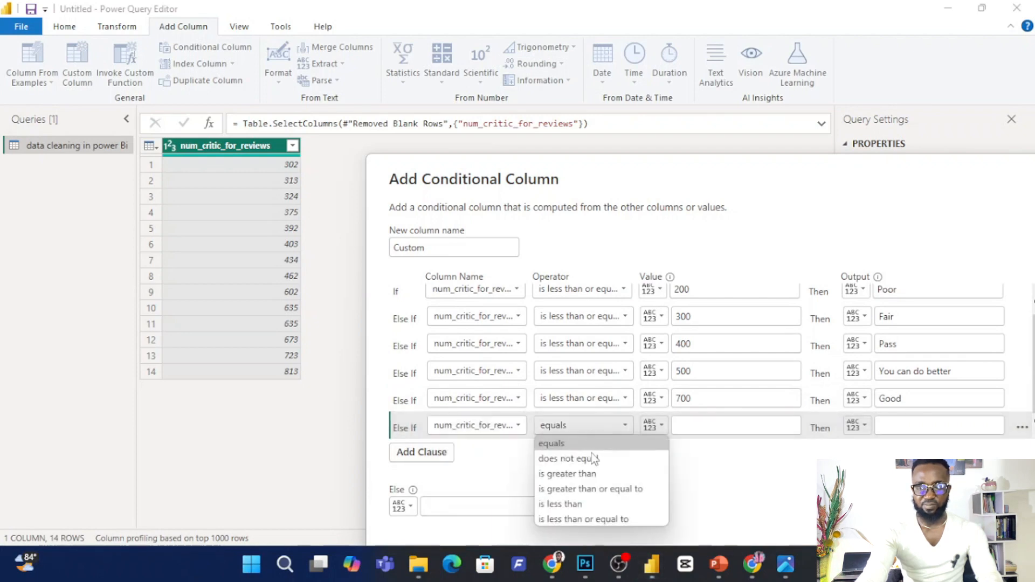
left_click(585, 519)
left_click(698, 426)
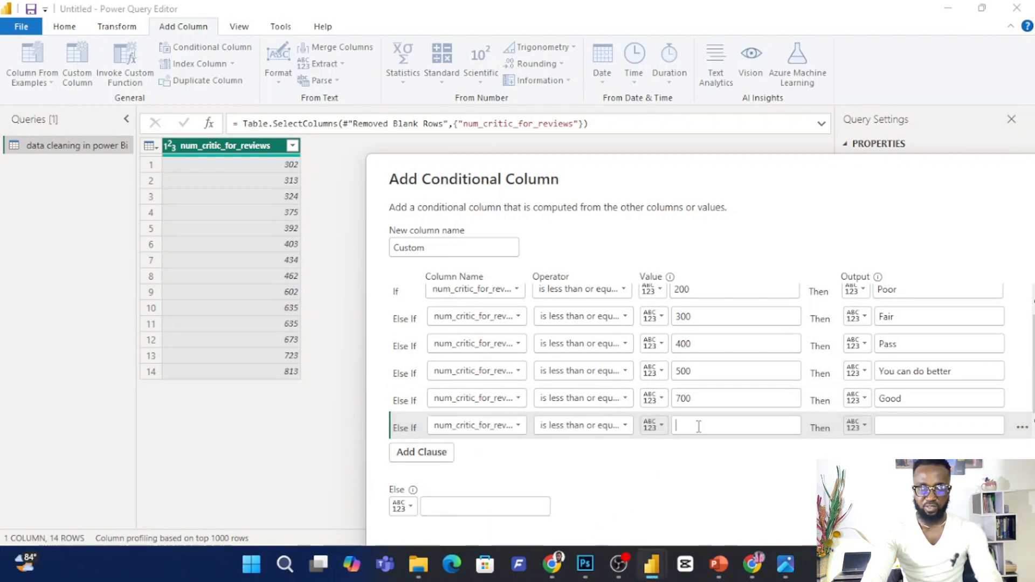
type("800")
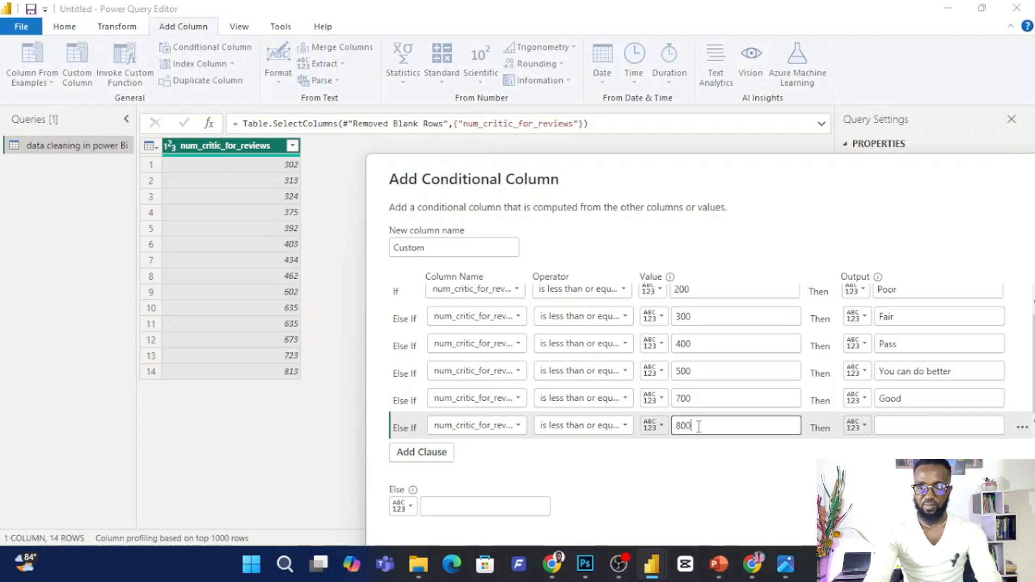
left_click(891, 429)
type("Excelle")
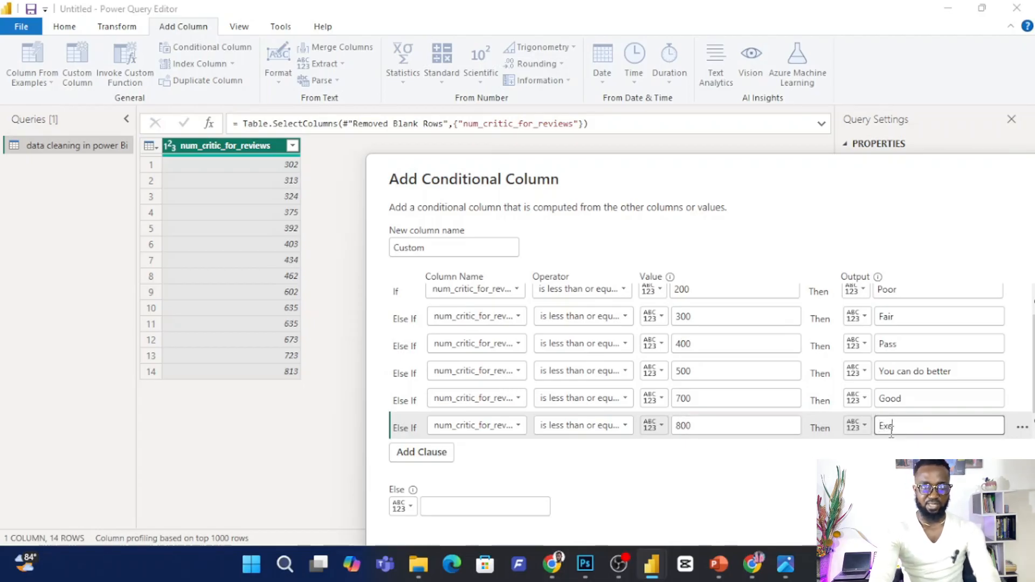
type("nt")
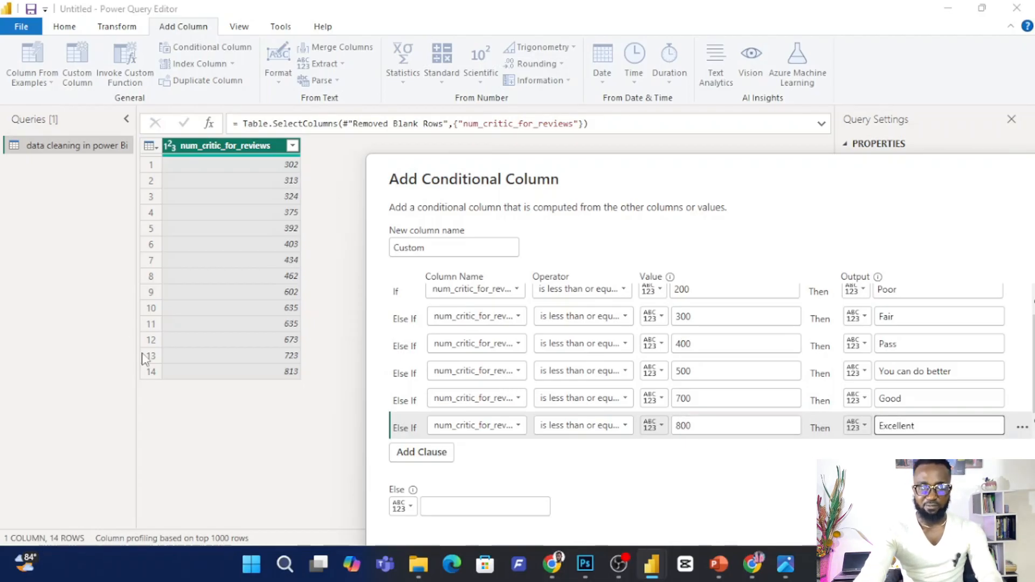
Set the Else output to Bravo and create the conditional column.
left_click(433, 511)
type("Bravo")
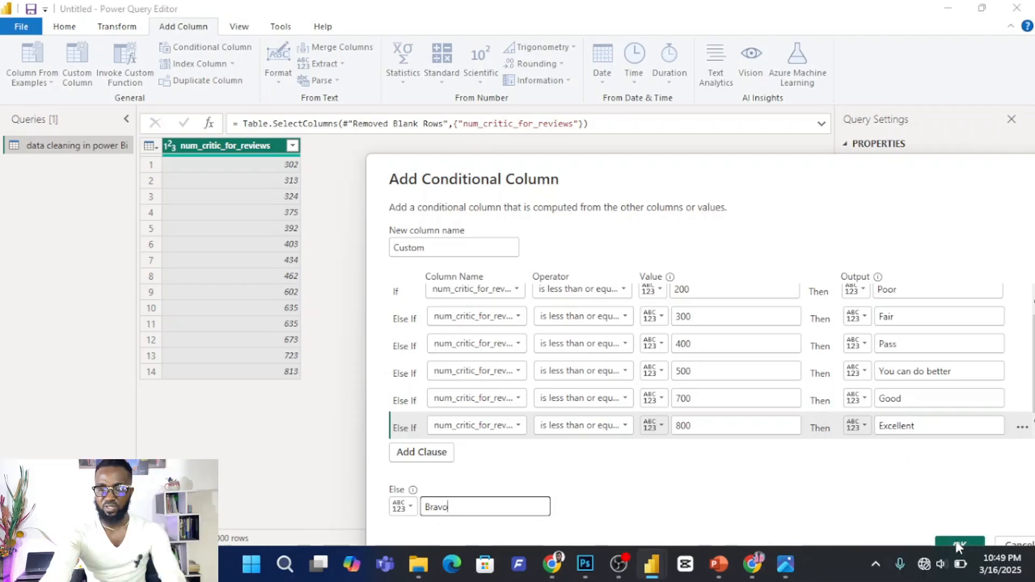
left_click(965, 522)
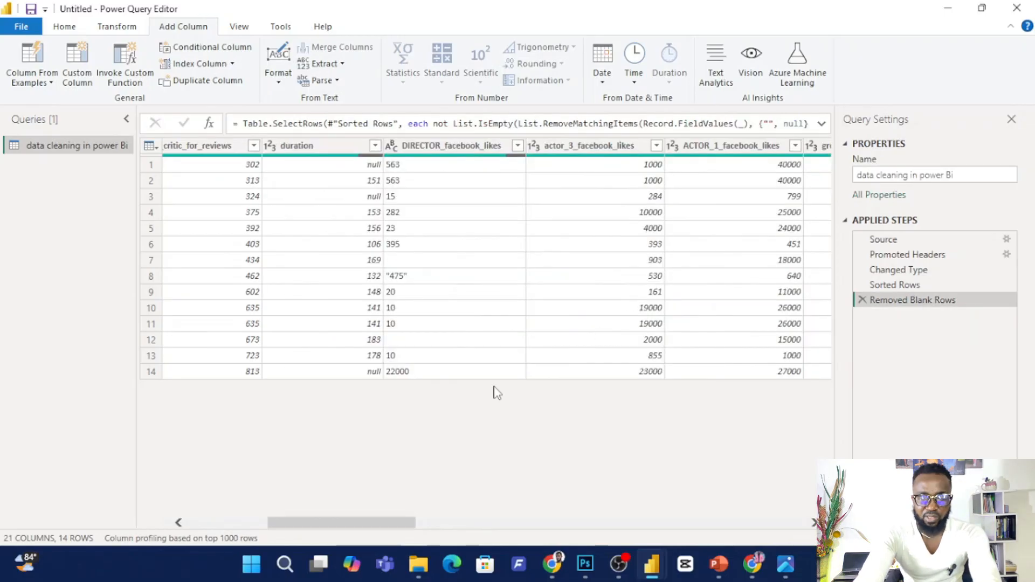
Remove all columns except premier date from the query.
left_click_drag(357, 514, 451, 497)
left_click(576, 146)
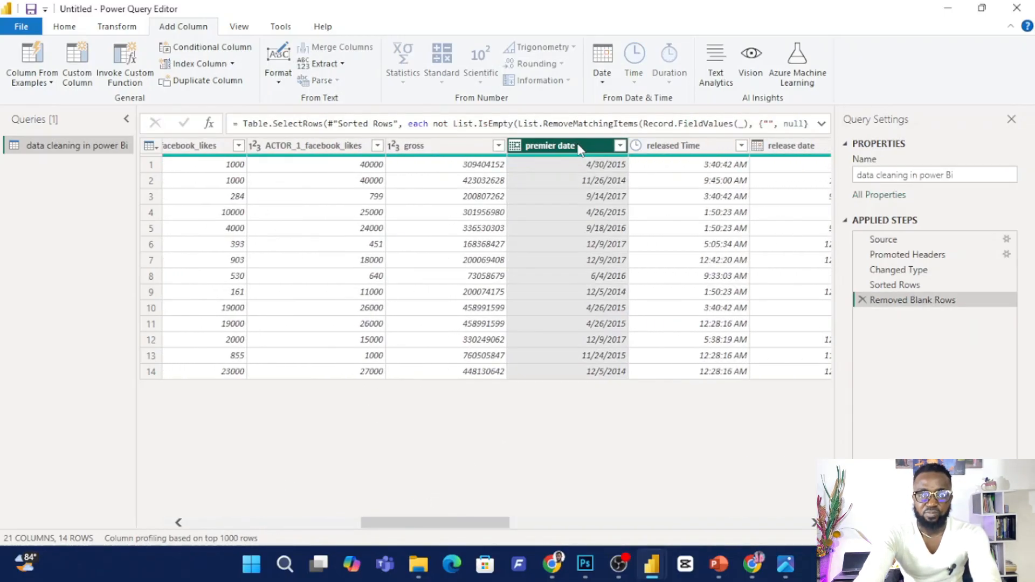
right_click(583, 152)
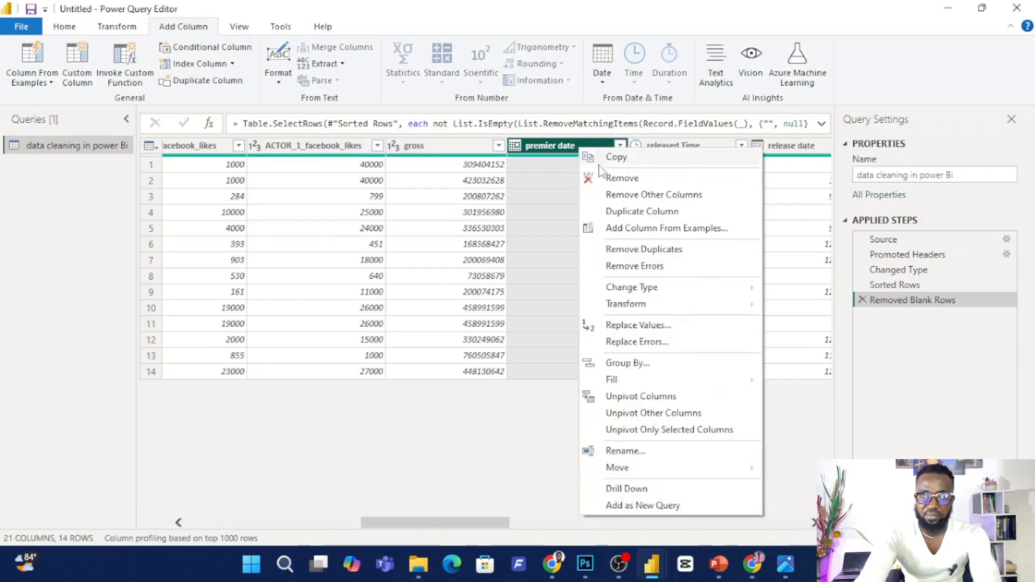
left_click(649, 195)
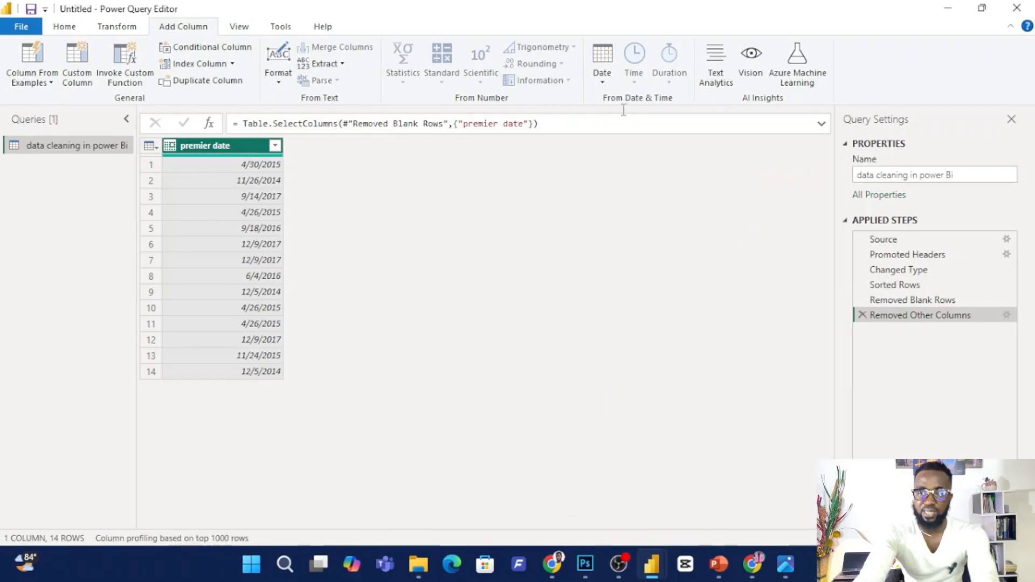
Add a column with the name of the day extracted from premier date.
left_click(600, 83)
mouse_move(662, 168)
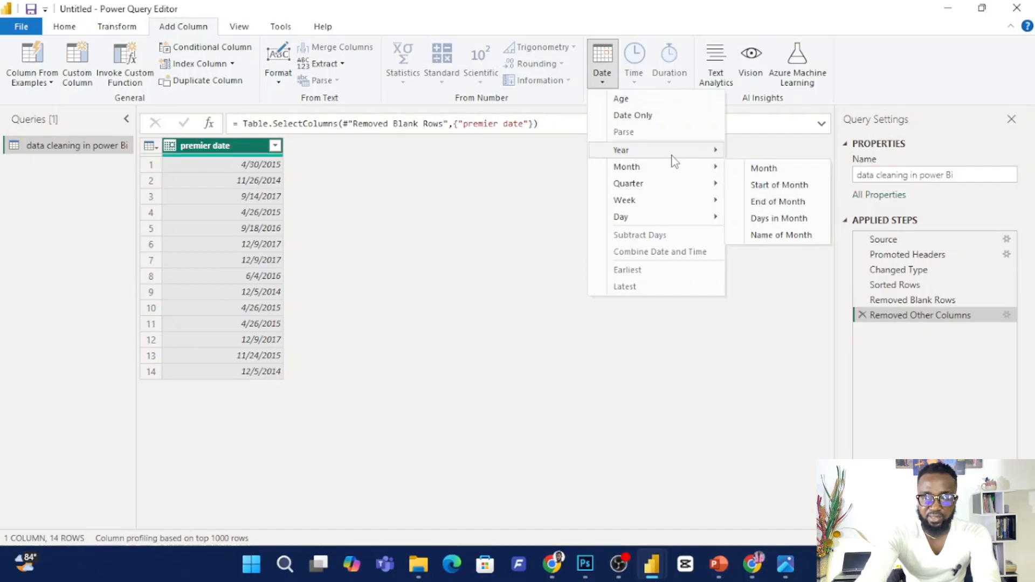
mouse_move(662, 215)
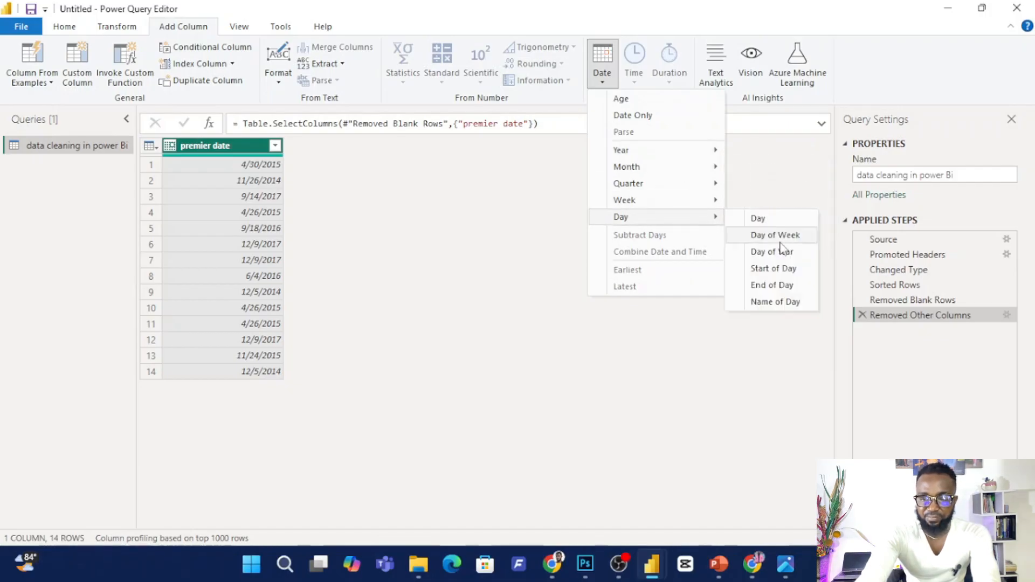
left_click(779, 301)
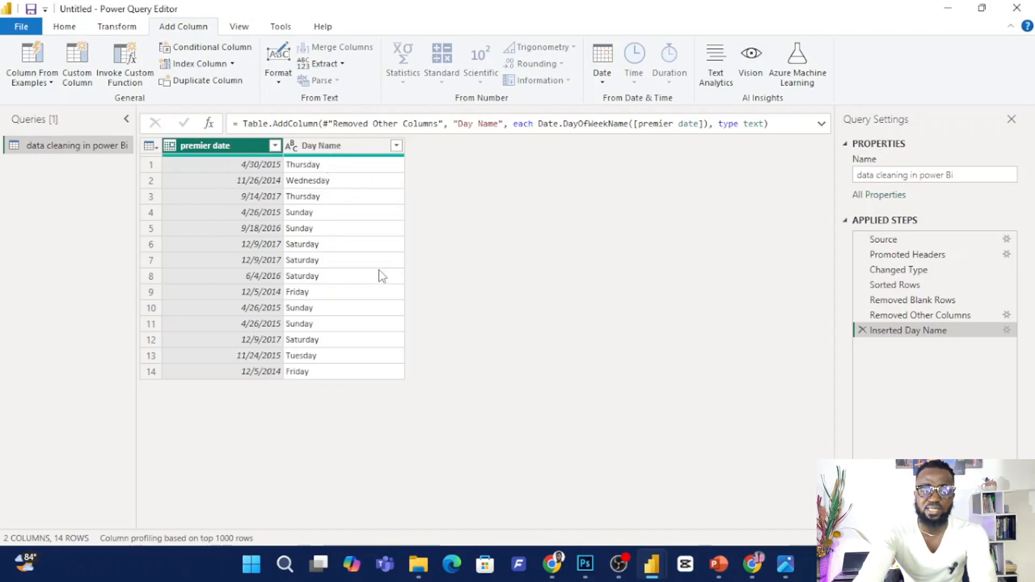
Start a new conditional column whose first clause outputs Mon when Day Name equals Monday.
left_click(224, 48)
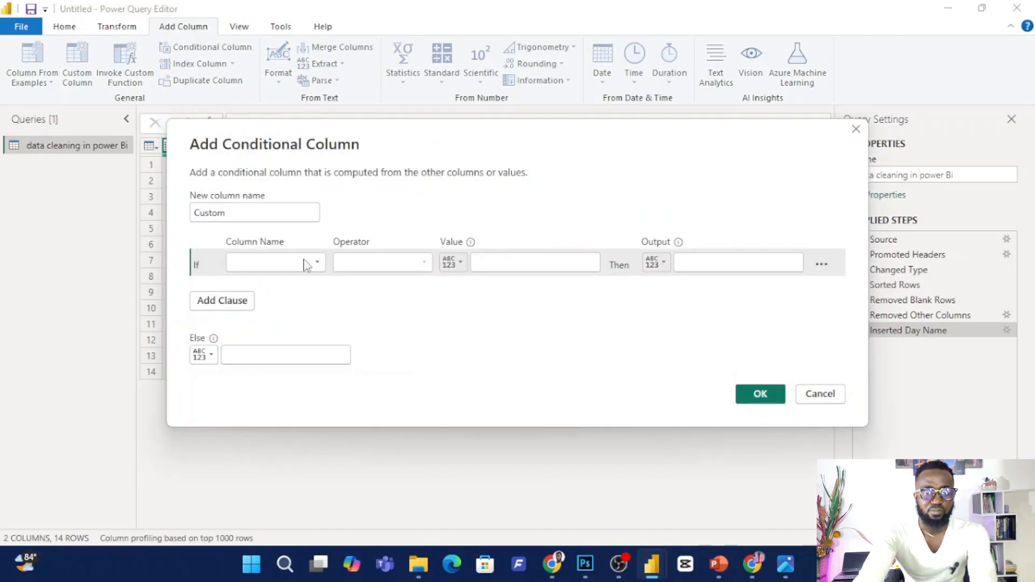
left_click(269, 263)
left_click(273, 295)
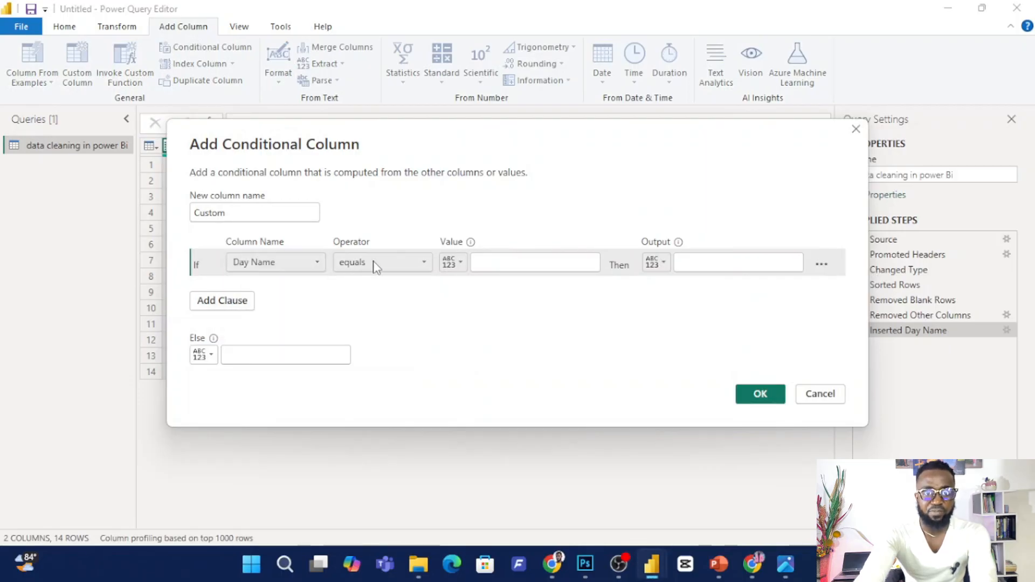
left_click(494, 262)
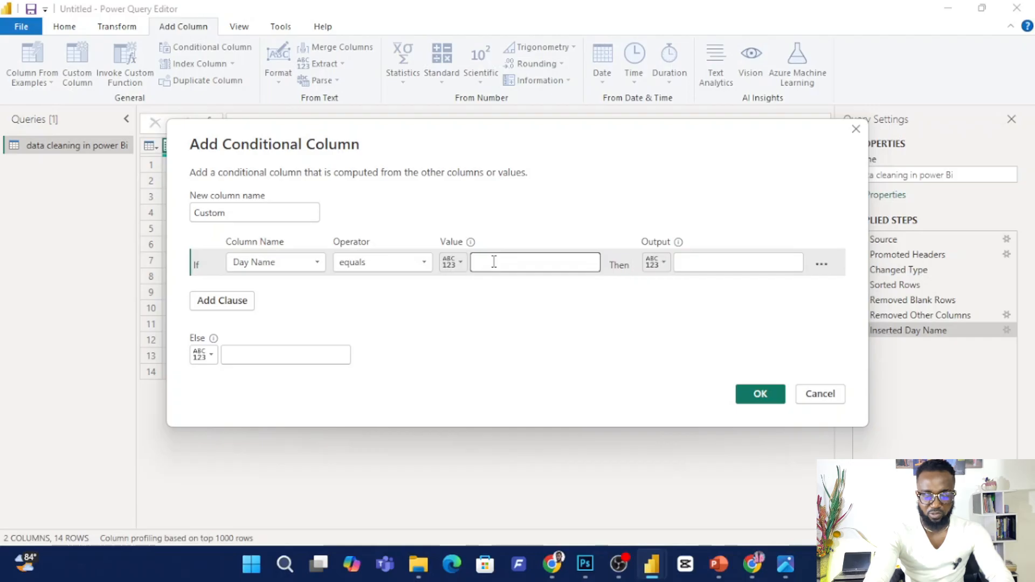
type("Monday")
key("Tab")
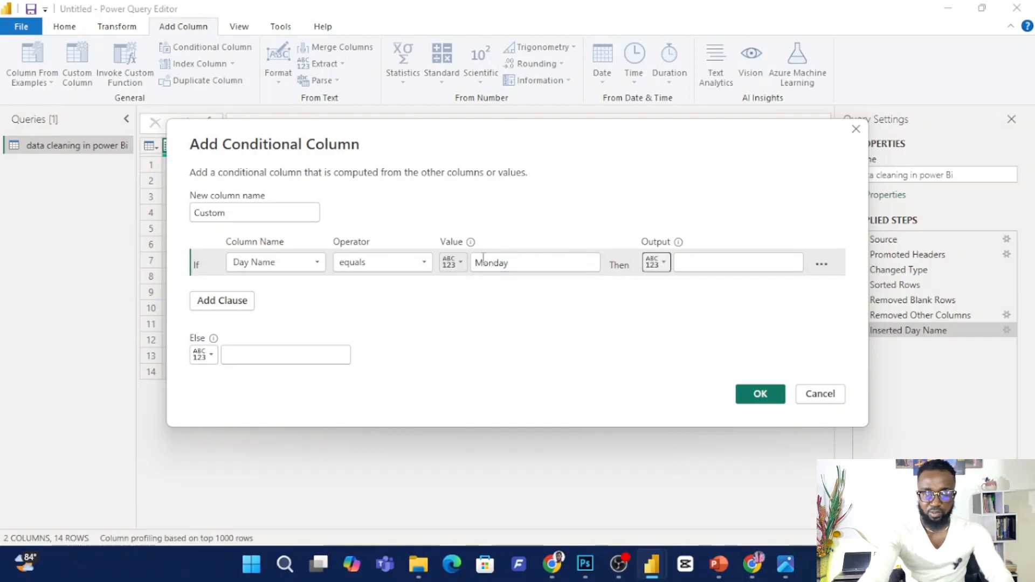
left_click(707, 262)
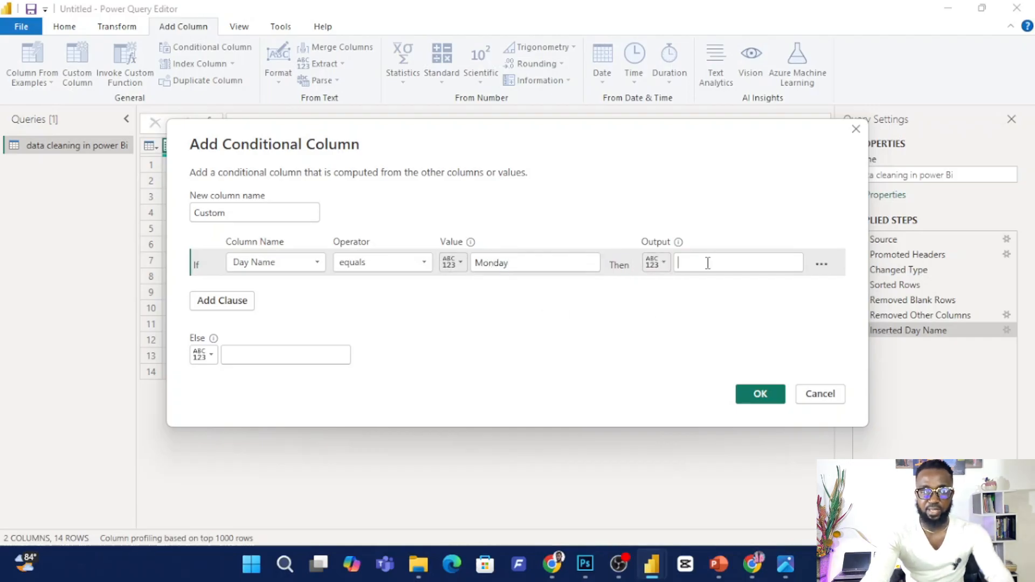
type("Mo")
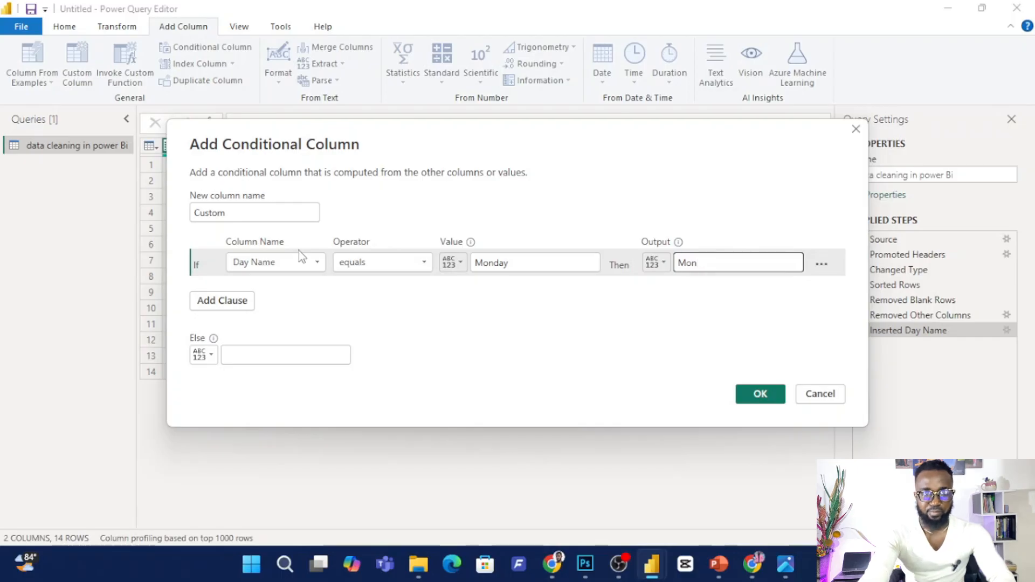
type("n")
Add a second clause that outputs Tues when Day Name equals Tuesday.
left_click(221, 300)
left_click(269, 290)
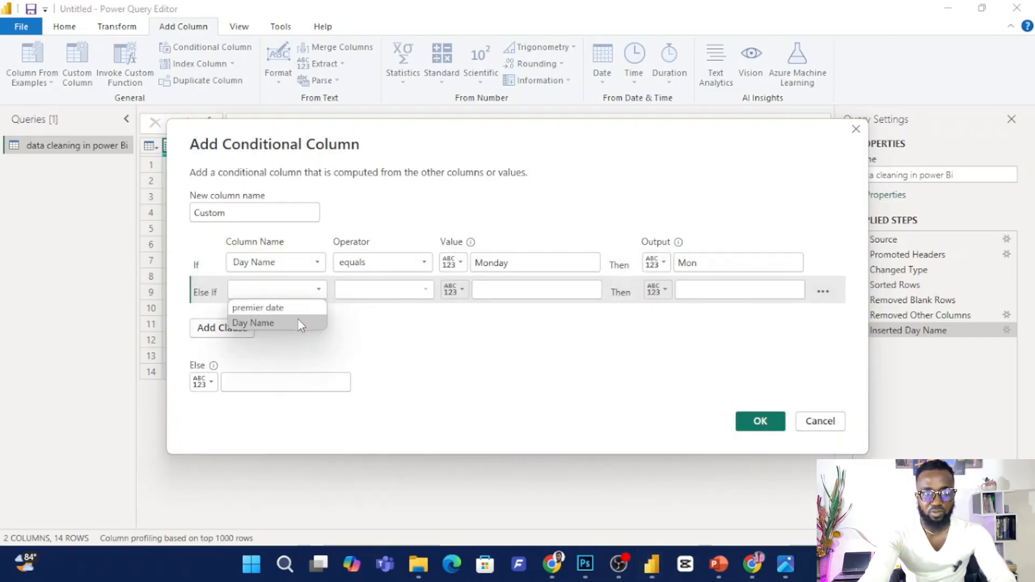
left_click(287, 321)
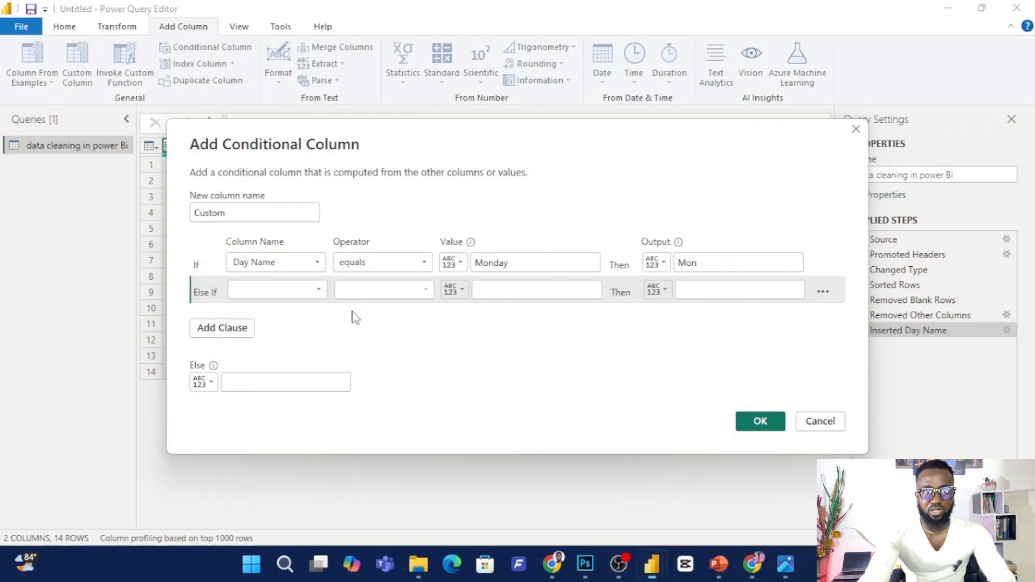
left_click(507, 294)
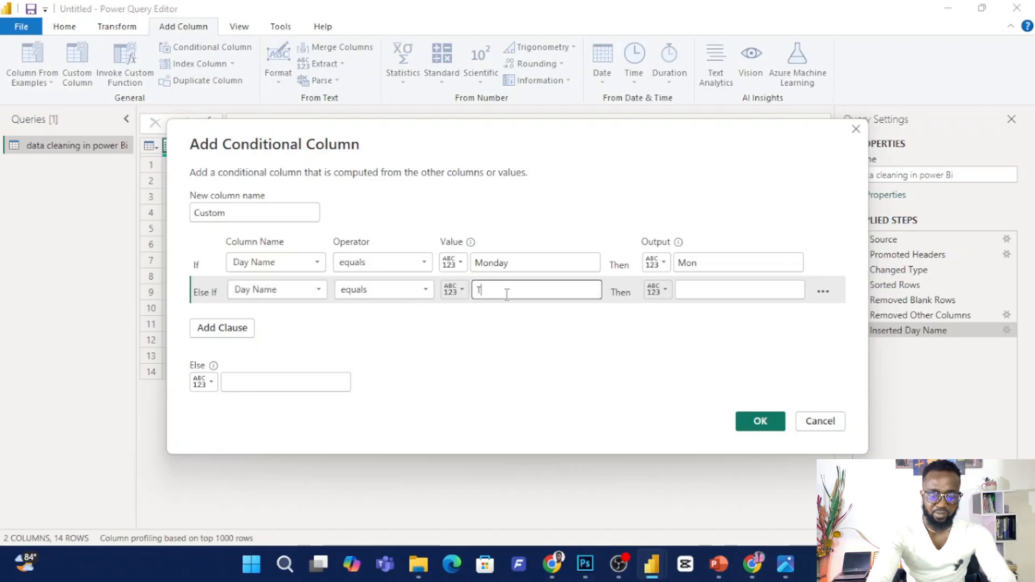
type("T")
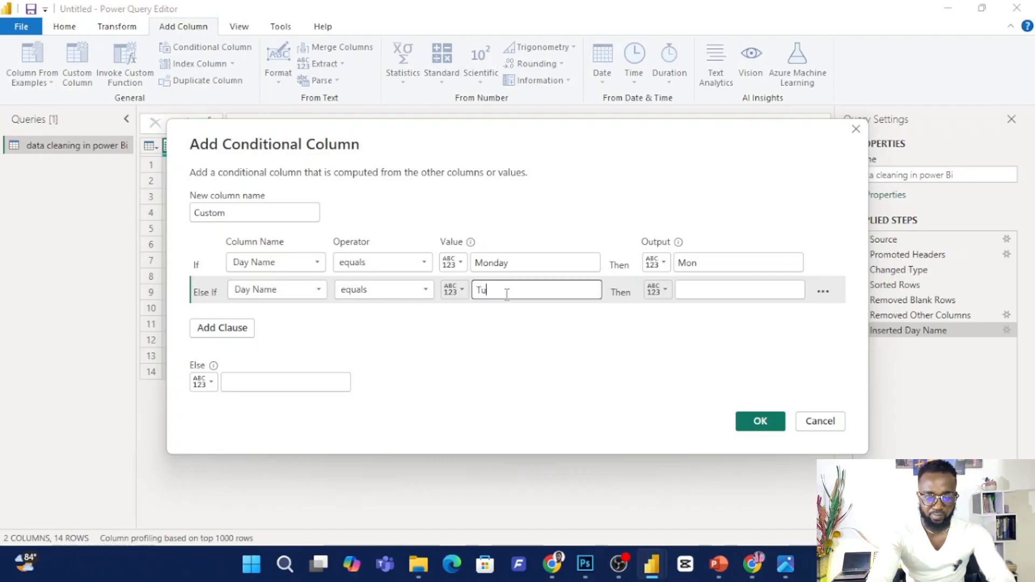
left_click(736, 290)
type("Tues")
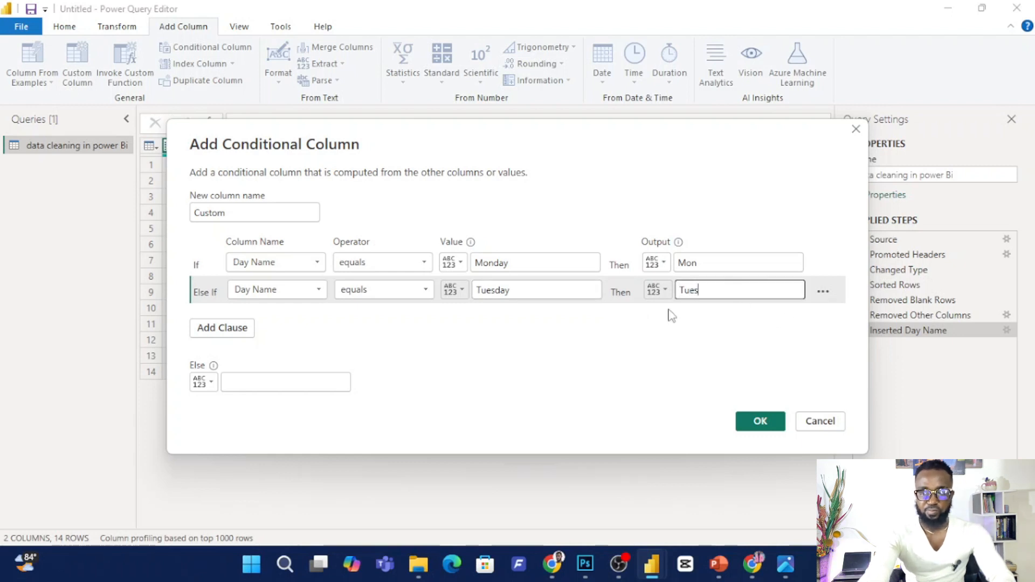
Add a third clause that outputs Wed when Day Name equals Wednesday, and create the conditional column.
left_click(243, 327)
left_click(282, 316)
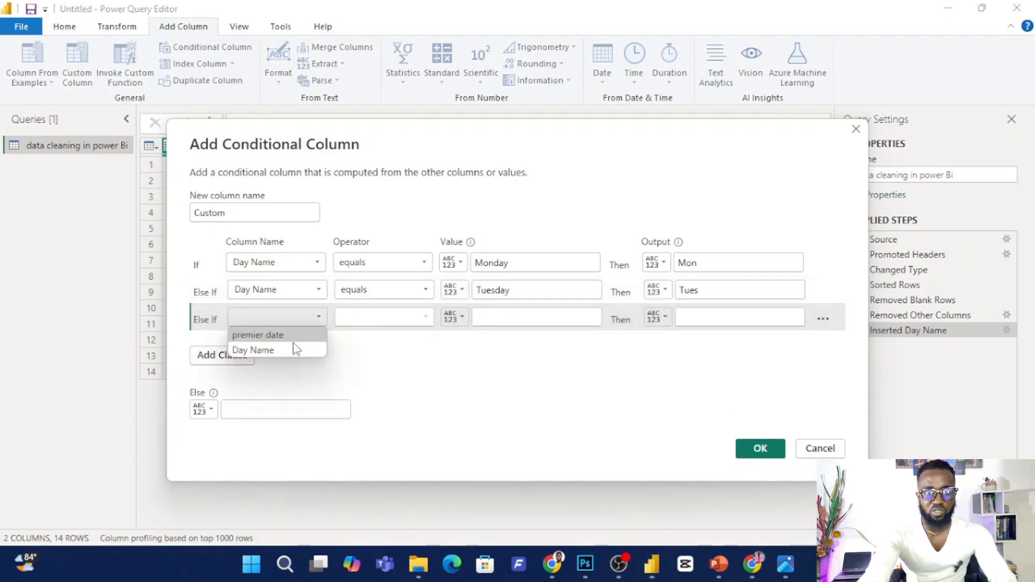
left_click(291, 348)
left_click(516, 316)
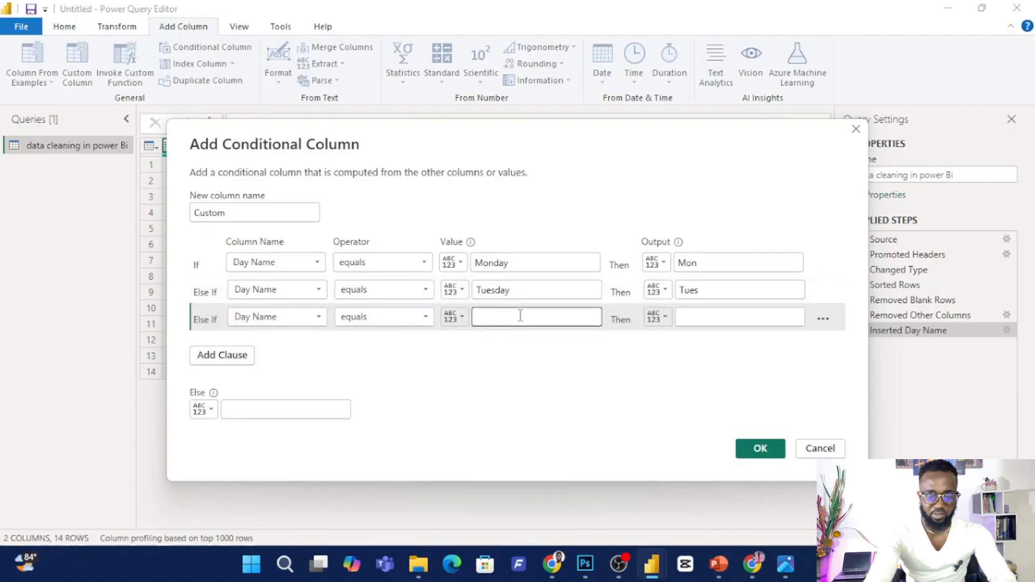
type("We")
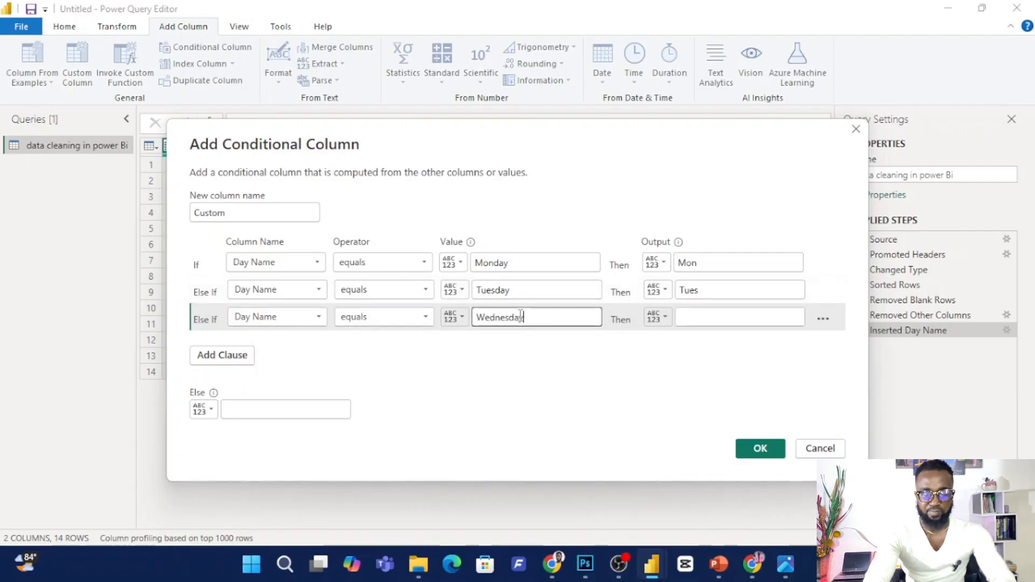
type("dnesday")
left_click(690, 316)
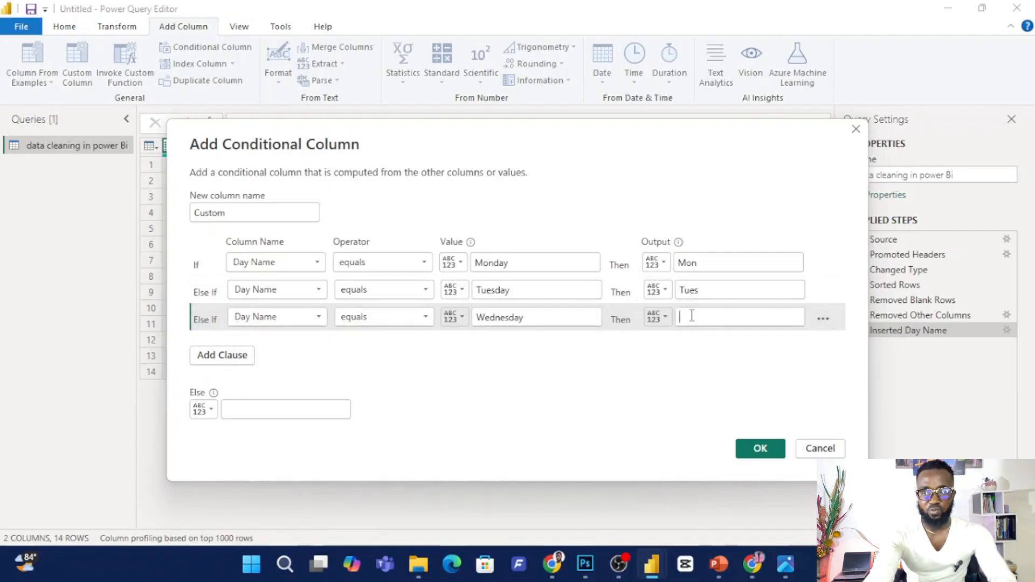
type("Wed")
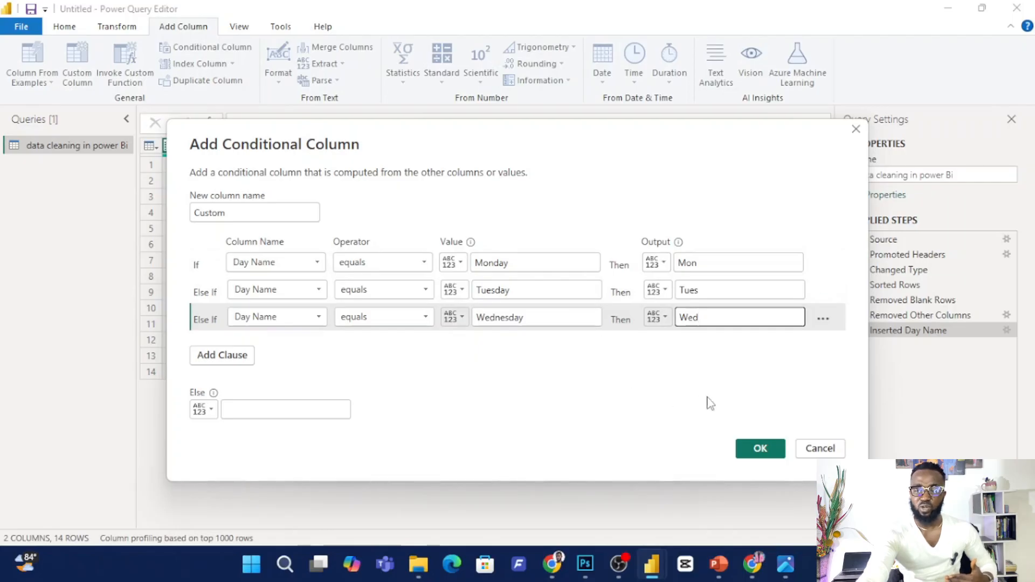
left_click(757, 452)
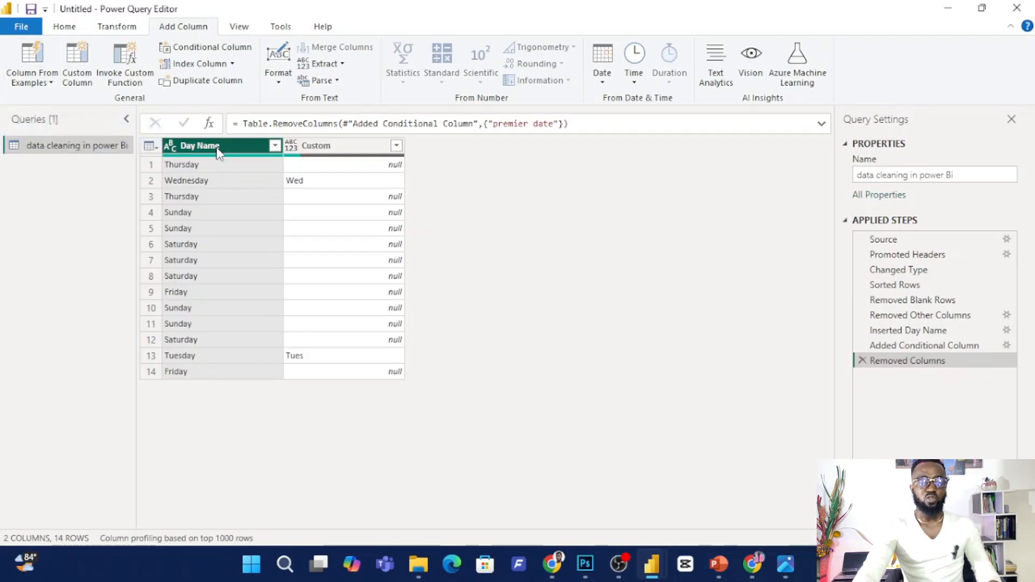
Add a column from examples based on the Day Name selection, using Thu and Wed as the sample values for rows 1 and 2.
left_click(52, 83)
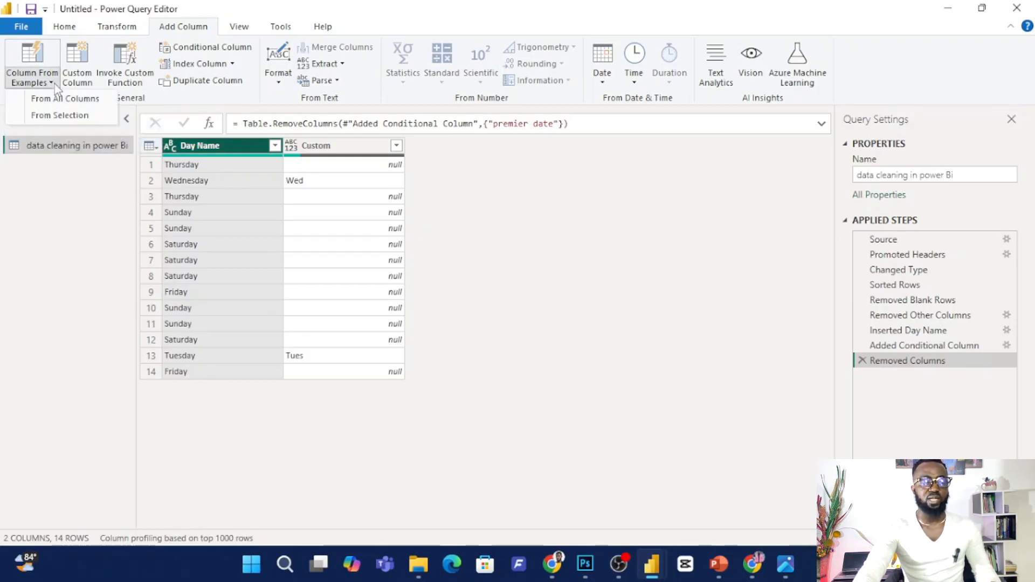
left_click(61, 117)
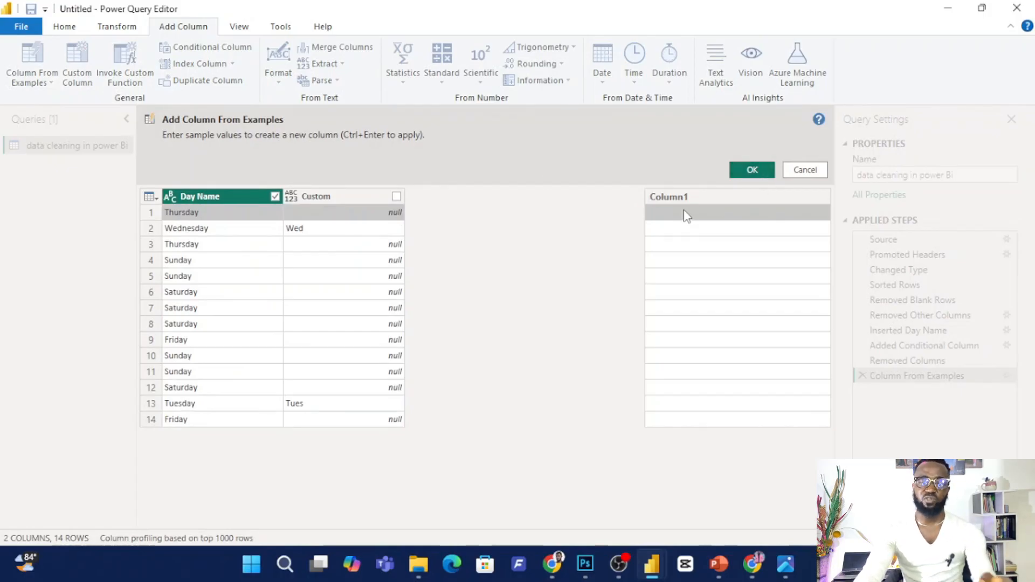
type("T")
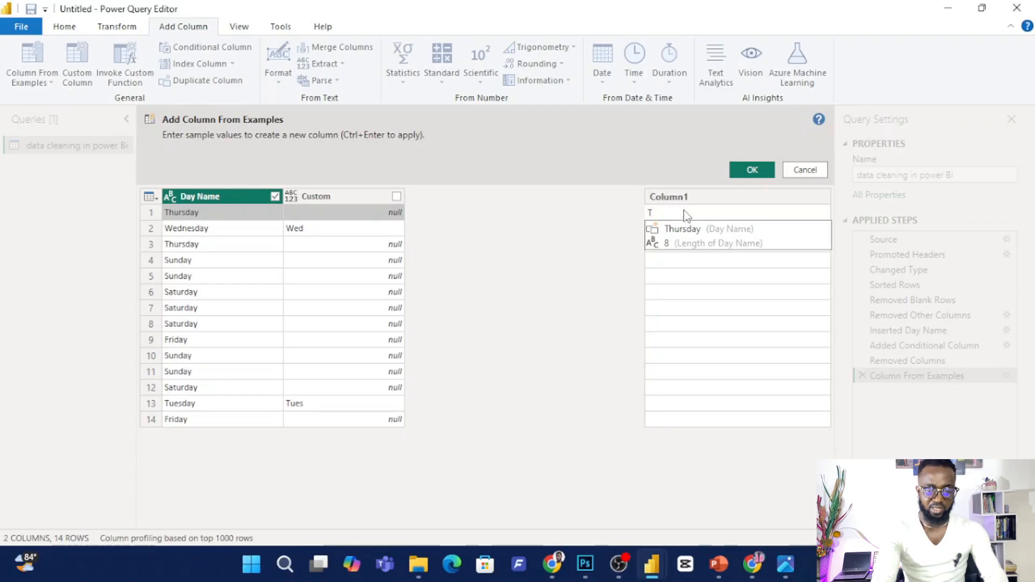
type("hu")
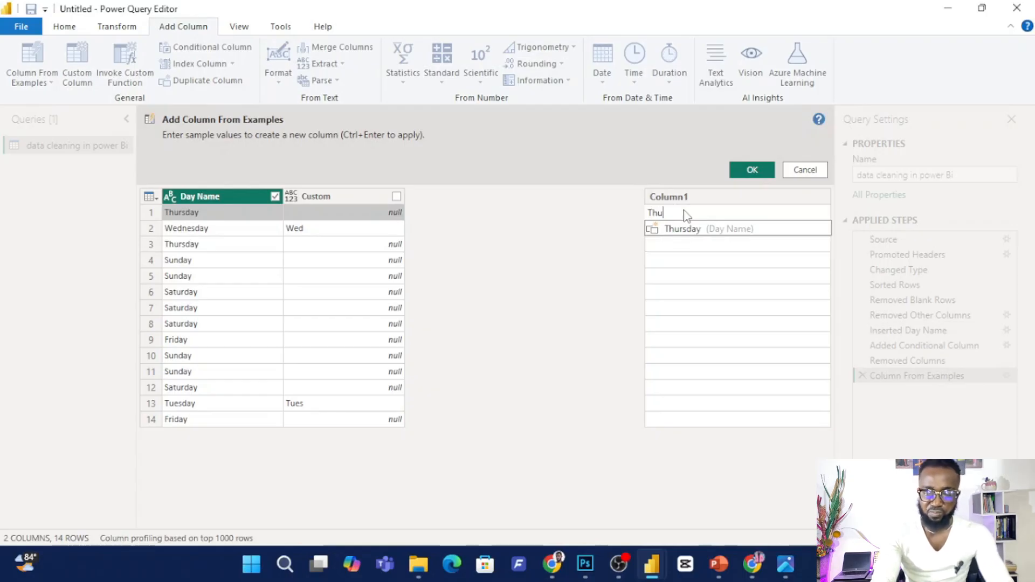
key("Return")
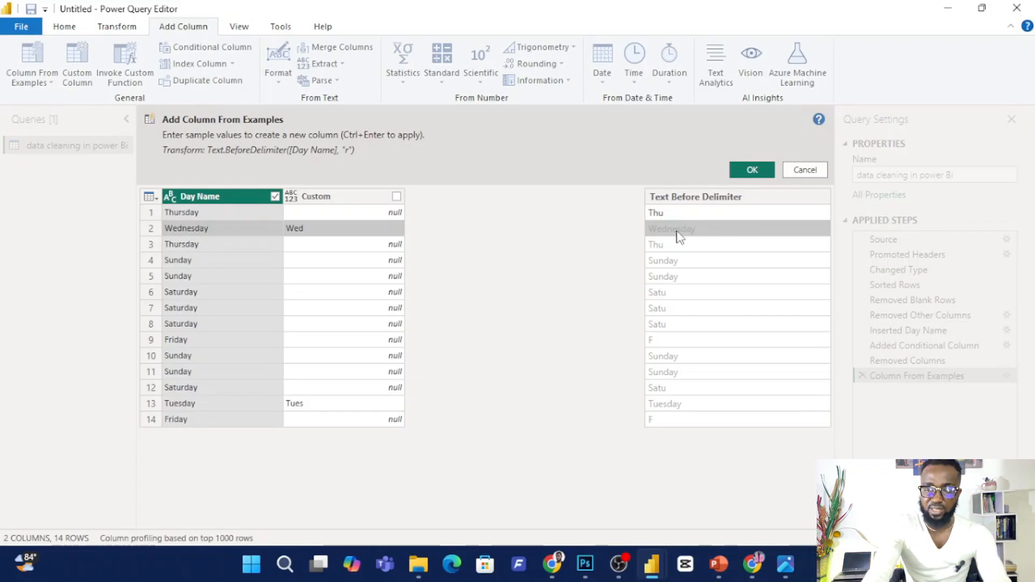
type("Wed")
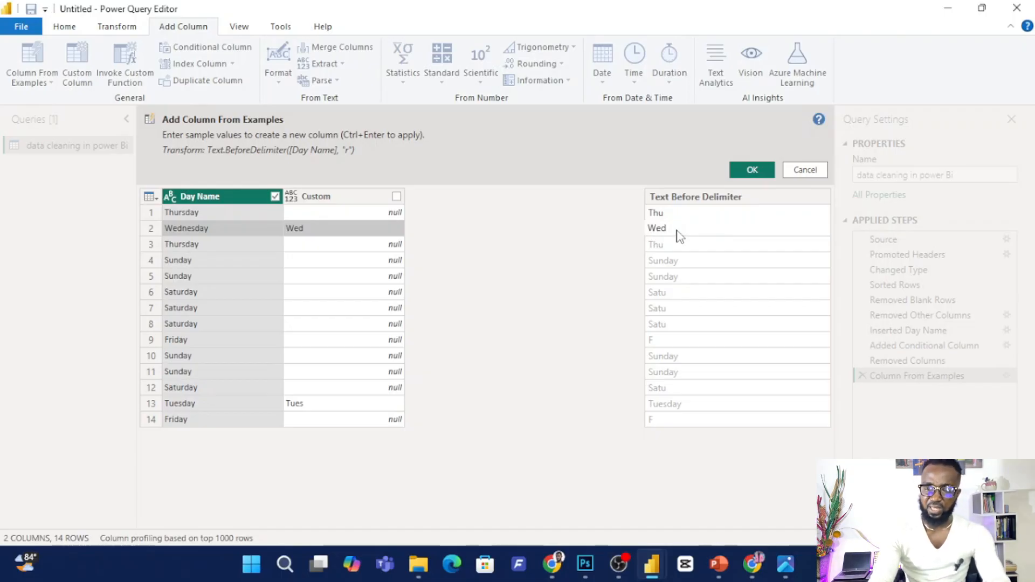
key("Return")
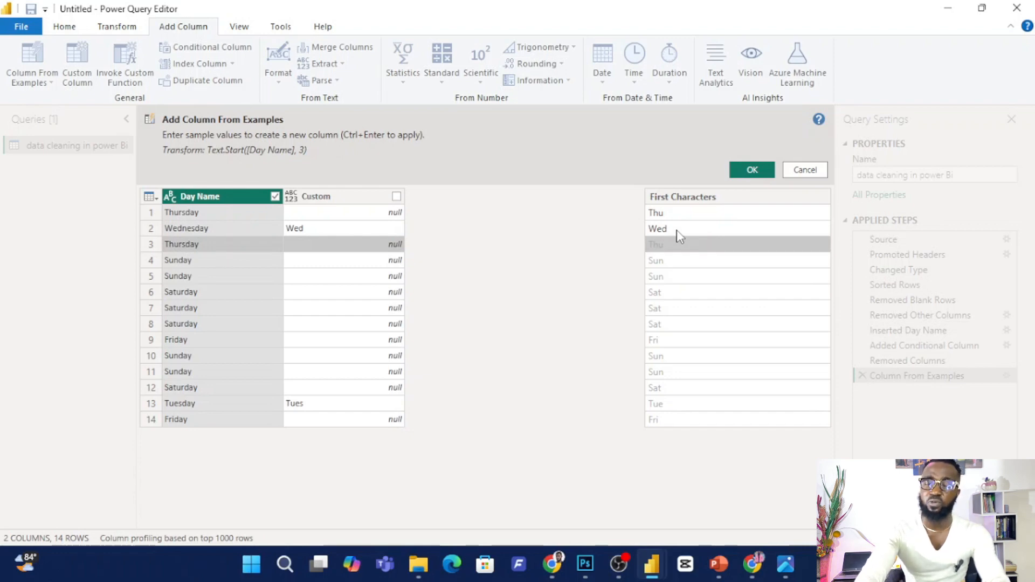
left_click(751, 170)
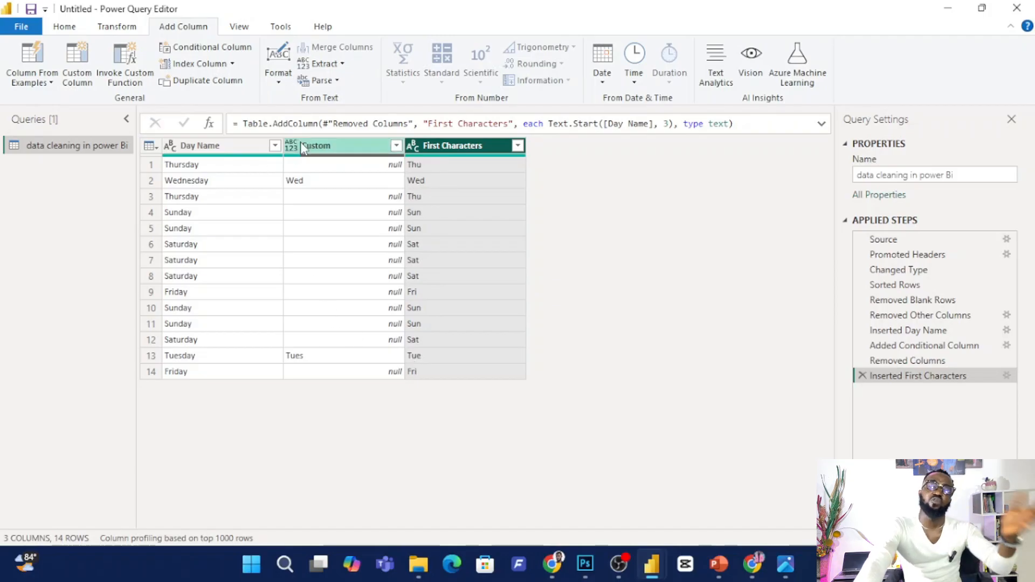
Add another column that extracts the first 3 characters of Day Name.
left_click(221, 145)
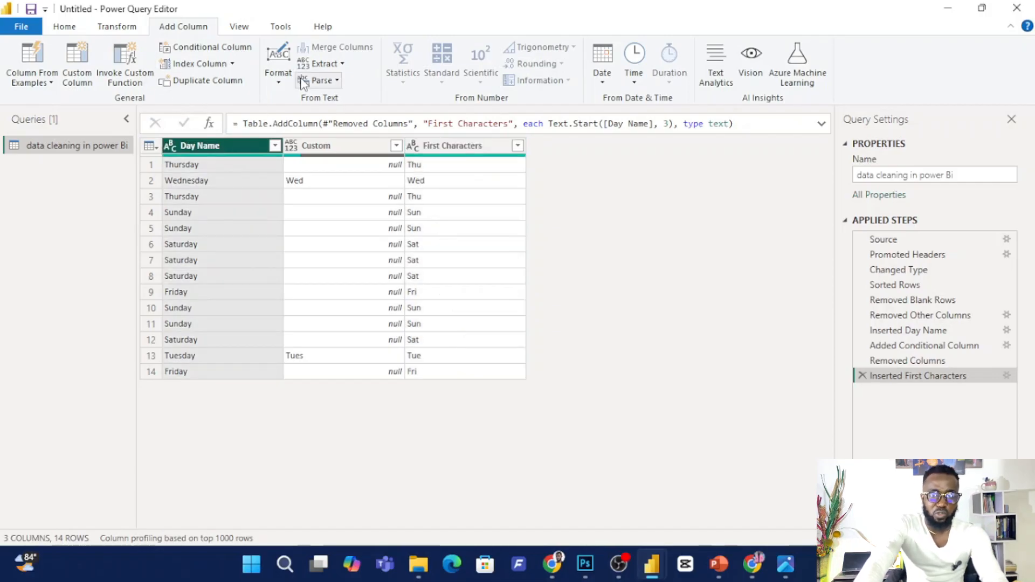
left_click(336, 65)
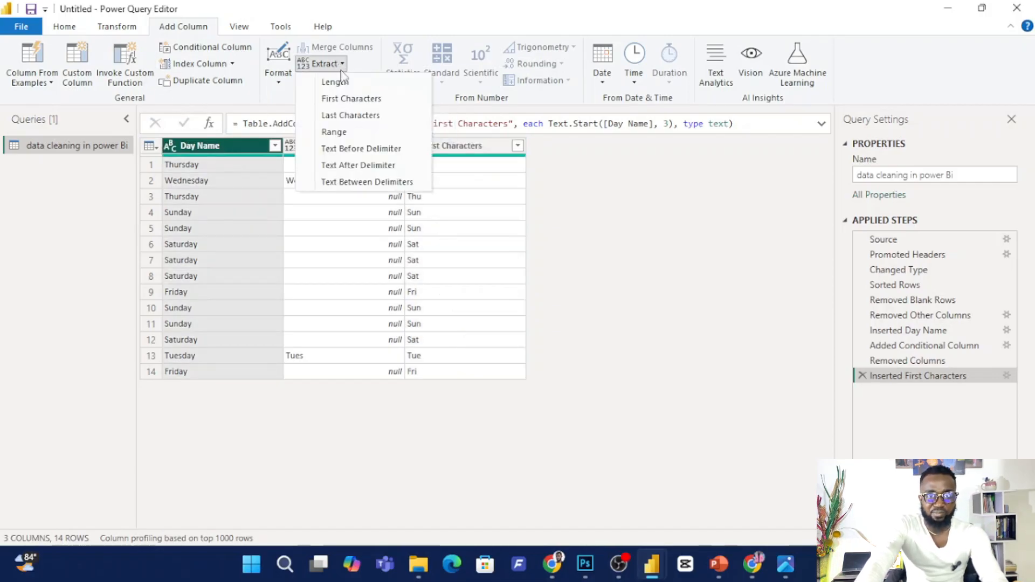
left_click(351, 99)
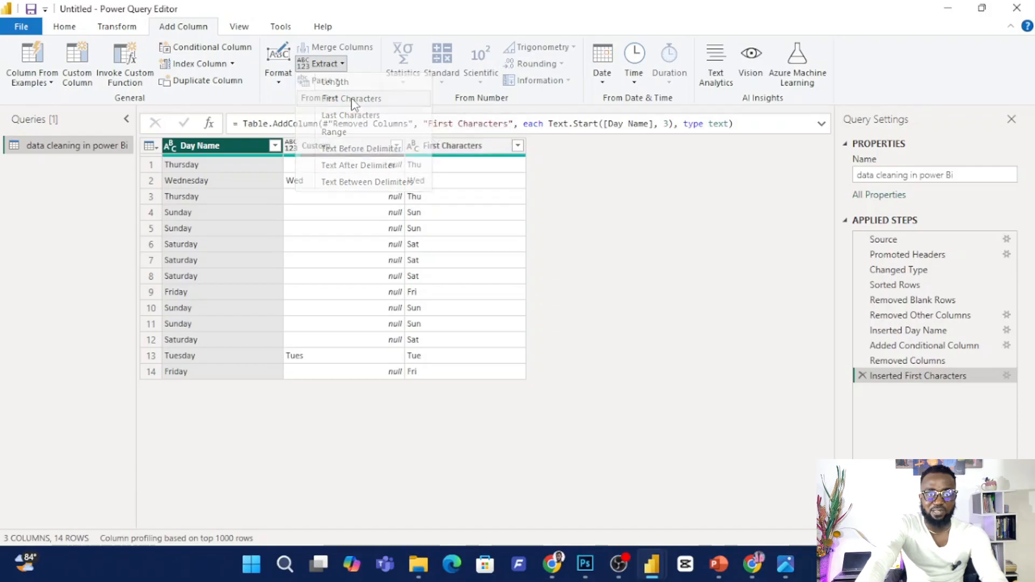
left_click(335, 276)
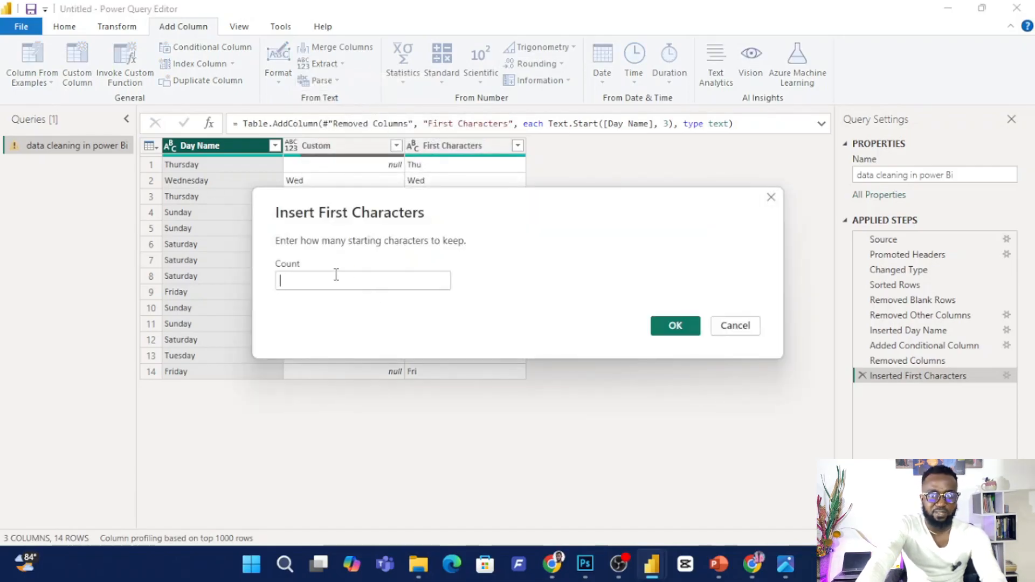
type("3")
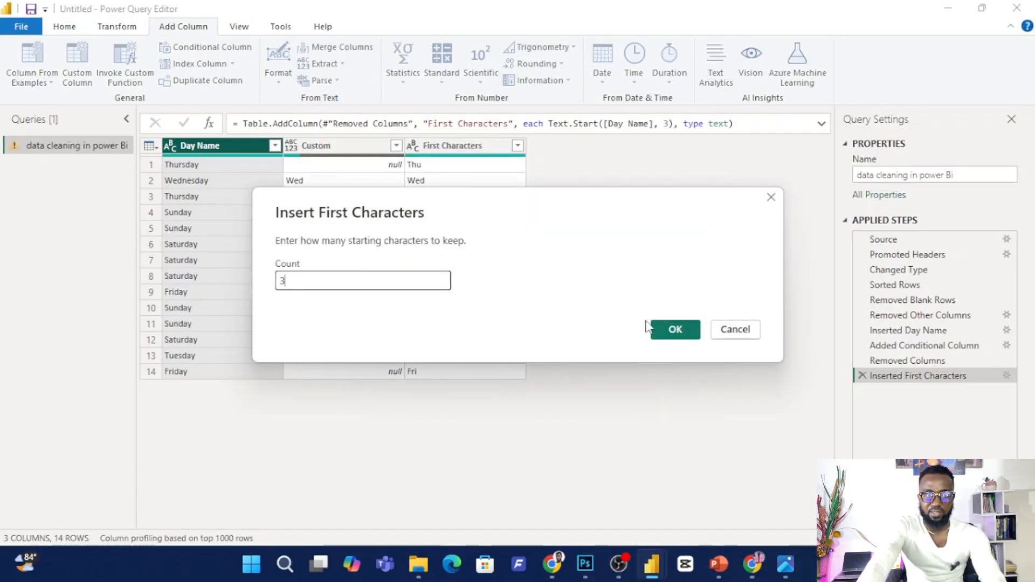
left_click(668, 322)
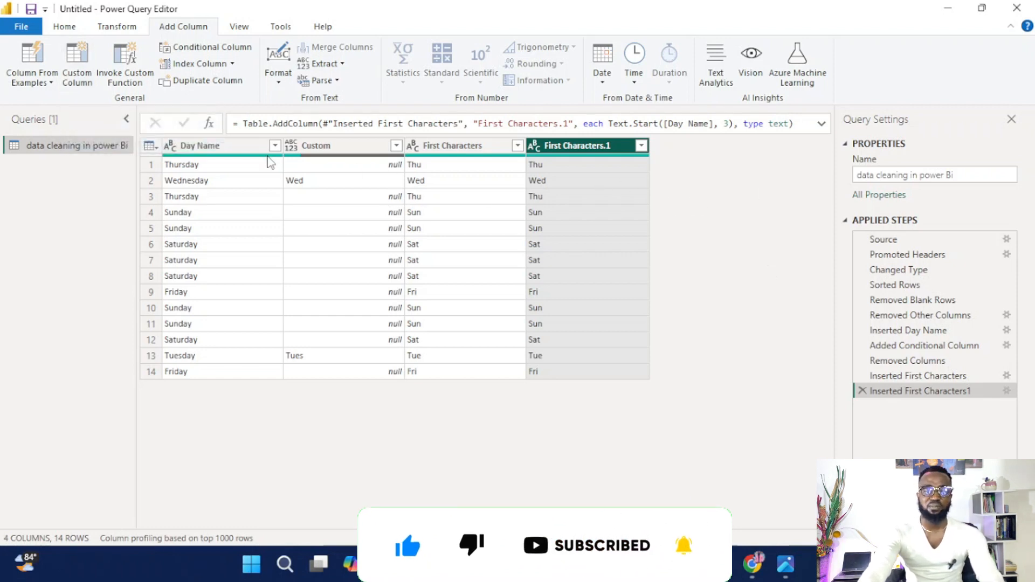
Delete the applied steps from the latest one back through Removed Other Columns, keeping everything up to Removed Blank Rows.
left_click(862, 392)
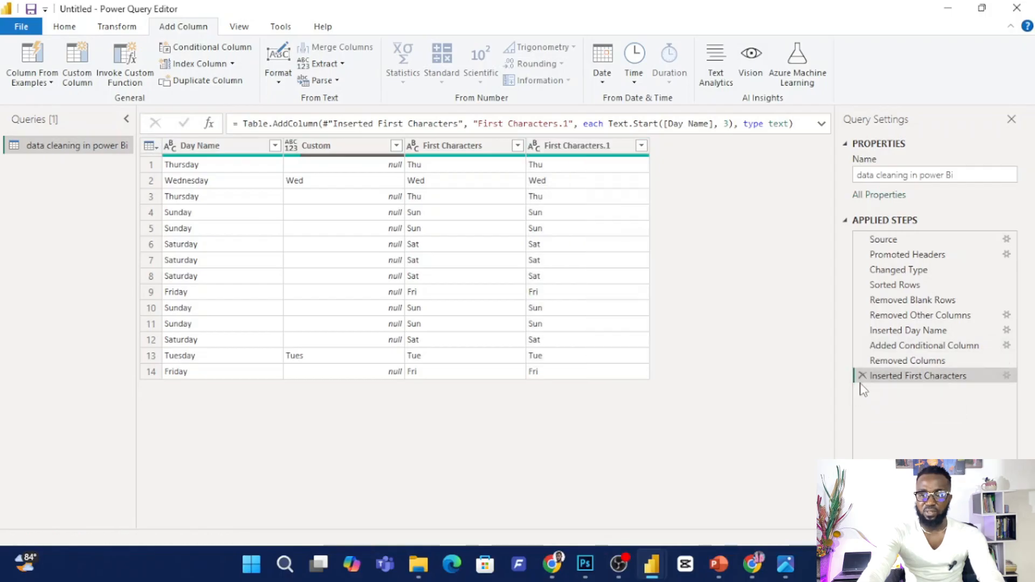
left_click(862, 376)
left_click(862, 361)
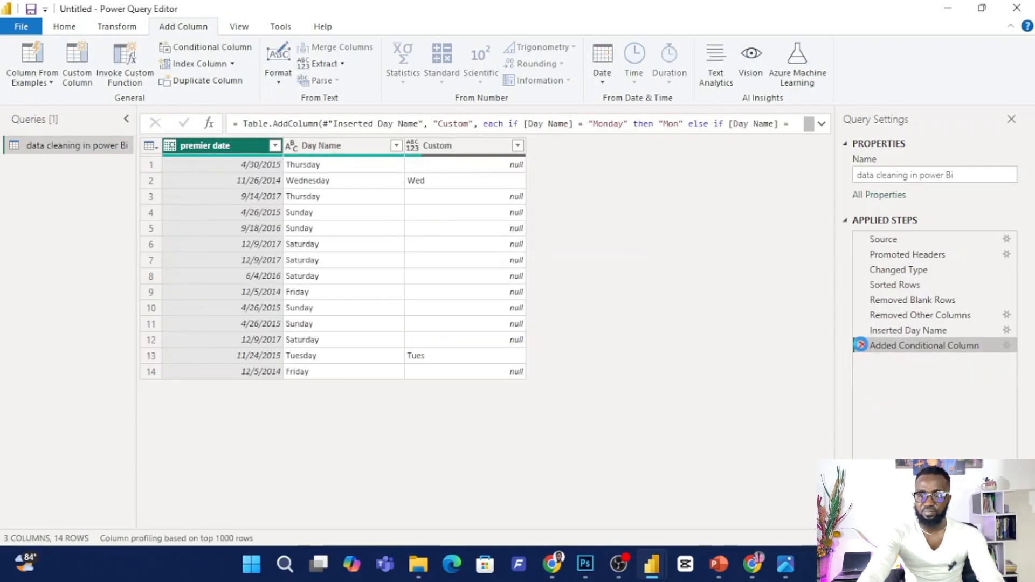
left_click(862, 345)
left_click(862, 330)
left_click(862, 316)
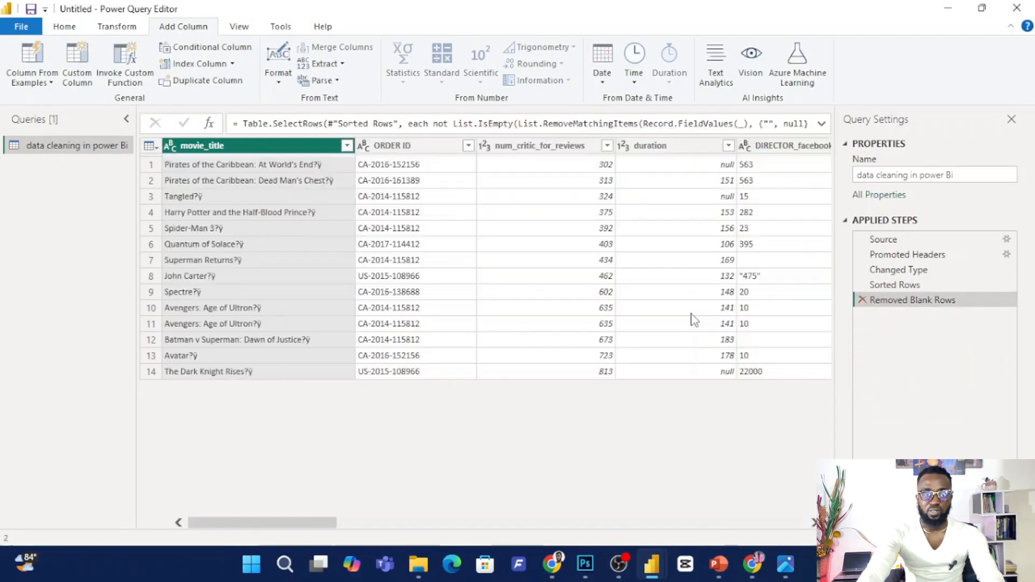
Remove all columns except ORDER ID.
left_click(419, 150)
right_click(419, 151)
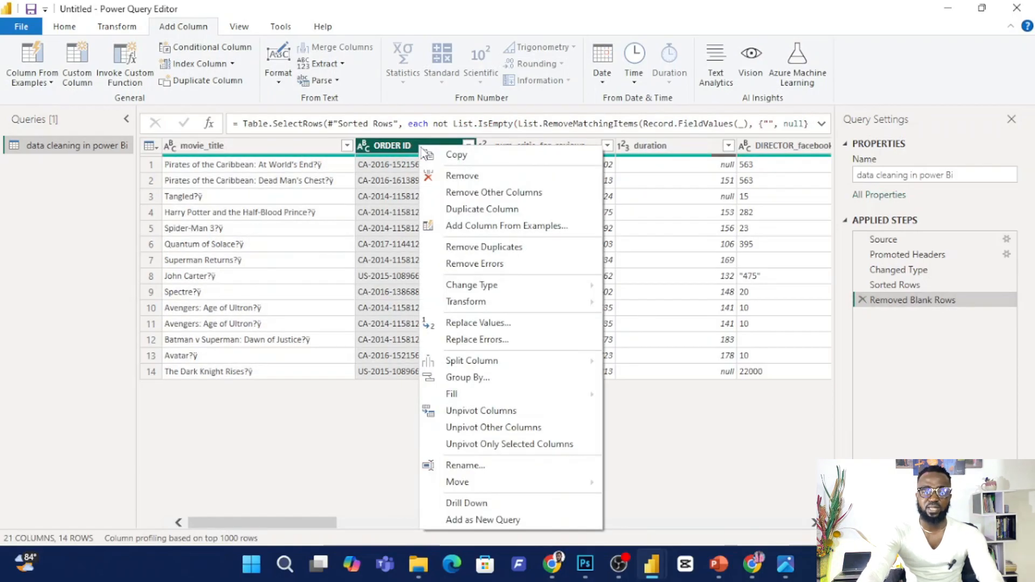
left_click(495, 193)
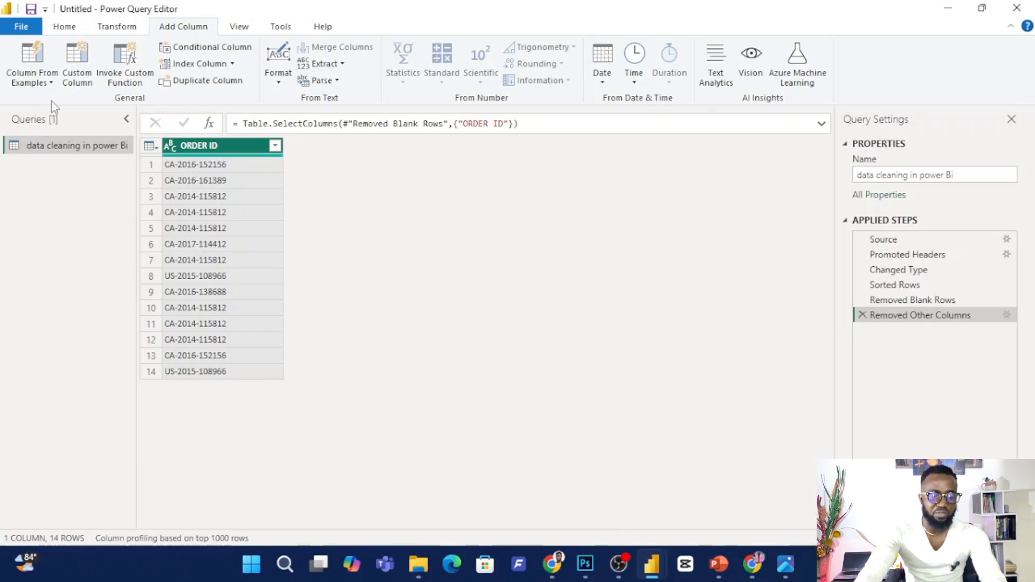
Add a column from examples based on ORDER ID, using CA 2016 as the sample value for rows 1 and 2.
left_click(53, 83)
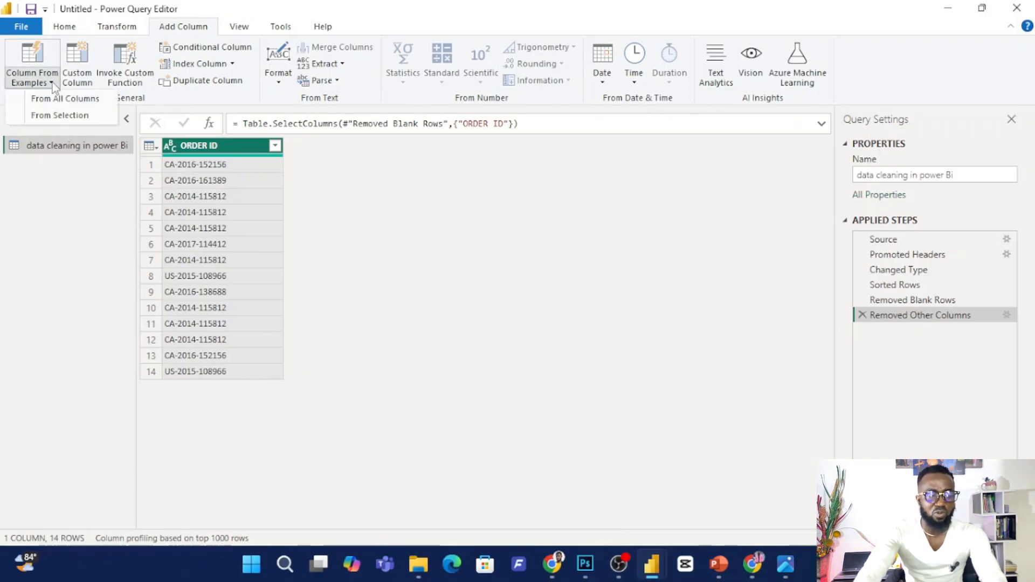
left_click(76, 115)
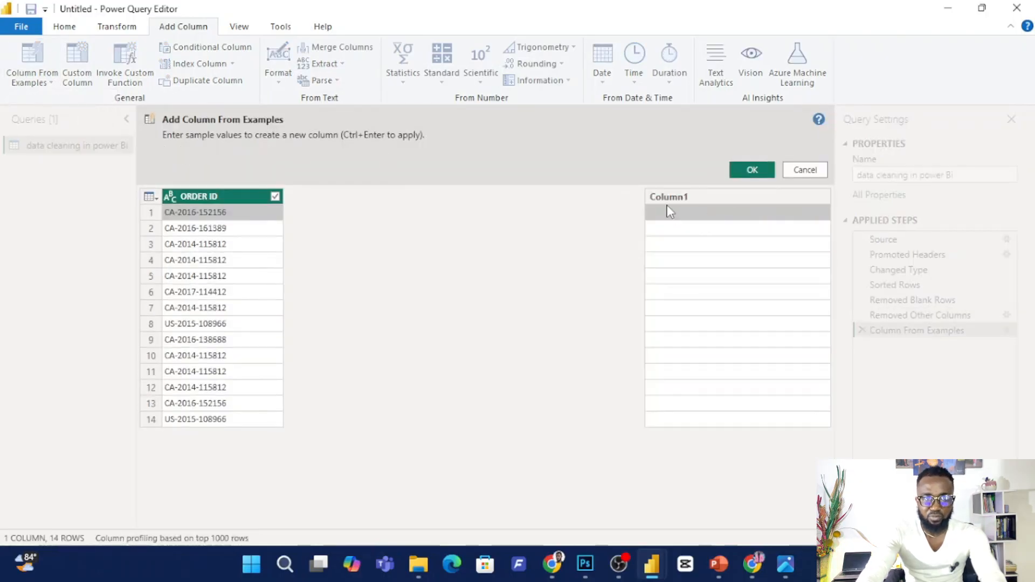
type("CA")
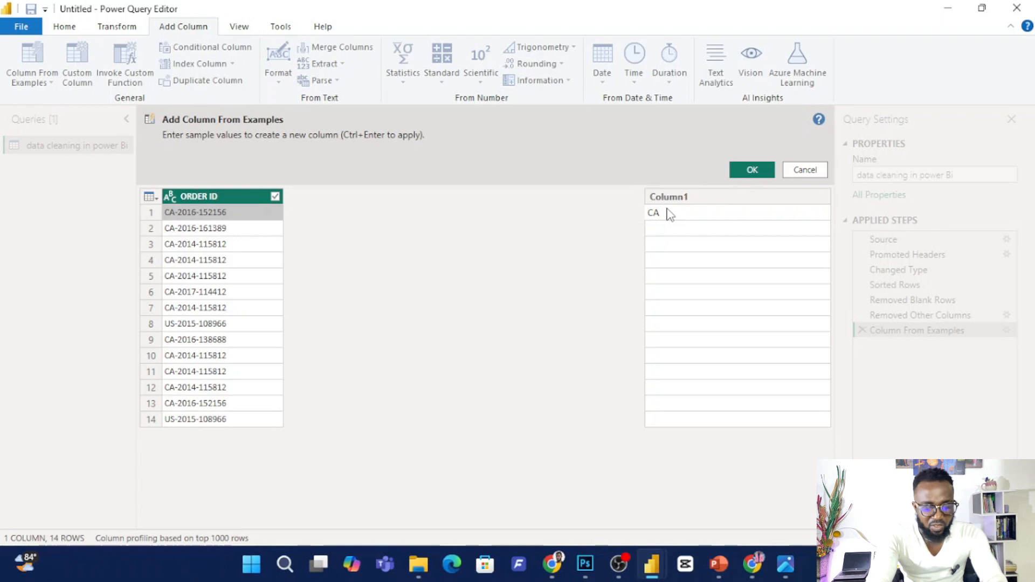
type(" 2016")
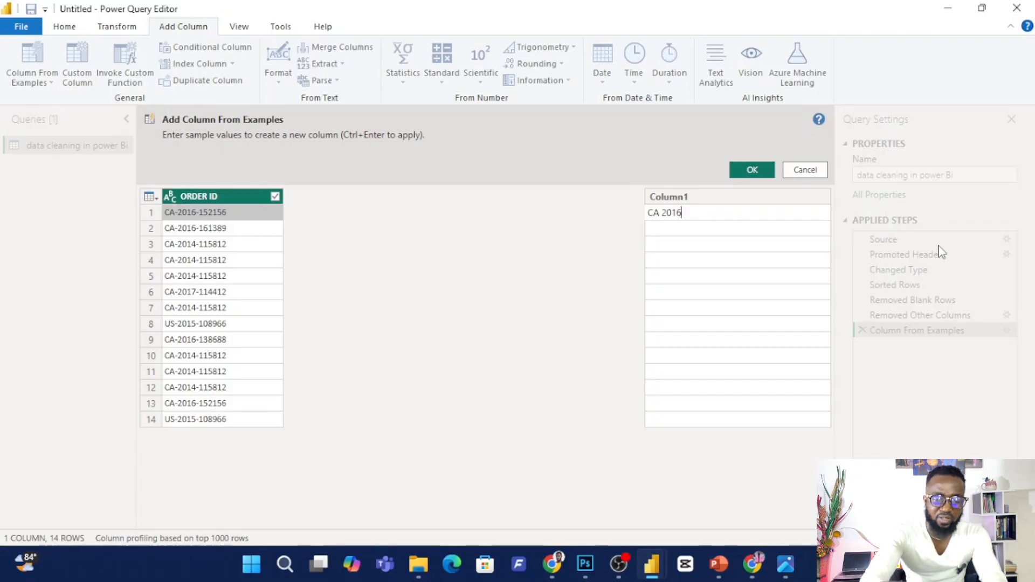
left_click(683, 221)
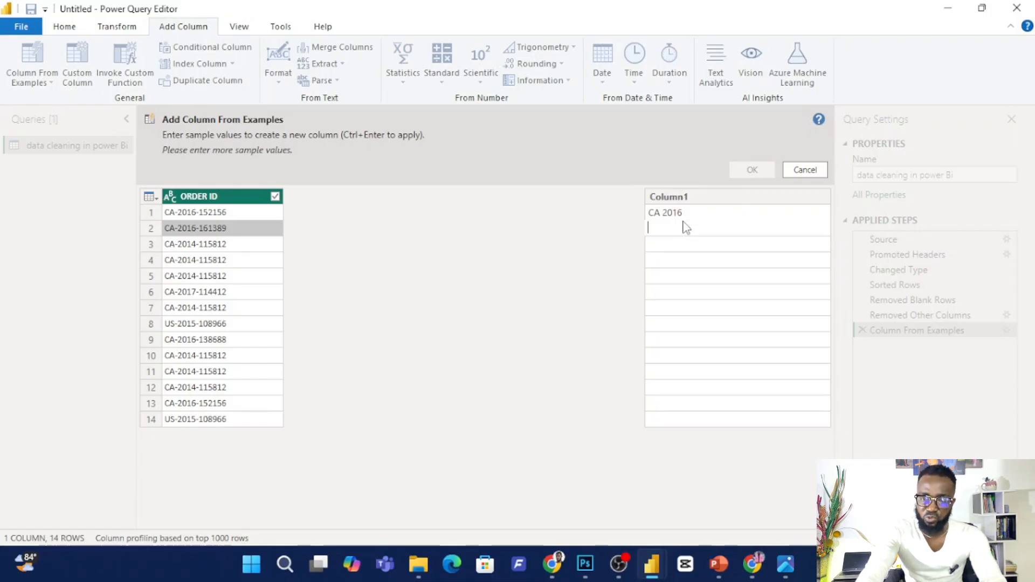
type("CA")
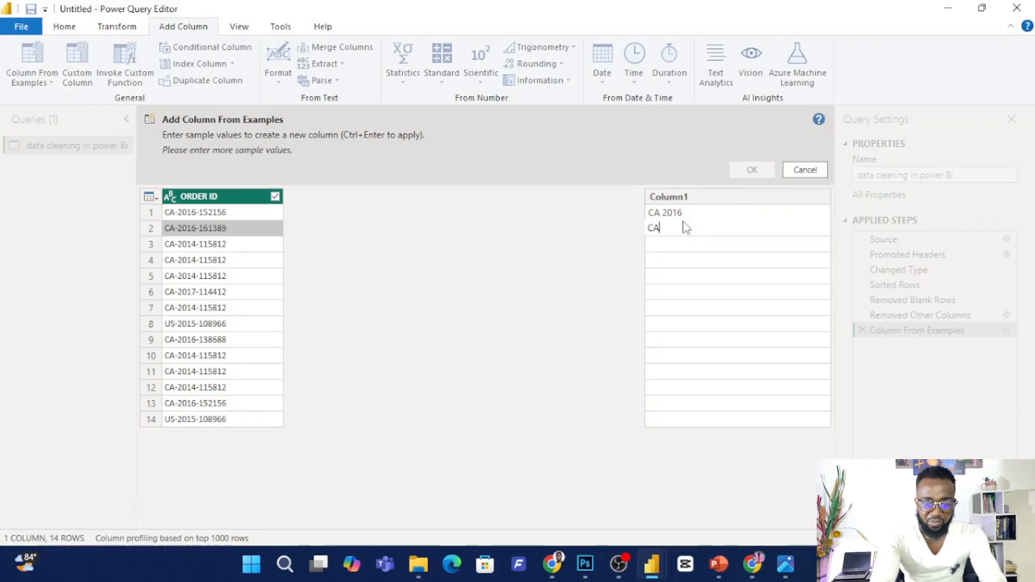
type(" 20")
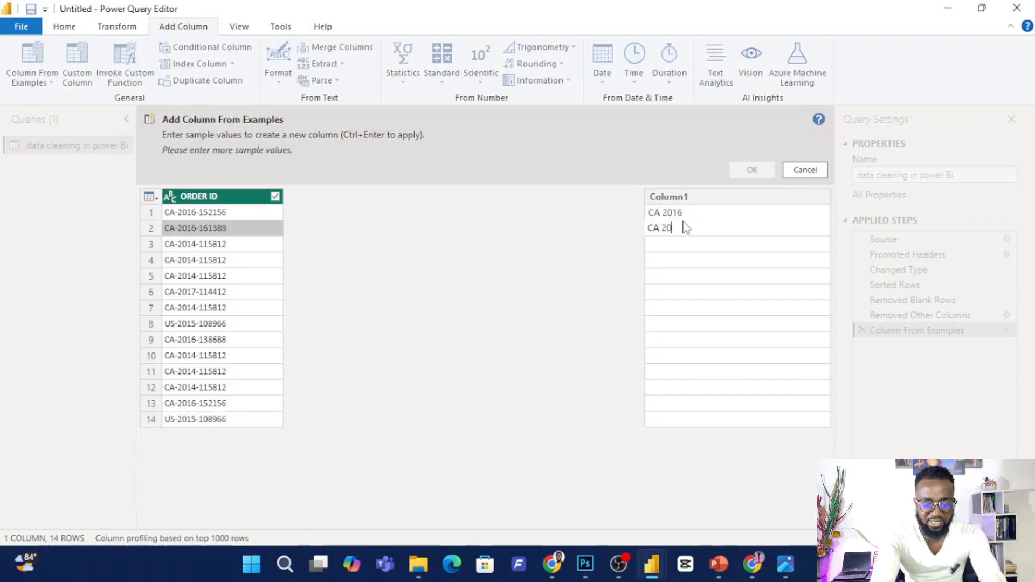
type("16")
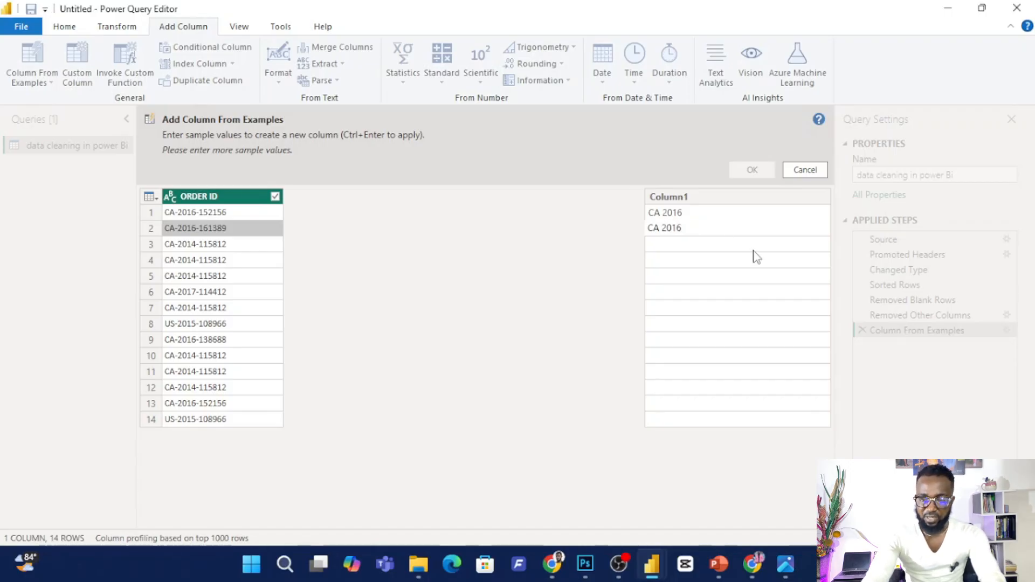
key("Return")
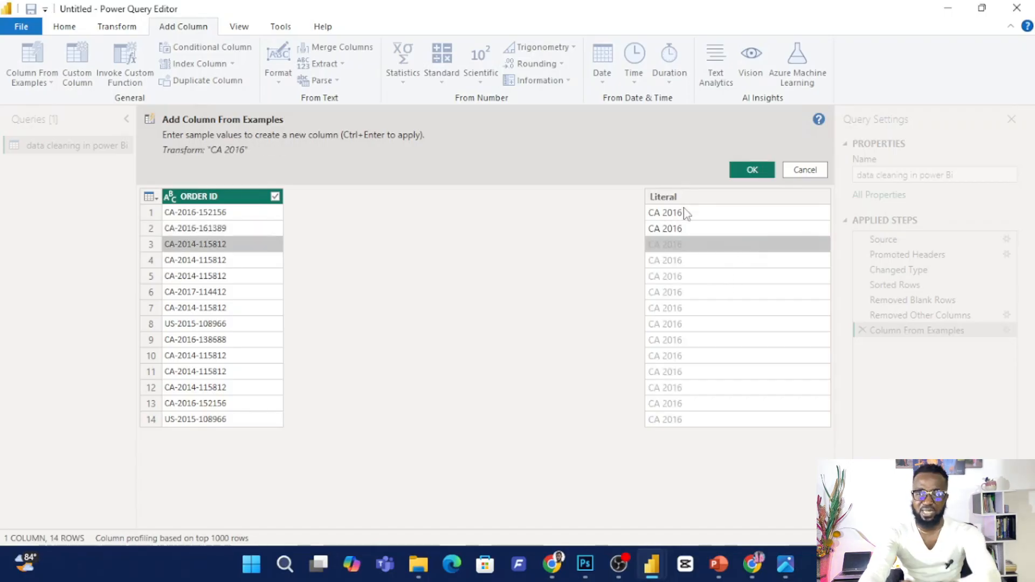
left_click(753, 172)
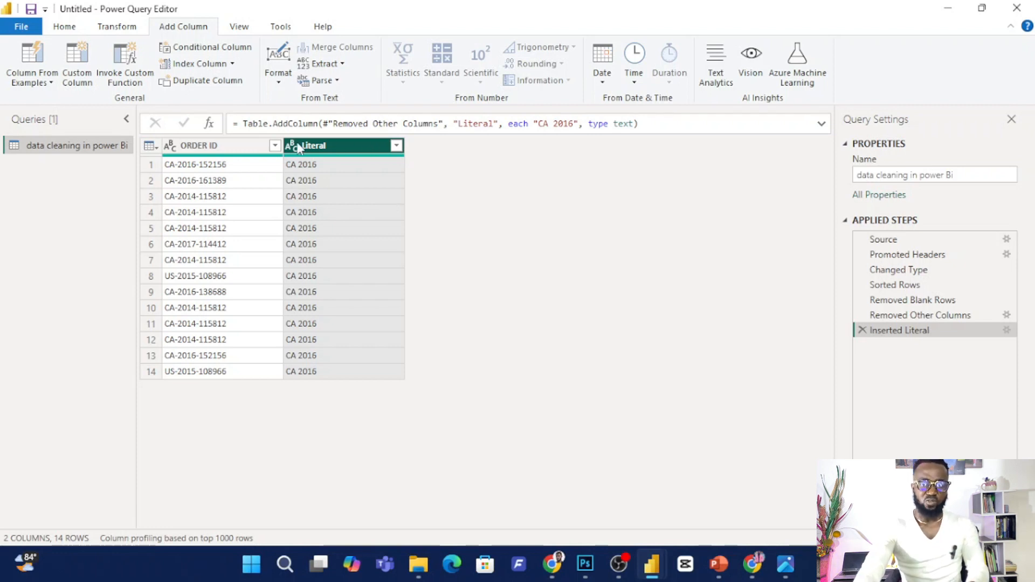
Start another column from examples on ORDER ID, giving row 1 a sample that joins its two-letter prefix and last three digits.
left_click(243, 146)
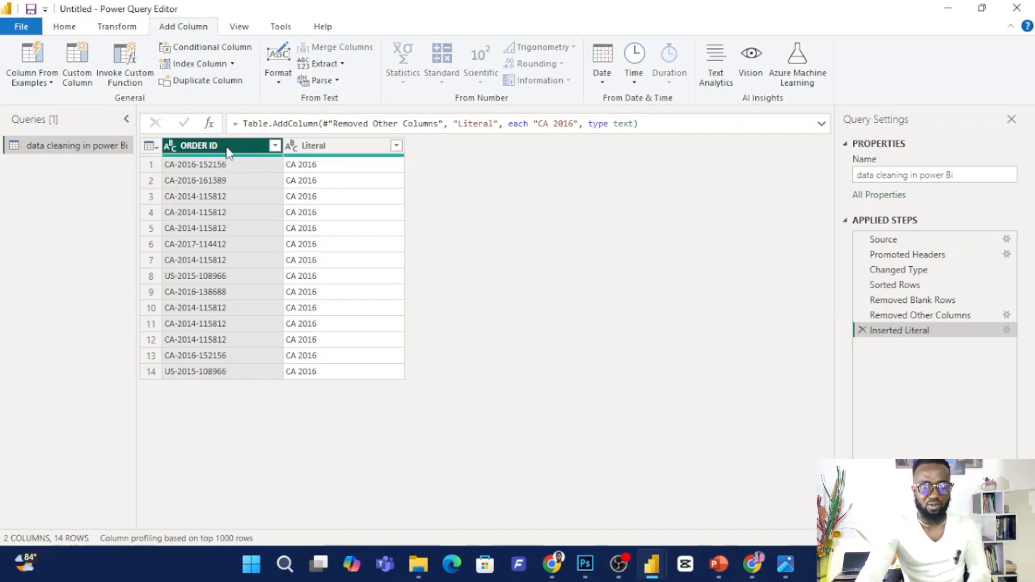
left_click(49, 86)
left_click(65, 114)
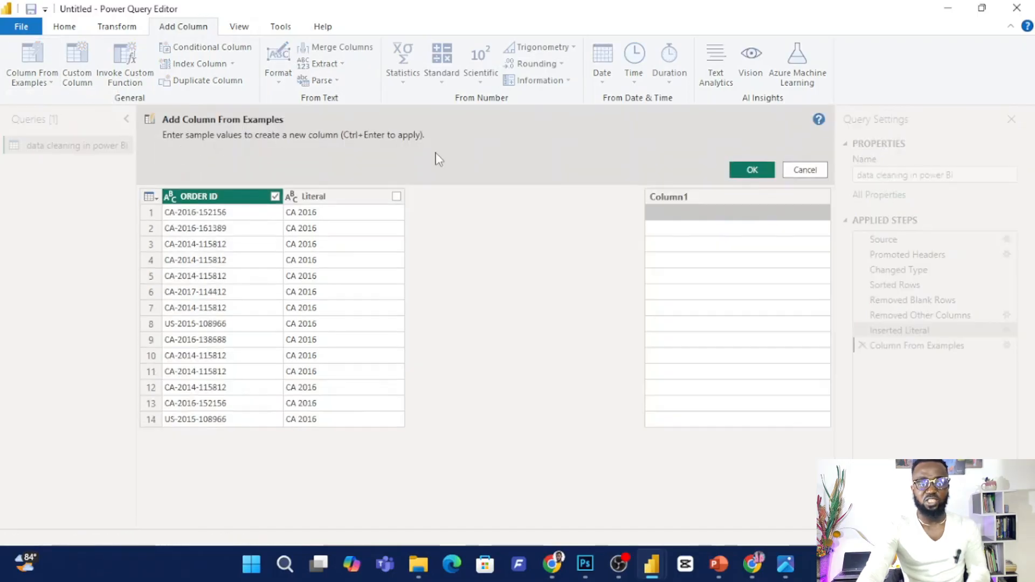
left_click(692, 212)
type("CA")
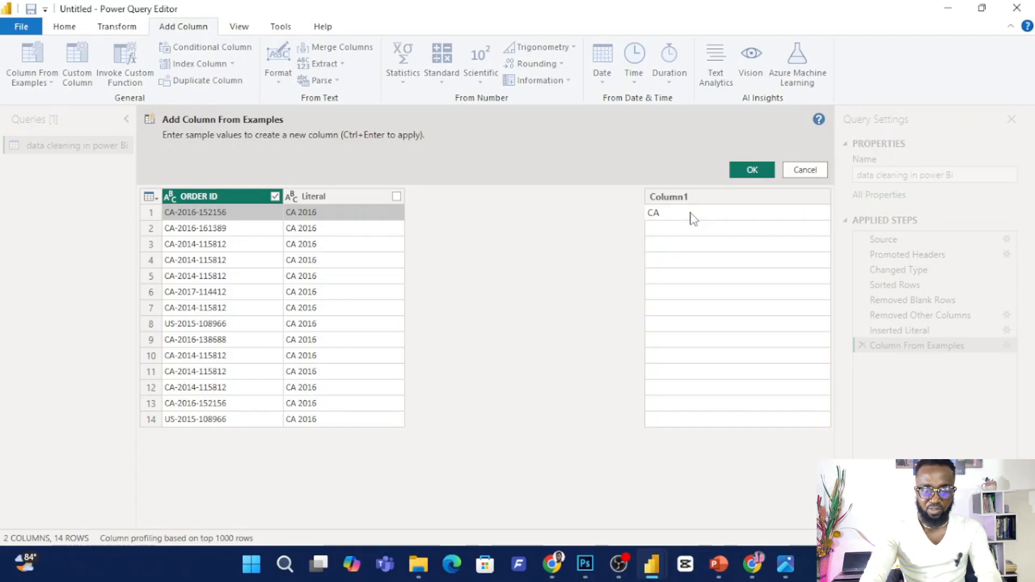
key("BackSpace")
type("1")
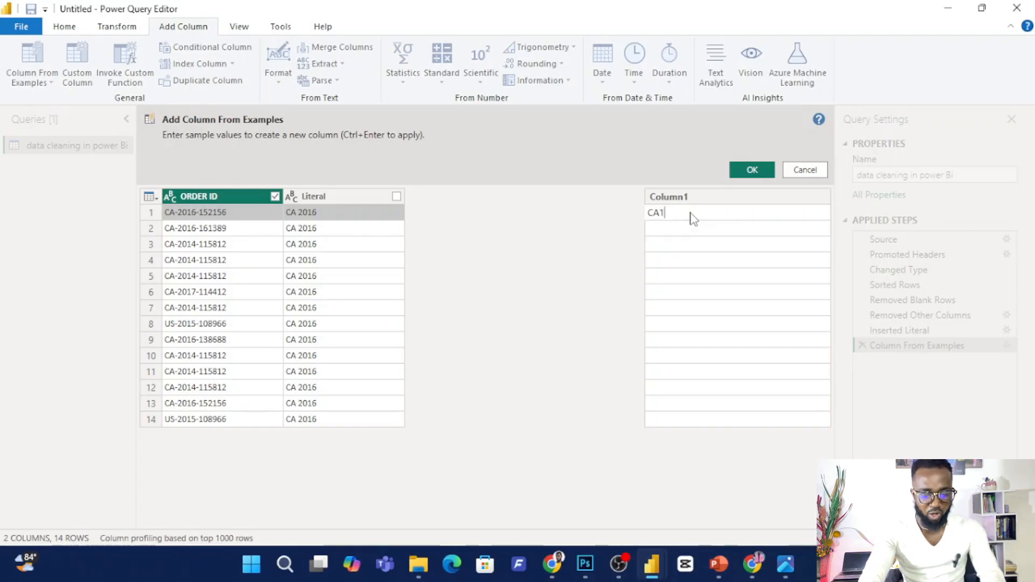
type("56")
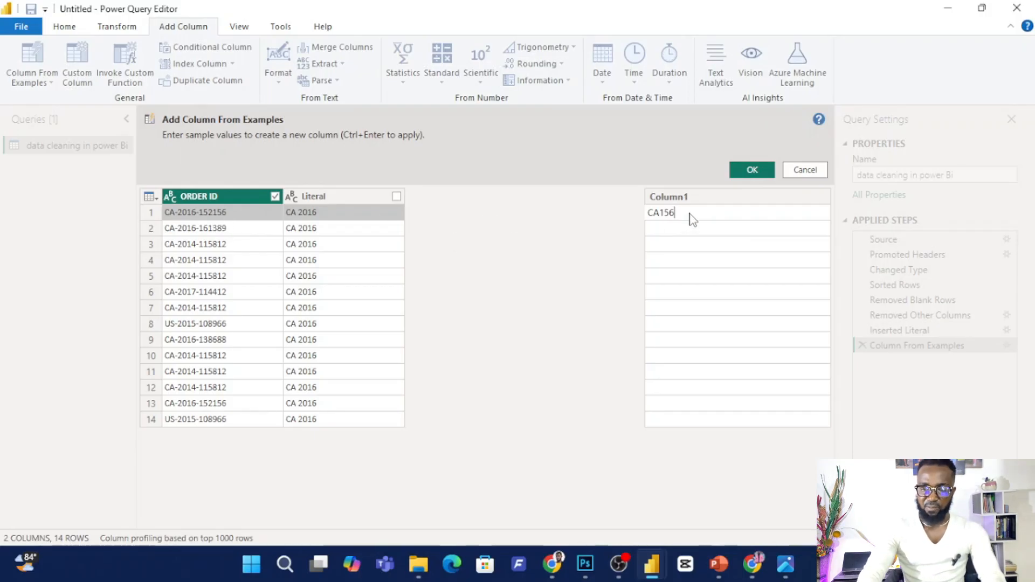
key("Return")
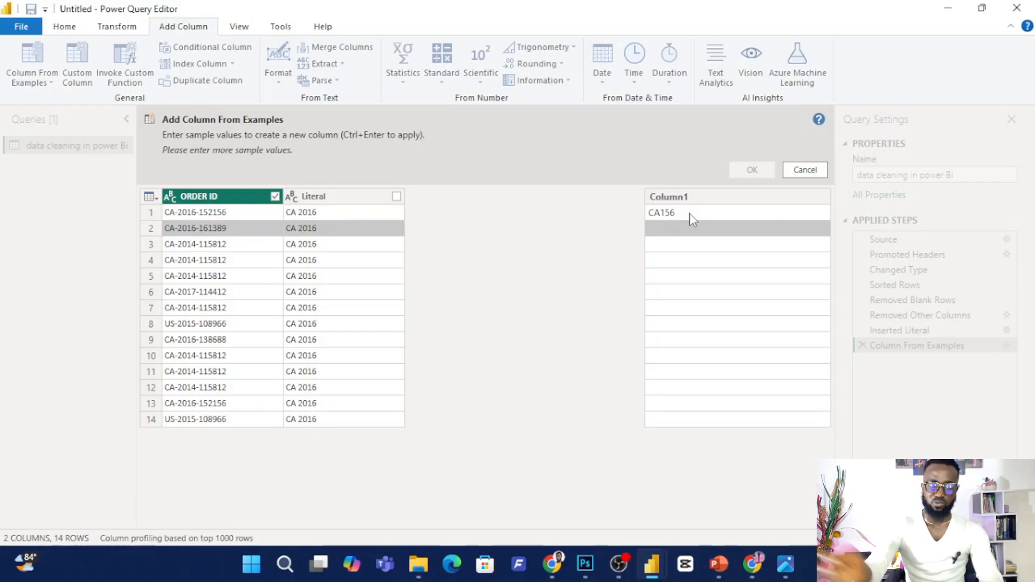
Give row 2 a sample joining its own ORDER ID prefix and last three digits, and create the column.
type("CA")
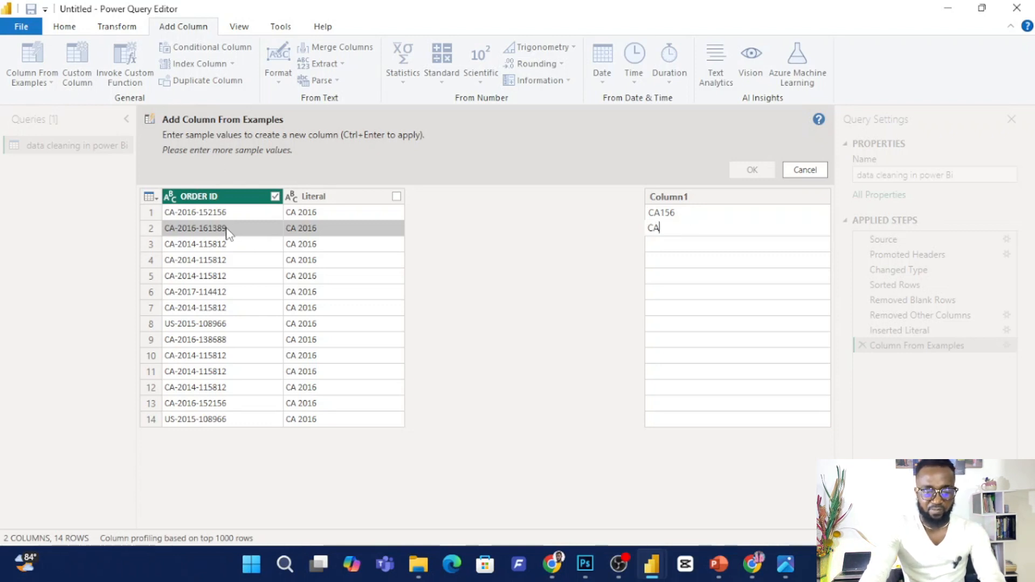
type("38")
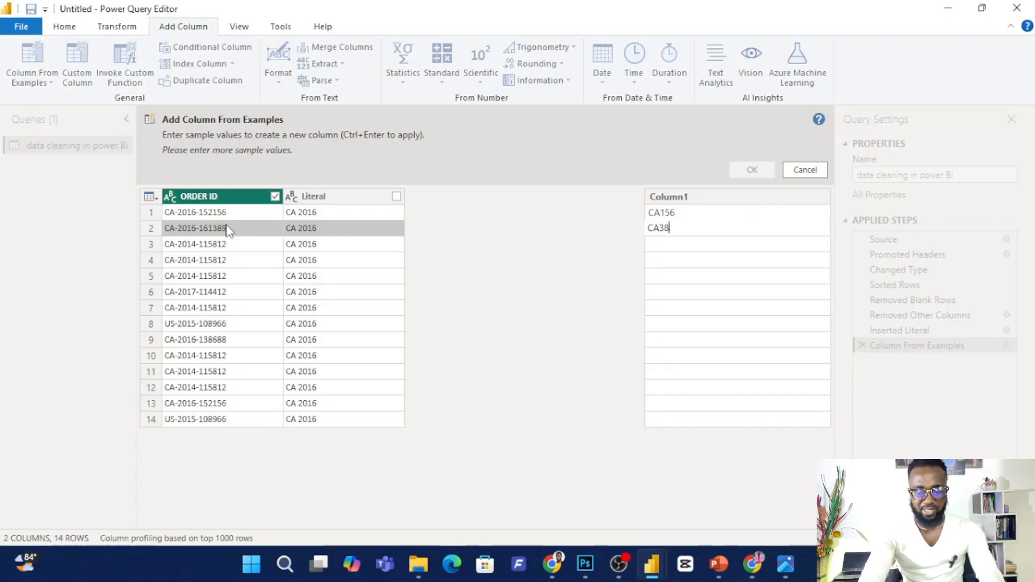
type("9")
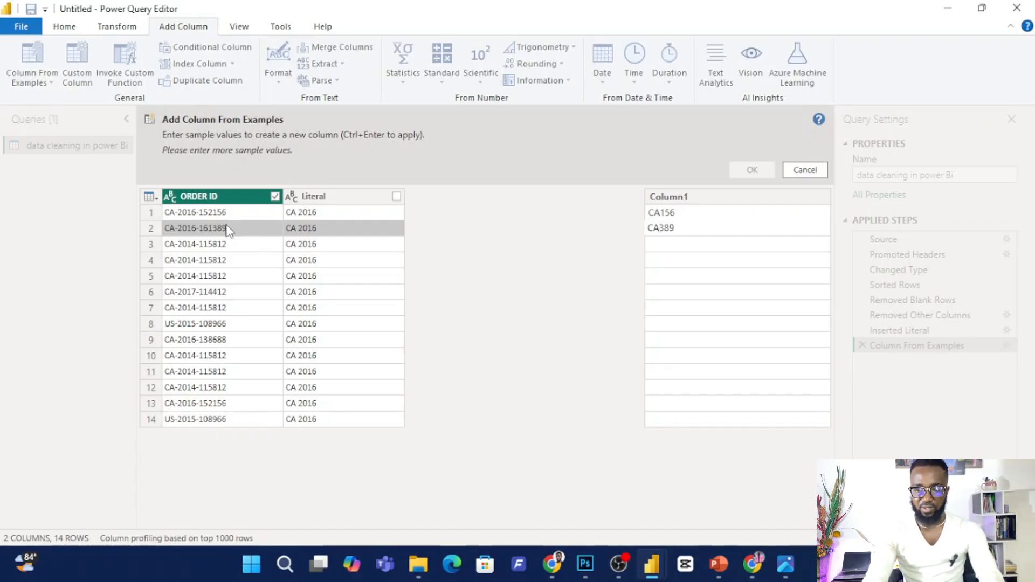
key("Return")
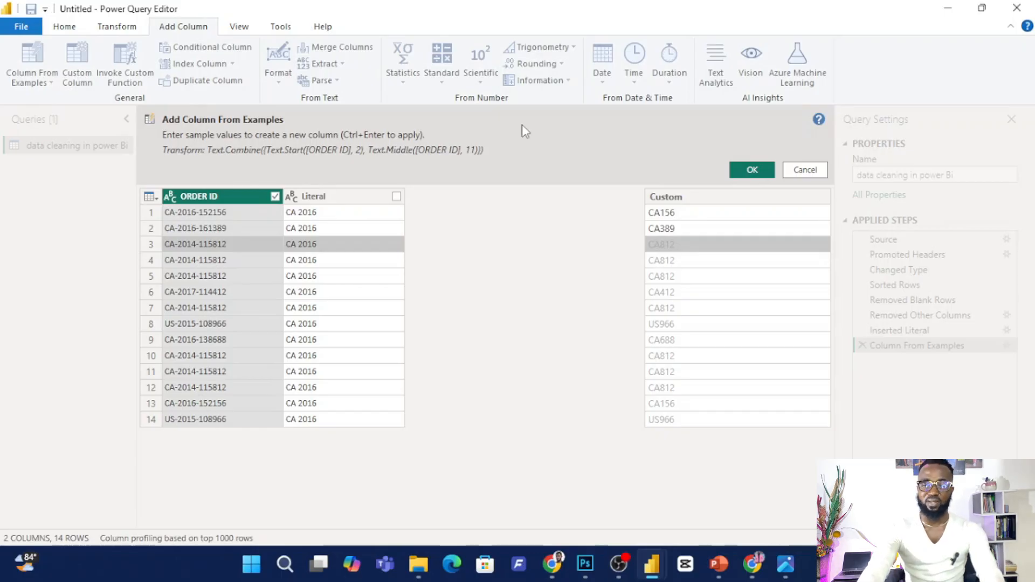
left_click(764, 171)
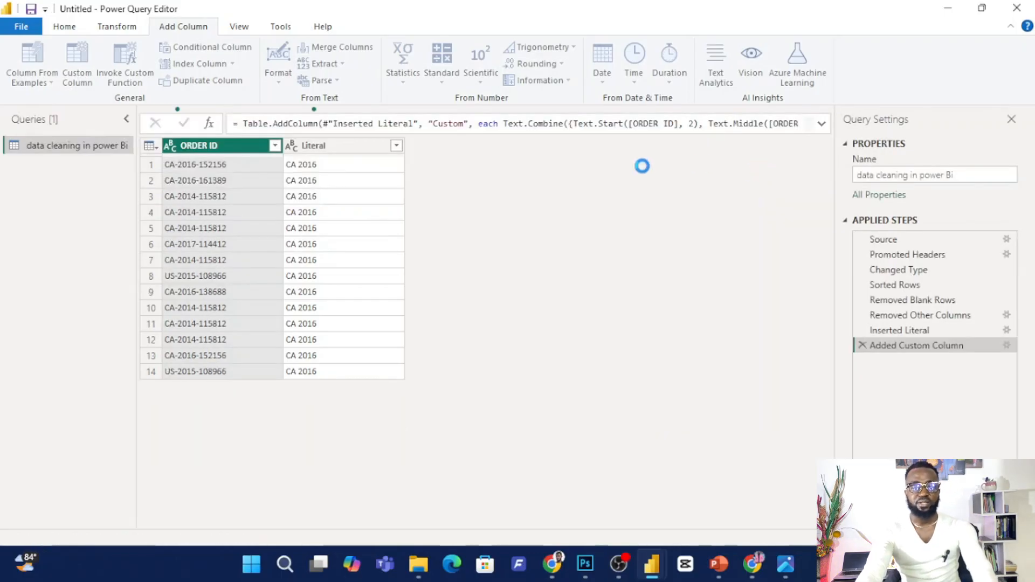